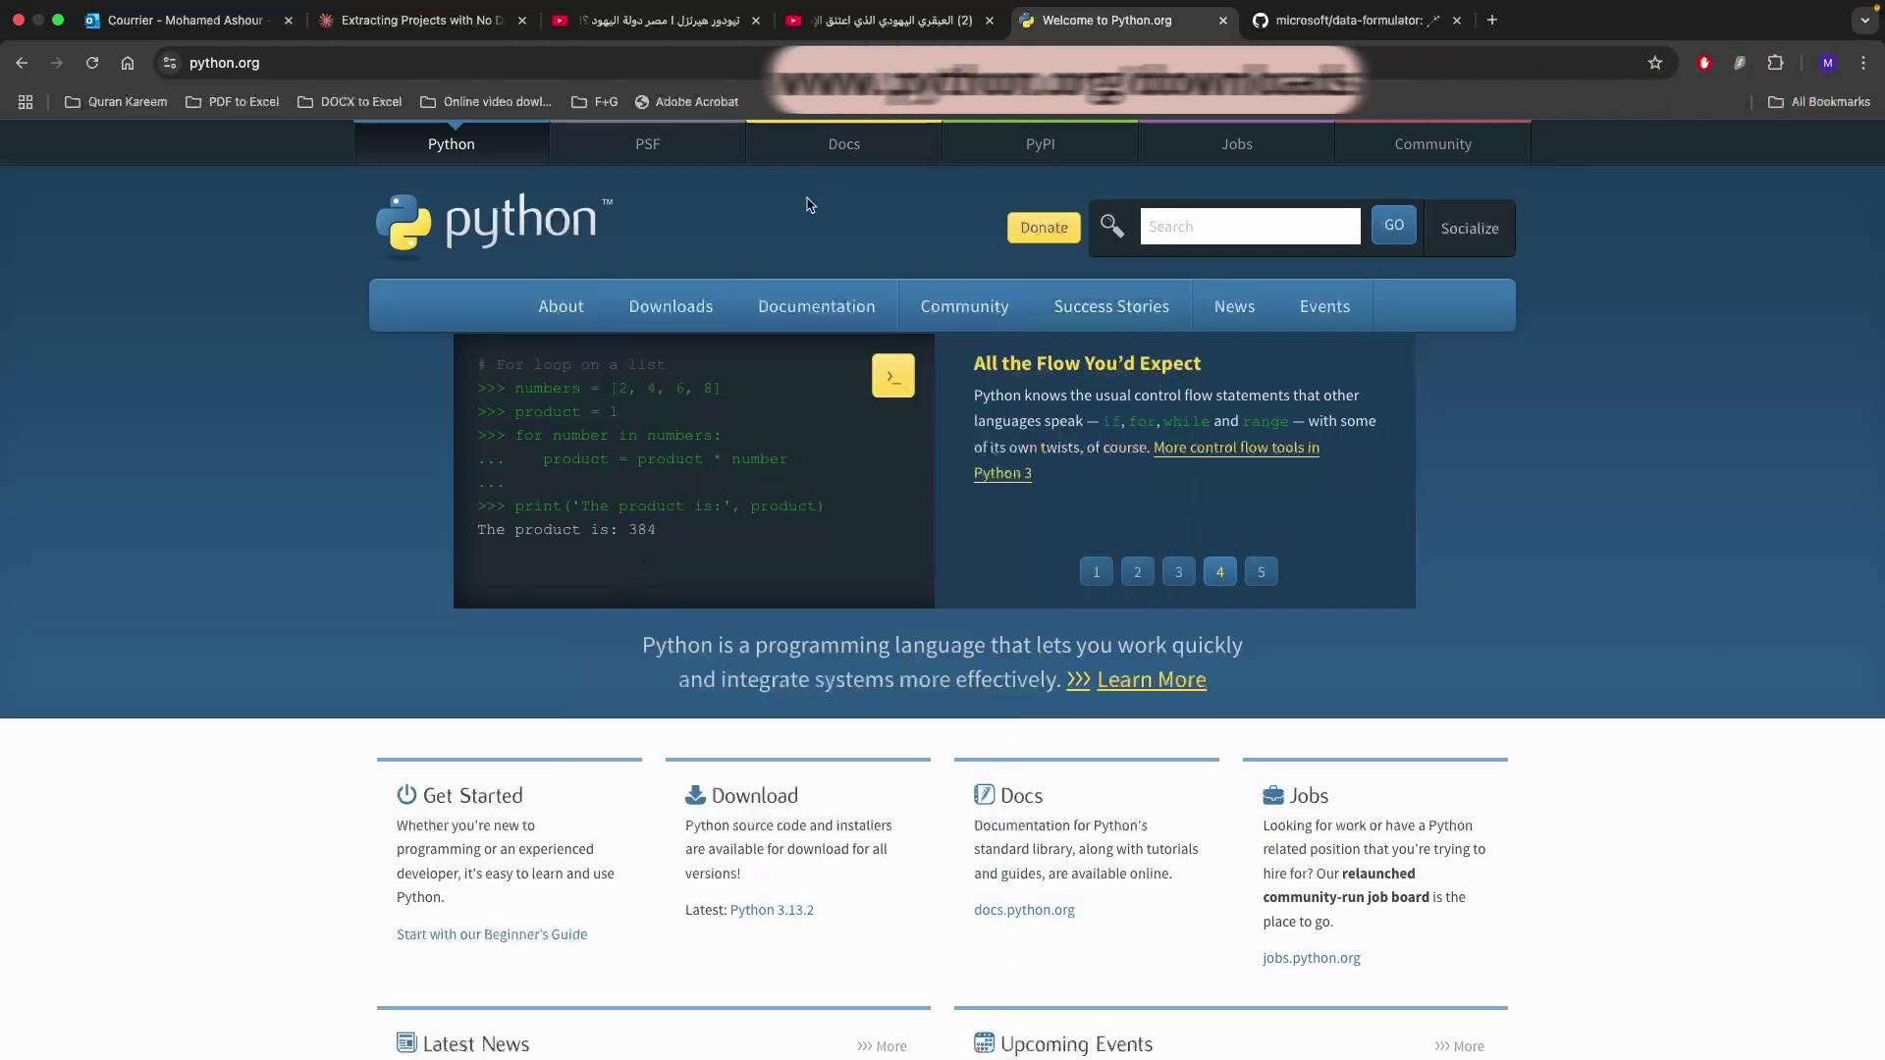
Review the Download Python 3.13.2 page on python.org.
left_click(664, 305)
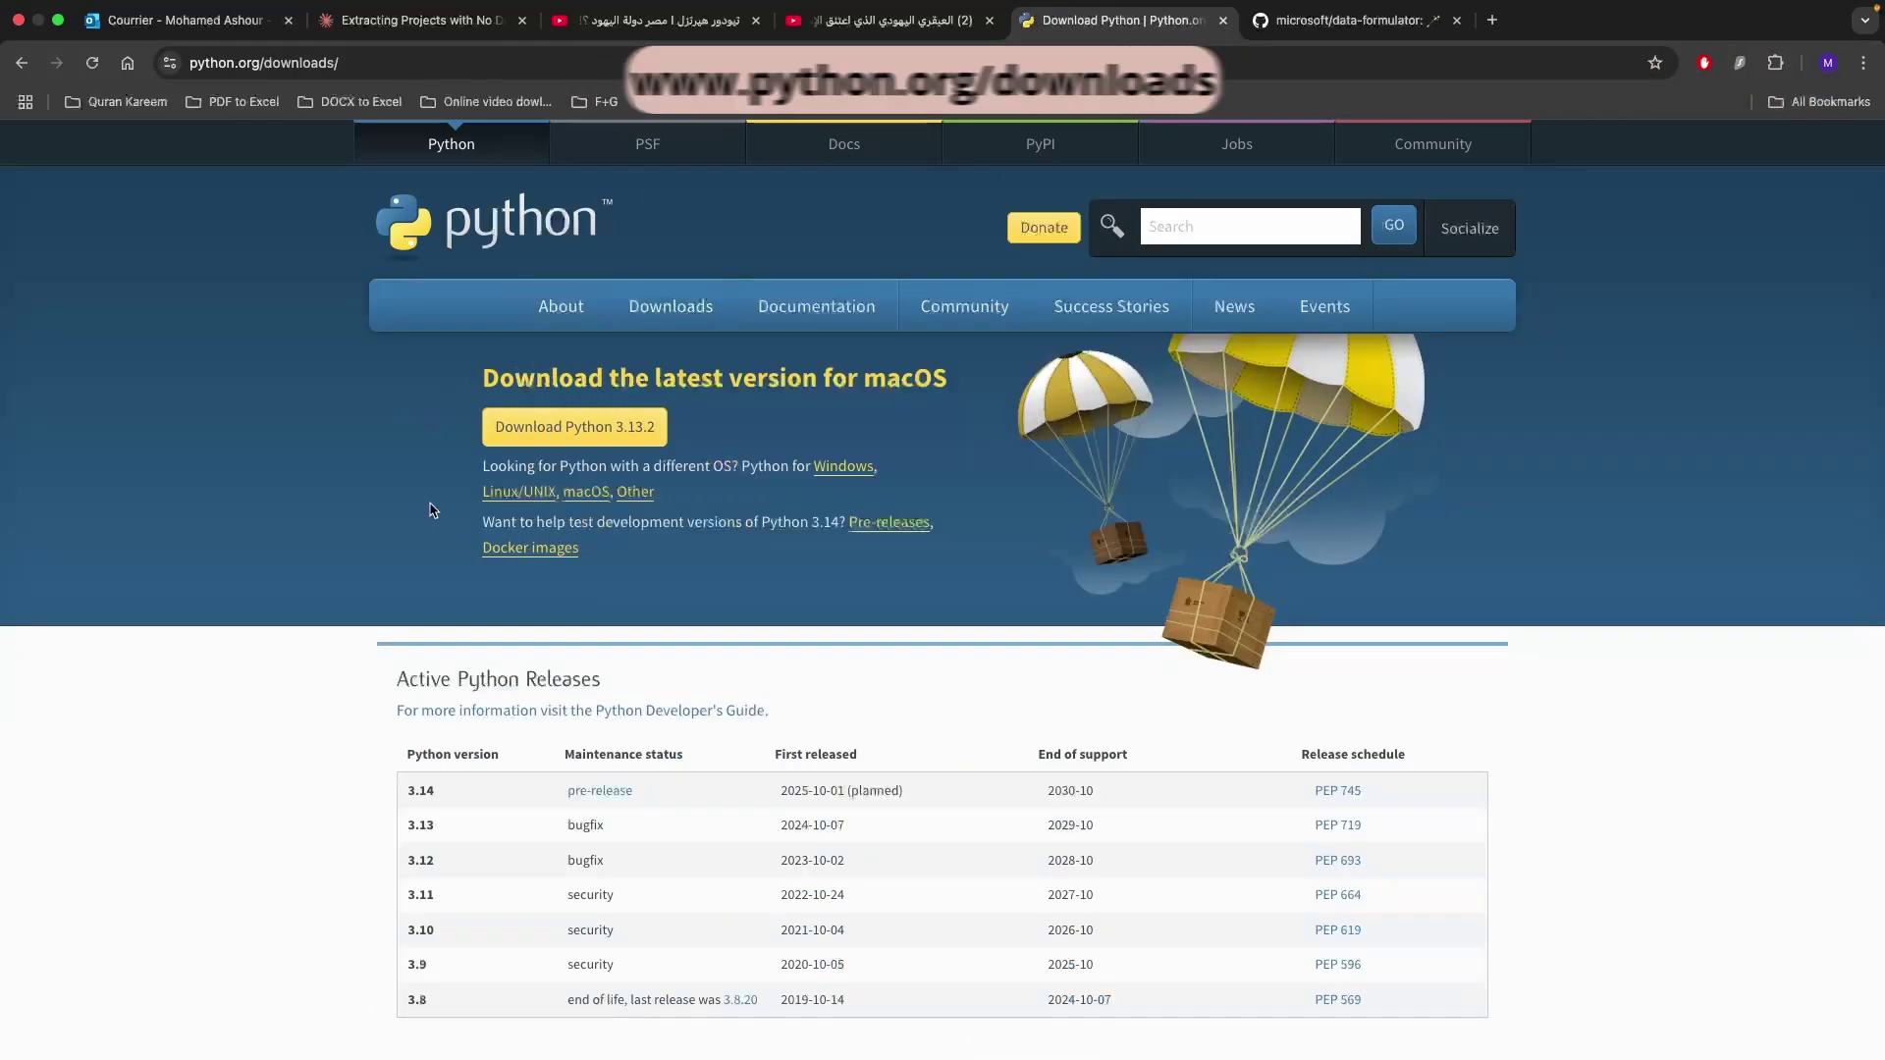
scroll(446, 629, "down", 1)
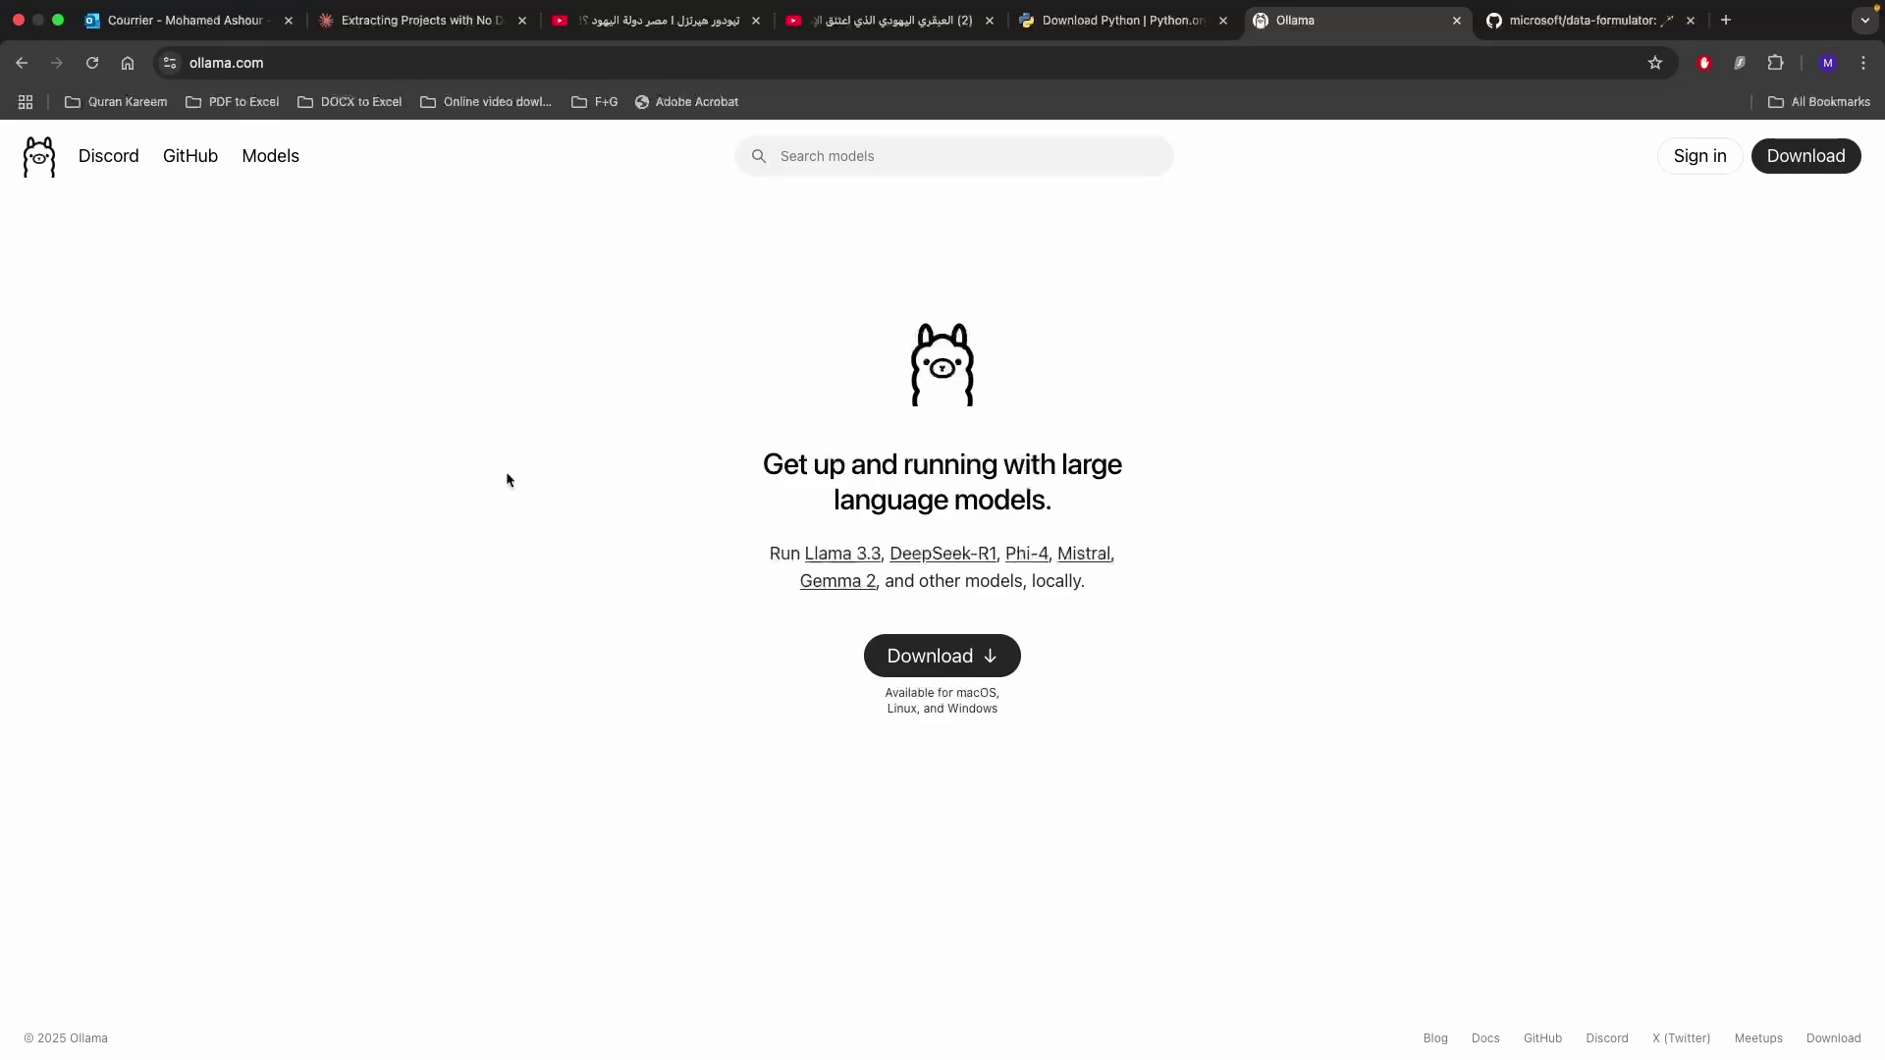
Search Ollama models for 'coder' and open the qwen2.5-coder page at its 32b size.
left_click(267, 157)
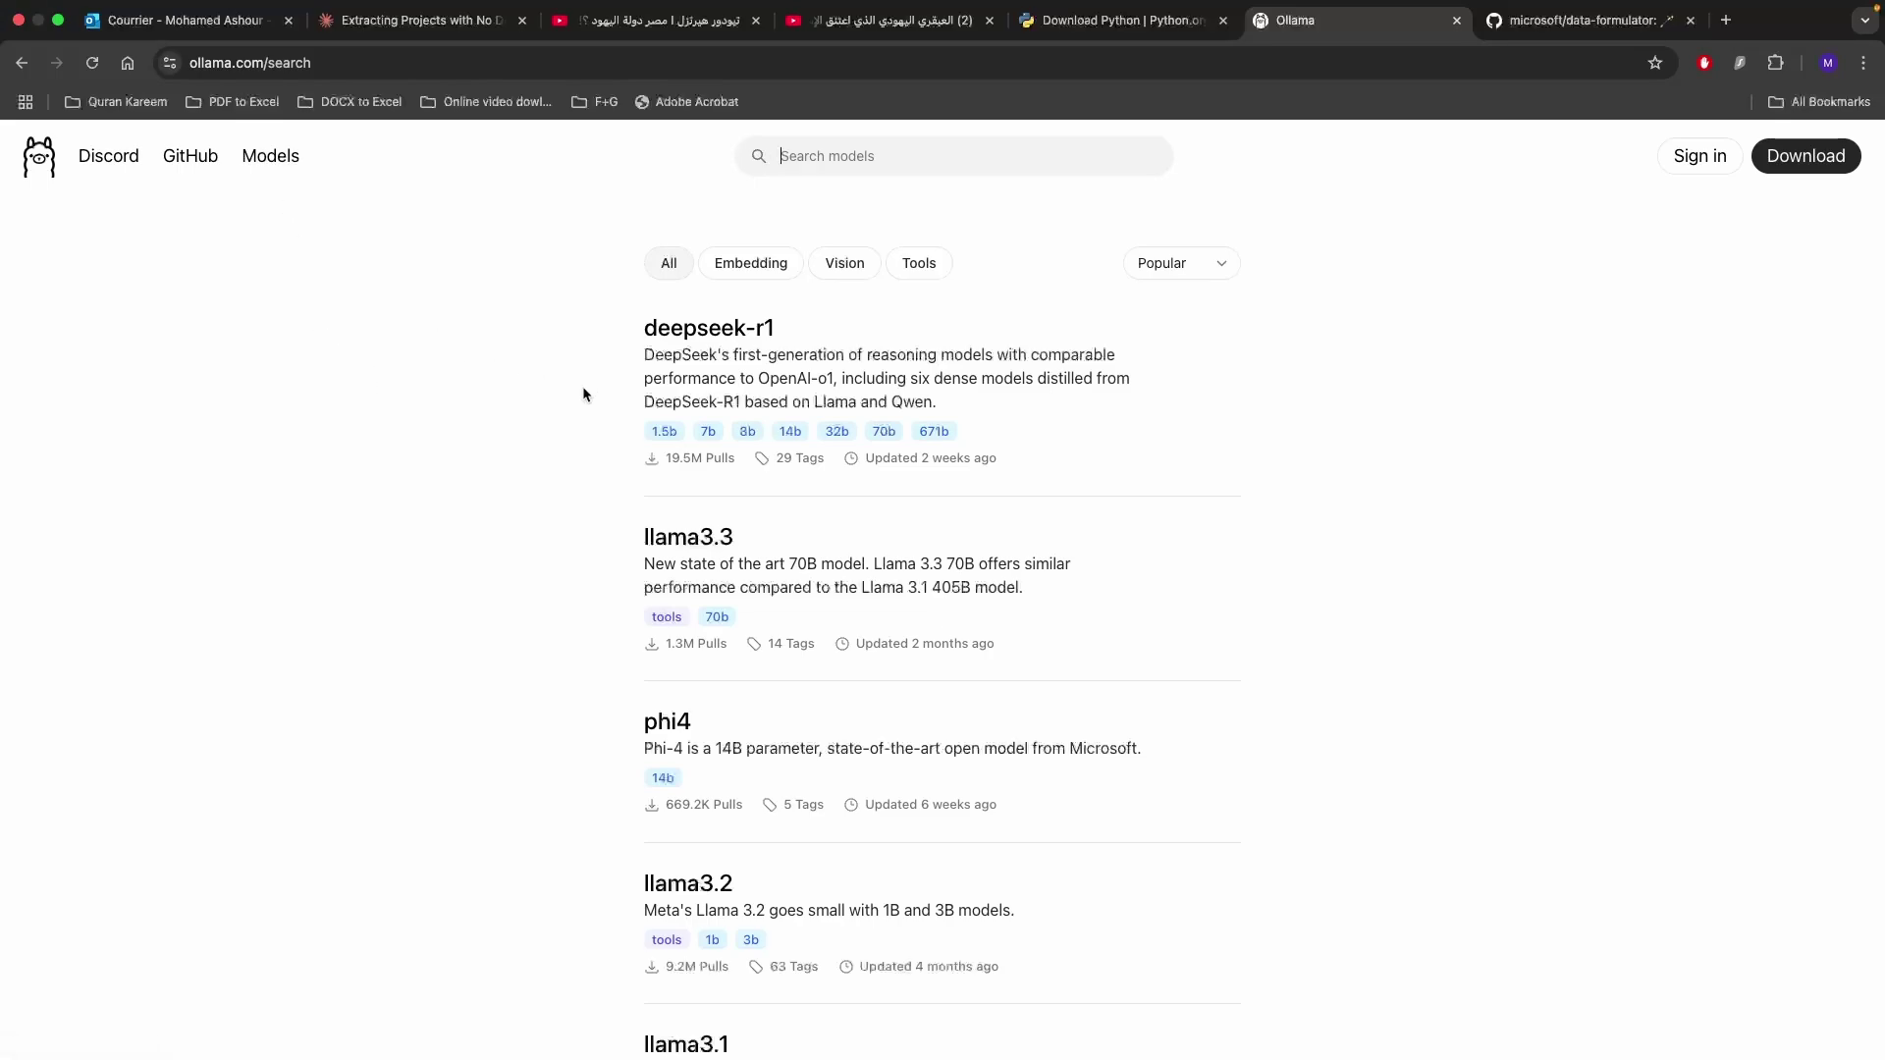
left_click(812, 150)
type("coder")
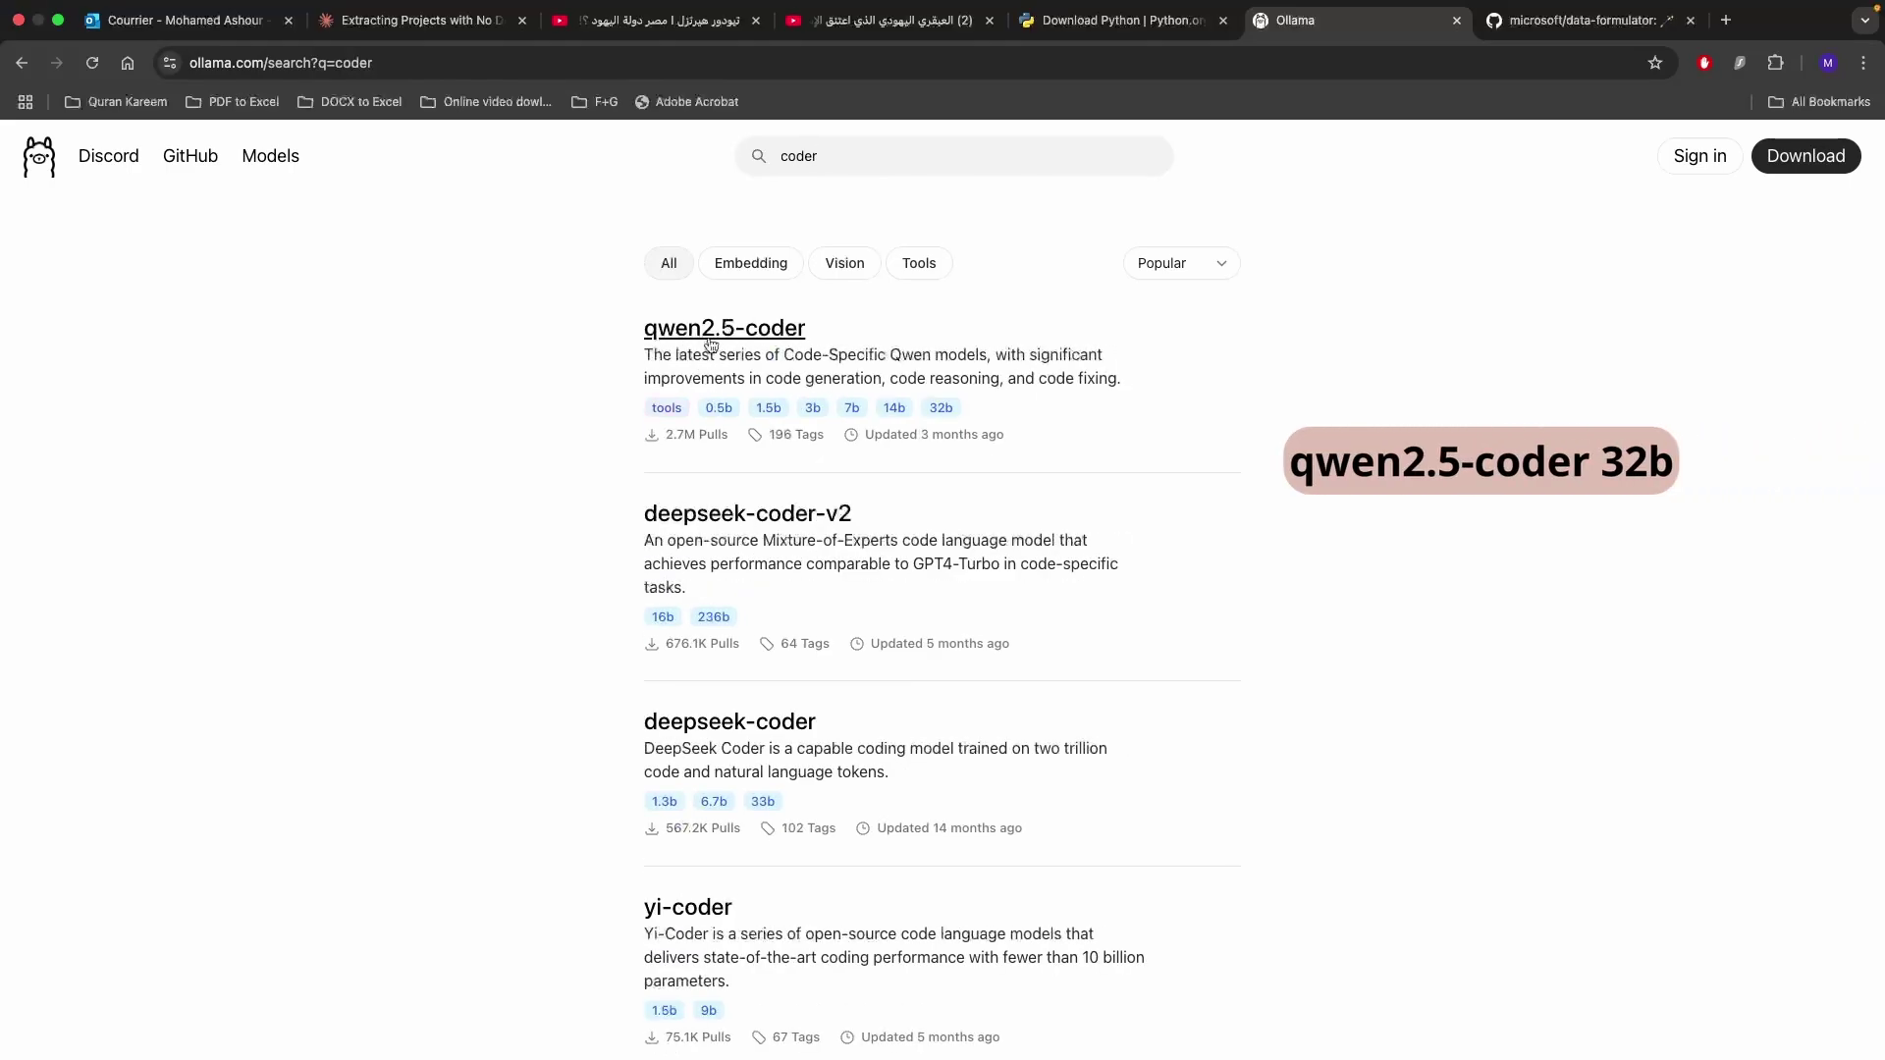
left_click(721, 337)
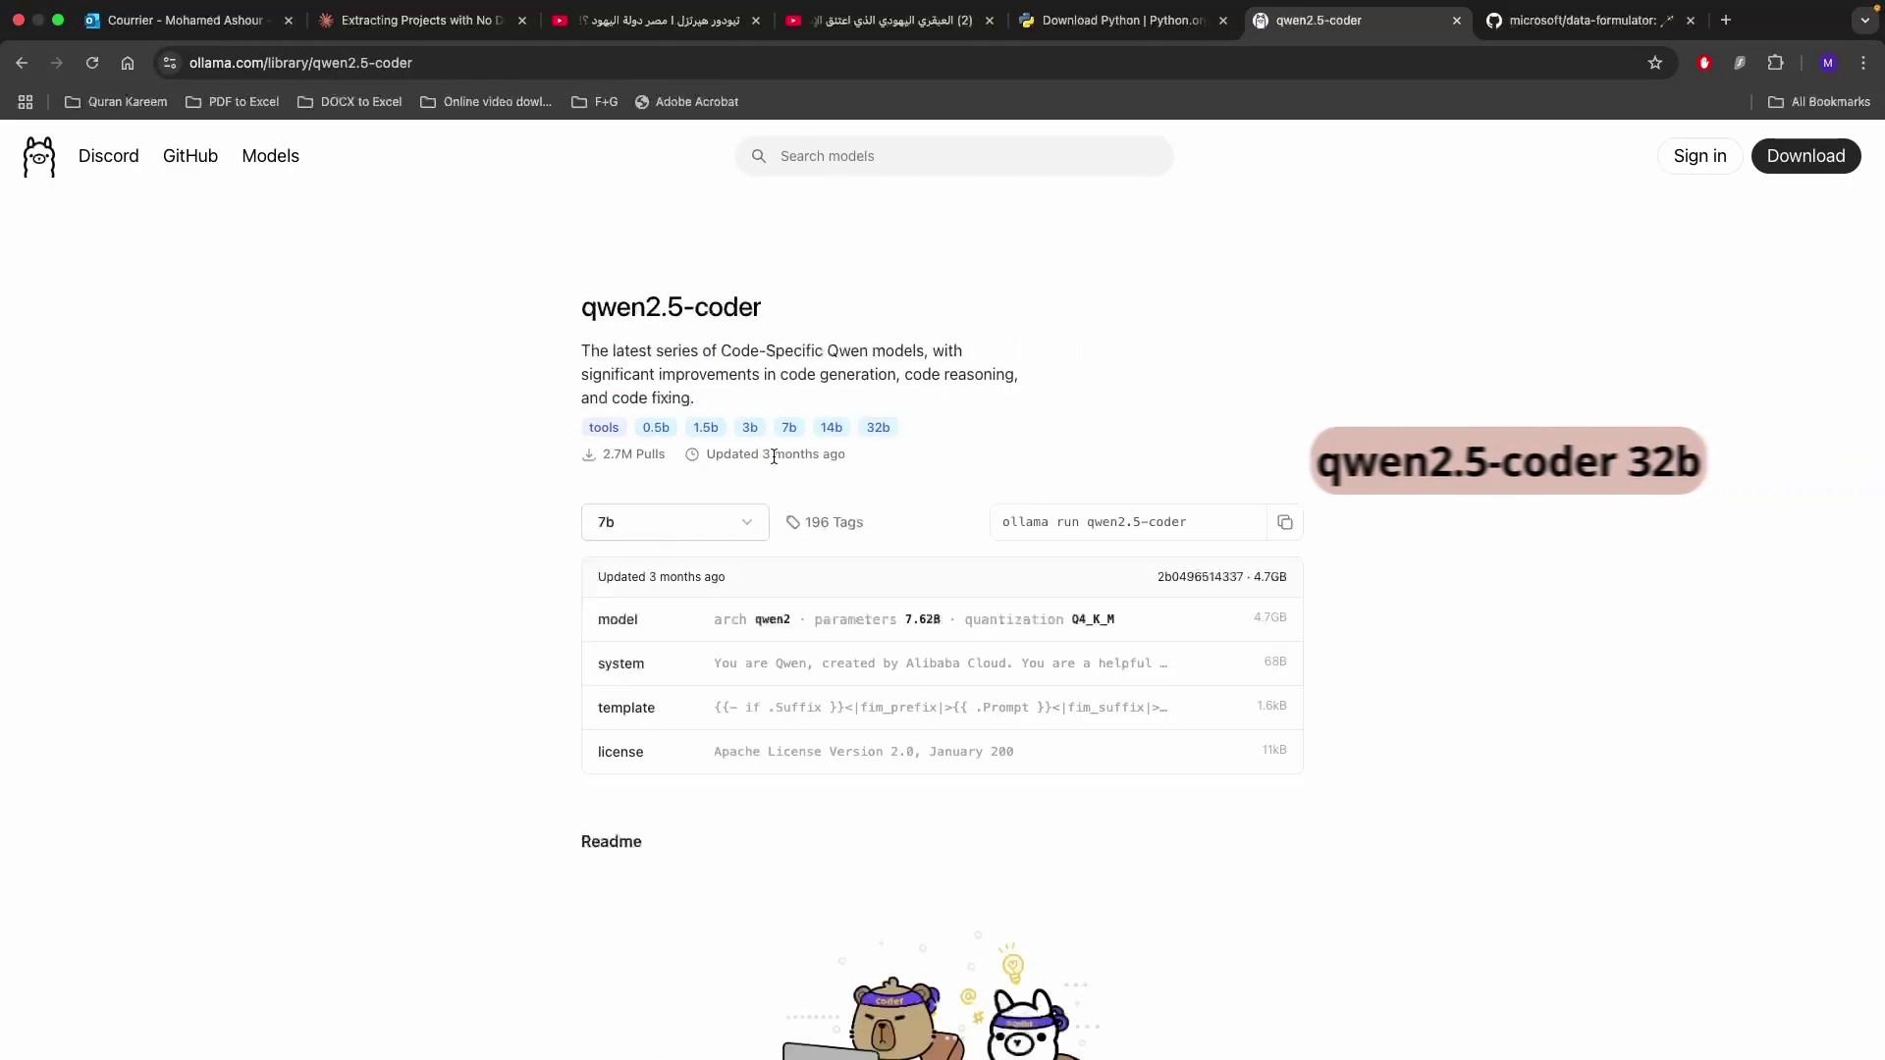
left_click(739, 536)
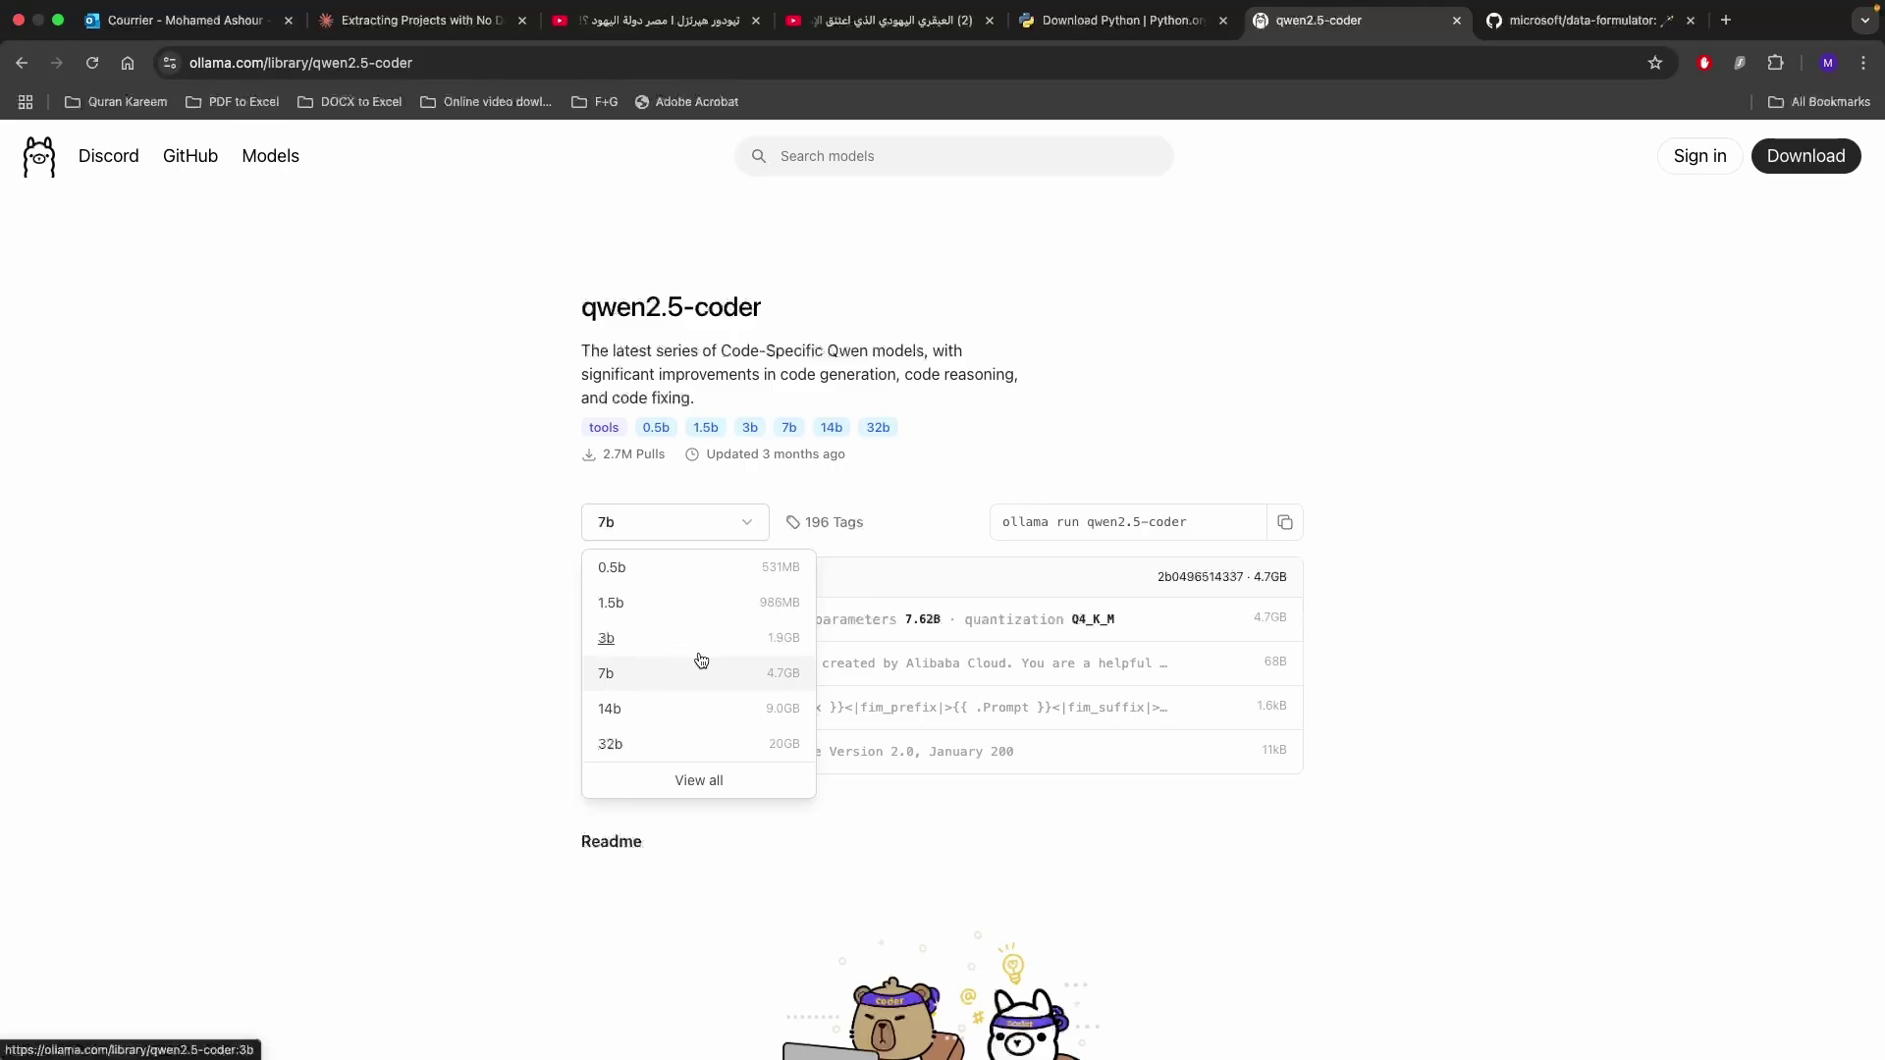
left_click(637, 746)
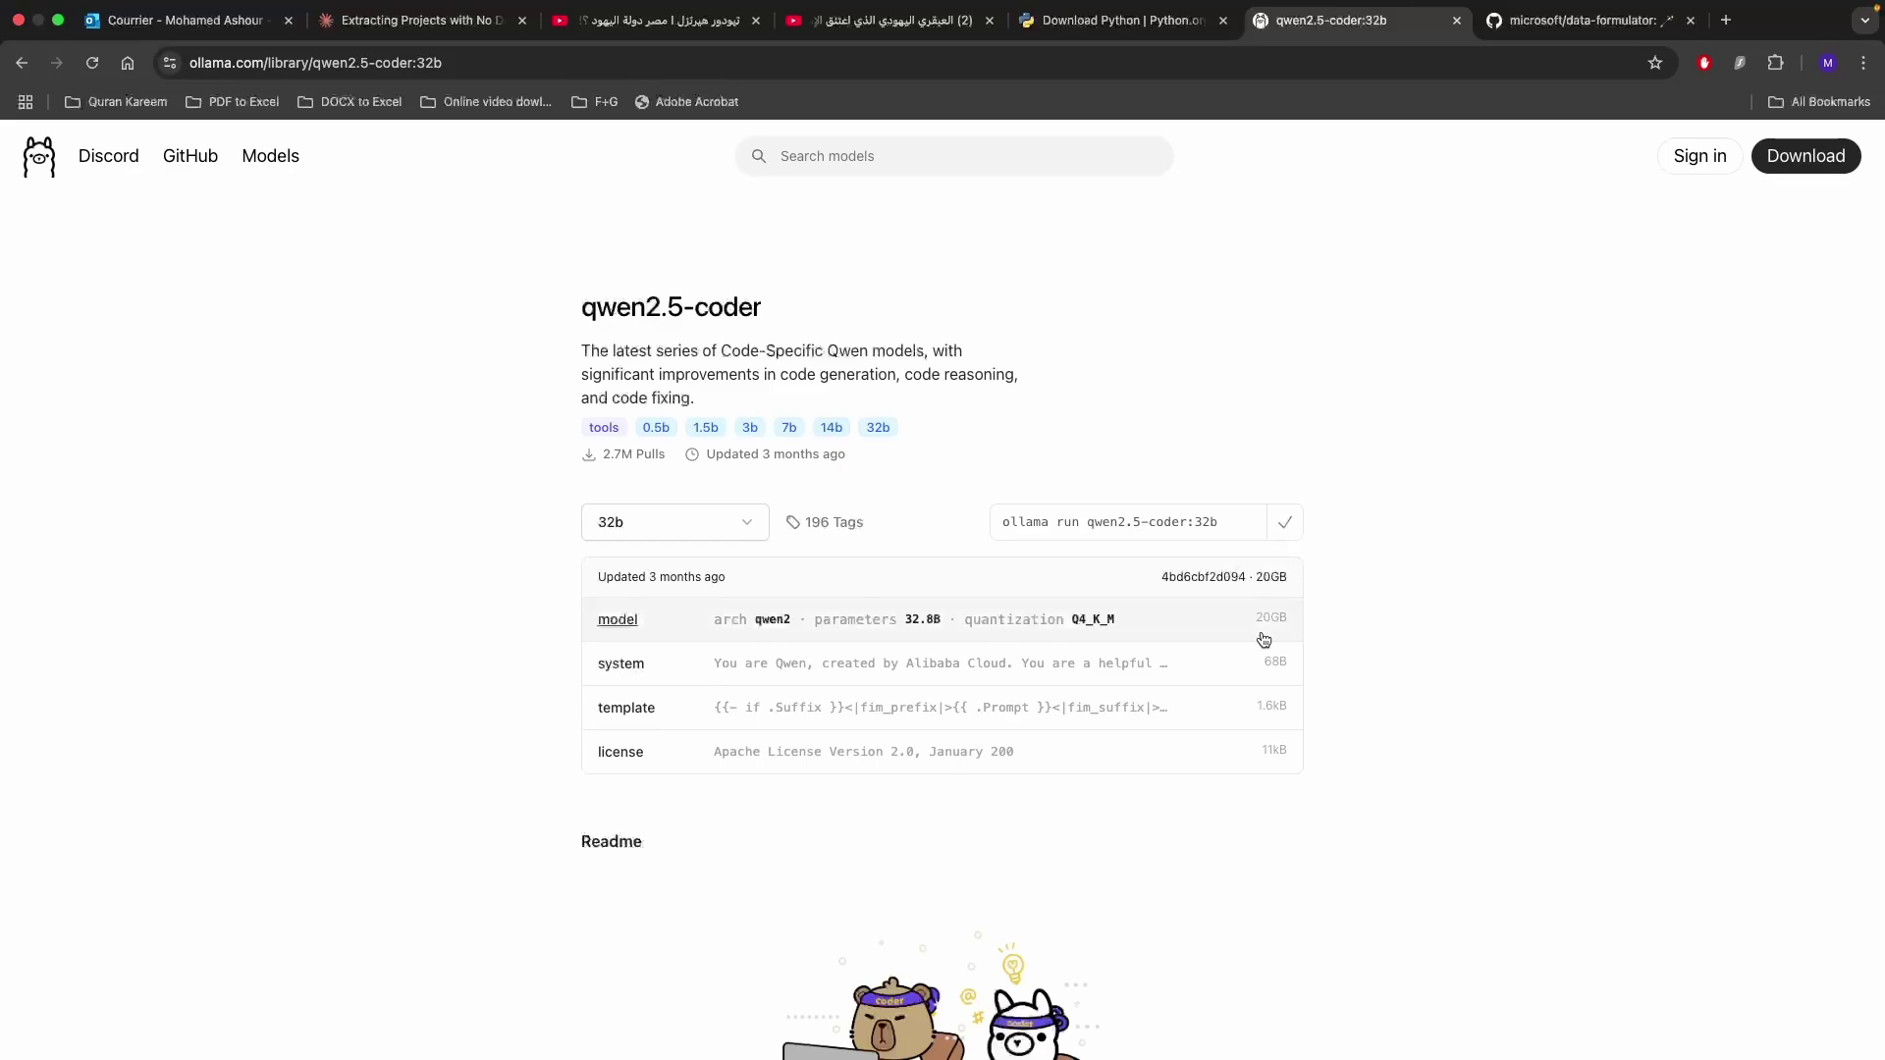
Launch Terminal and paste the ollama run qwen2.5-coder:32b command at the prompt.
key("super+h")
key("super+space")
type("term")
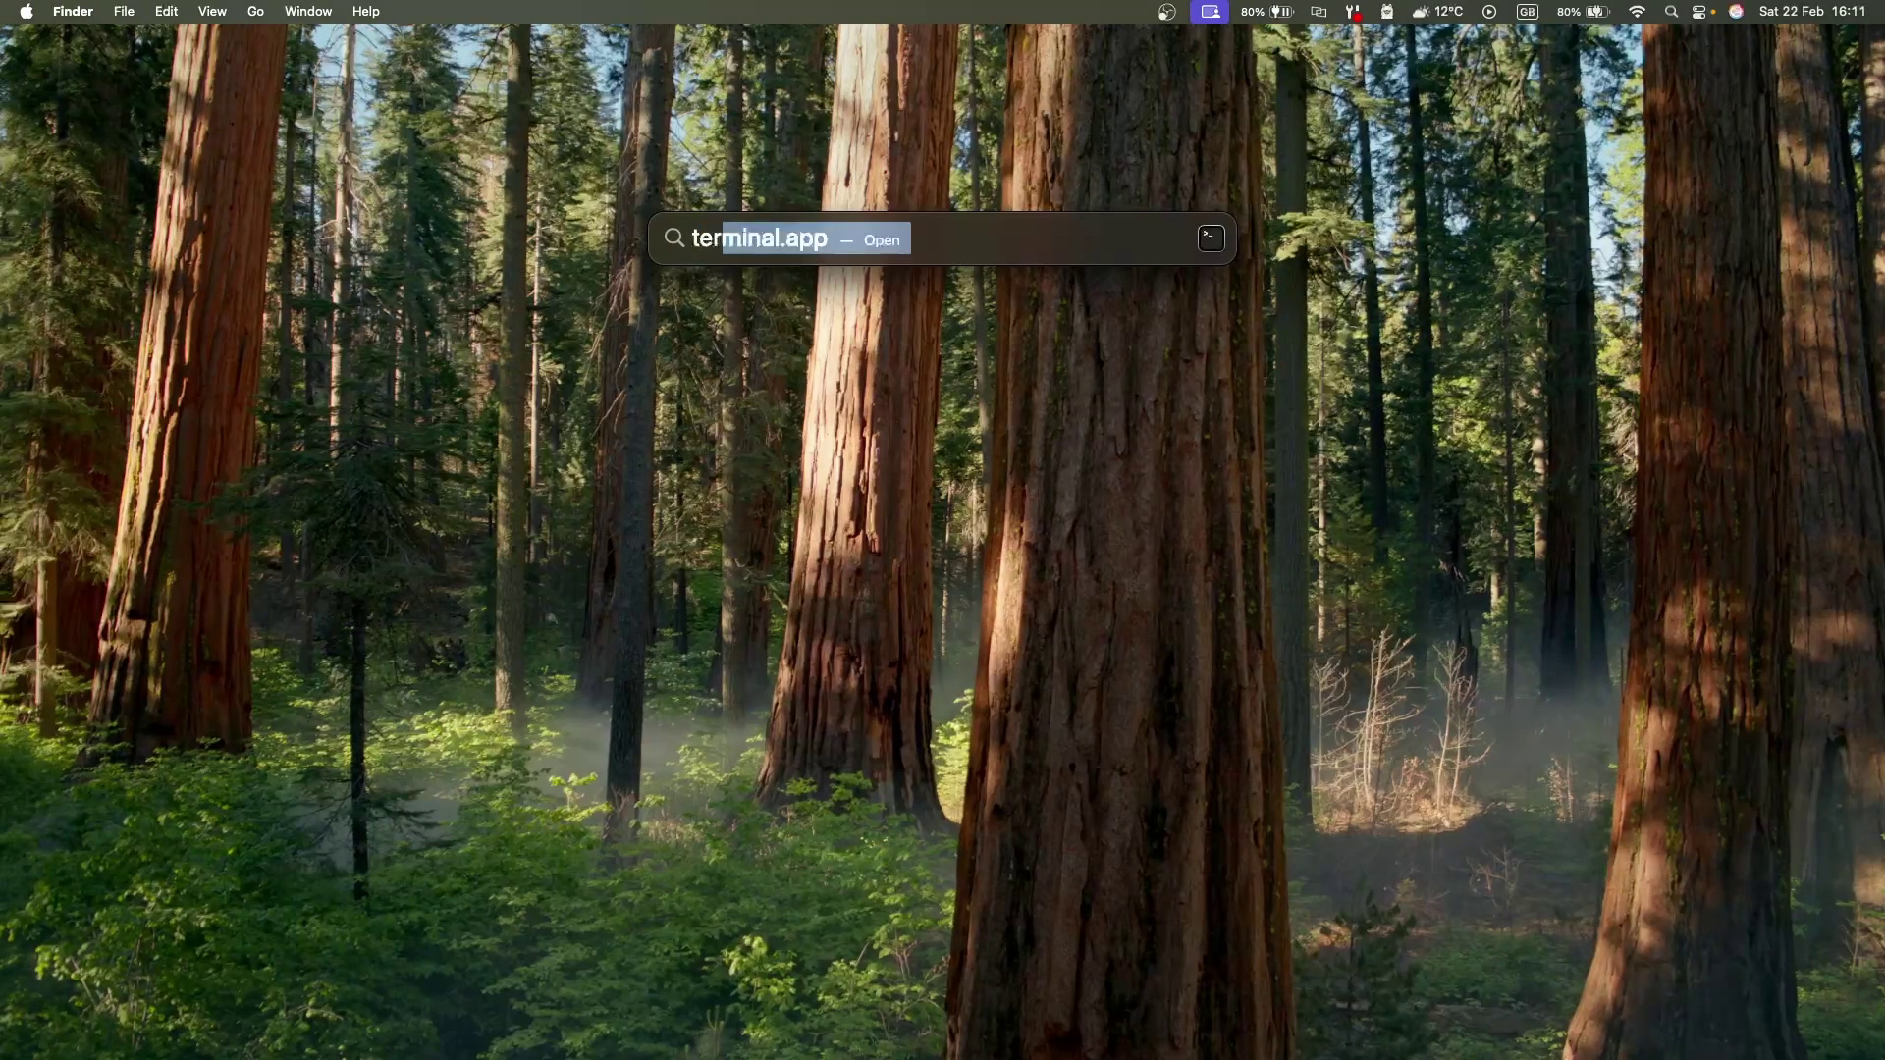
key("Return")
key("super+v")
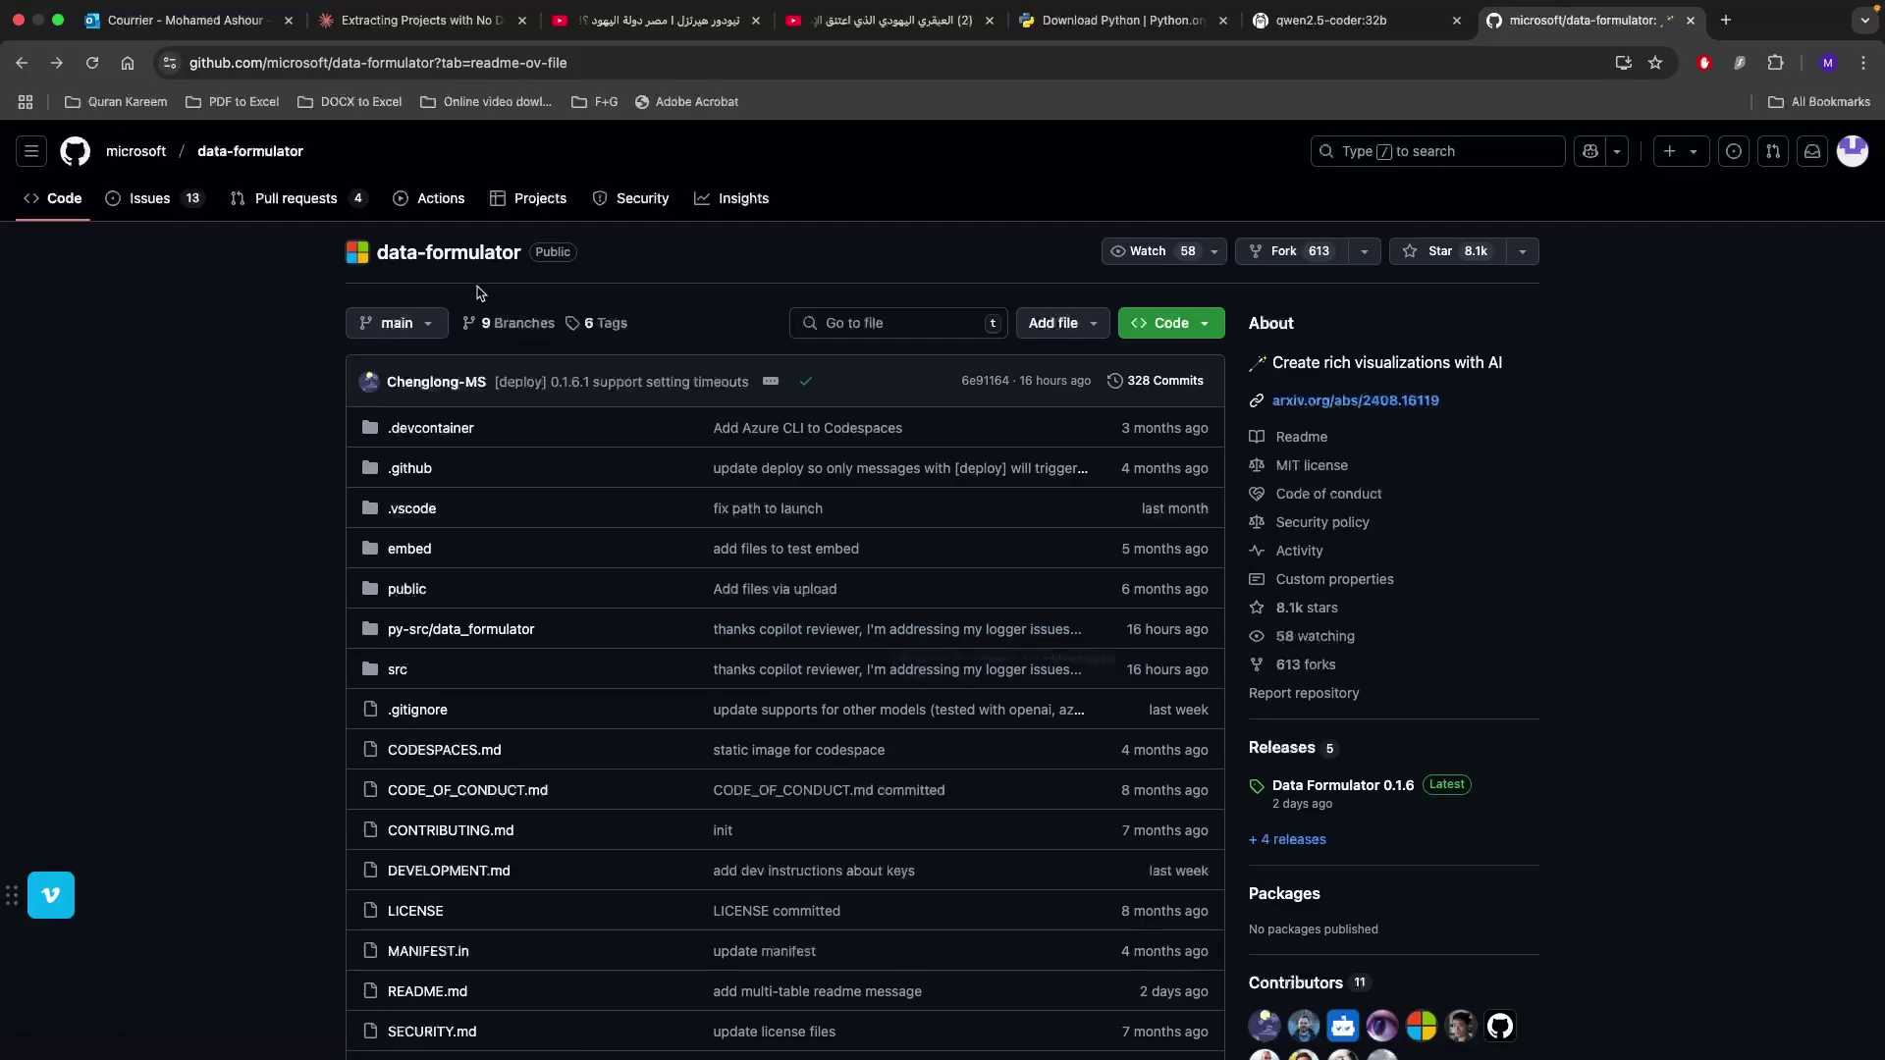
Scroll the data-formulator README down to 'Option 1: Install via Python PIP'.
scroll(536, 540, "down", 3)
scroll(537, 541, "down", 10)
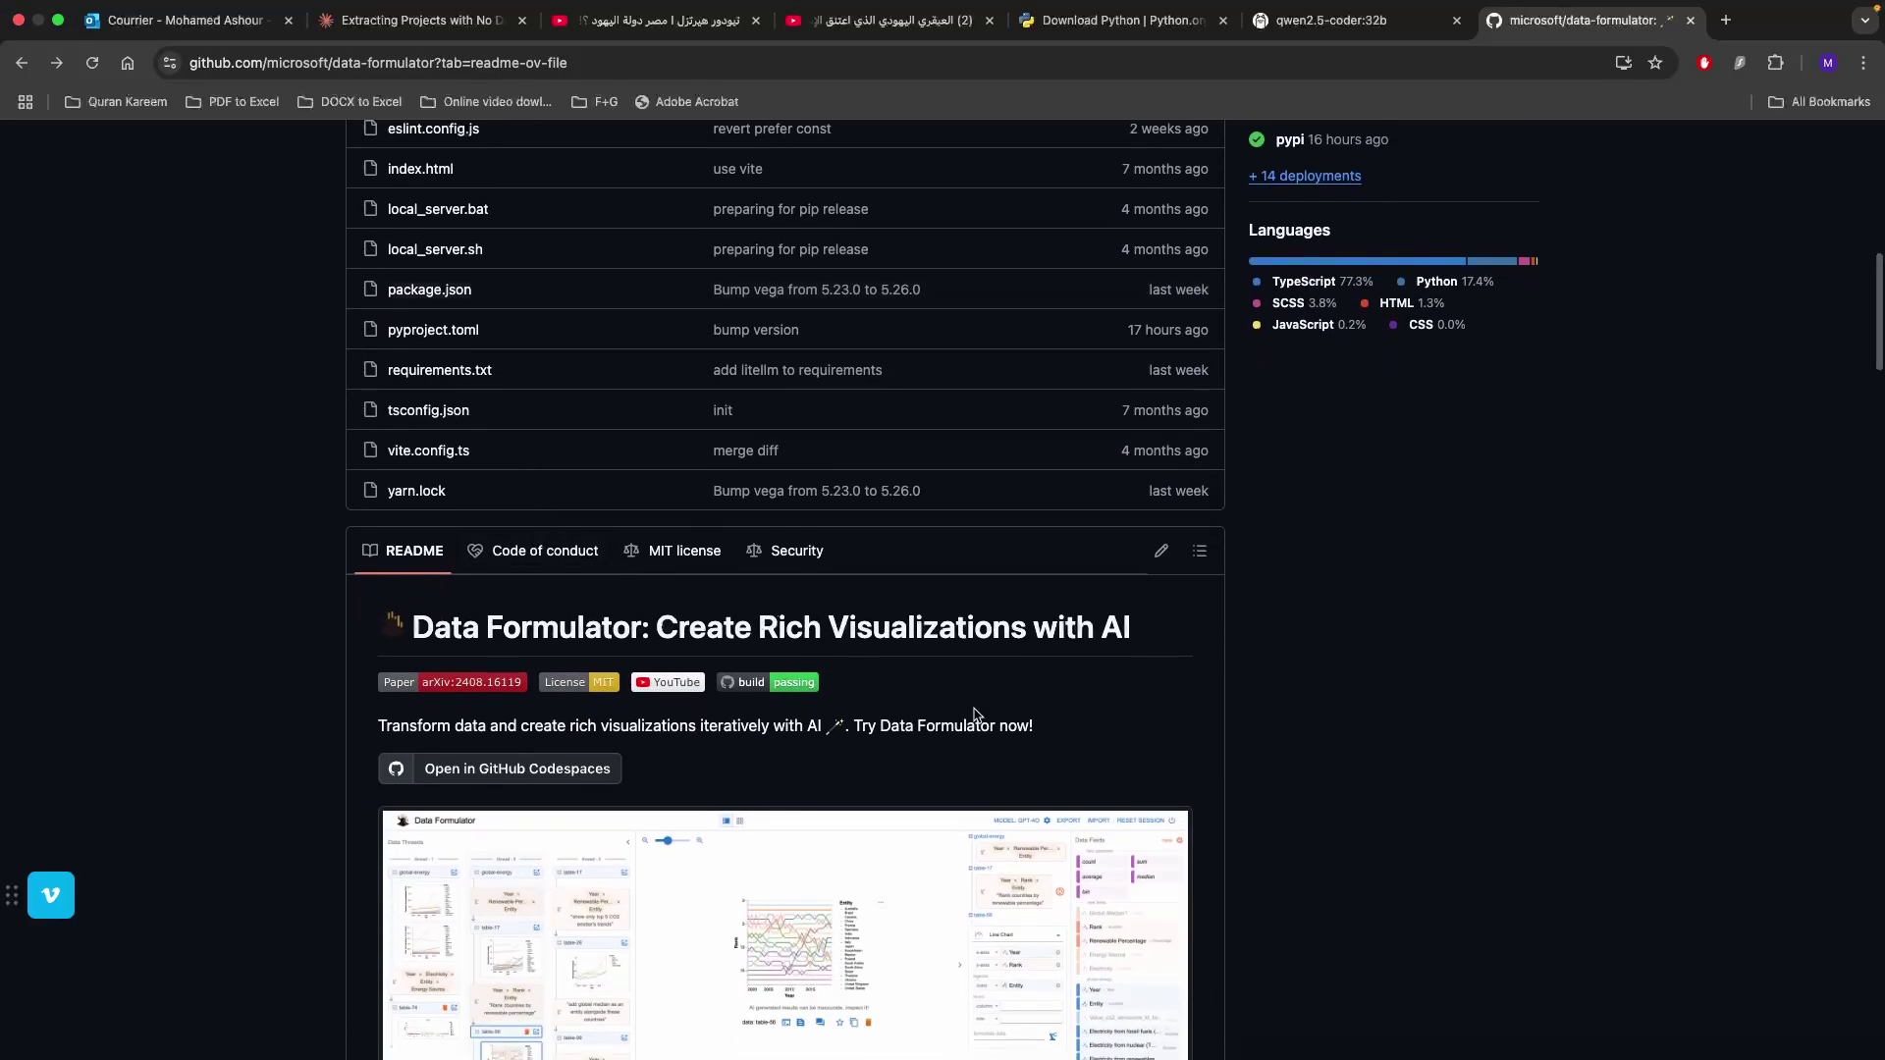
scroll(974, 707, "down", 3)
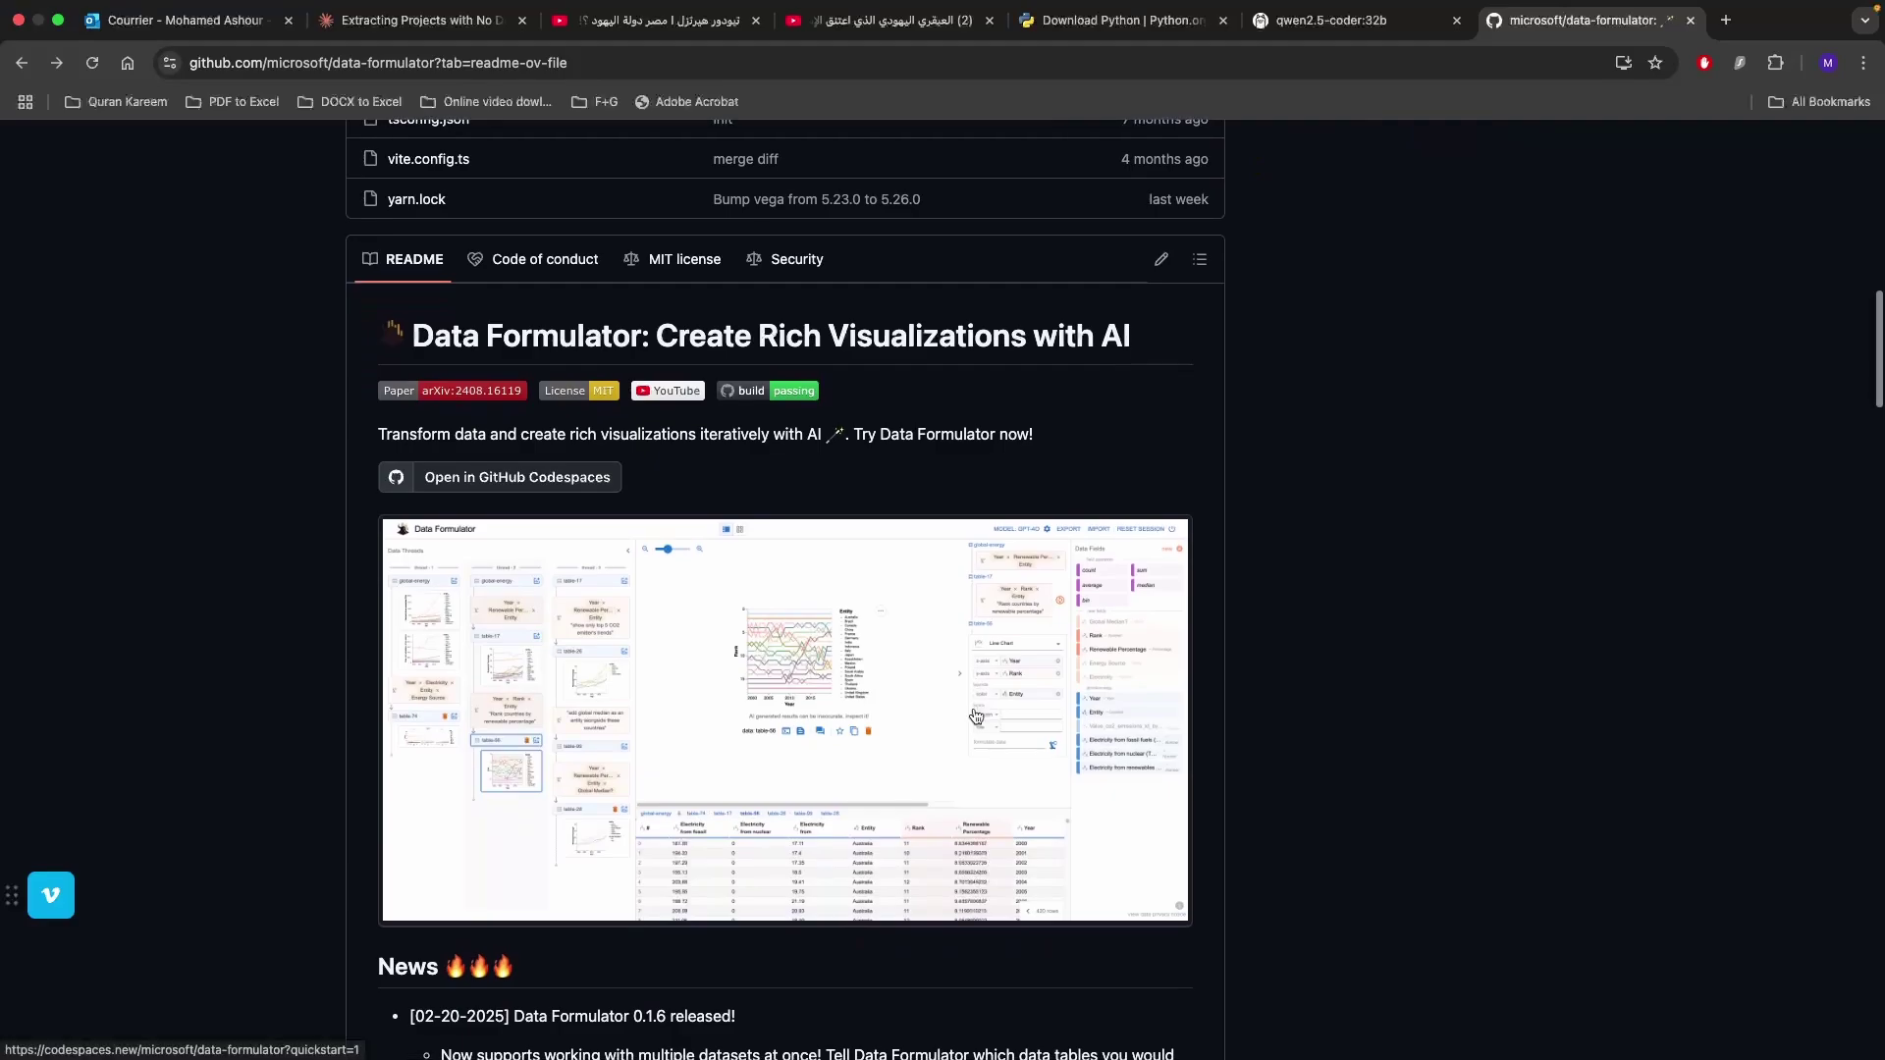
scroll(1029, 515, "down", 2)
scroll(1028, 515, "down", 3)
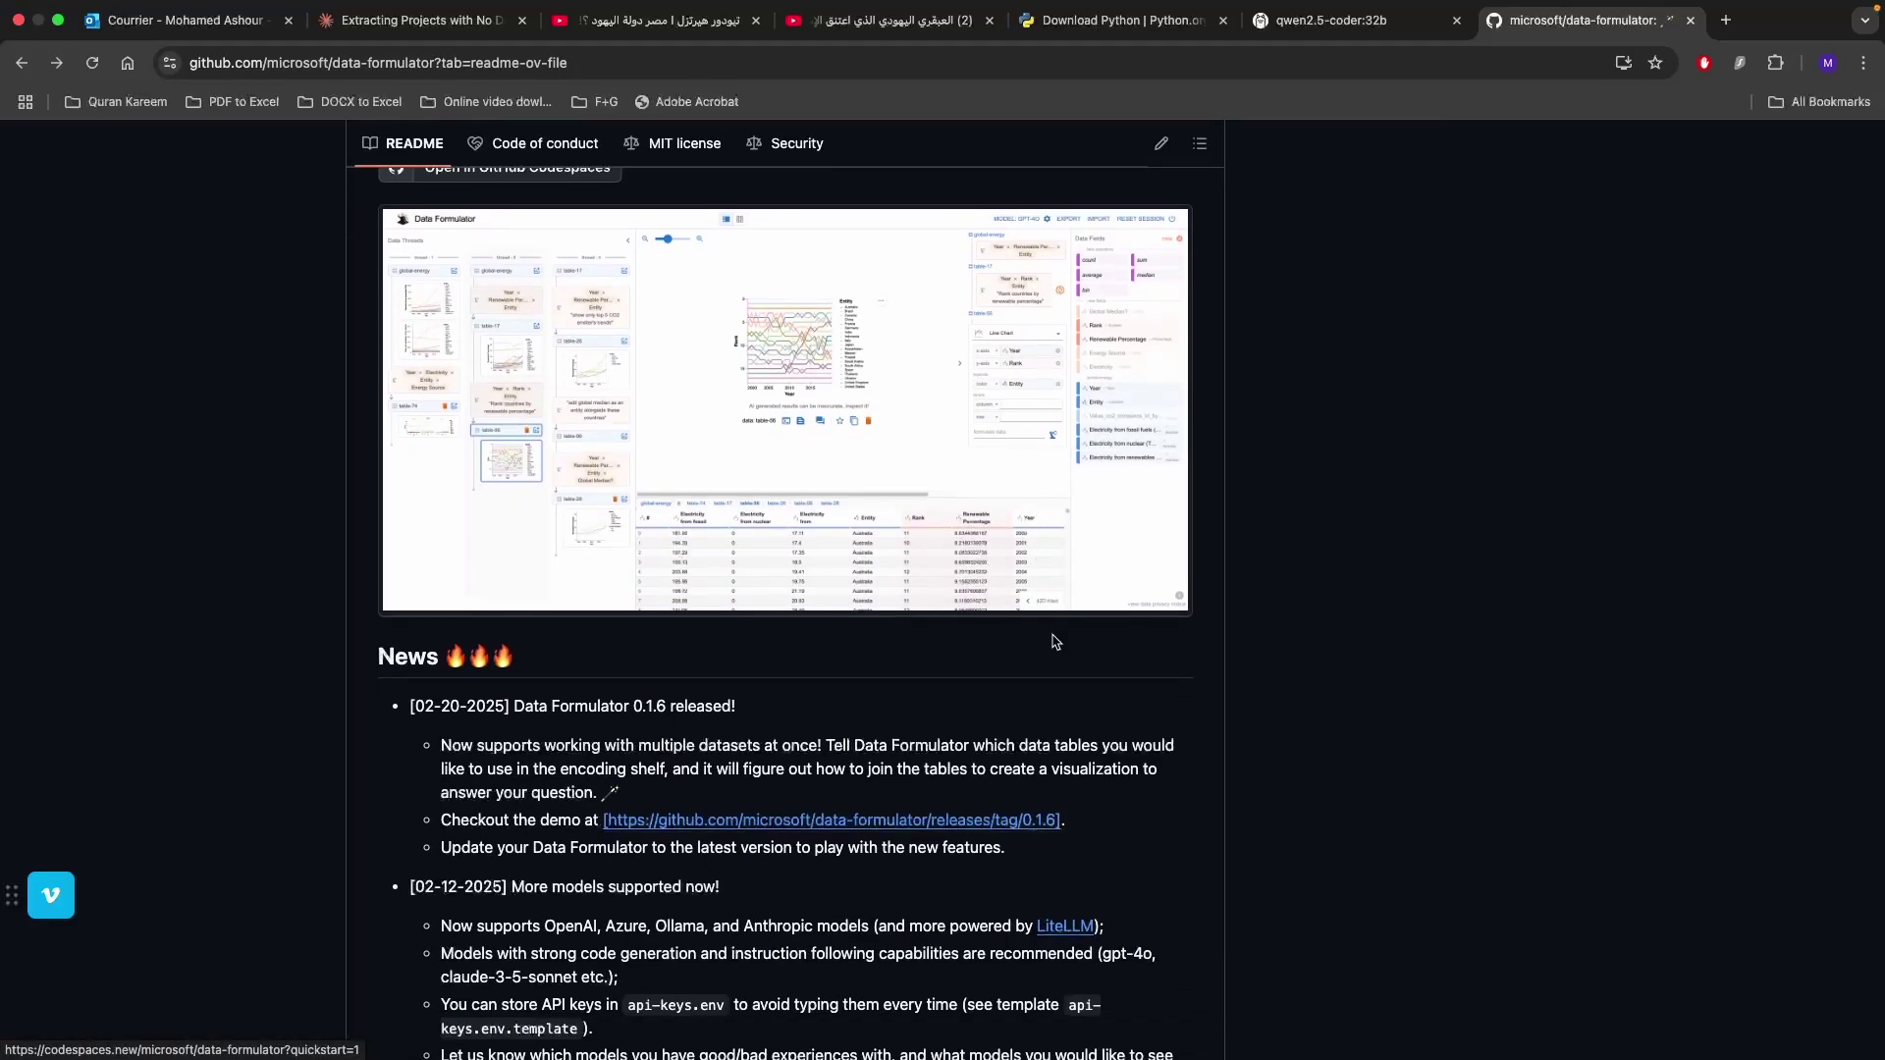
scroll(1055, 634, "down", 3)
scroll(1053, 635, "down", 6)
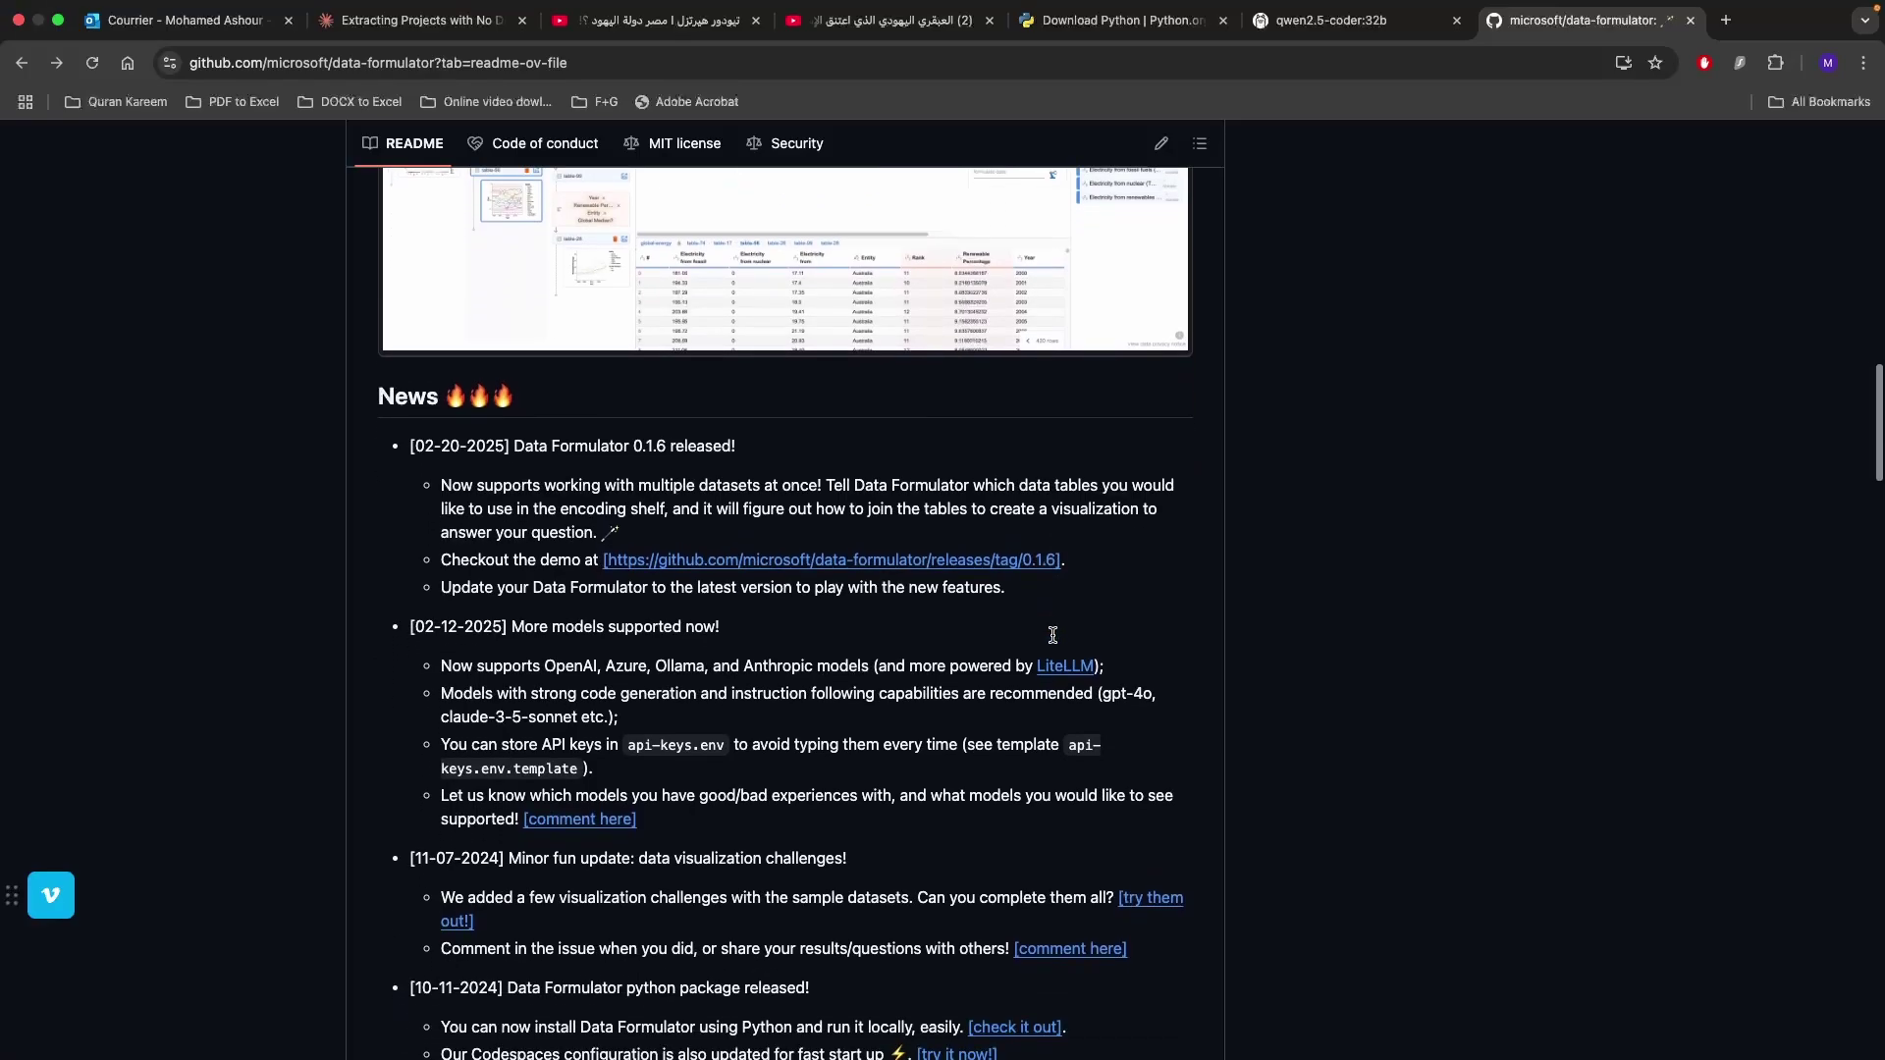
scroll(1053, 641, "down", 10)
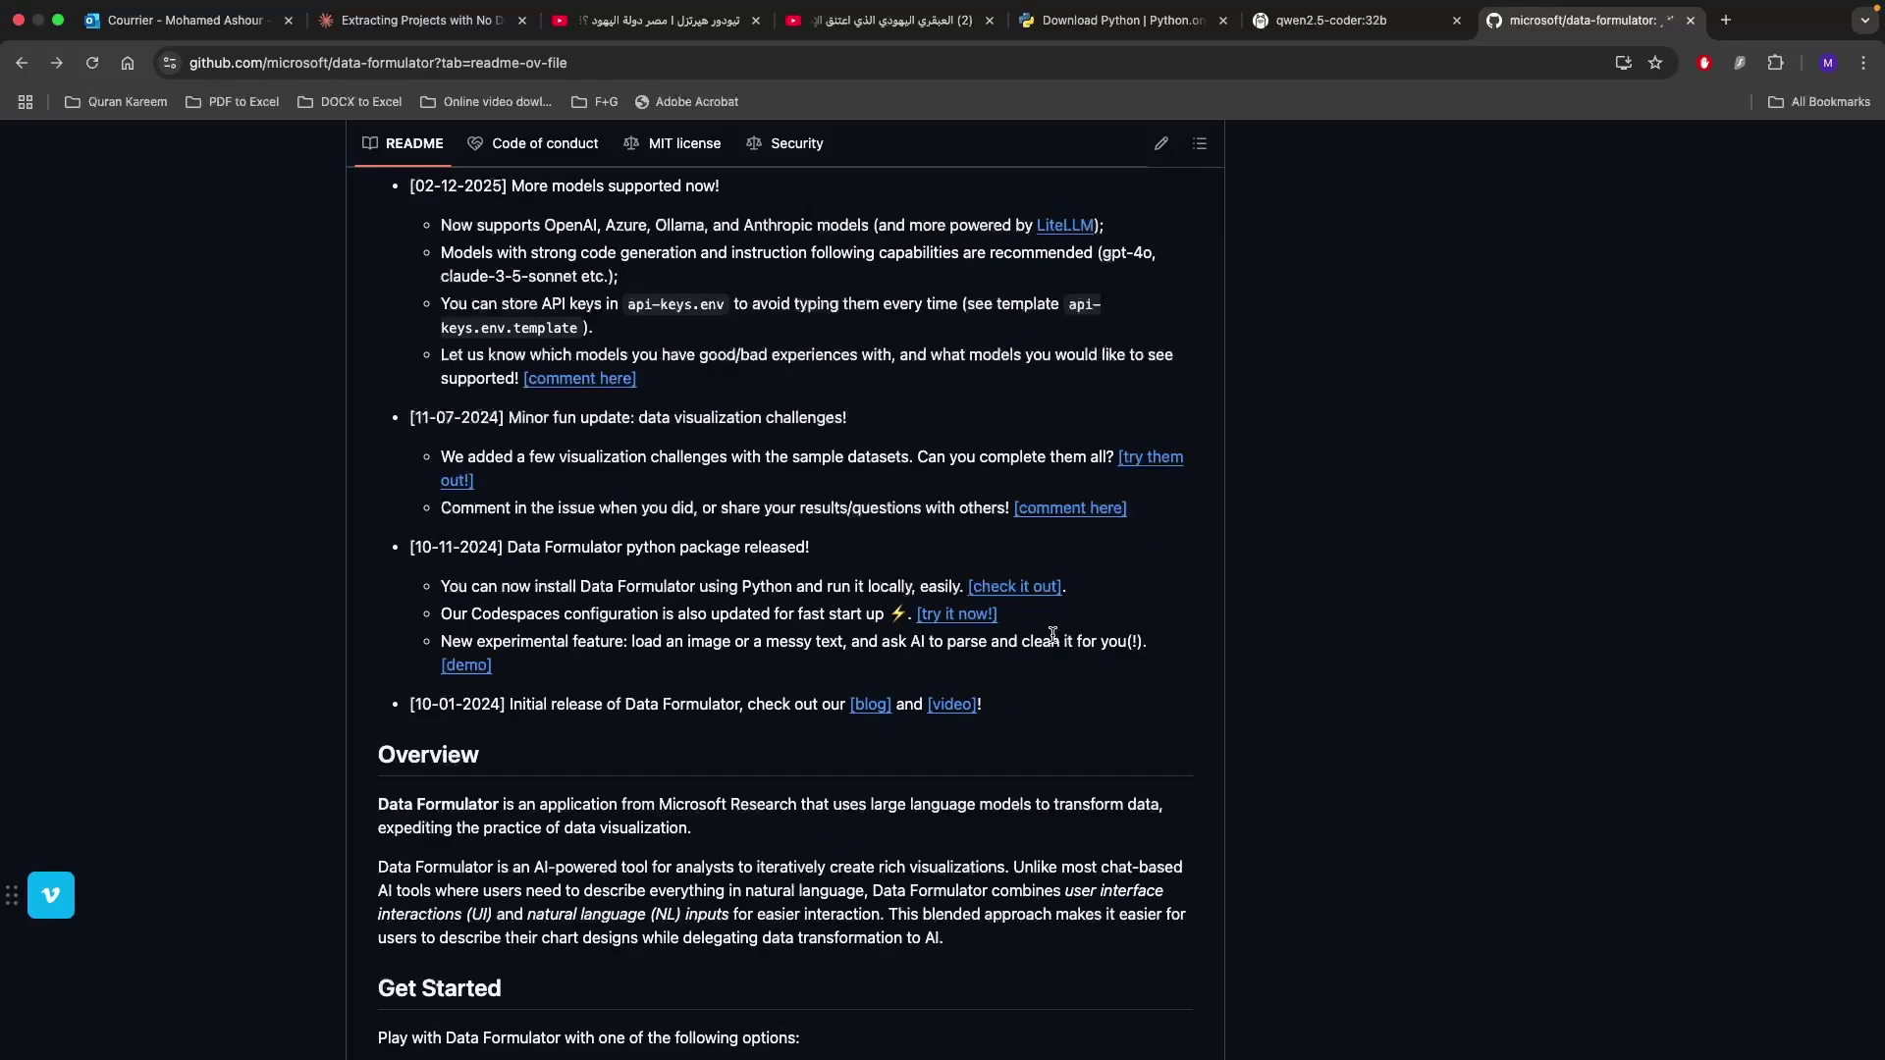
scroll(1052, 635, "down", 3)
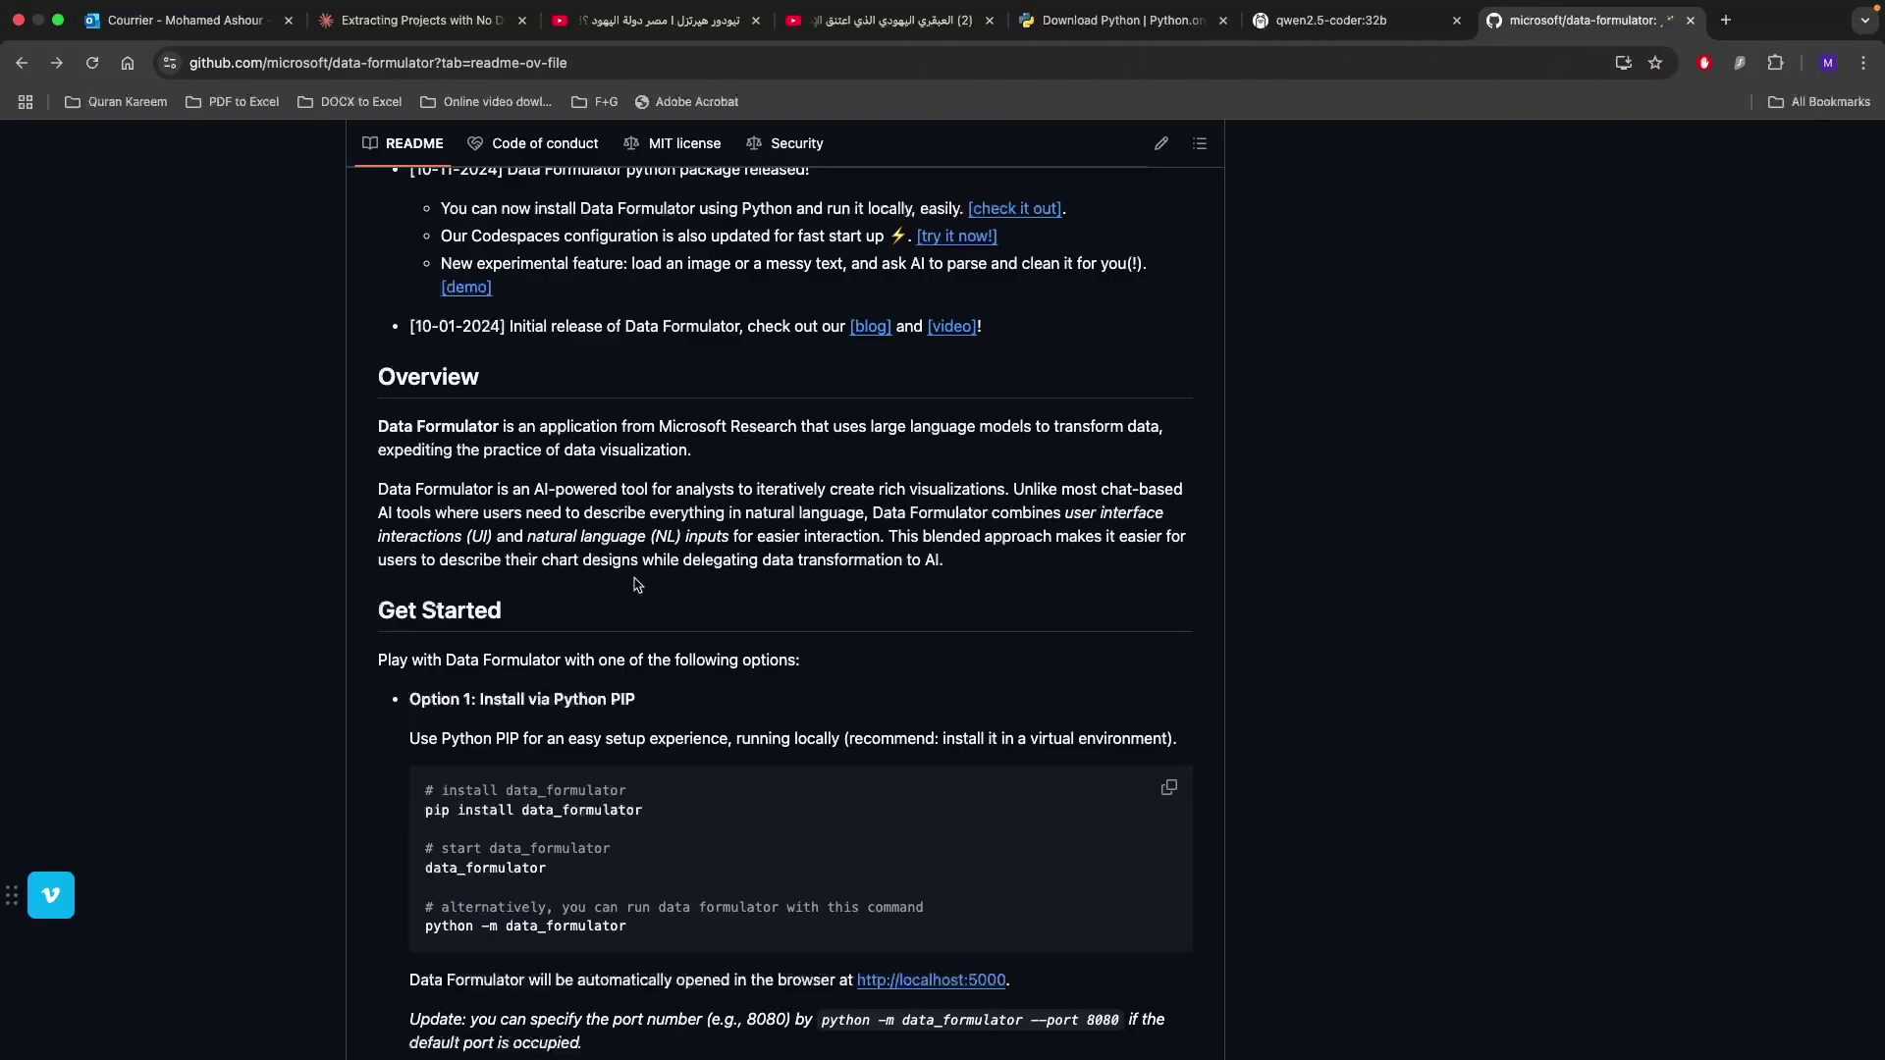
scroll(643, 609, "down", 1)
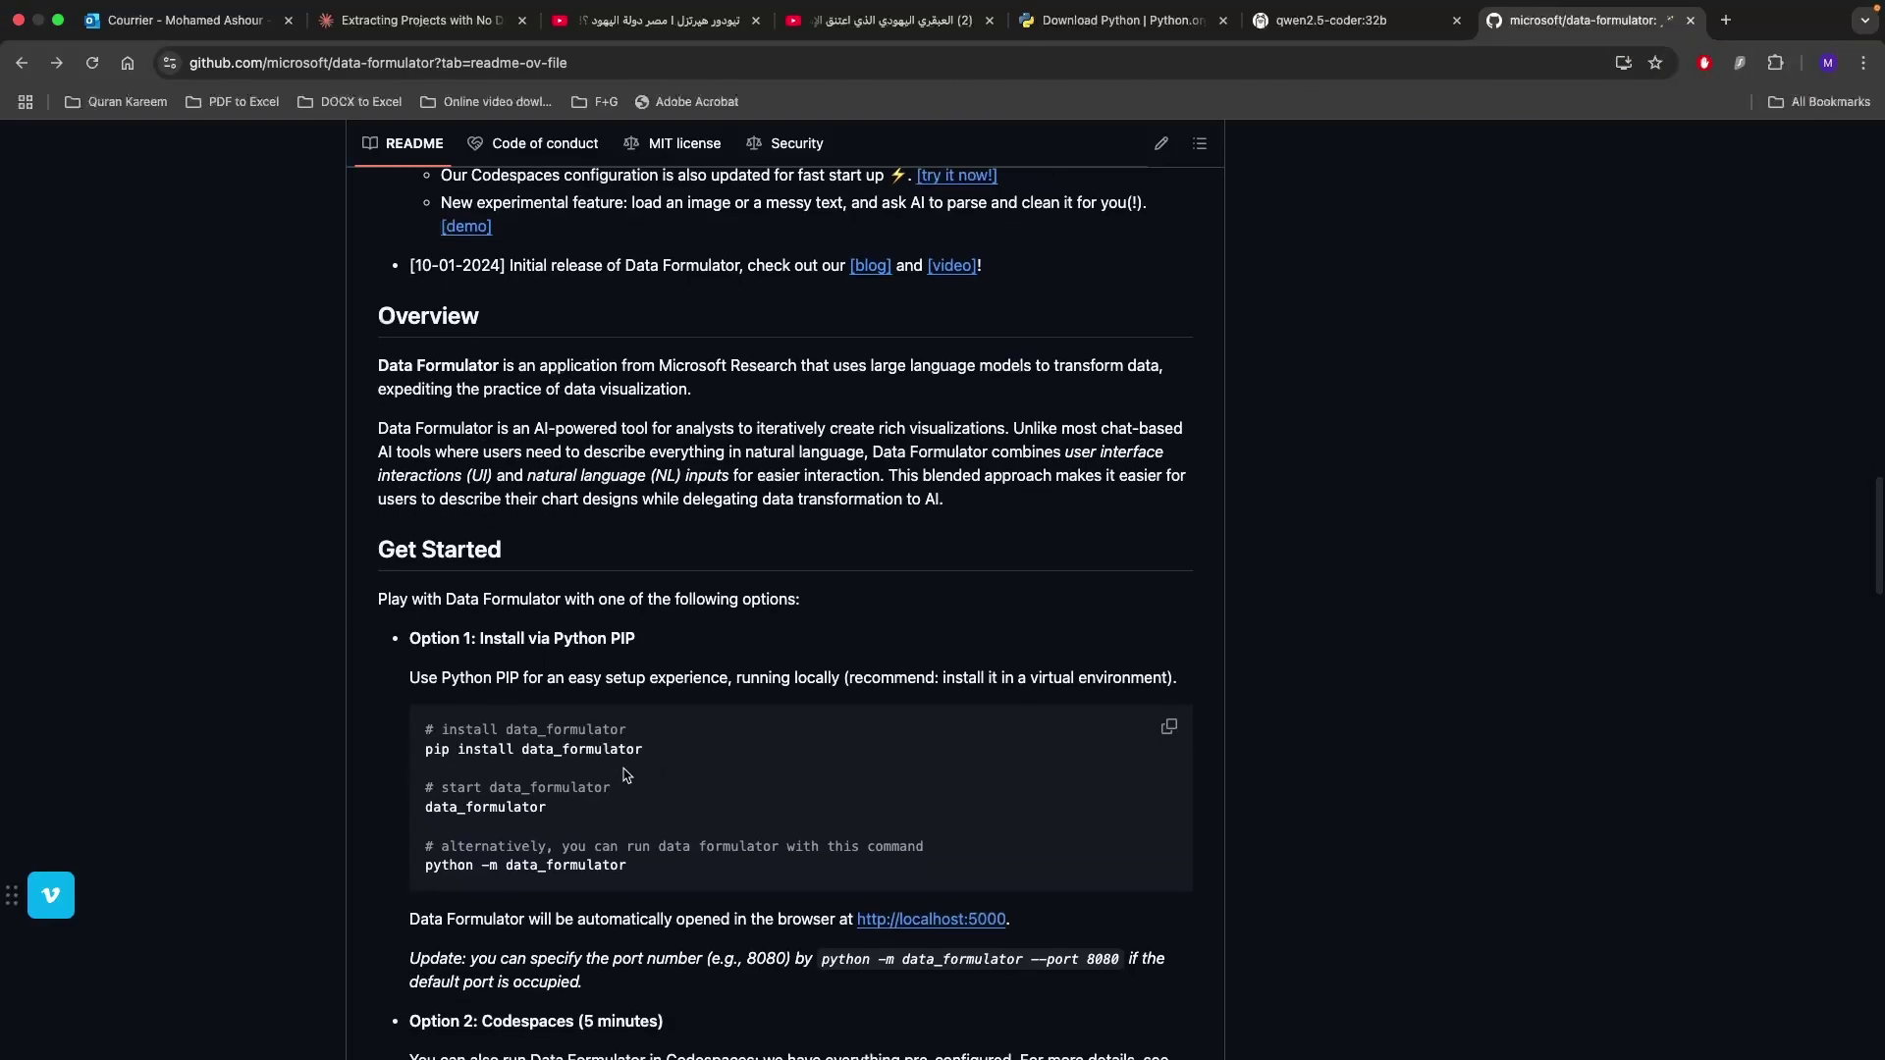
scroll(639, 774, "down", 1)
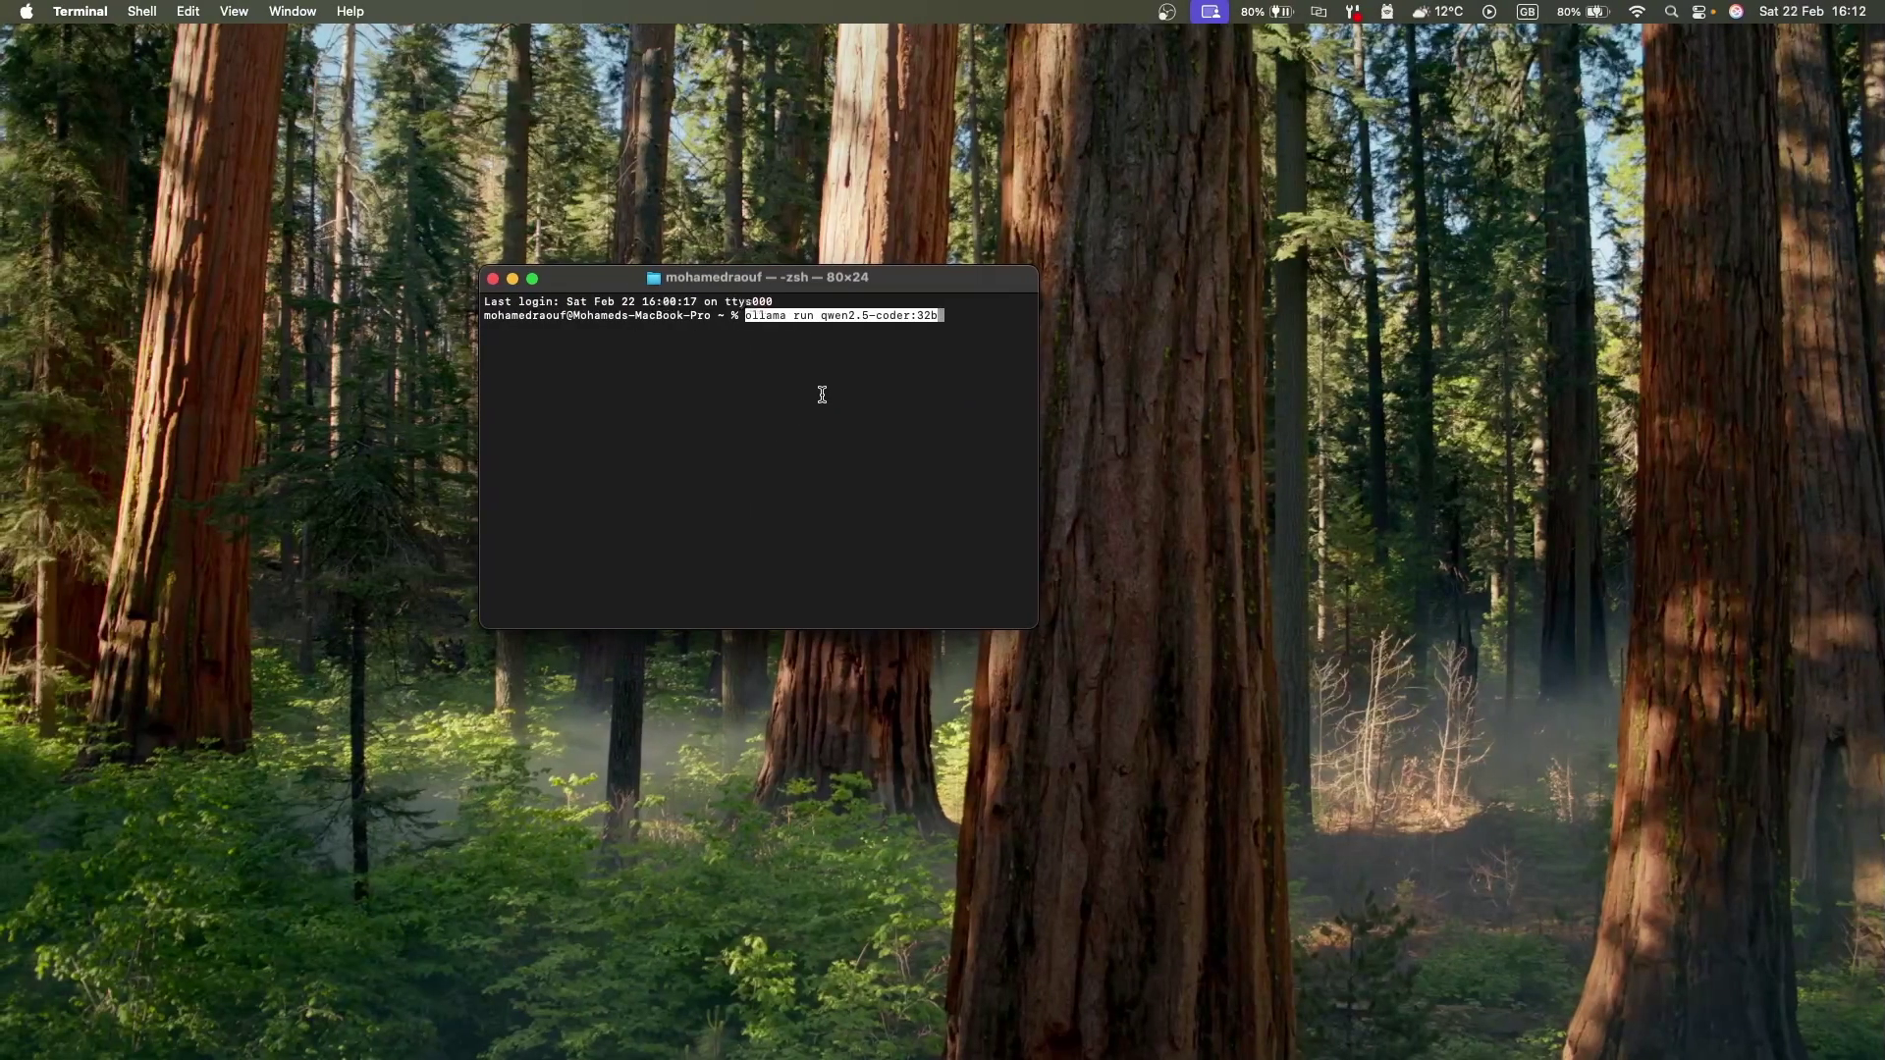
Replace the prompt with 'pip install dataformulator', run it, then begin typing the launch command.
key("ctrl+u")
type("pip install data")
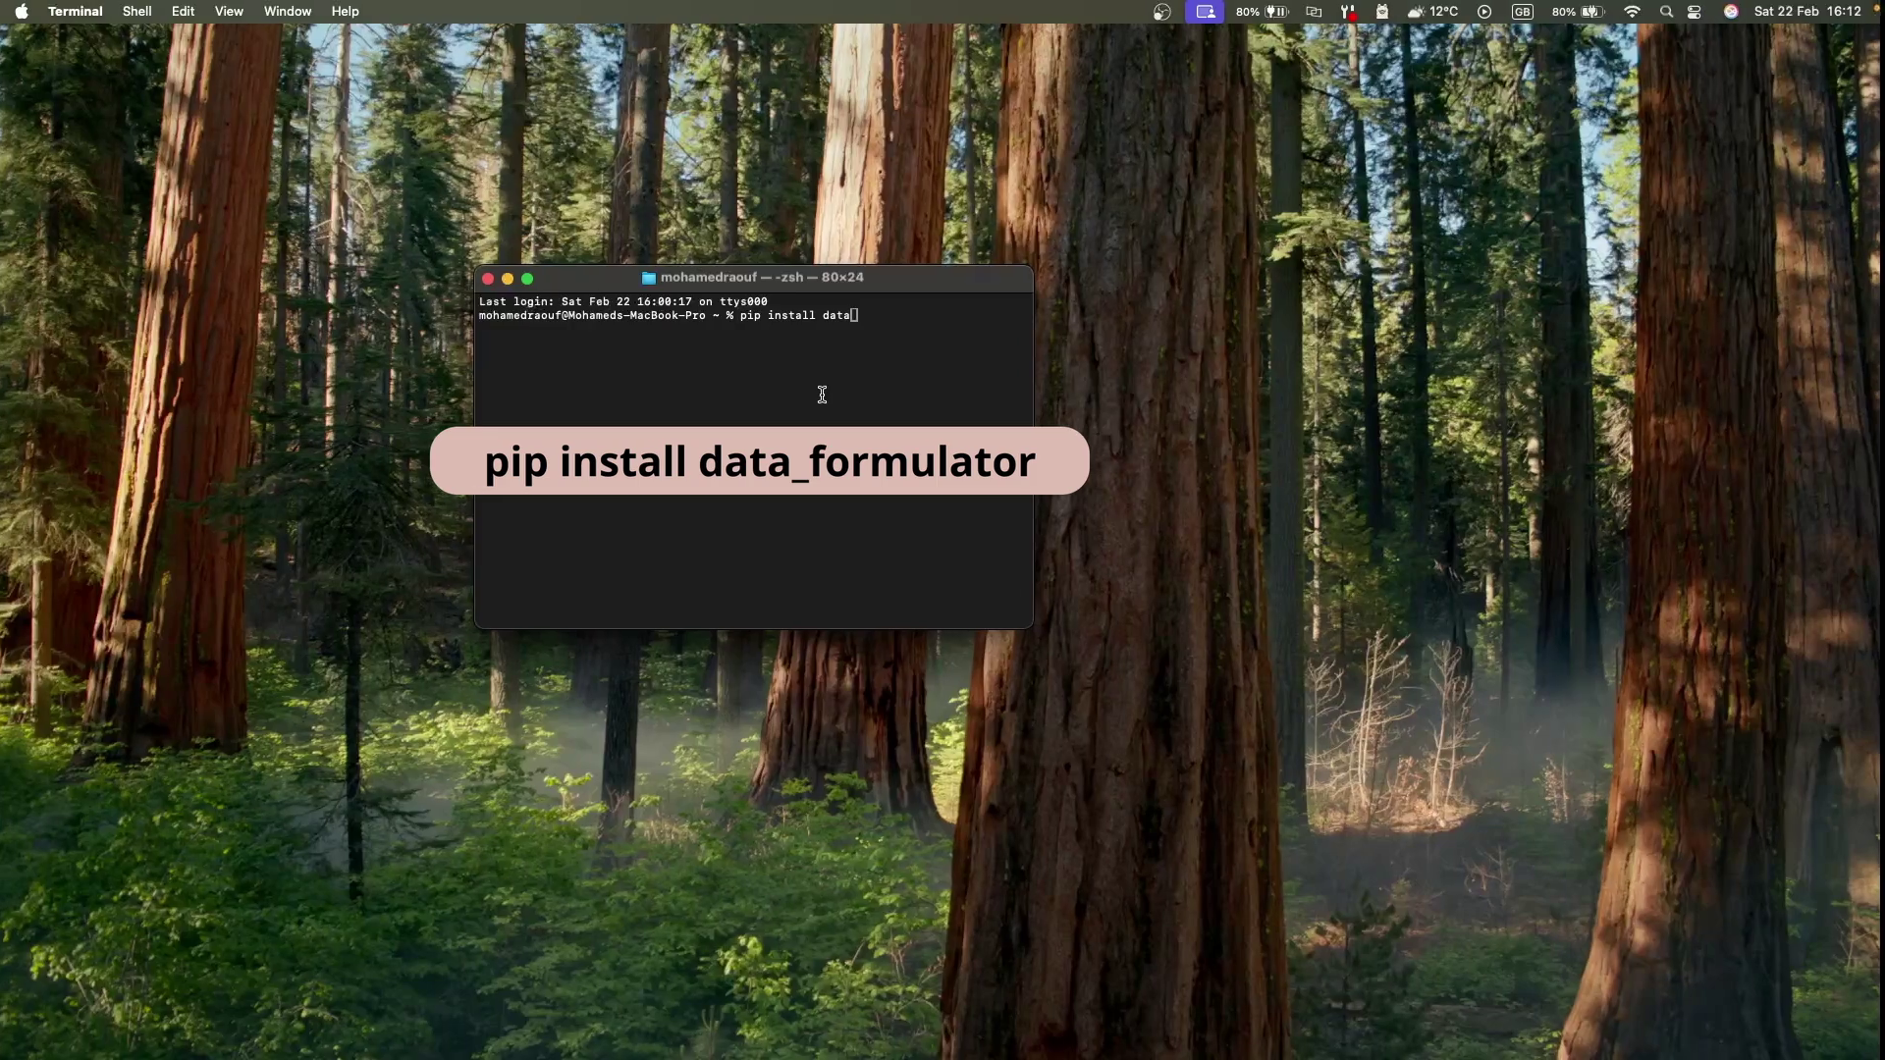
type("formulato")
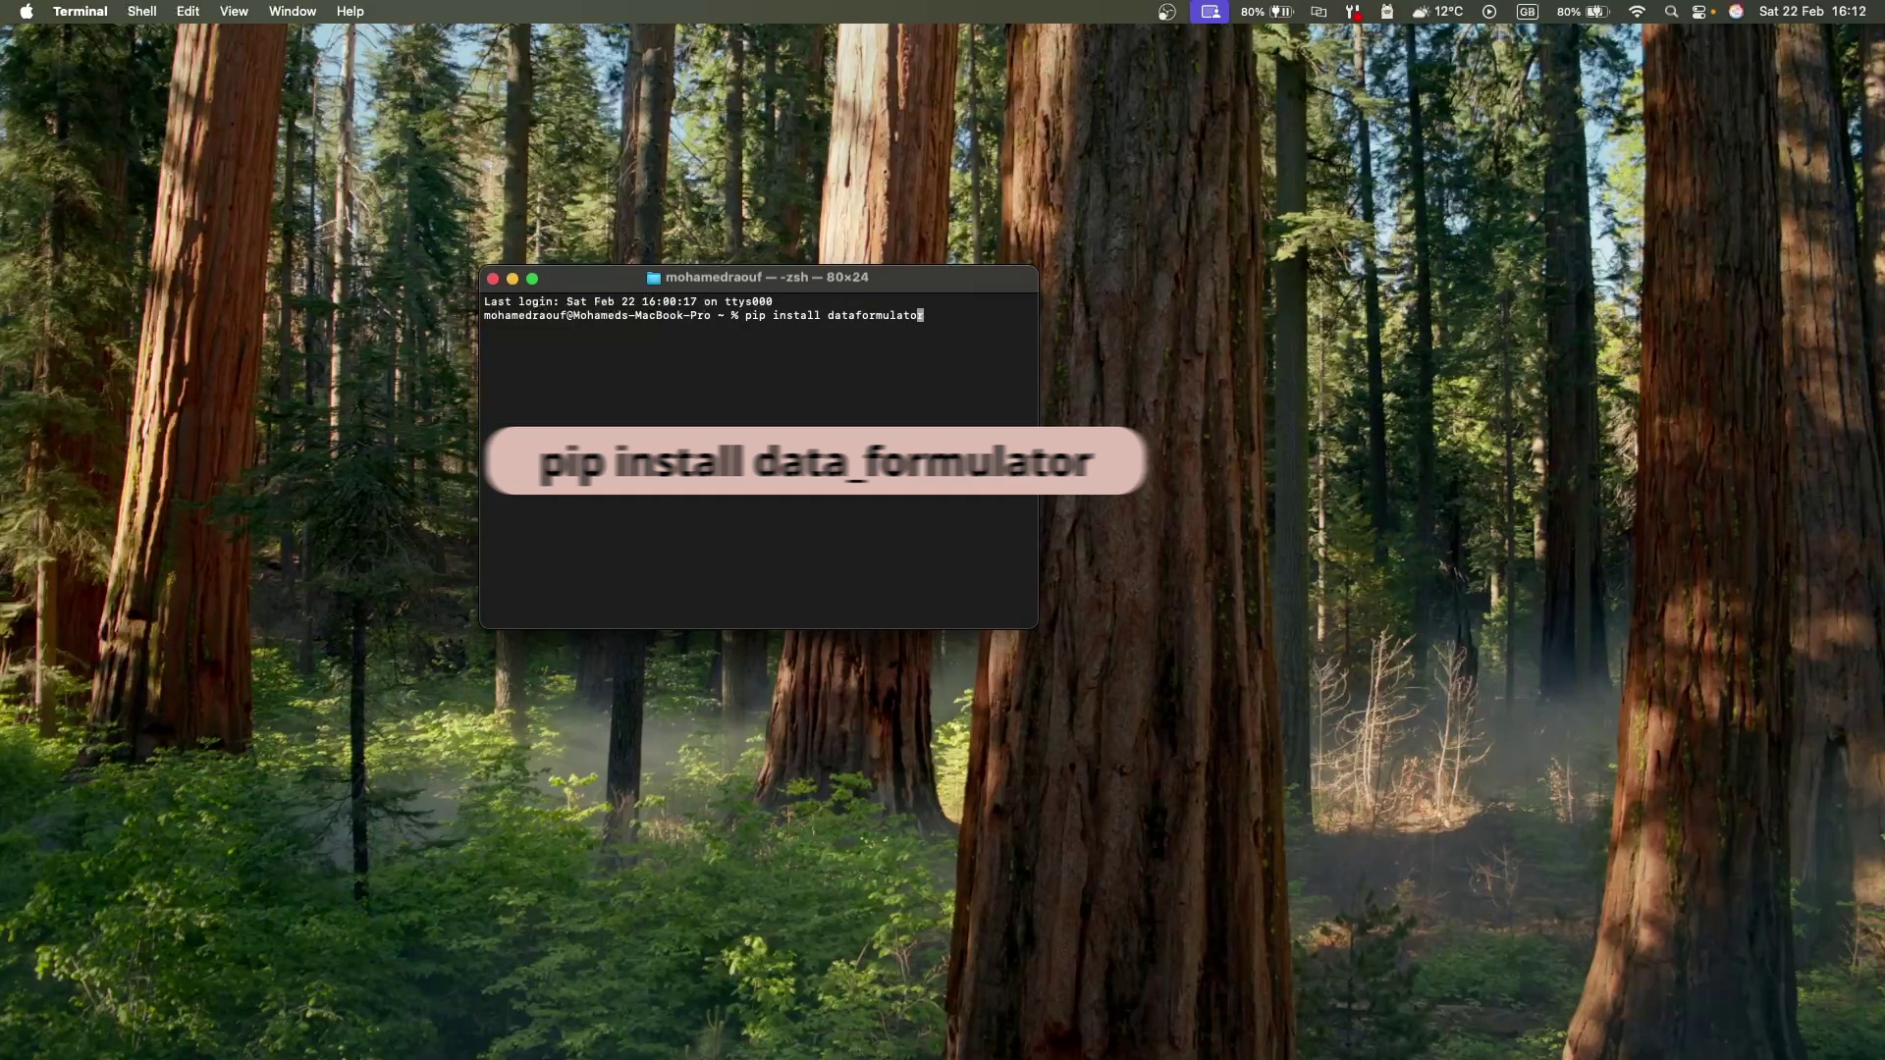
type("r")
key("Return")
type("data")
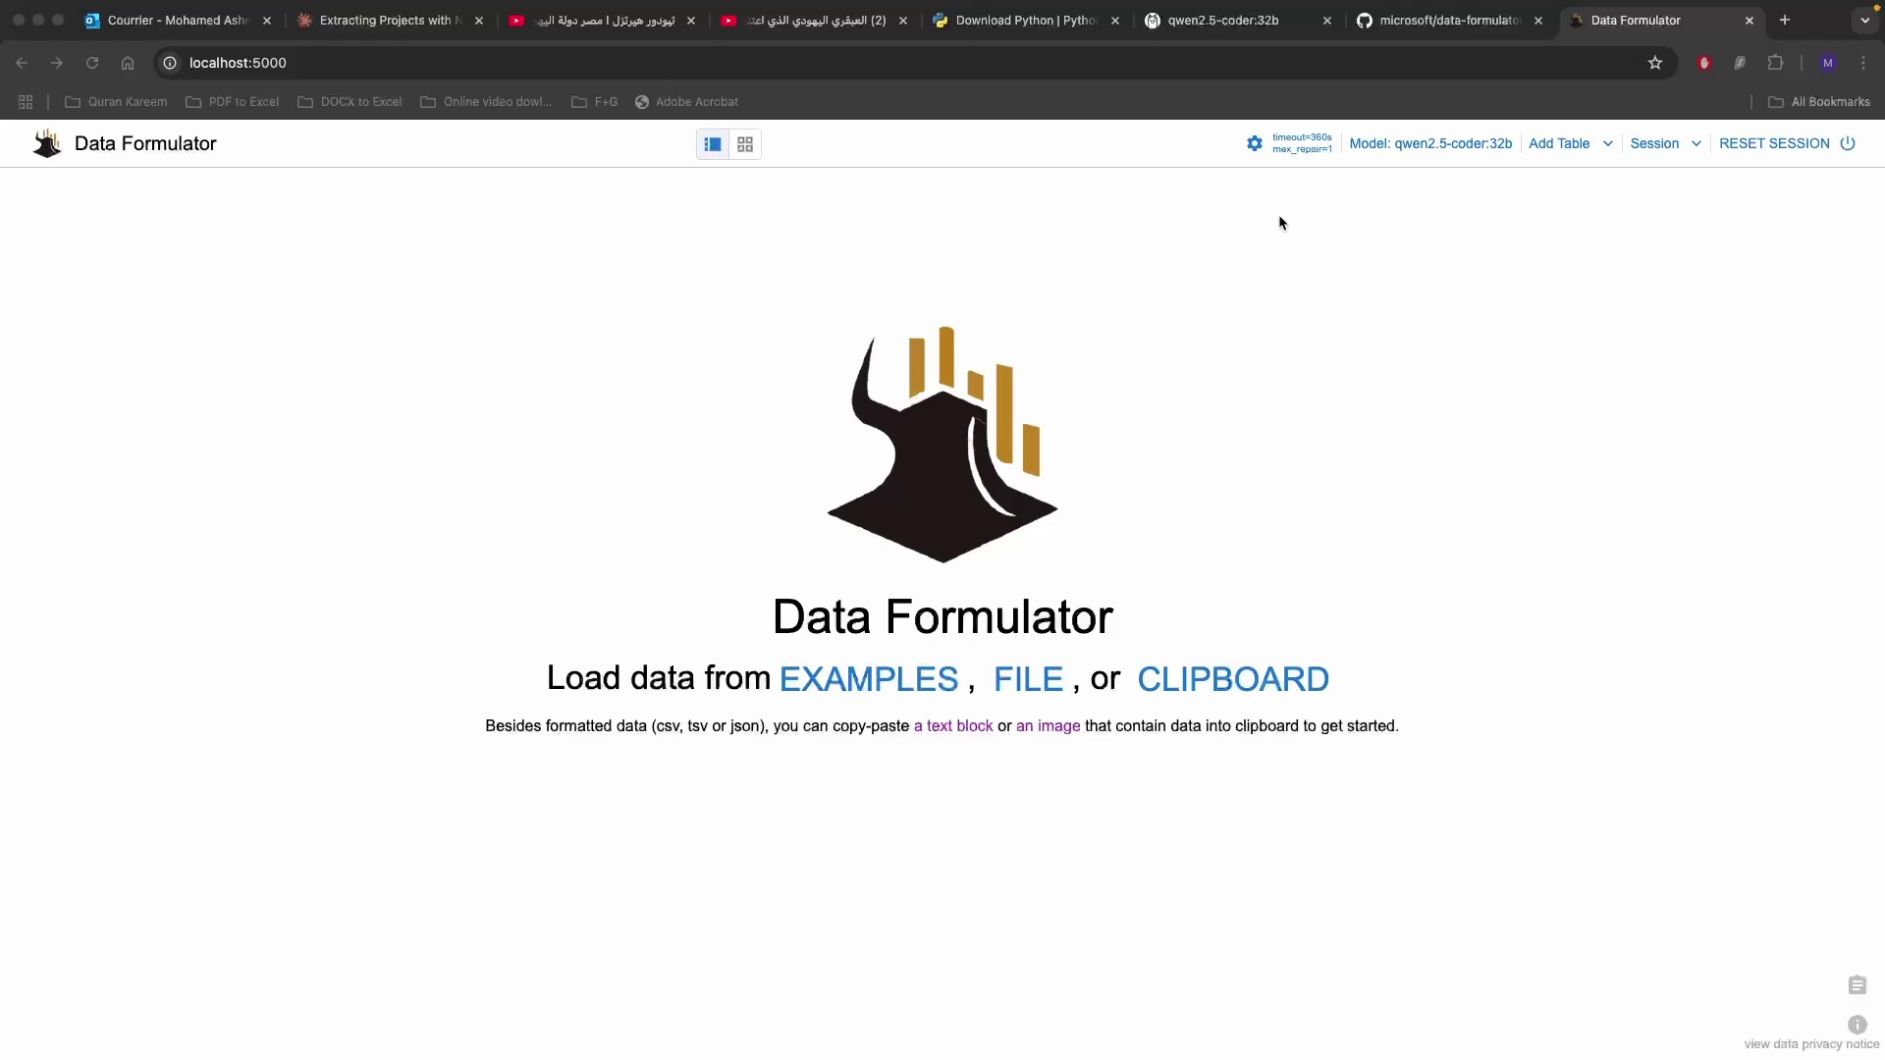
Open the Data Formulator configuration and inspect the 360-second timeout value.
left_click(1276, 147)
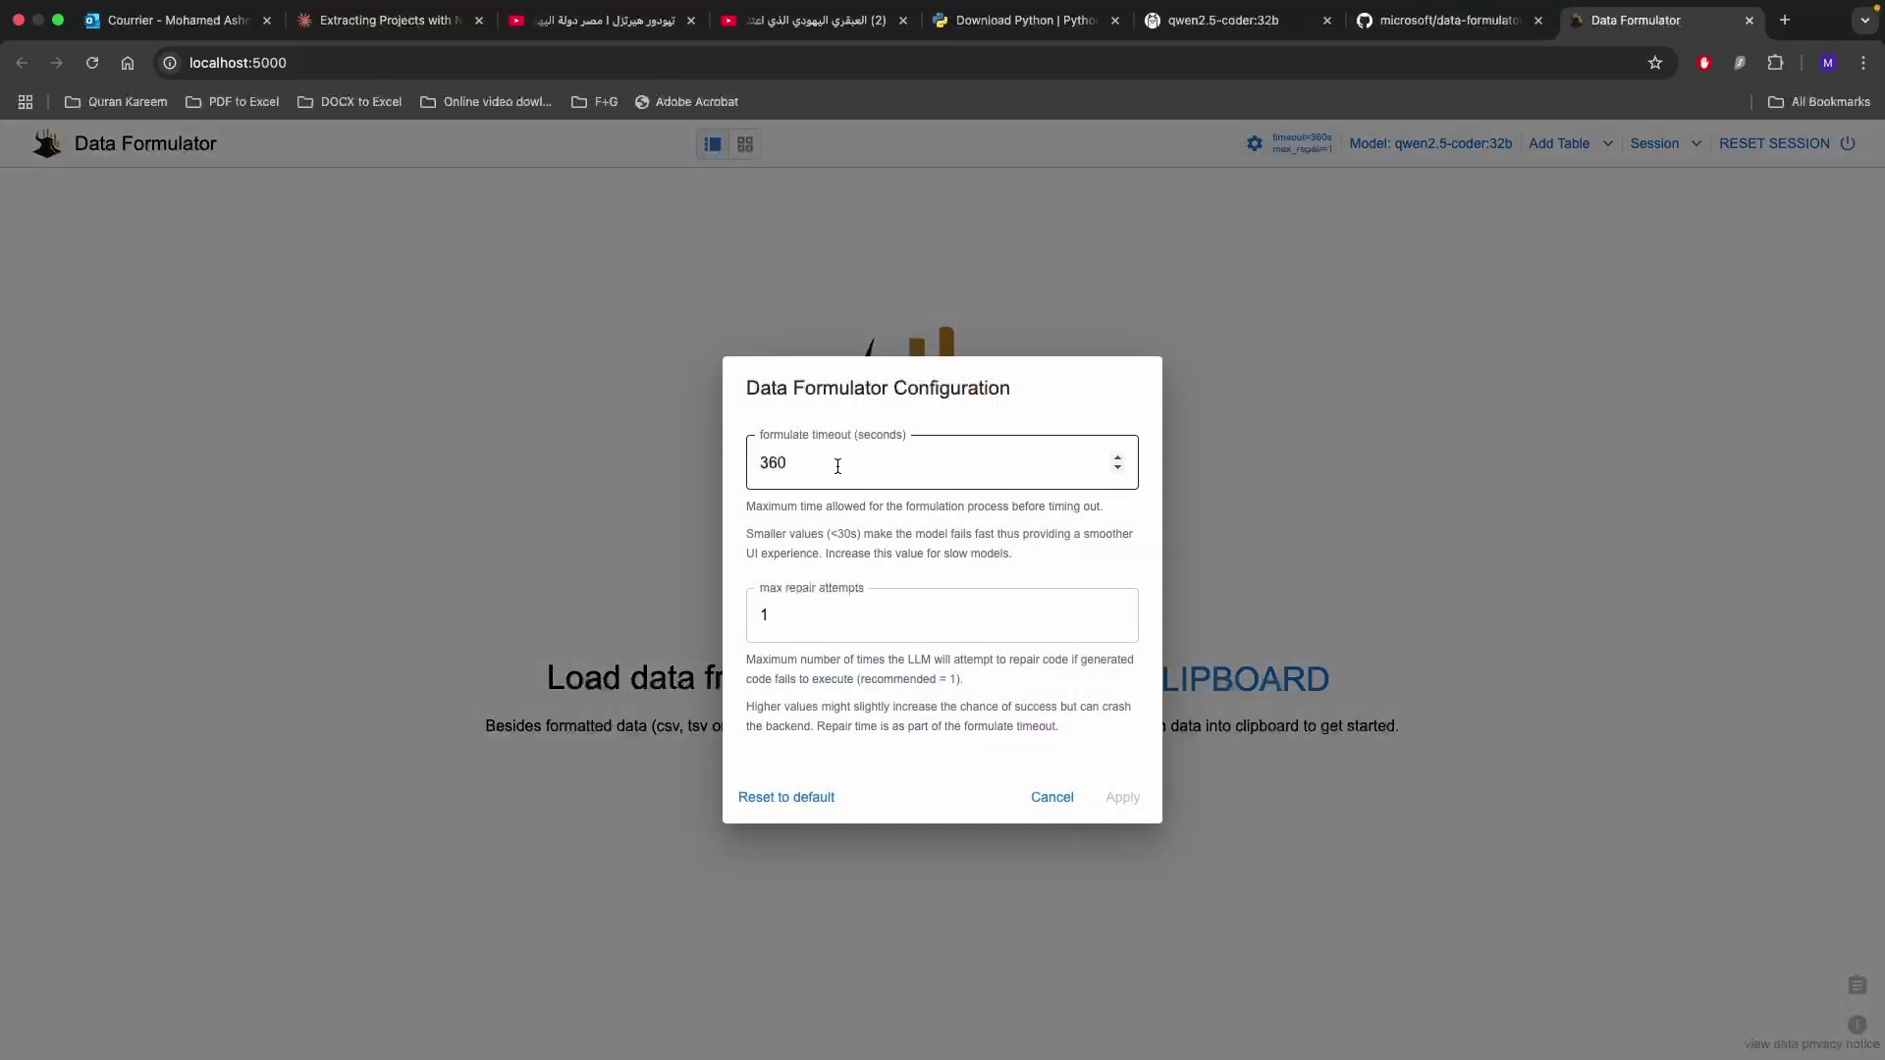
left_click_drag(791, 464, 748, 460)
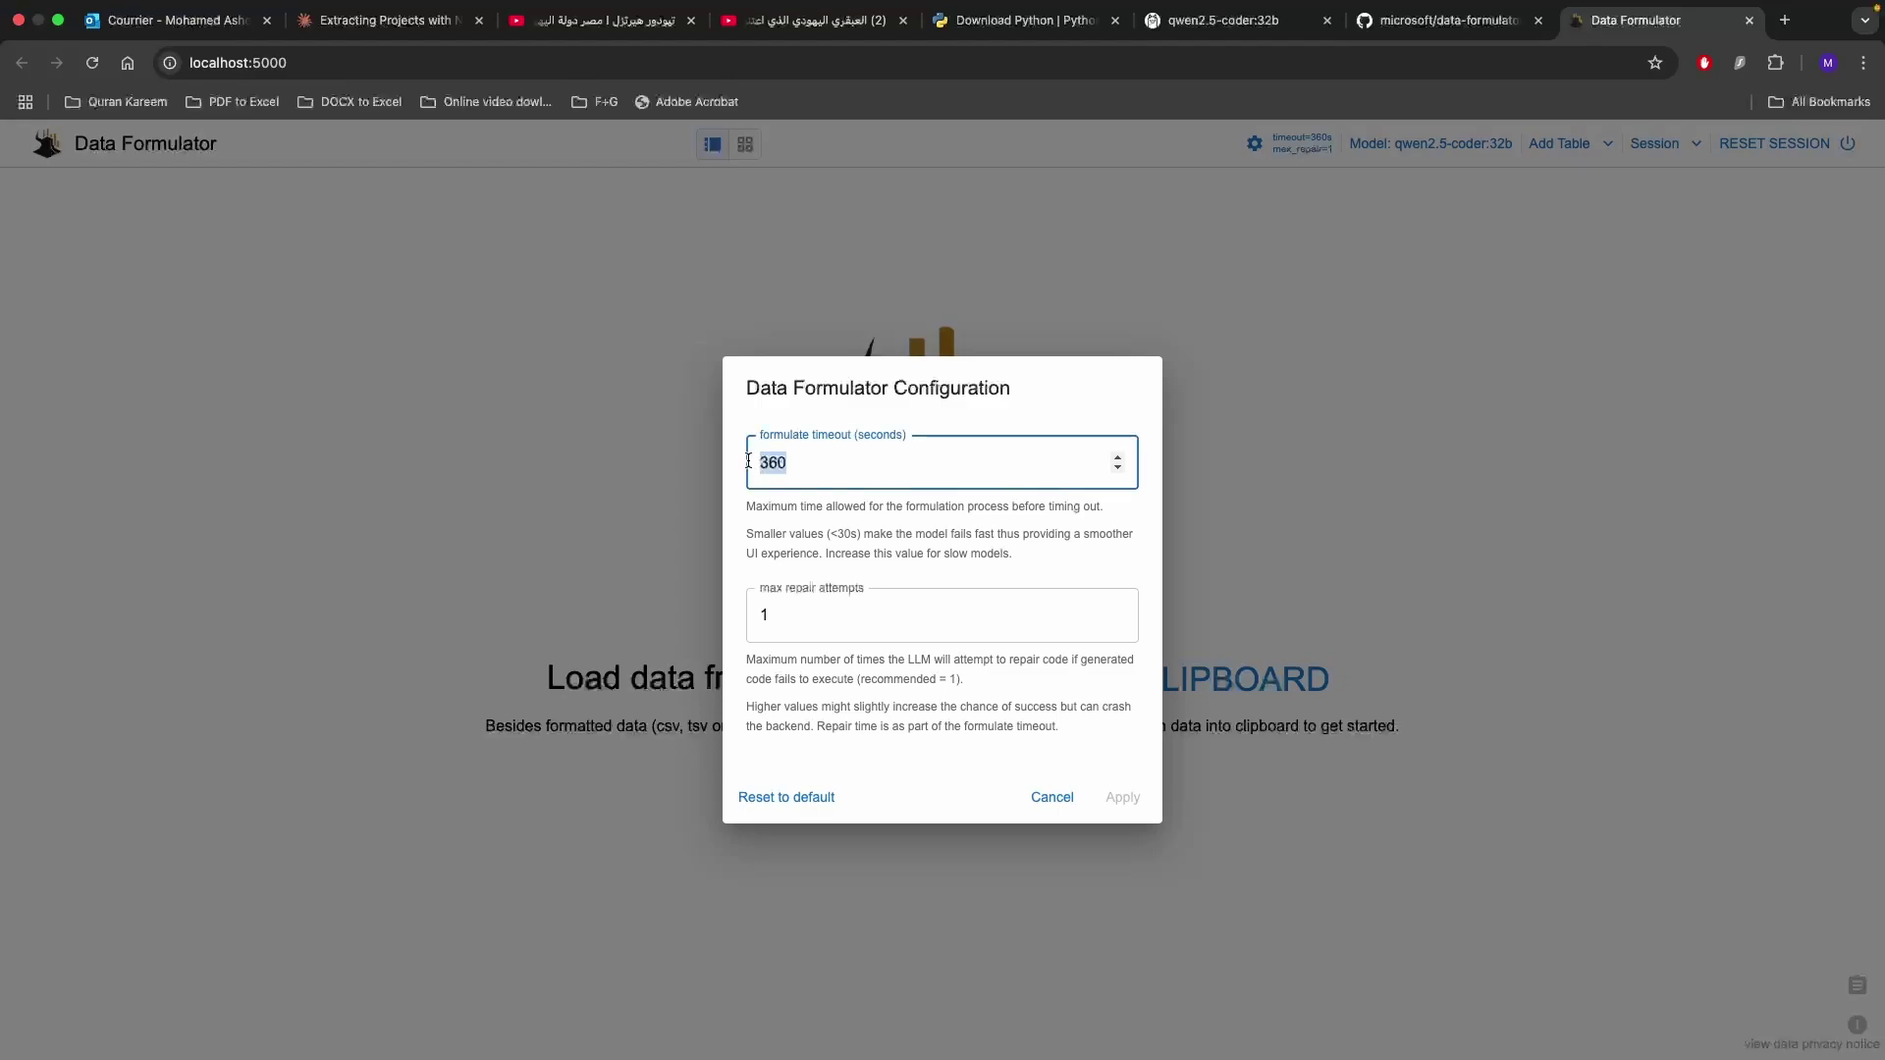
left_click(790, 471)
Cancel the configuration and start a new model entry, visiting its provider, api_key, api_base and api_version fields.
left_click(1058, 803)
left_click(1406, 148)
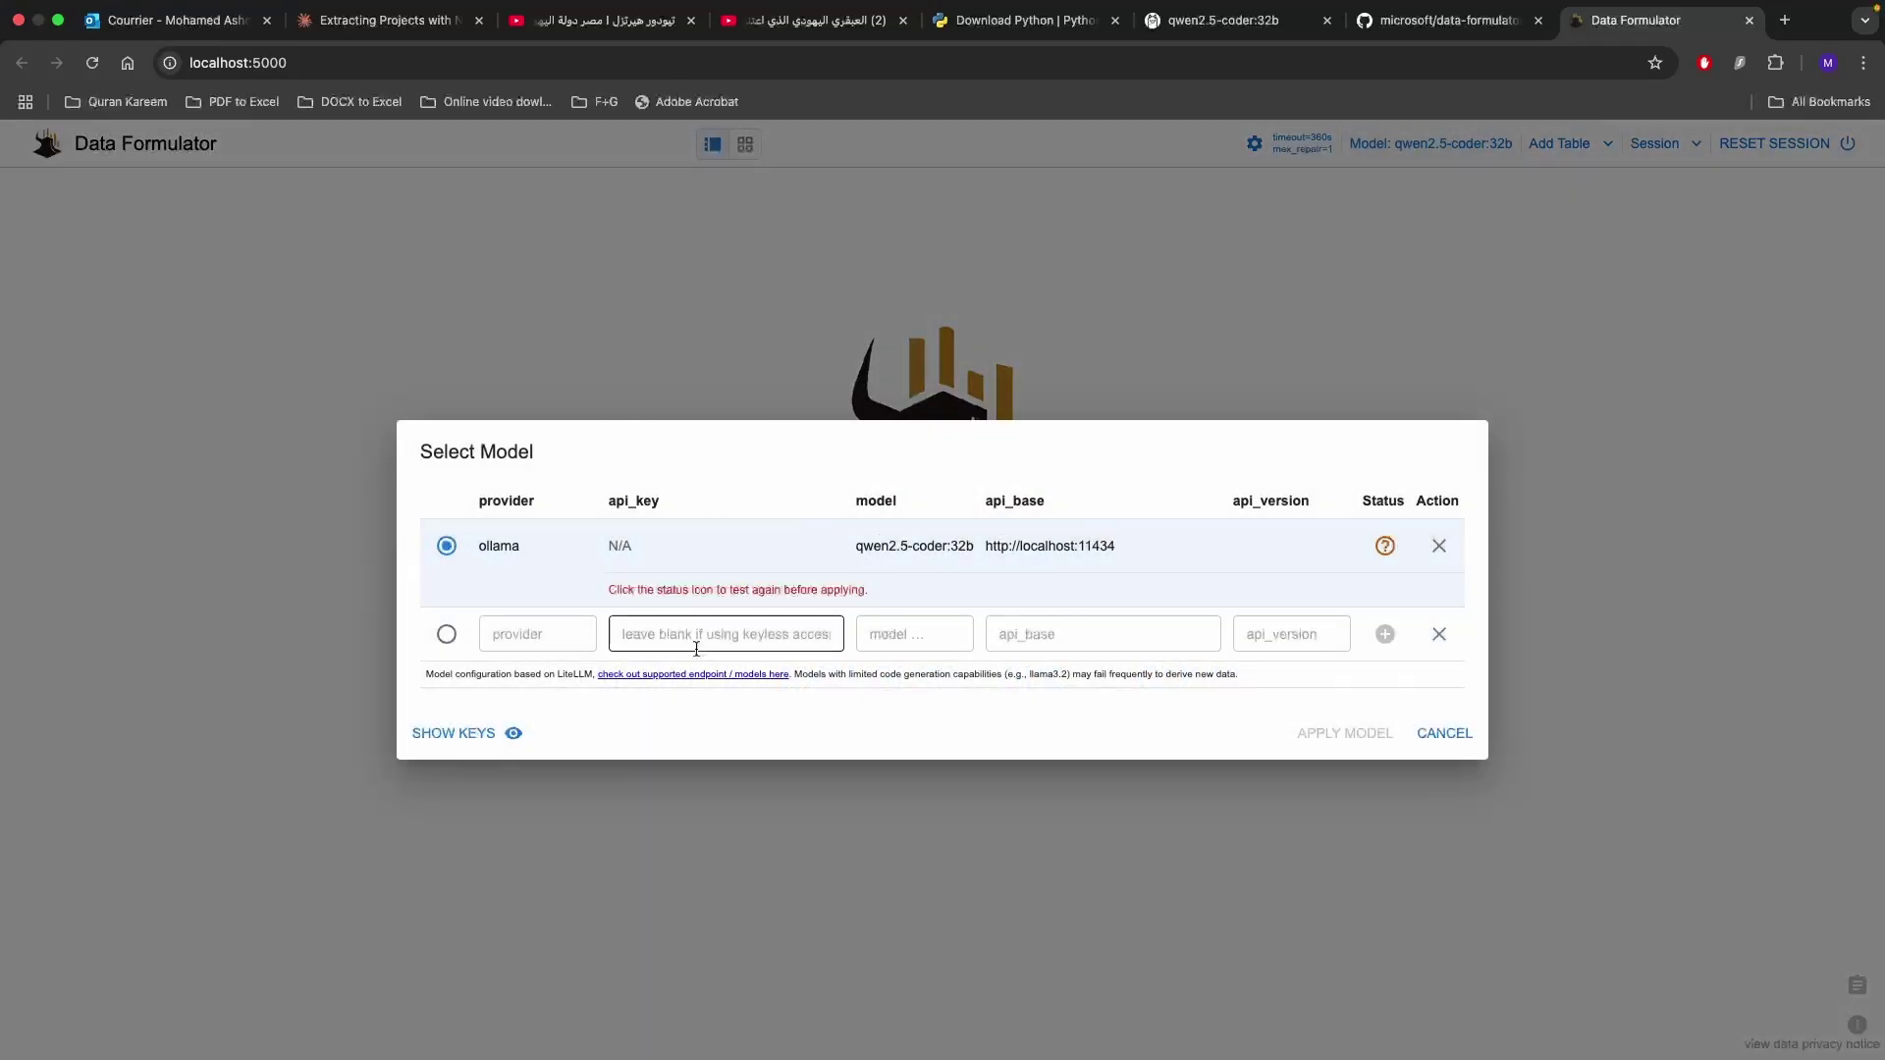
left_click(517, 642)
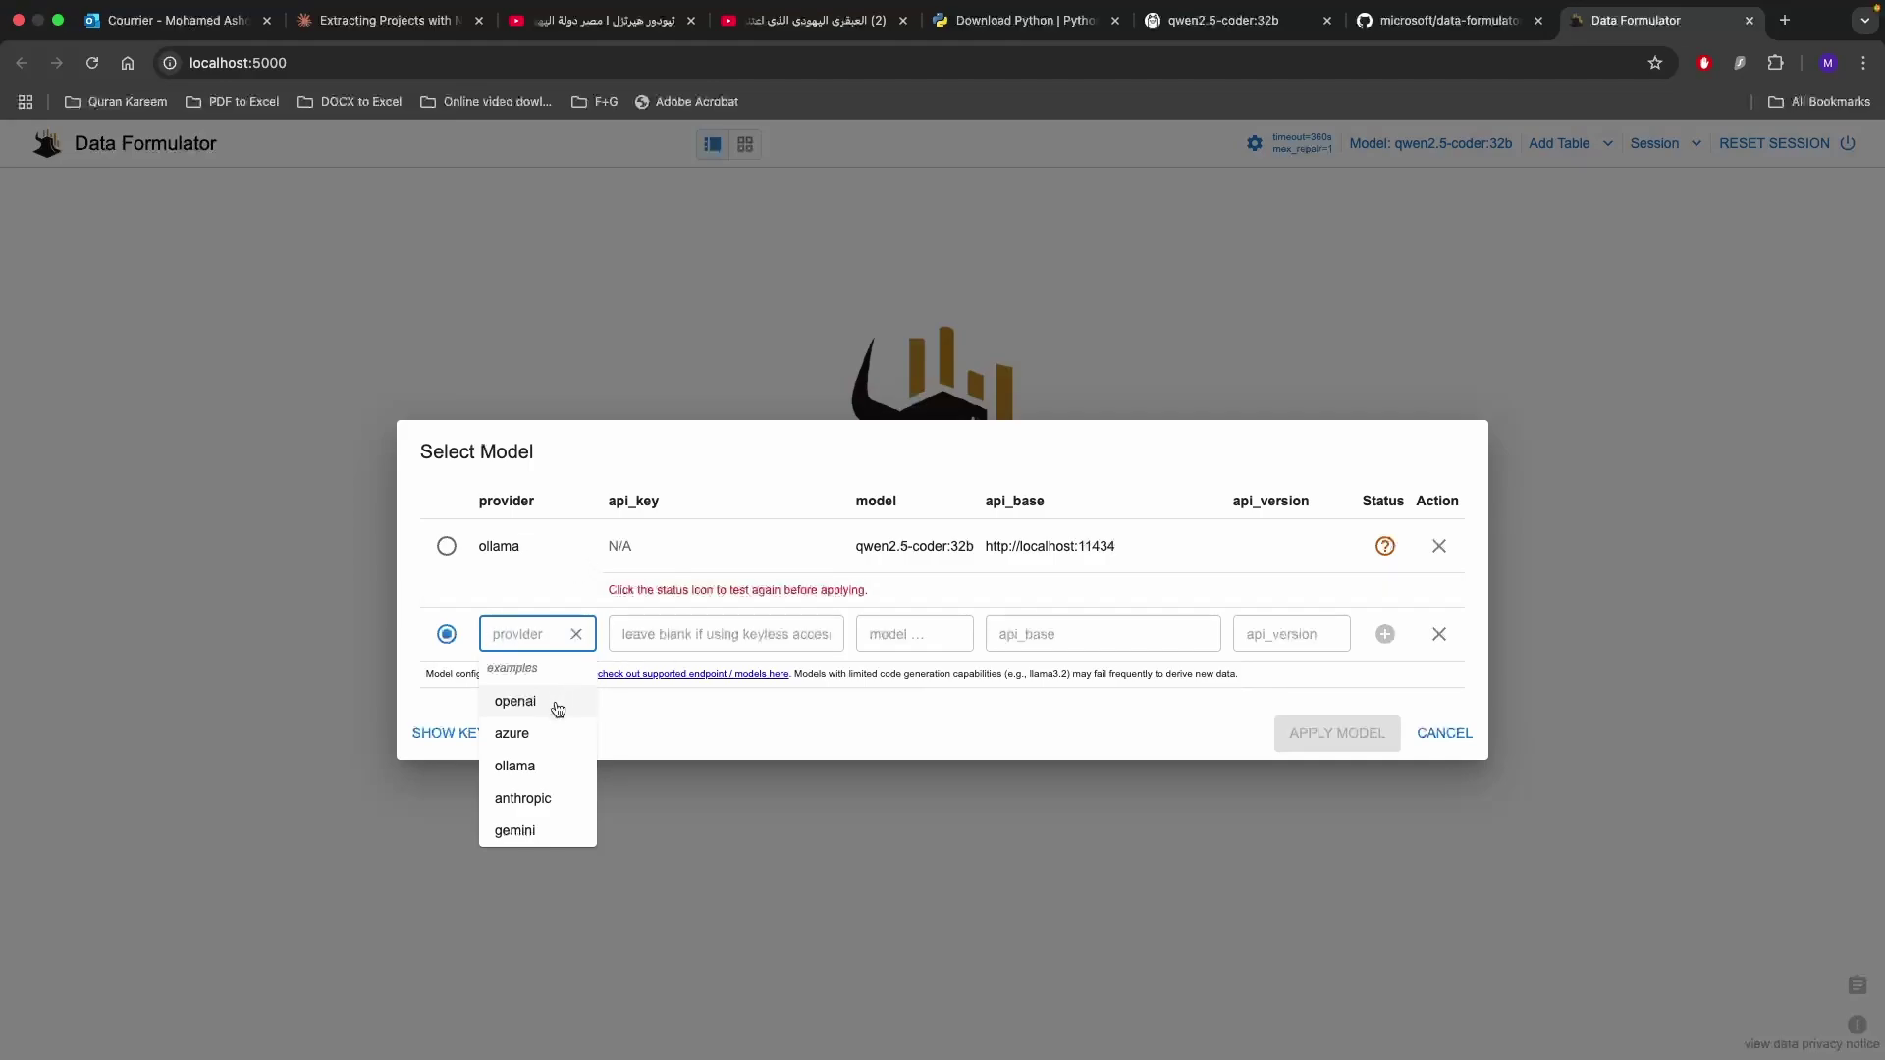
left_click(684, 630)
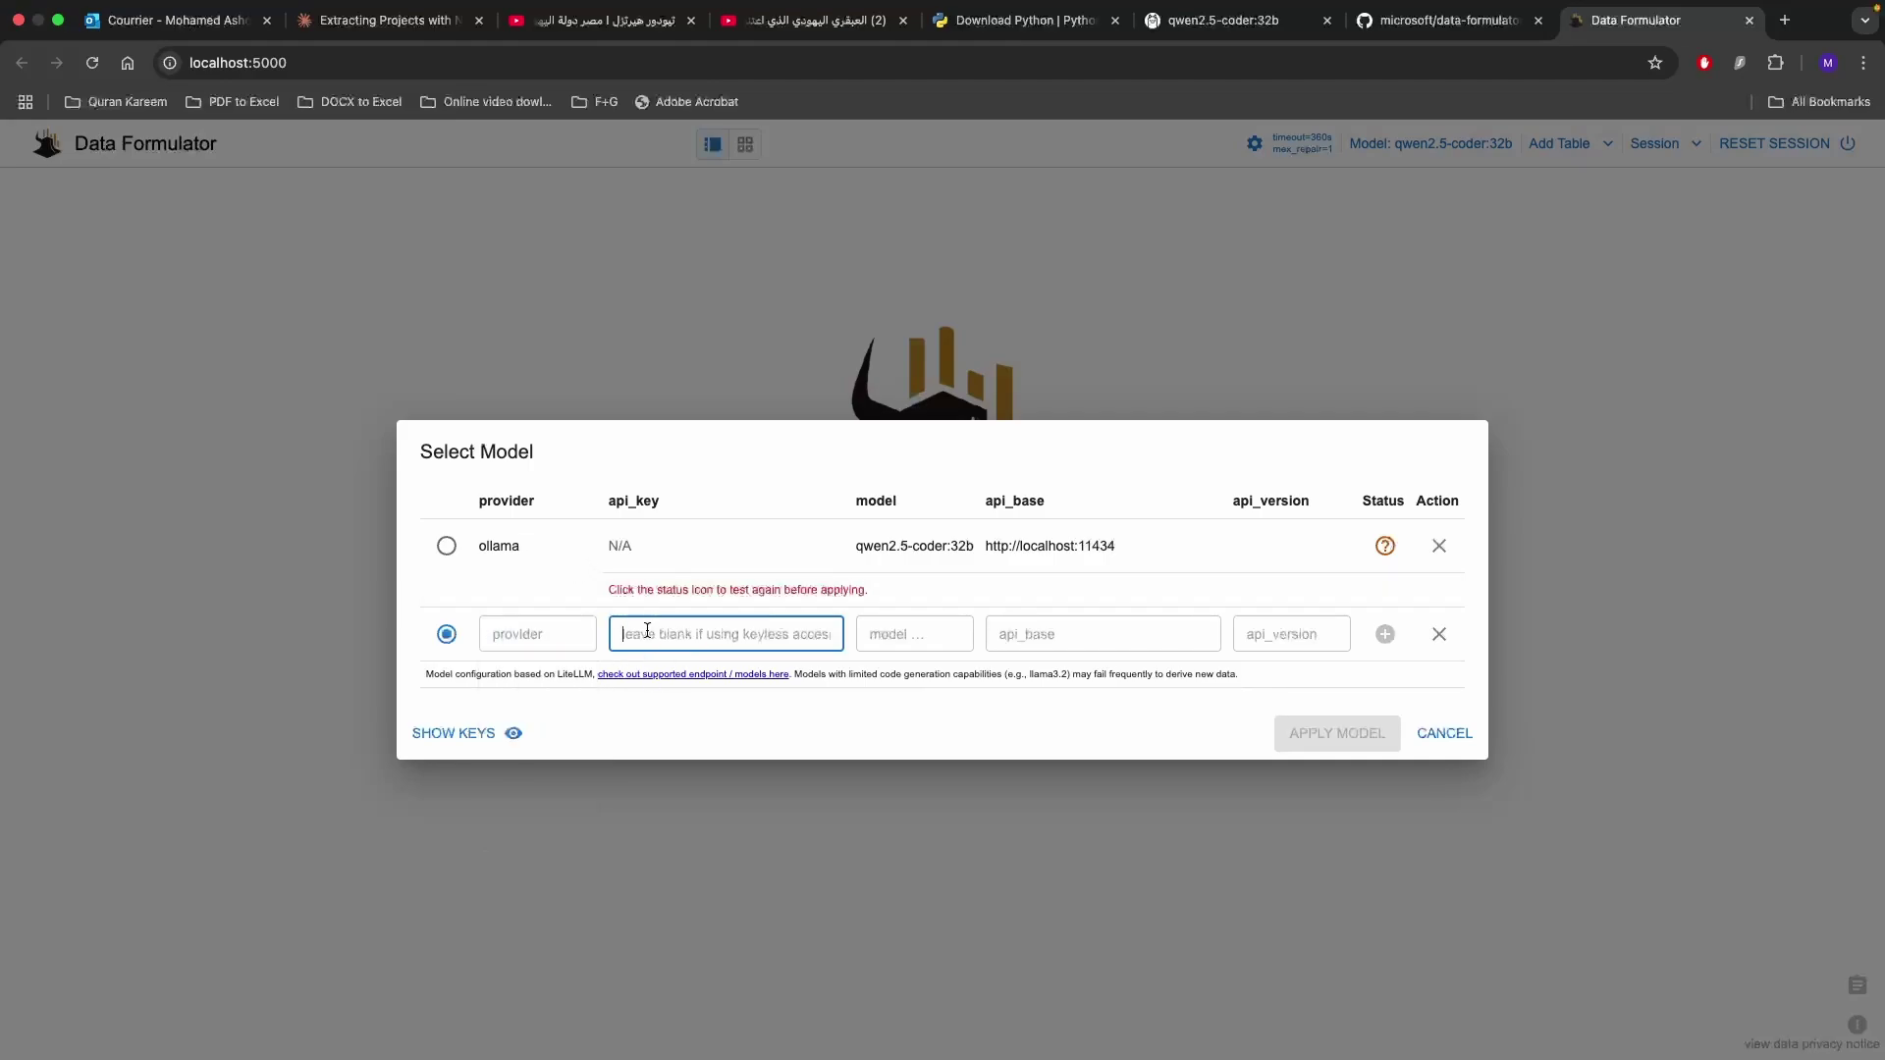
left_click(1045, 631)
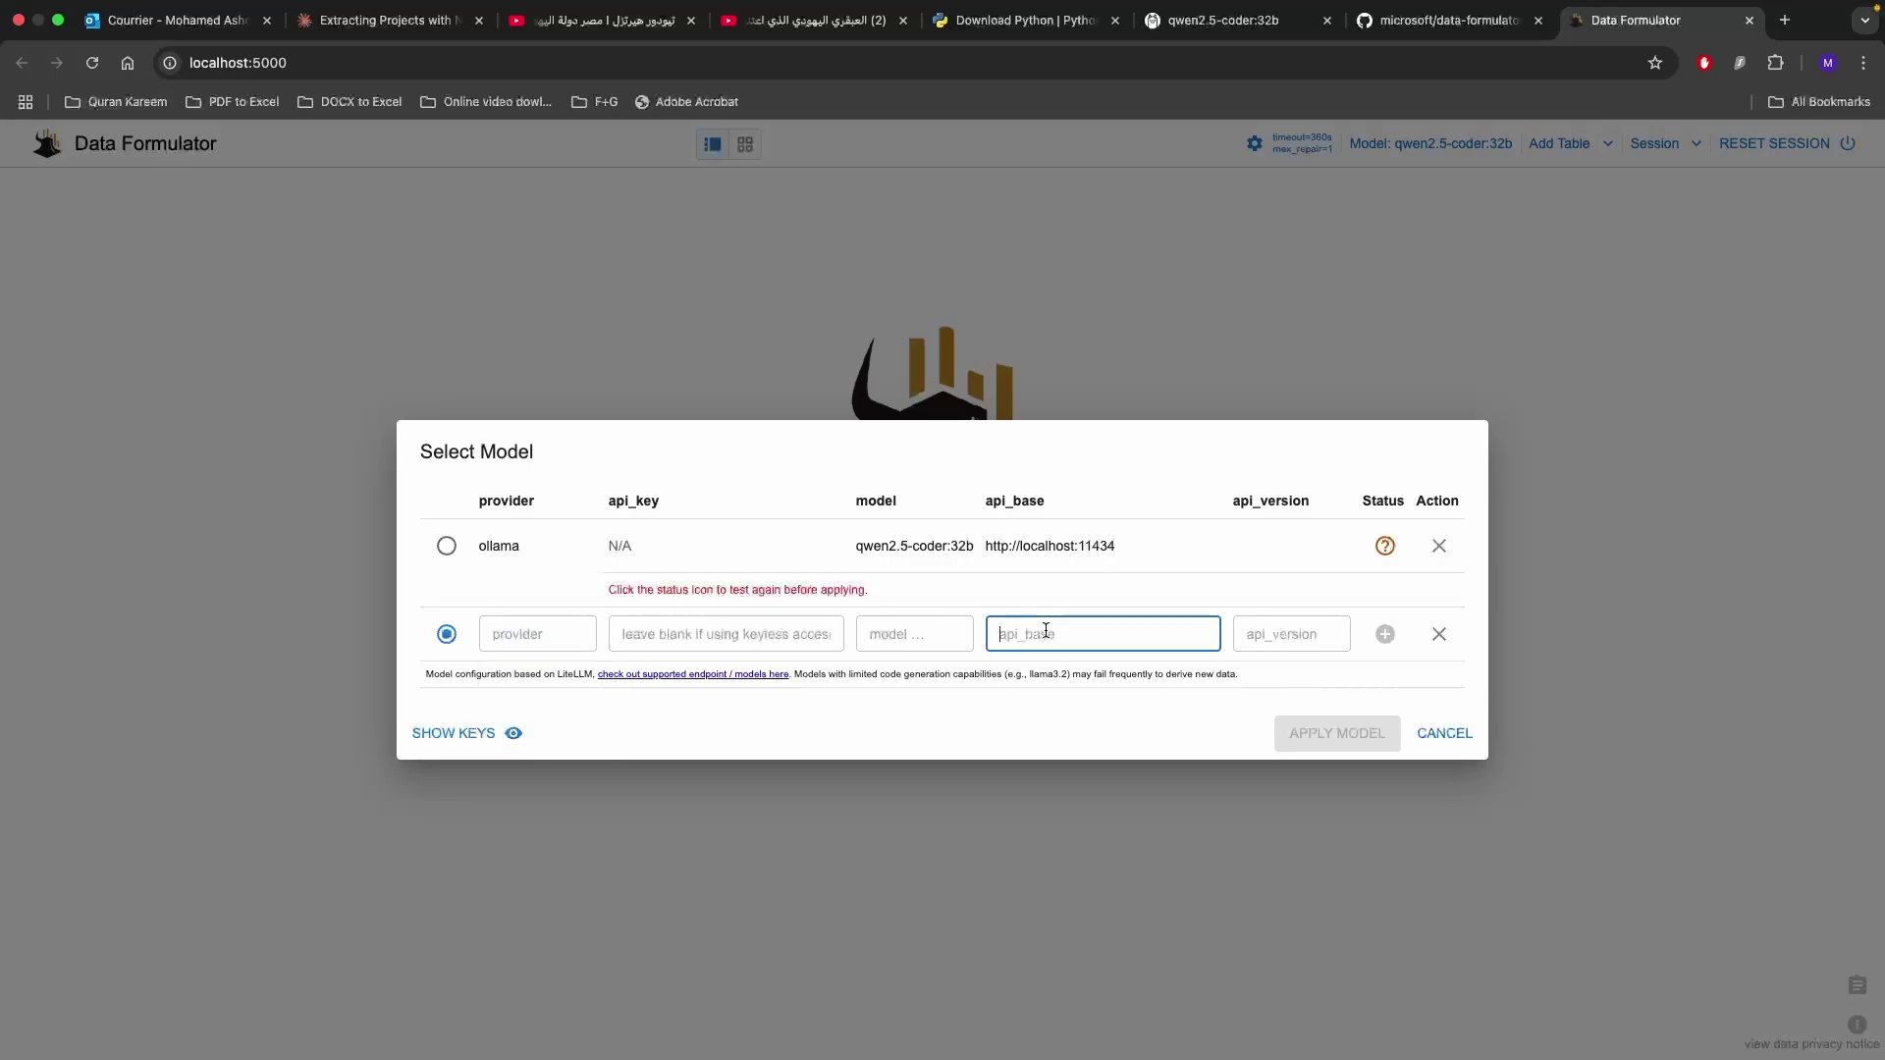
left_click(1278, 634)
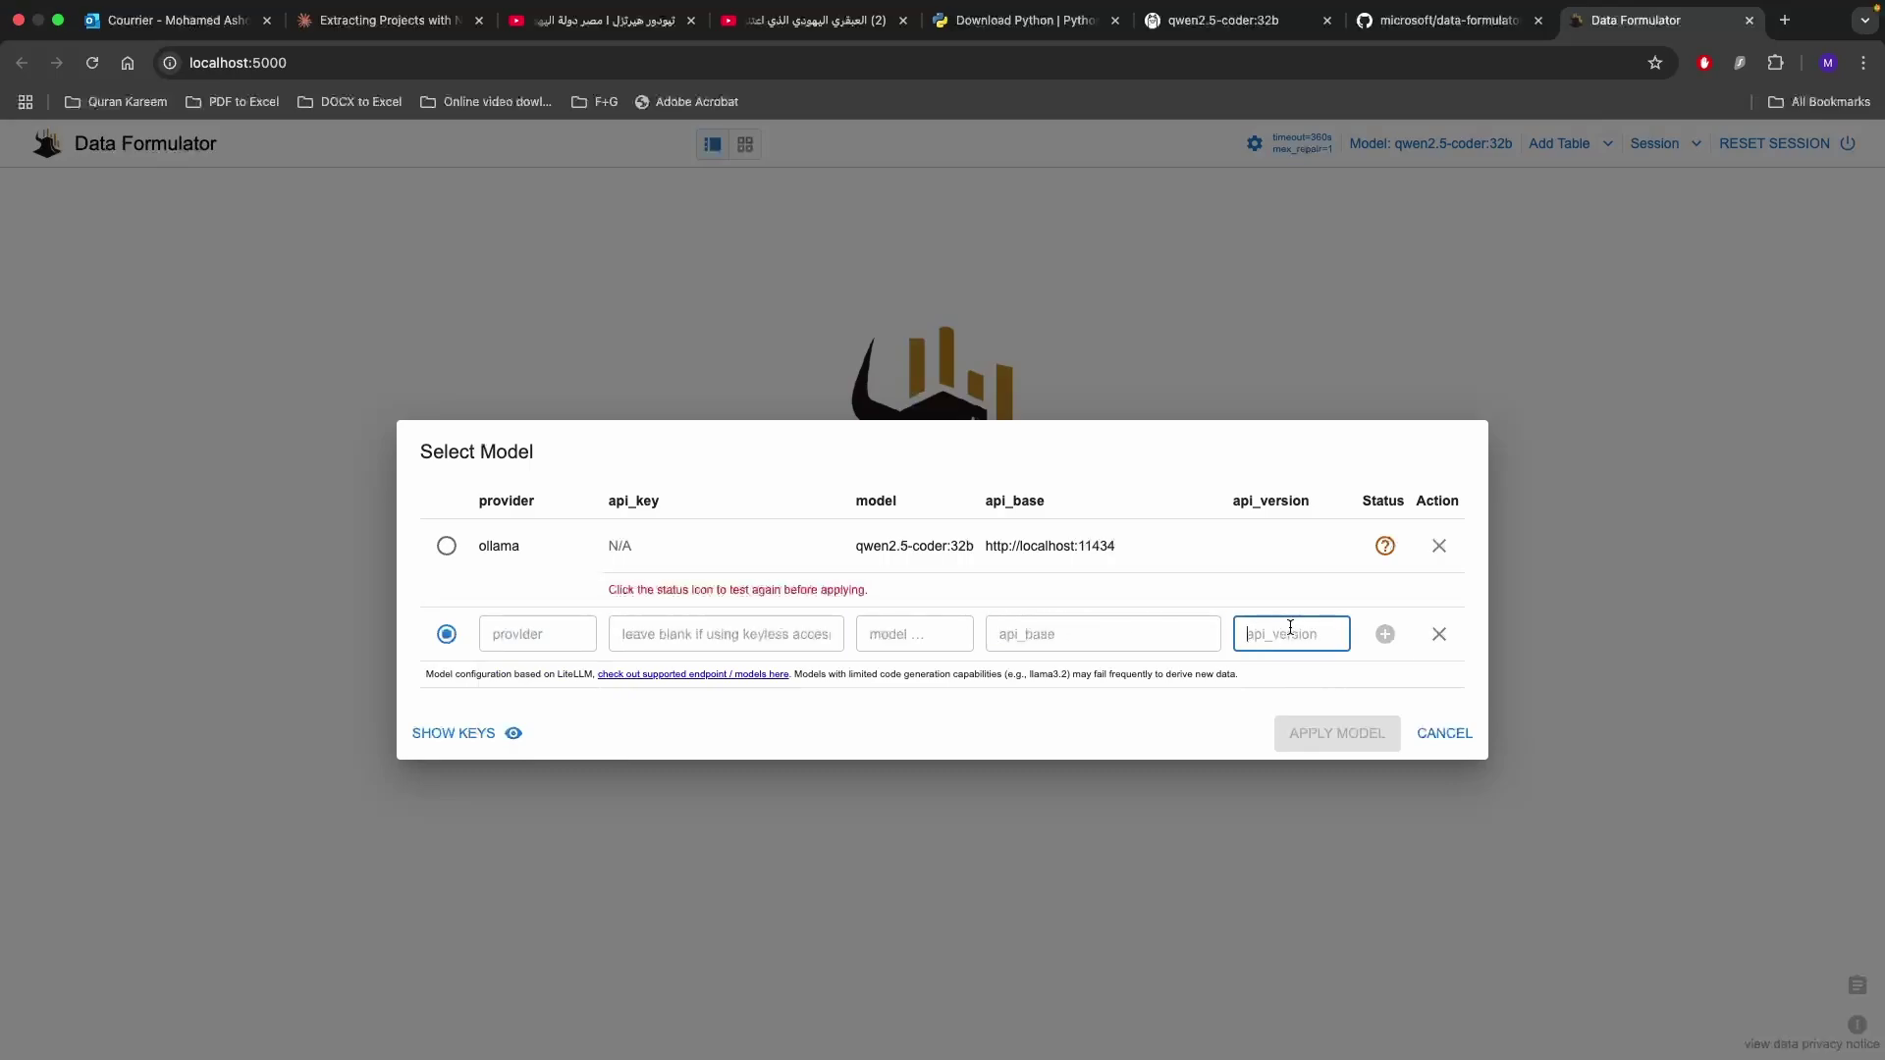
left_click(1411, 21)
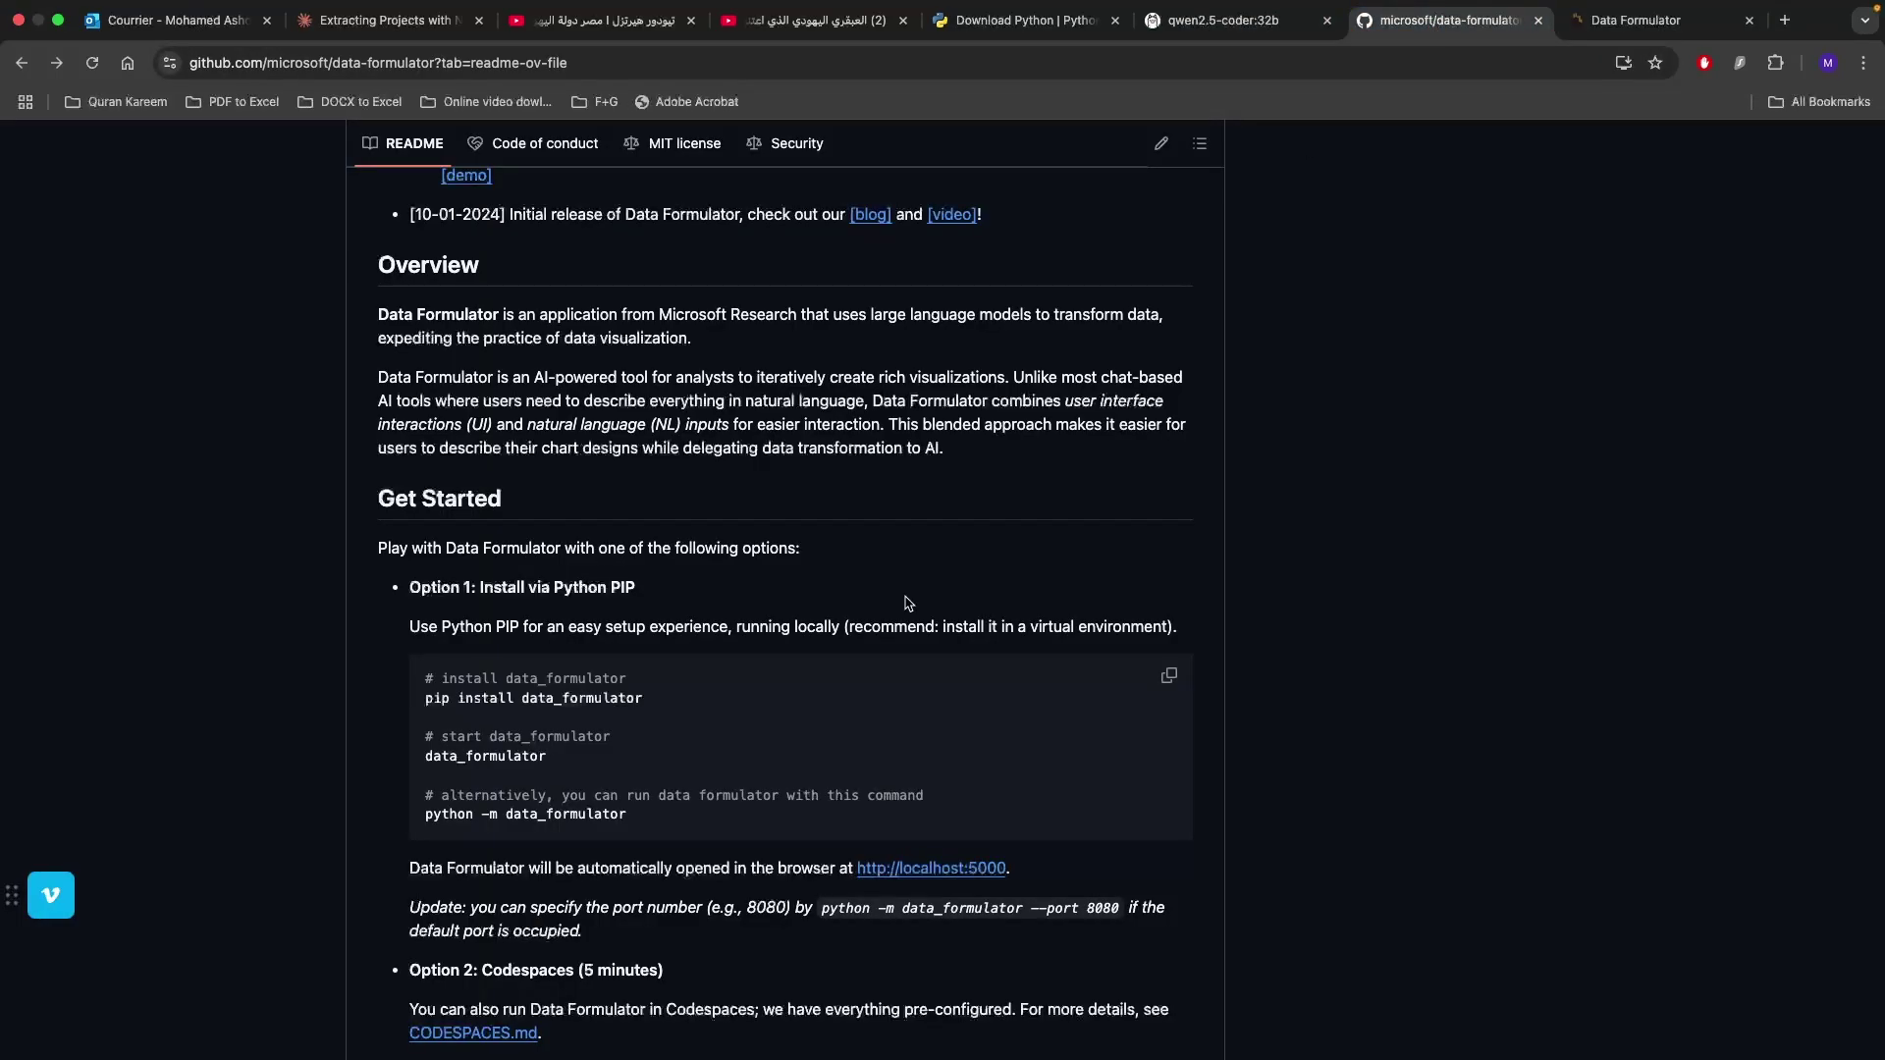
Scroll the README through Options 2 and 3, then return to Data Formulator.
scroll(907, 602, "down", 3)
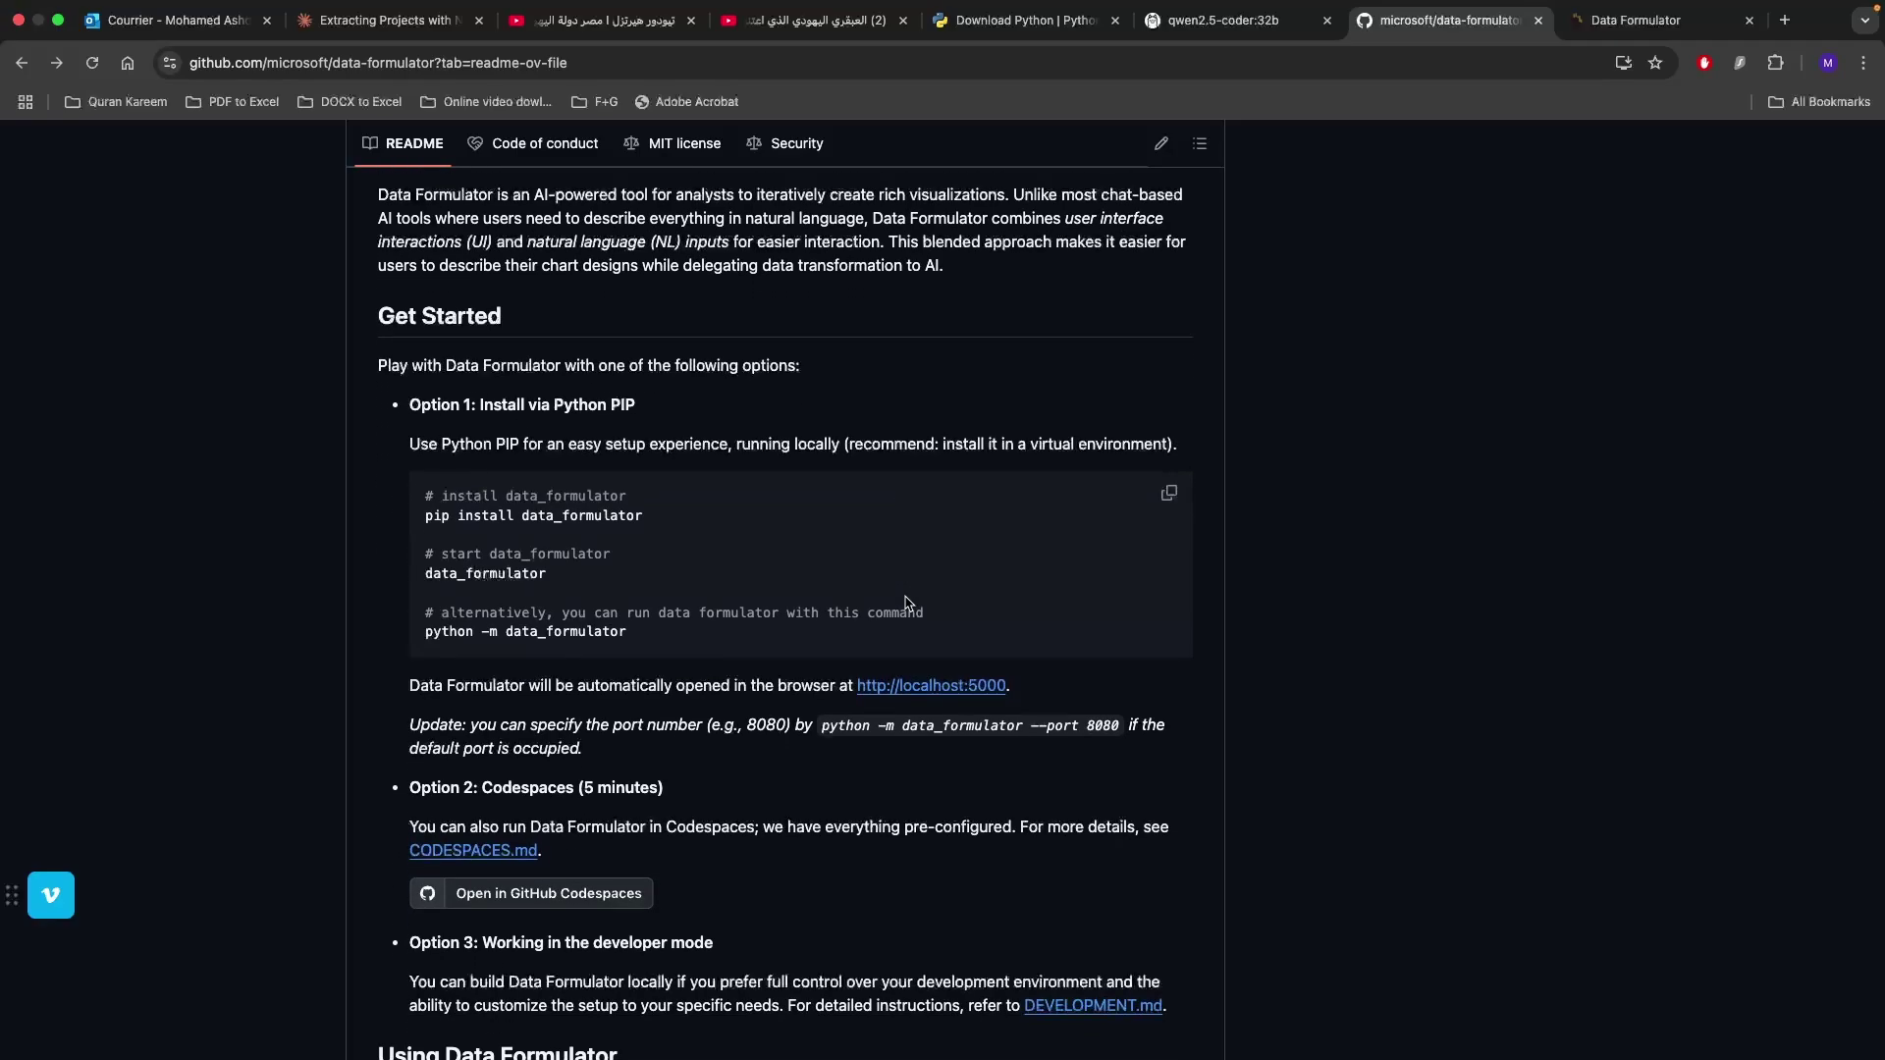
left_click(1630, 21)
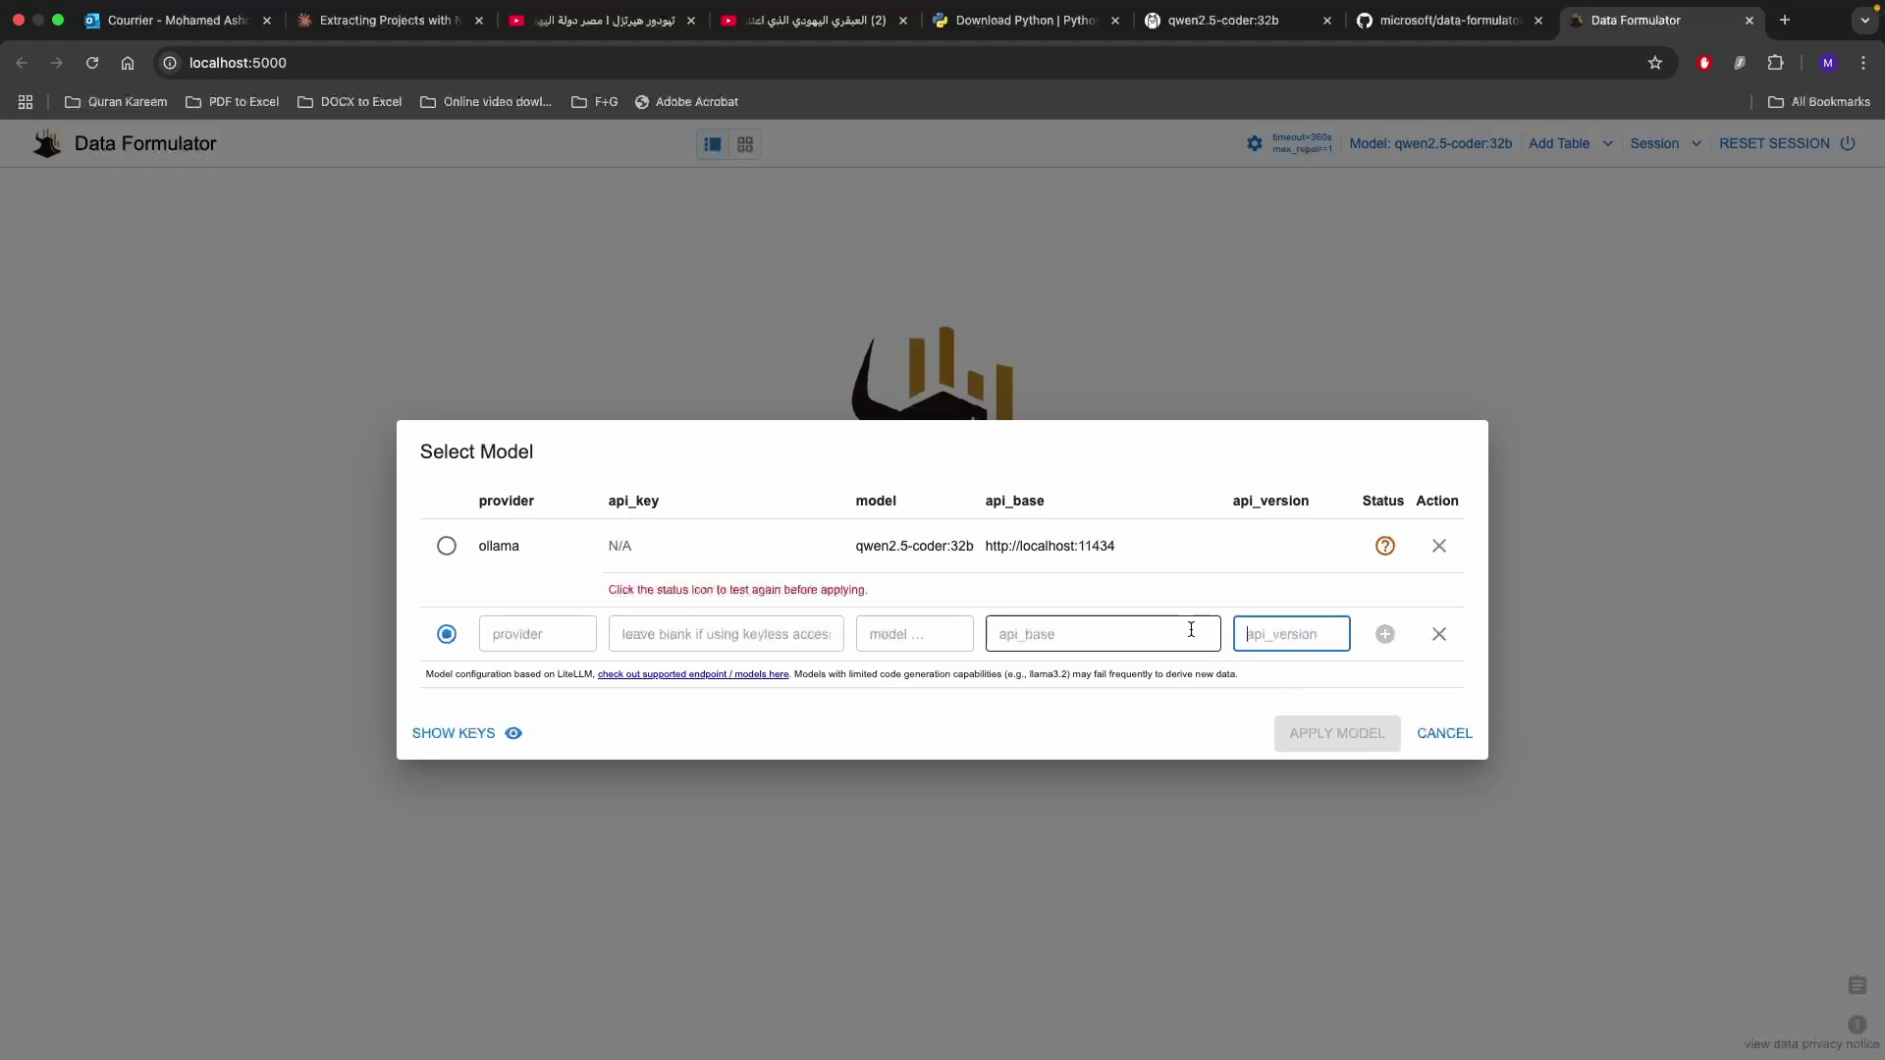
Select the ollama qwen2.5-coder:32b row, test its status, and apply it as the model.
left_click(1057, 636)
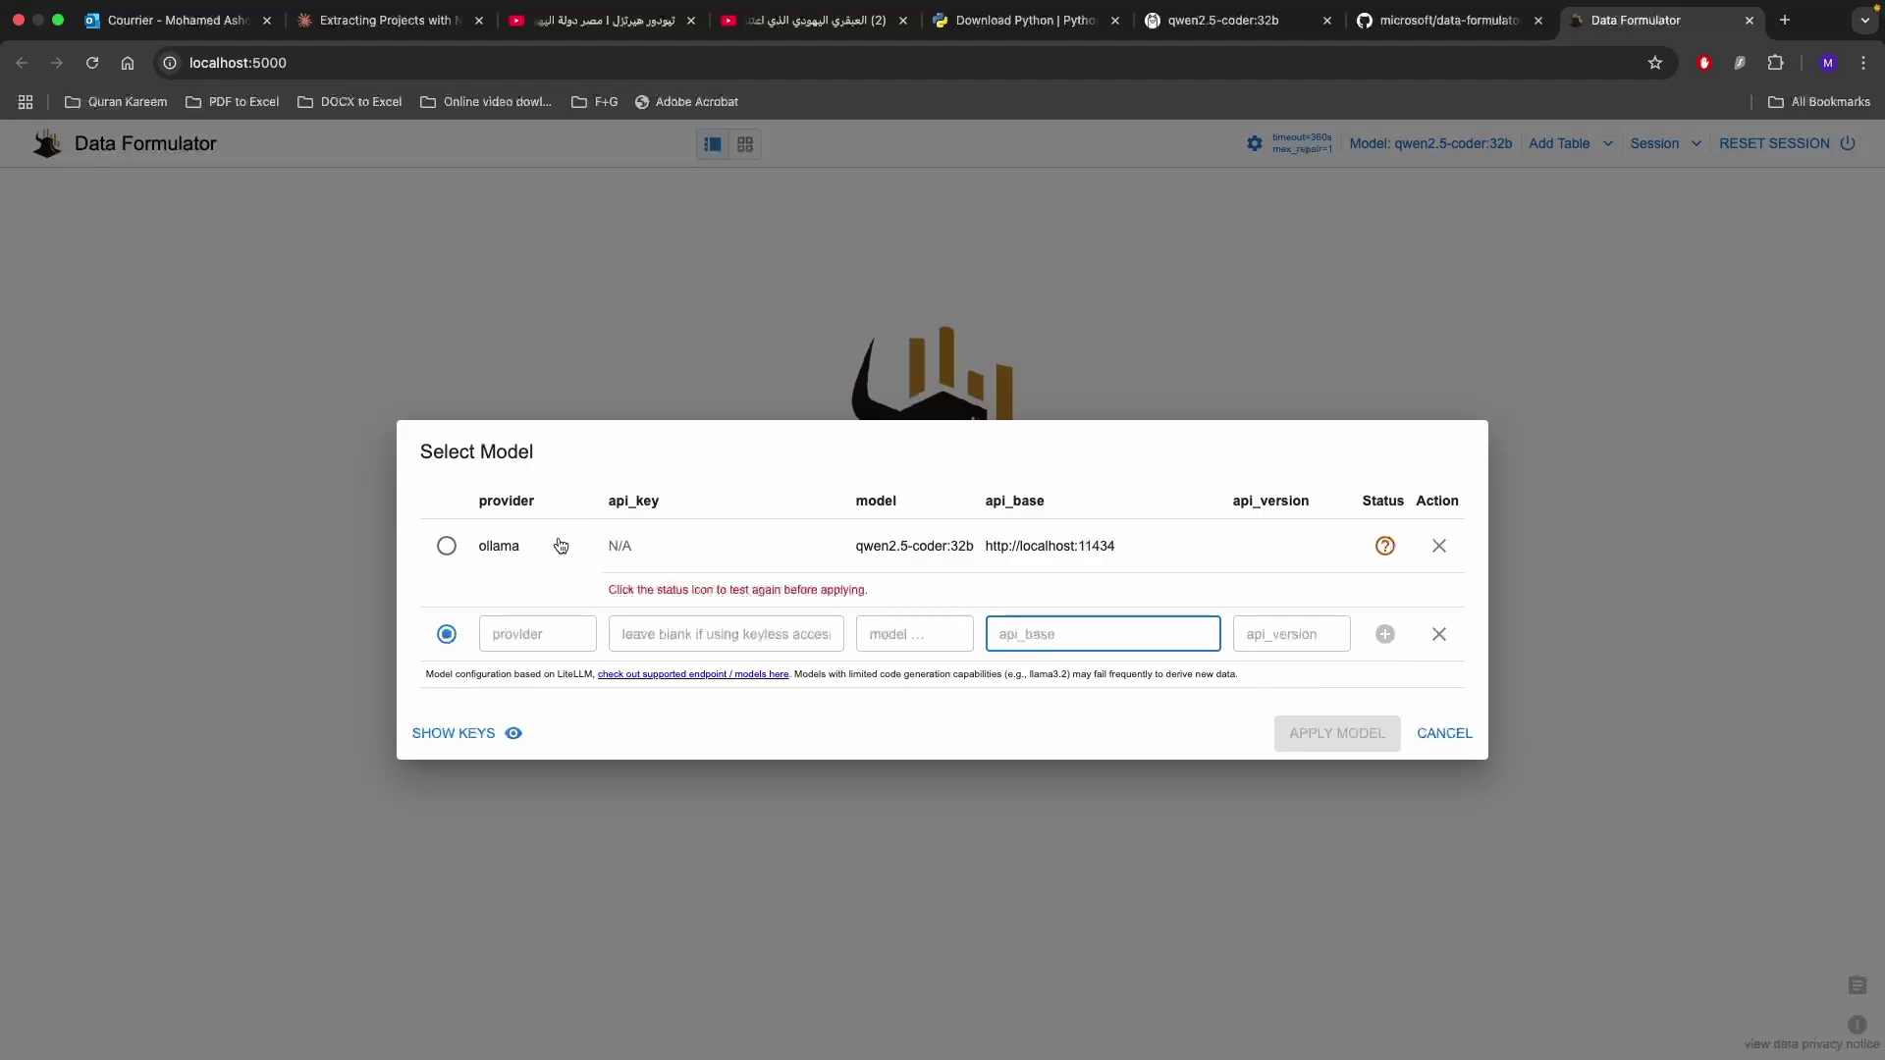
left_click(448, 548)
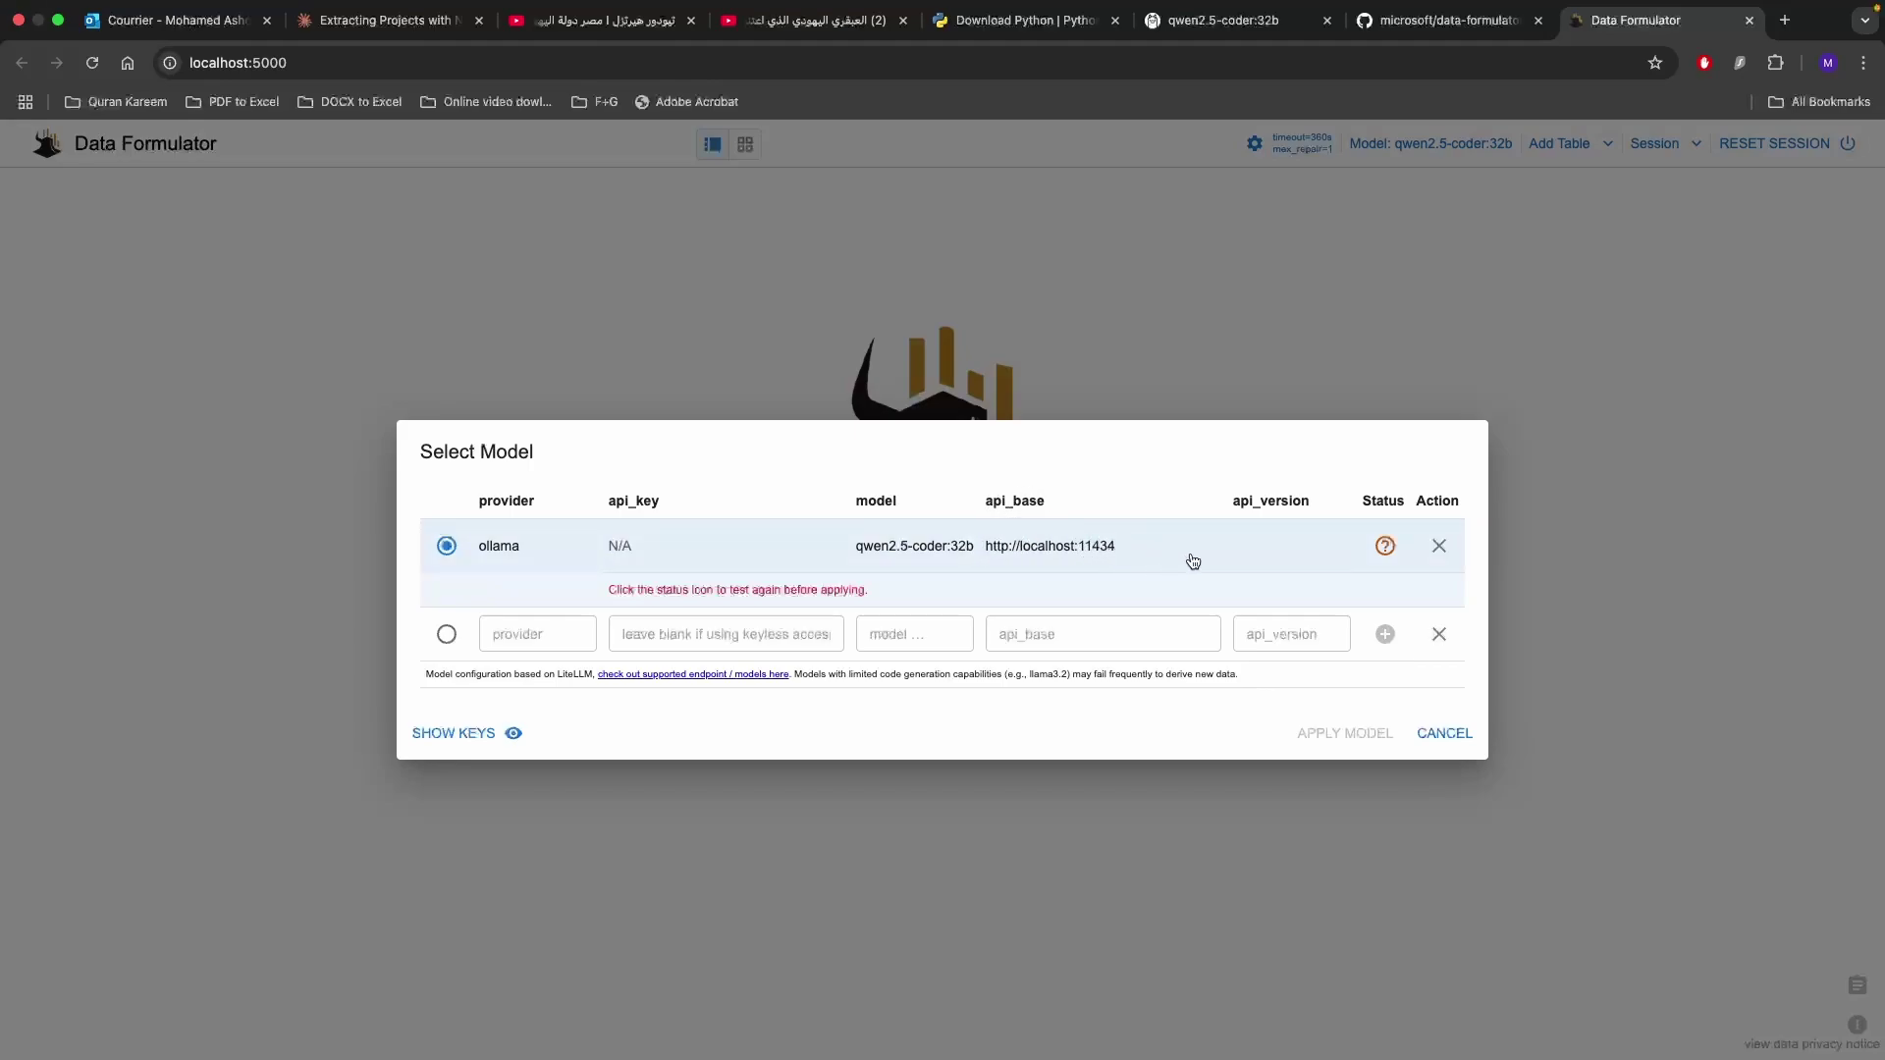
left_click(1387, 548)
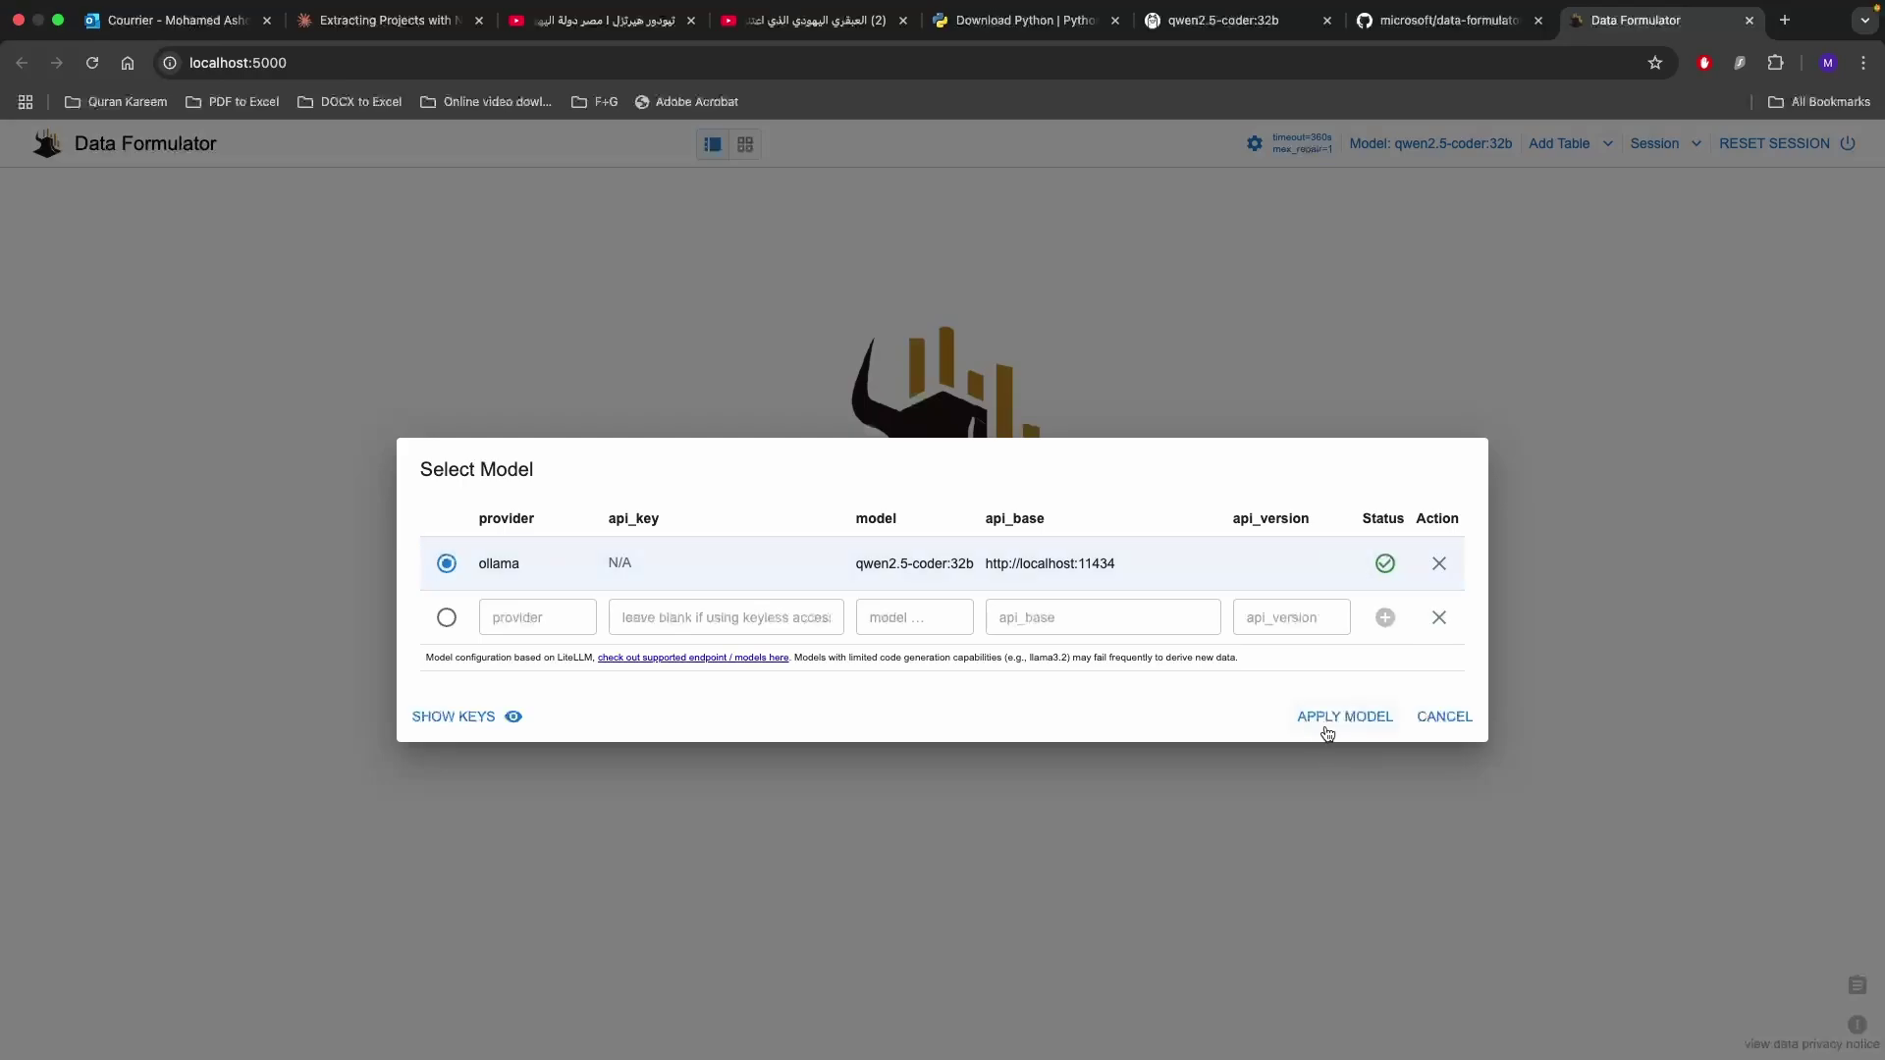
left_click(1335, 718)
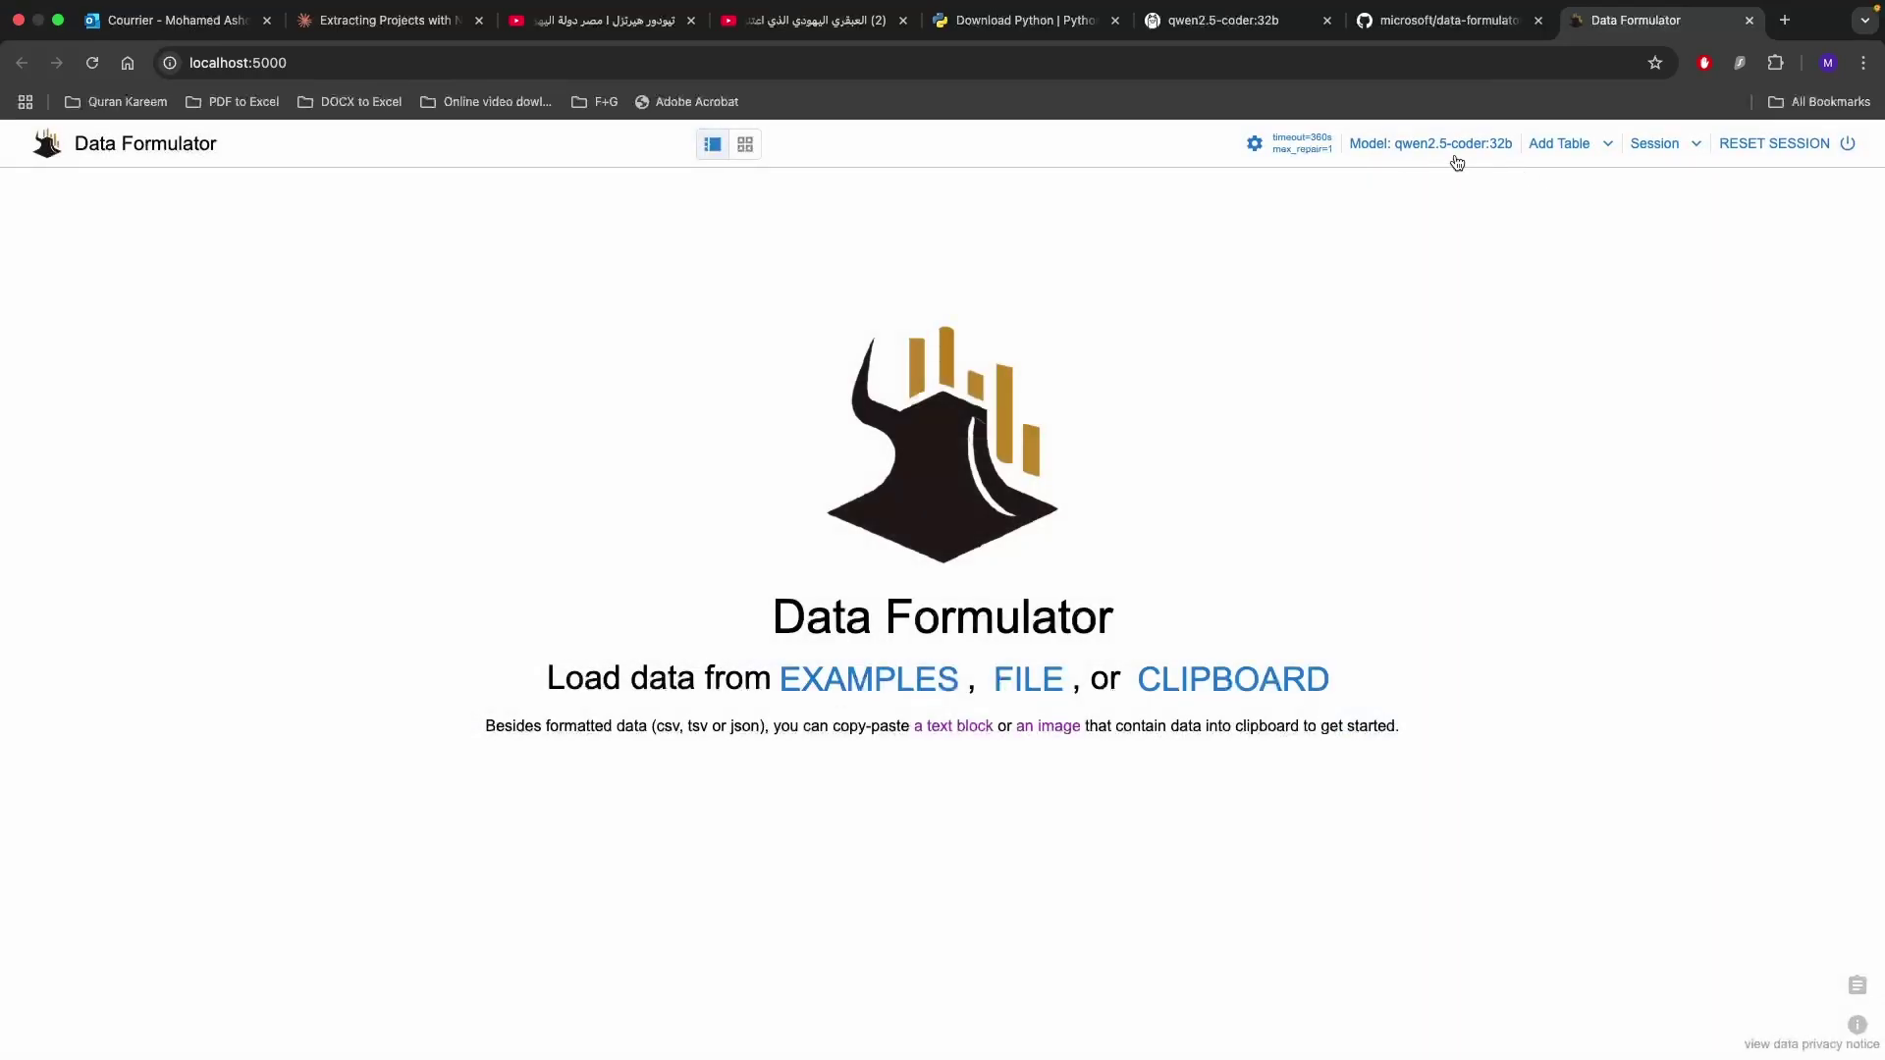
left_click(1583, 149)
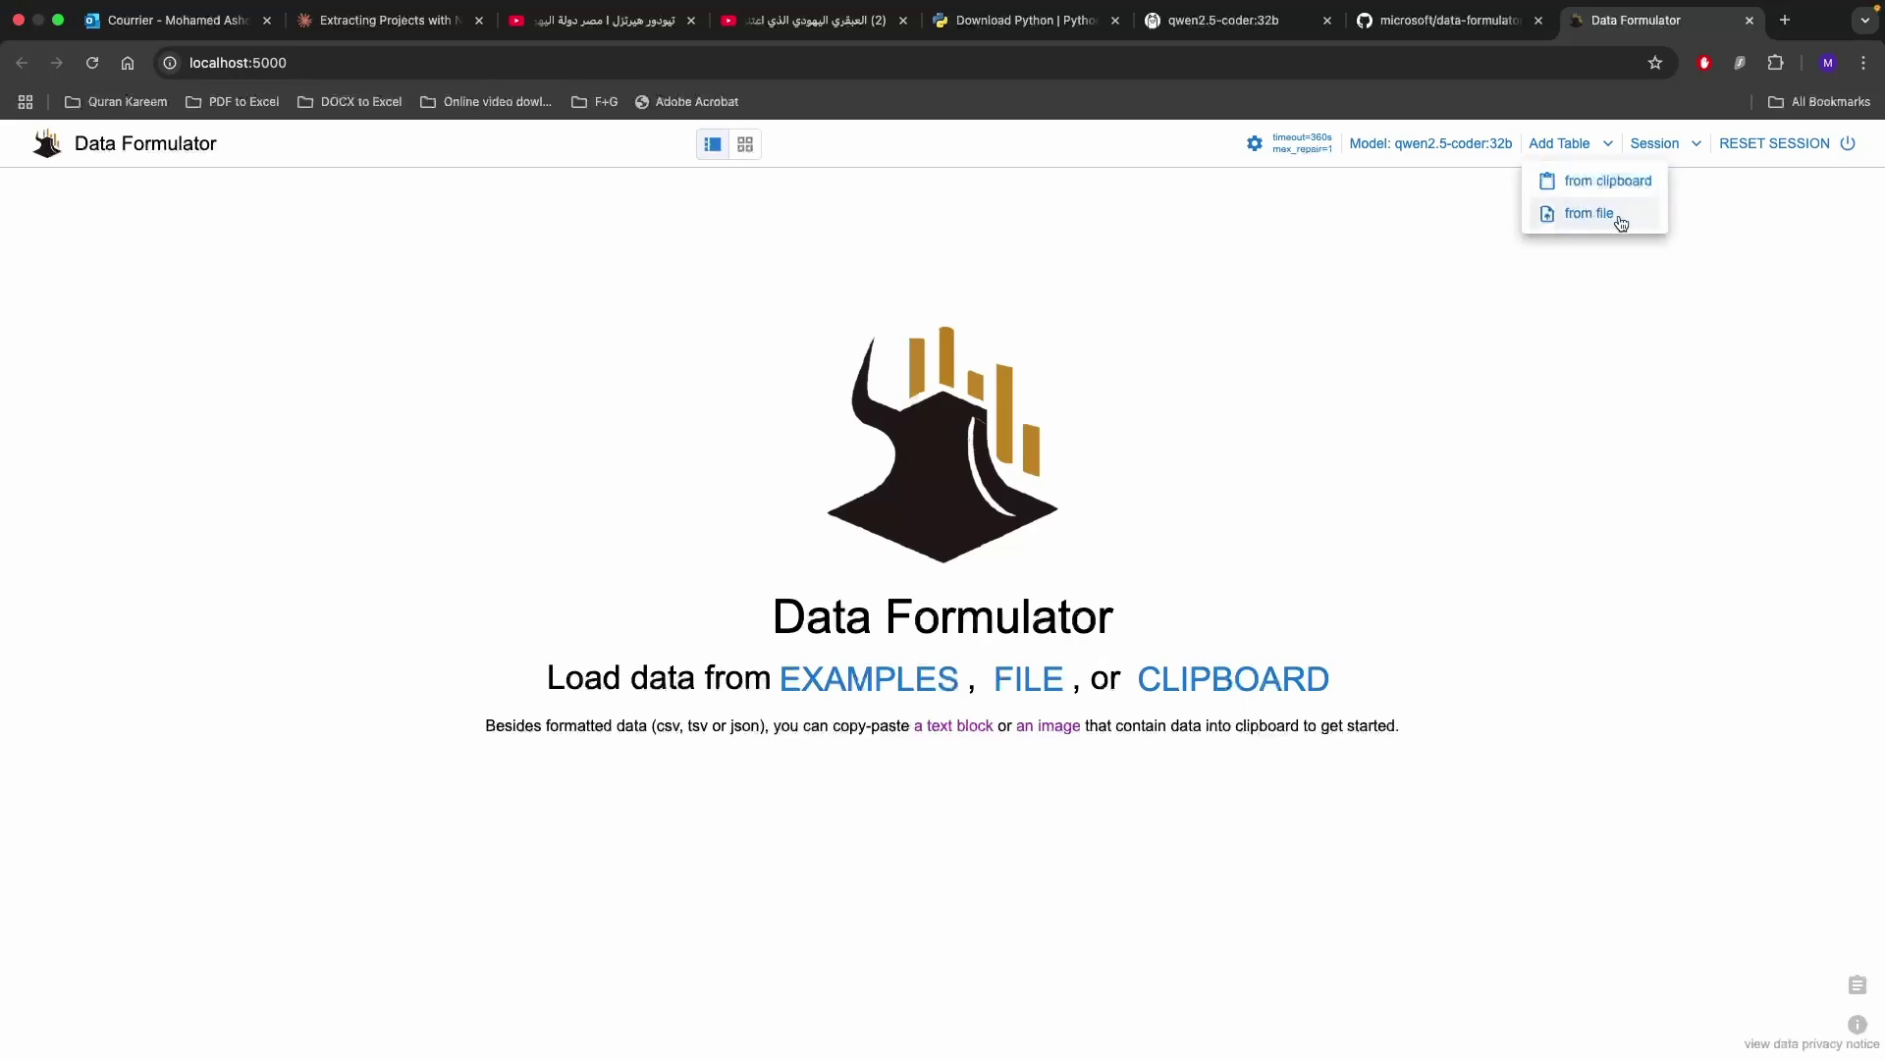
left_click(1694, 214)
left_click(1691, 146)
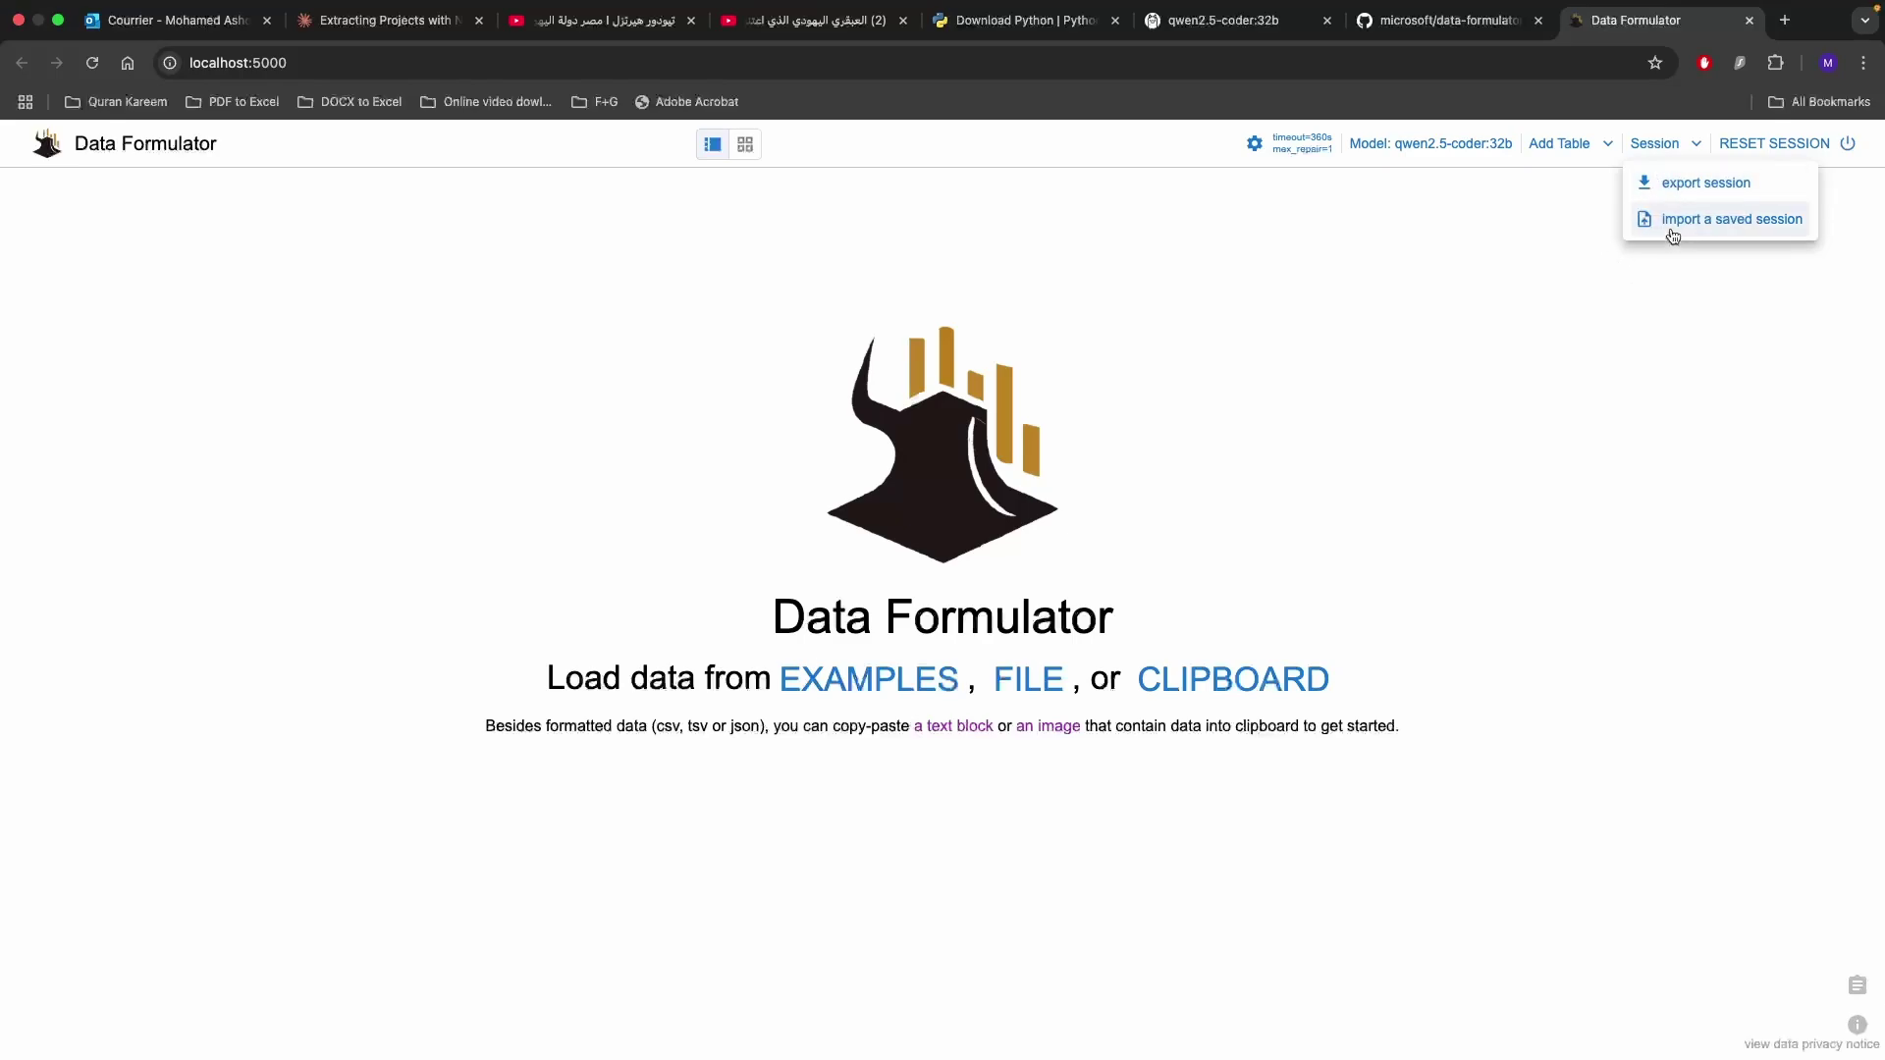
left_click(1657, 277)
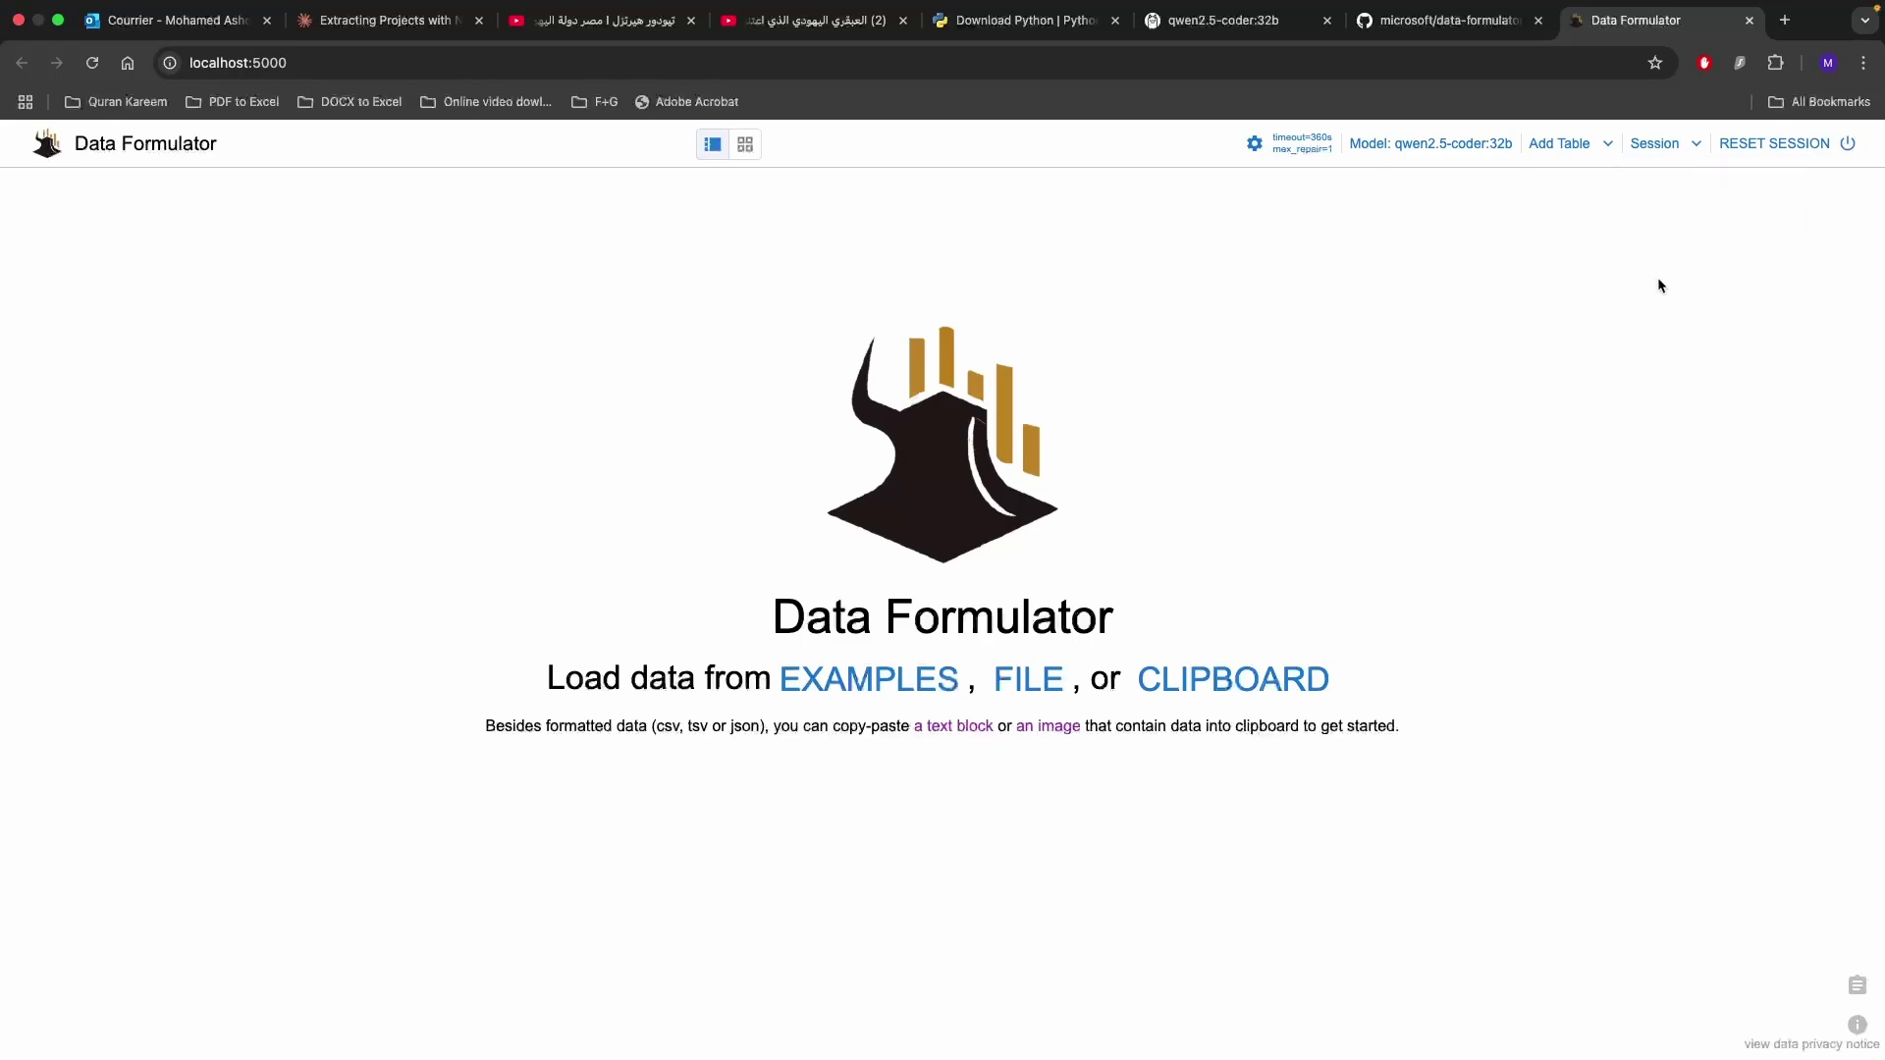
left_click(1774, 145)
left_click(1184, 649)
Load Area1_Example_Data.csv from Documents/data and resize the table and chart areas.
left_click(1029, 677)
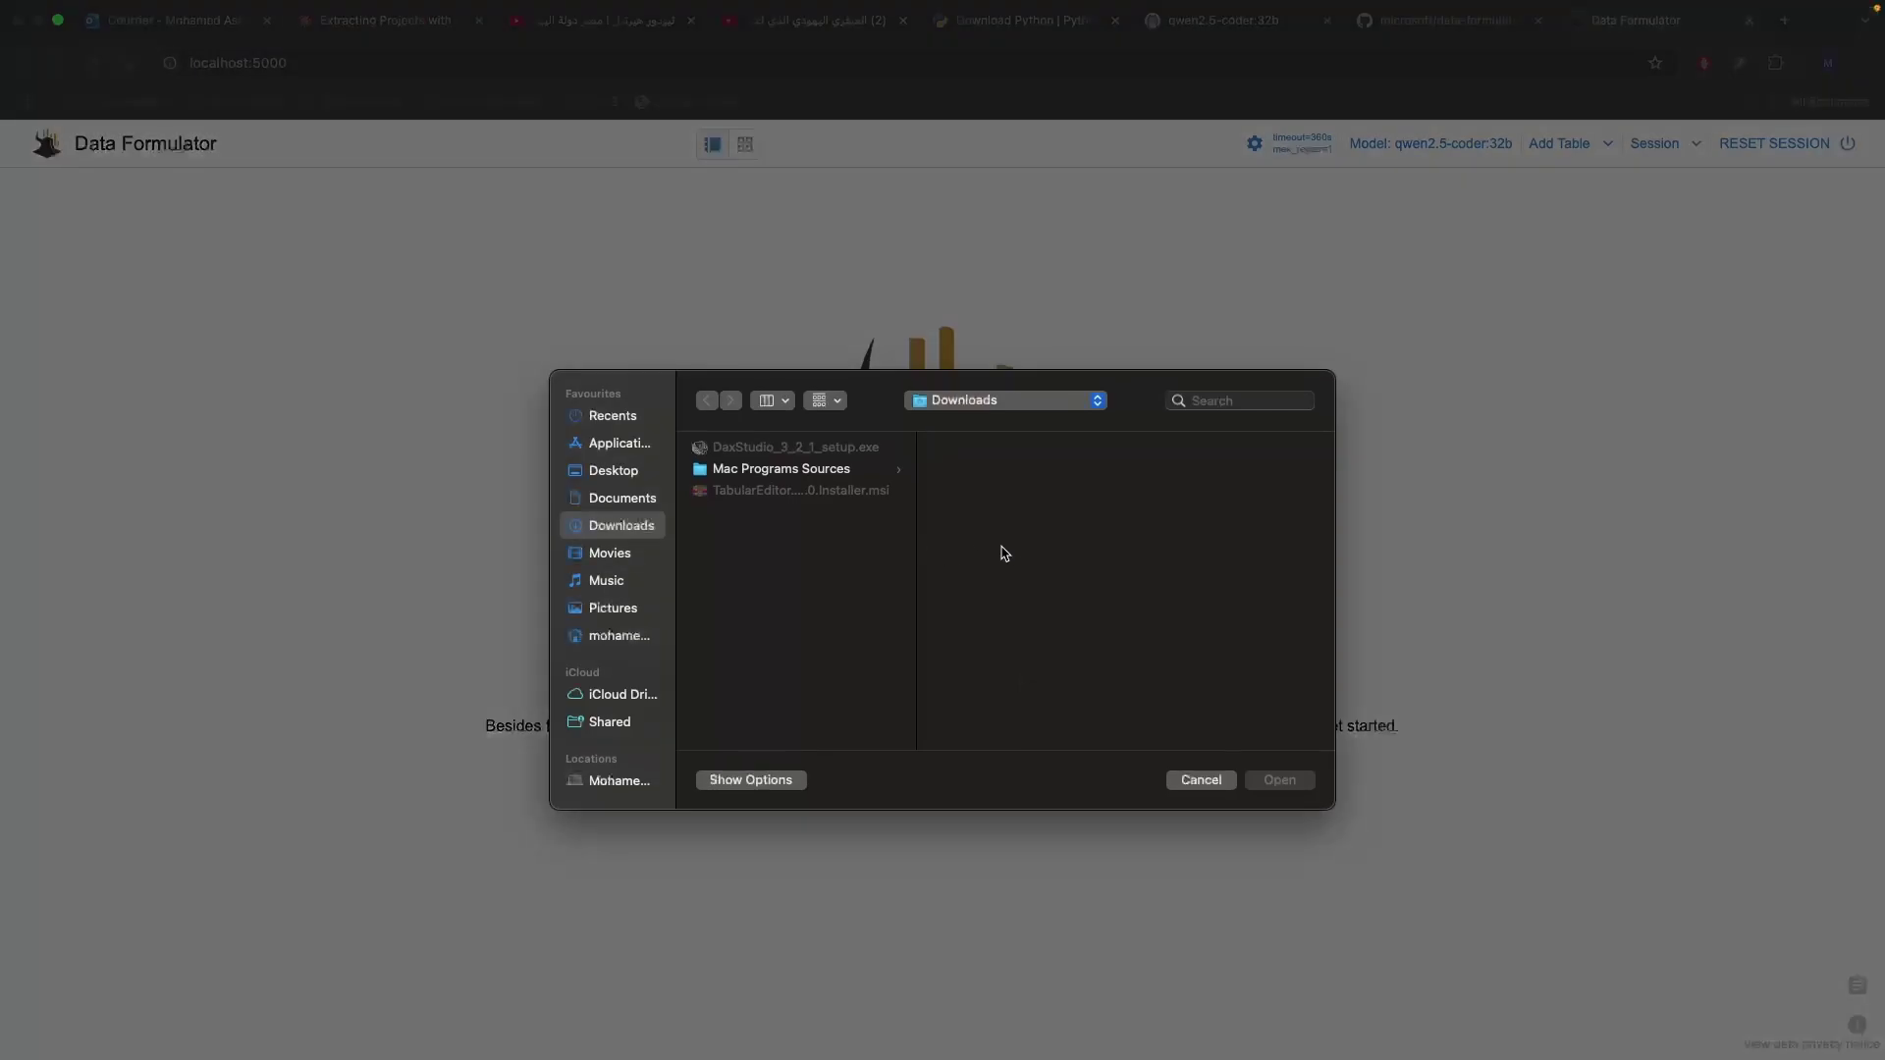
left_click(628, 501)
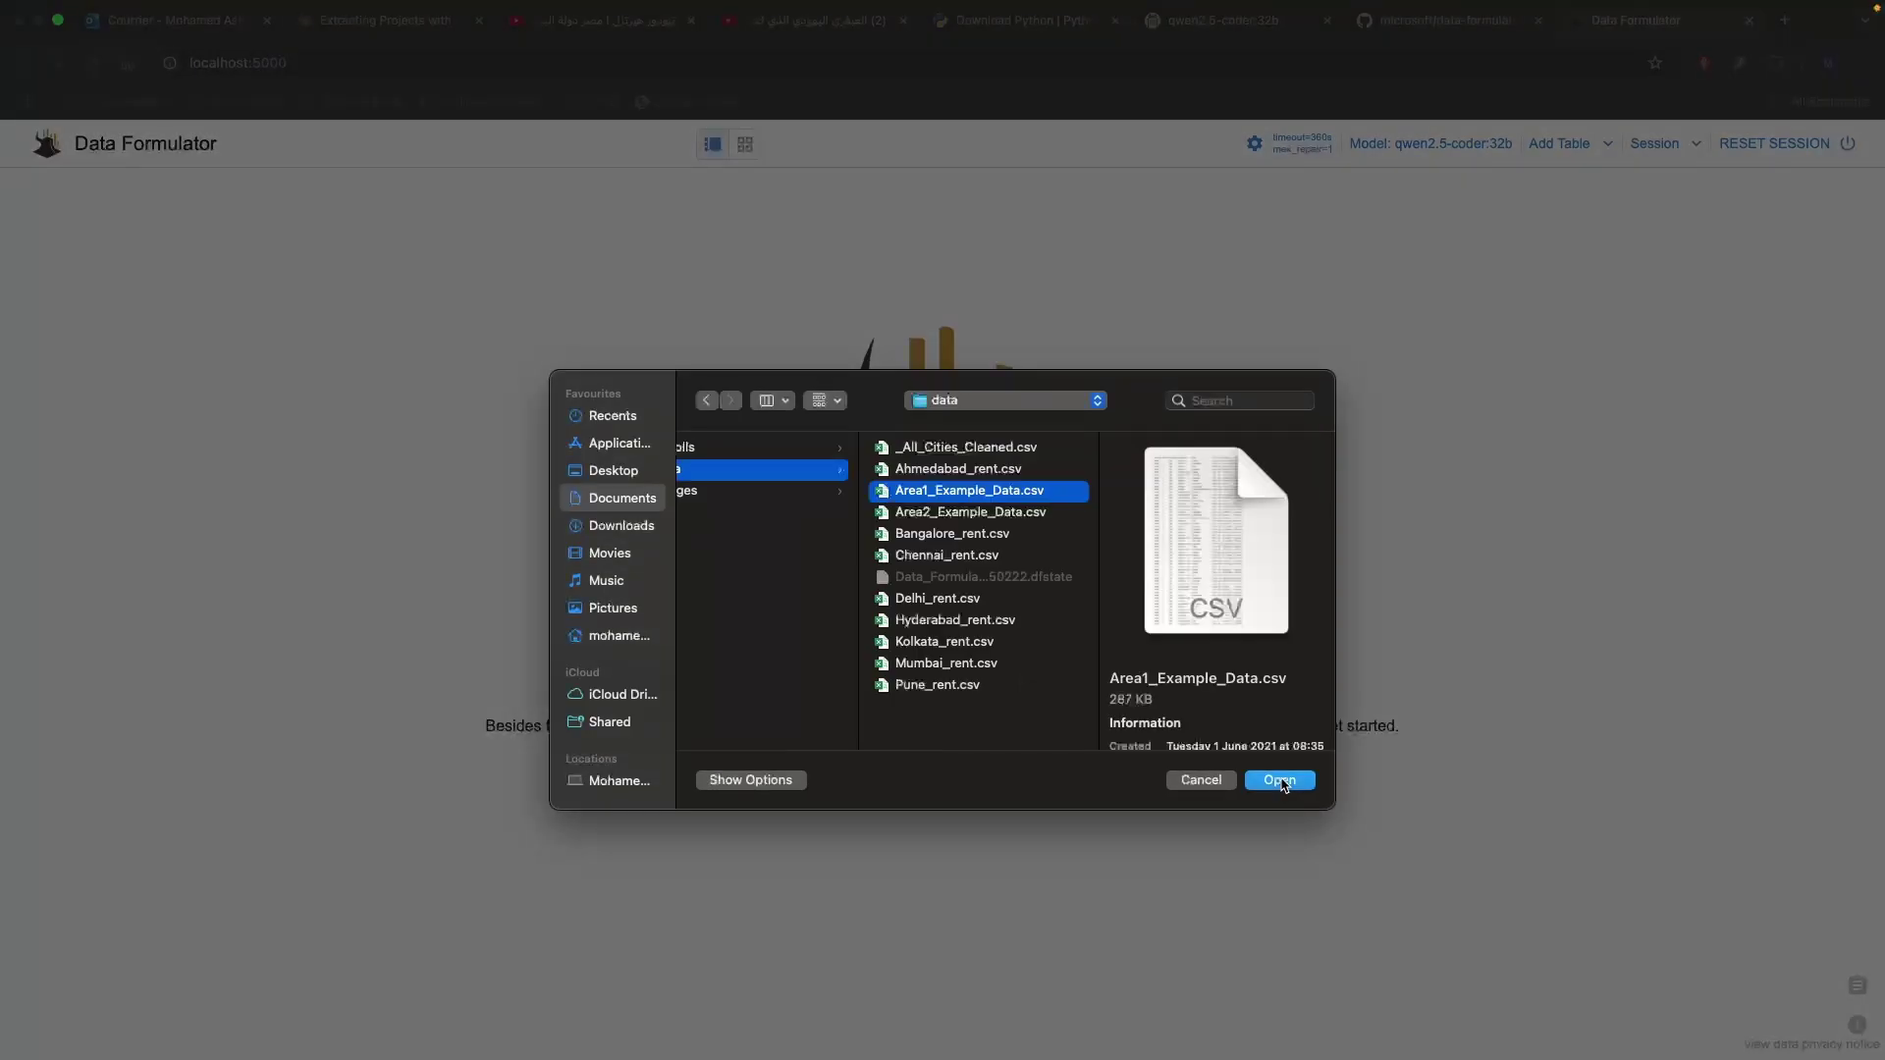
left_click(1279, 780)
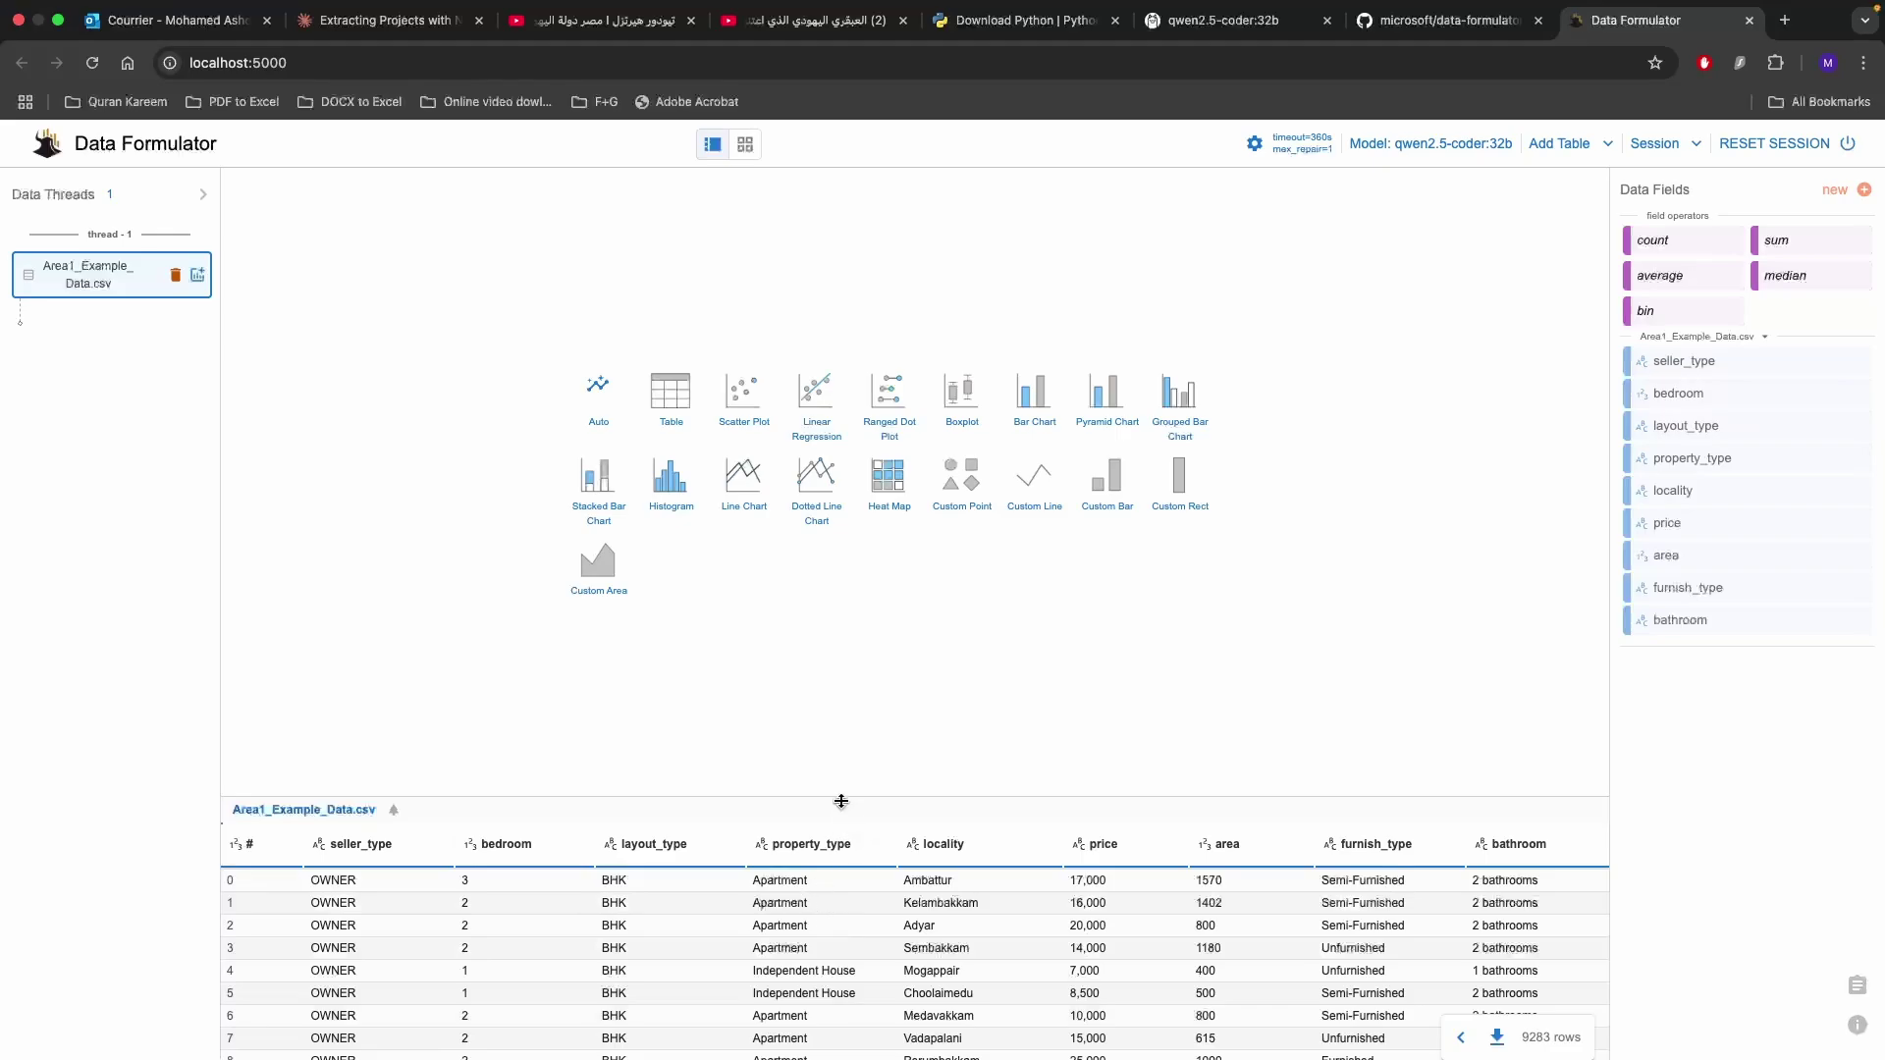
left_click_drag(842, 796, 841, 598)
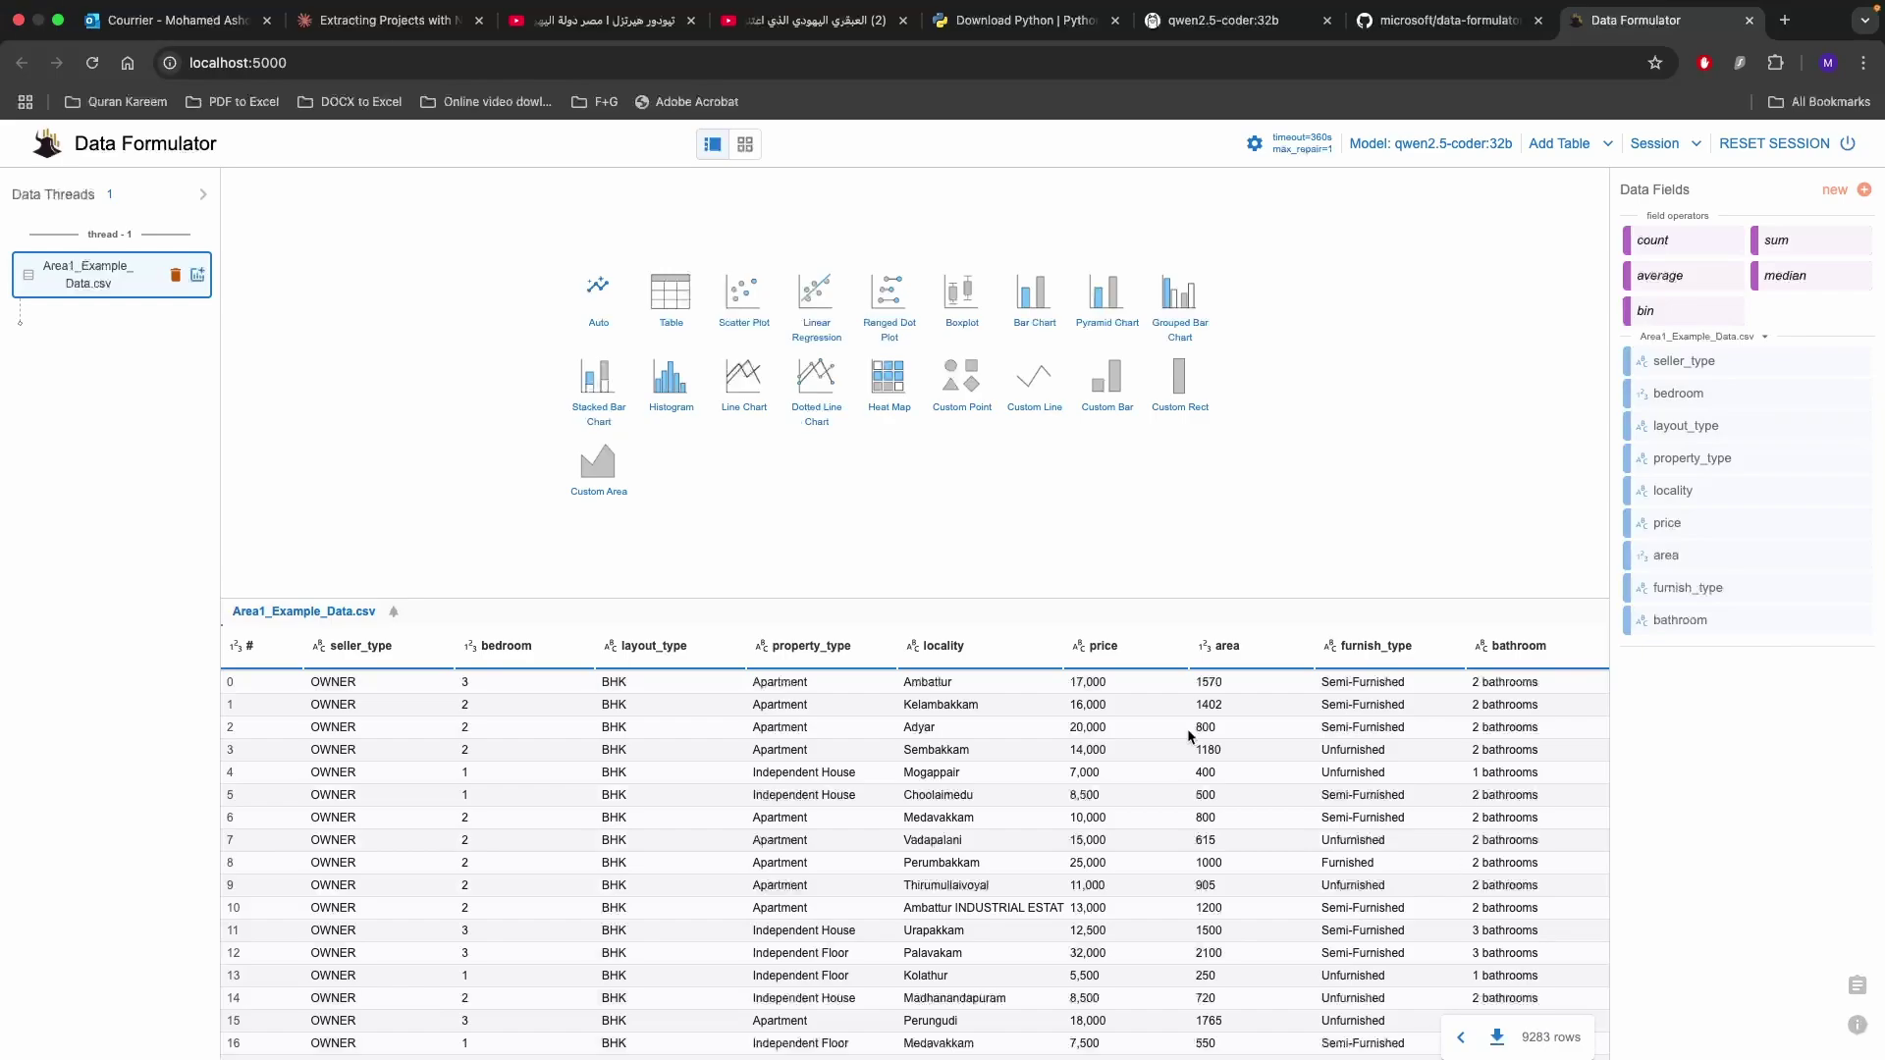
left_click_drag(1041, 598, 1043, 652)
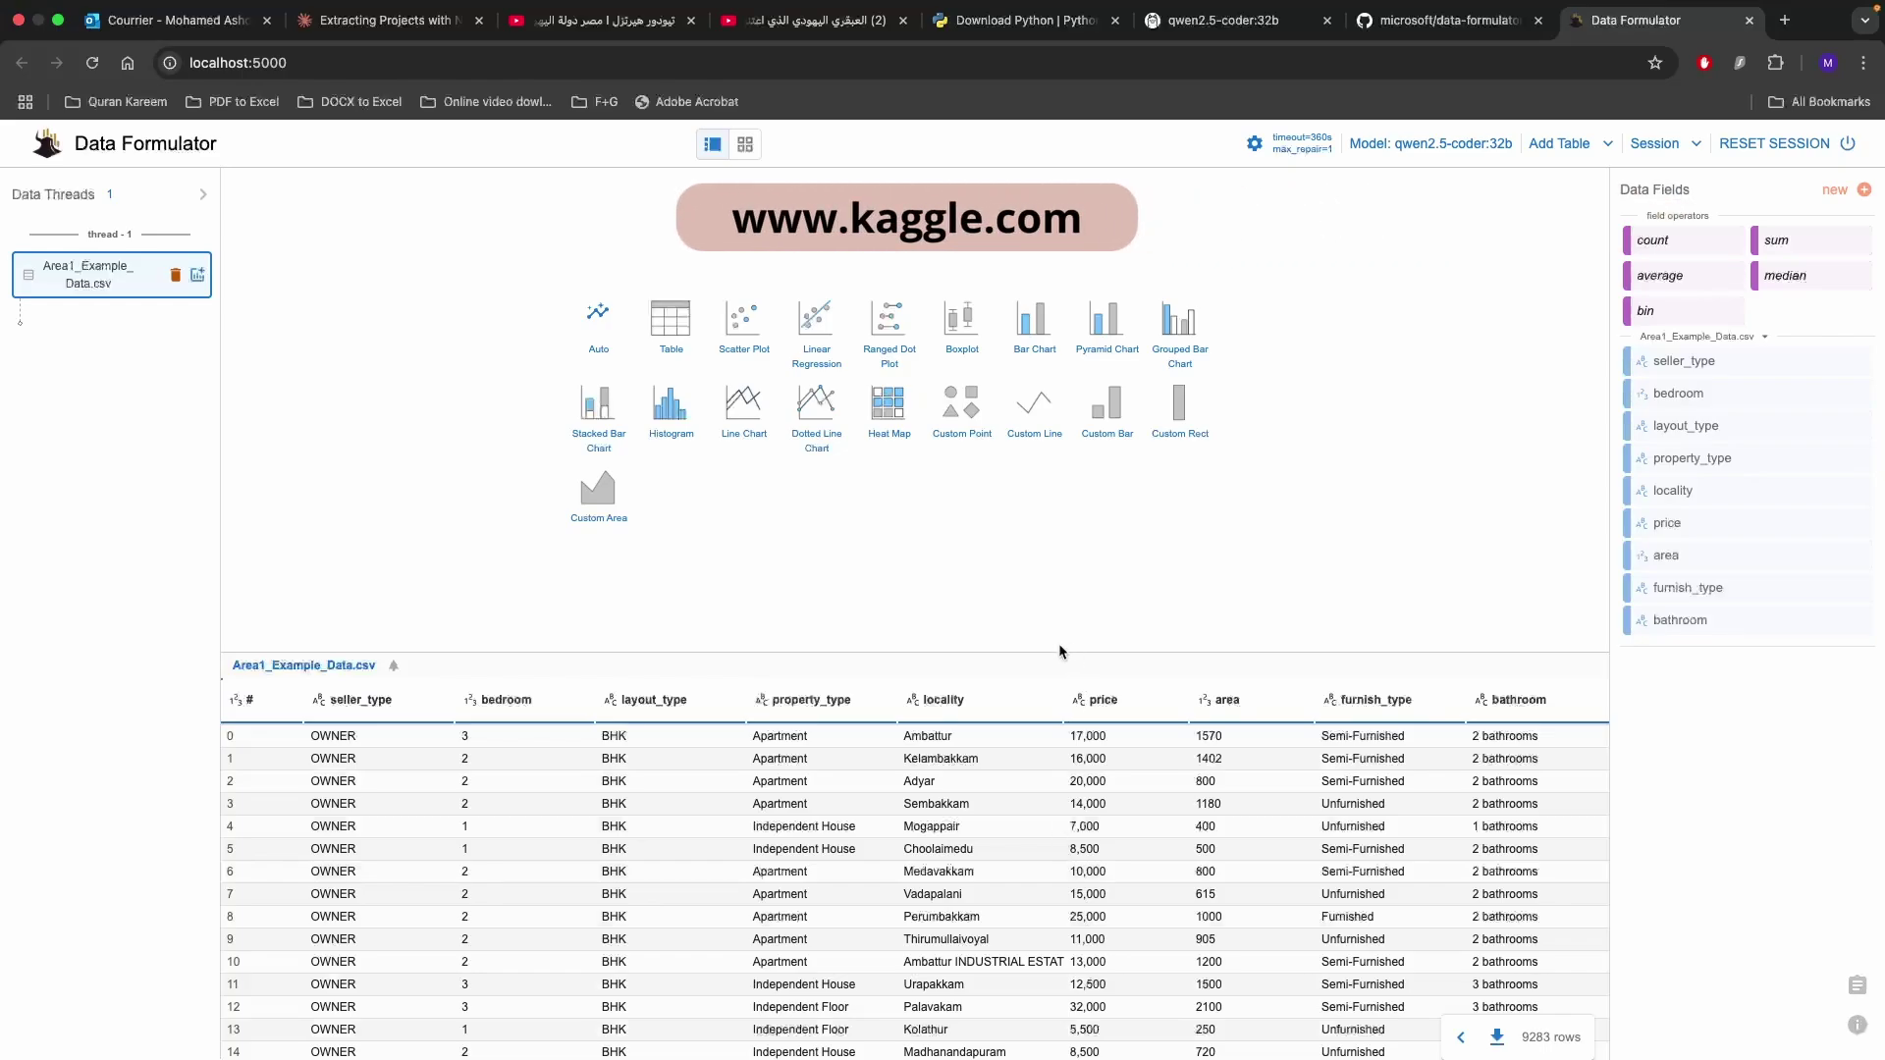
Widen the chart area, then plot property_type (x) against price (y) as bars coloured by furnish_type.
left_click_drag(1058, 648, 1067, 709)
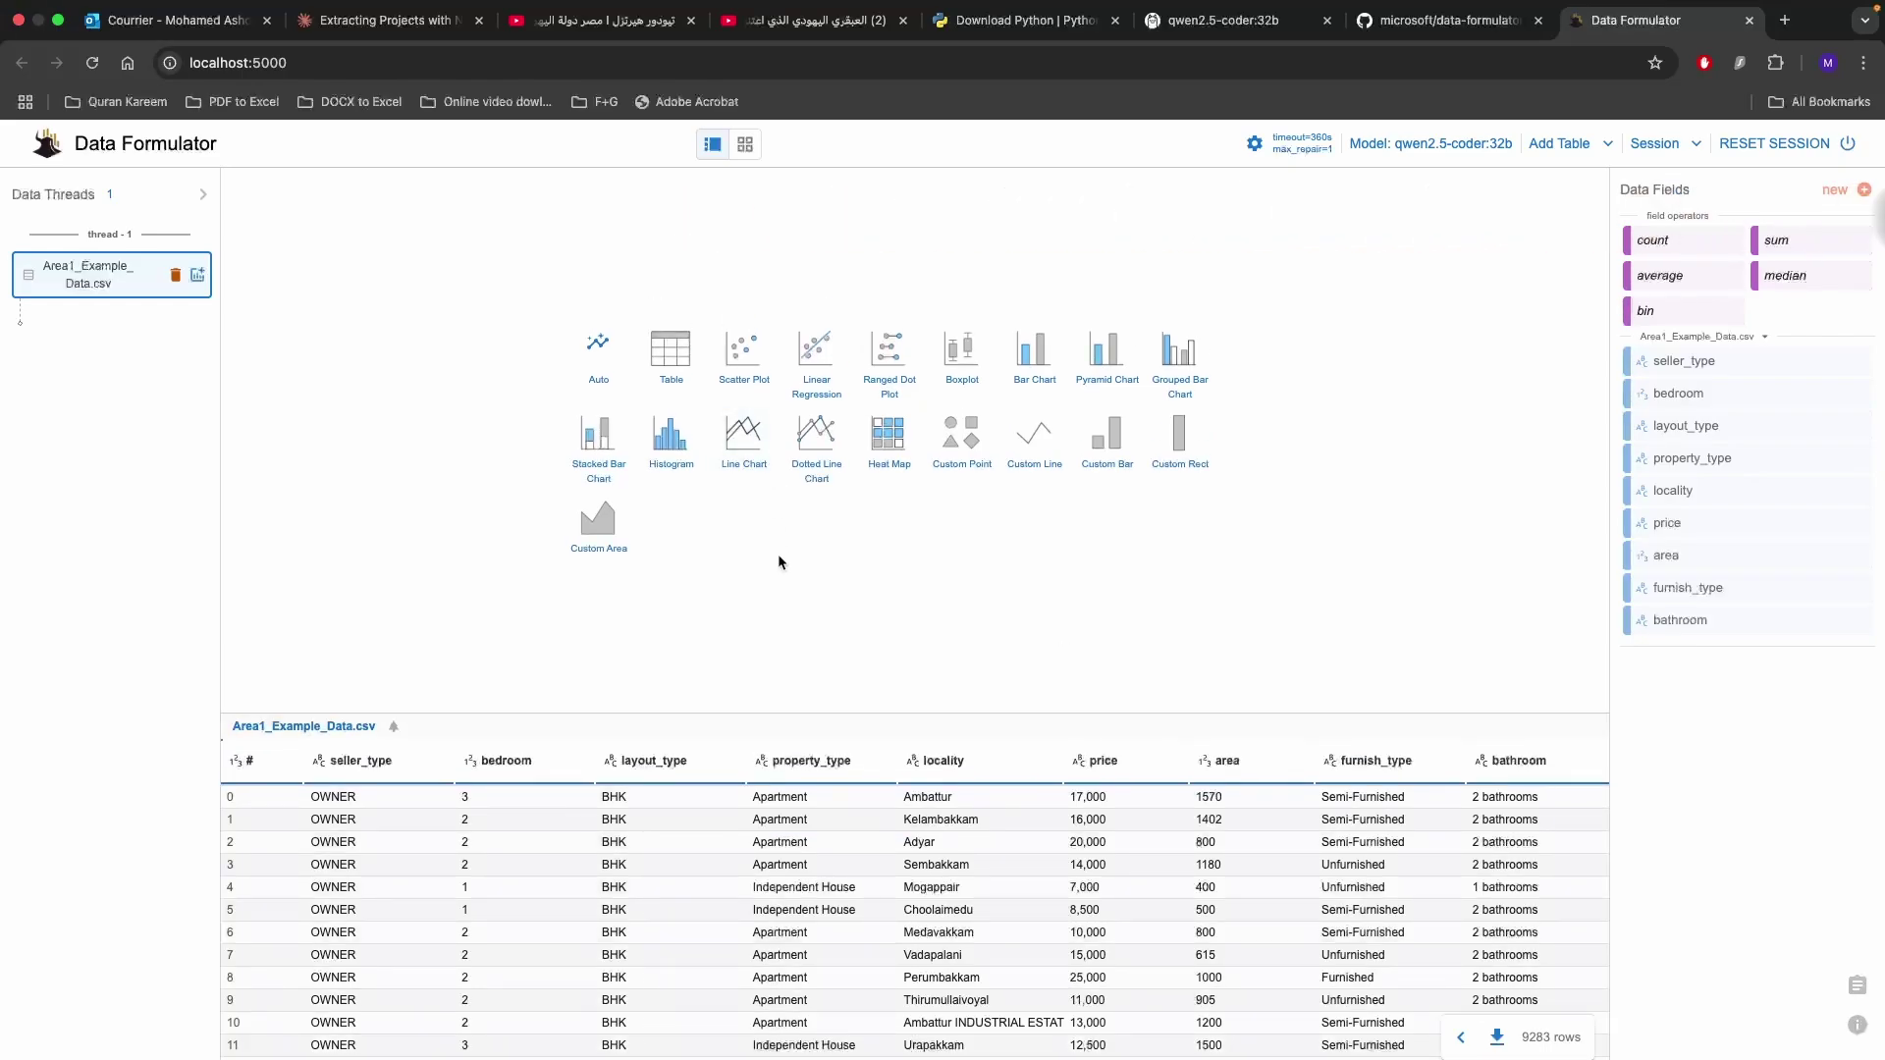
left_click(1035, 373)
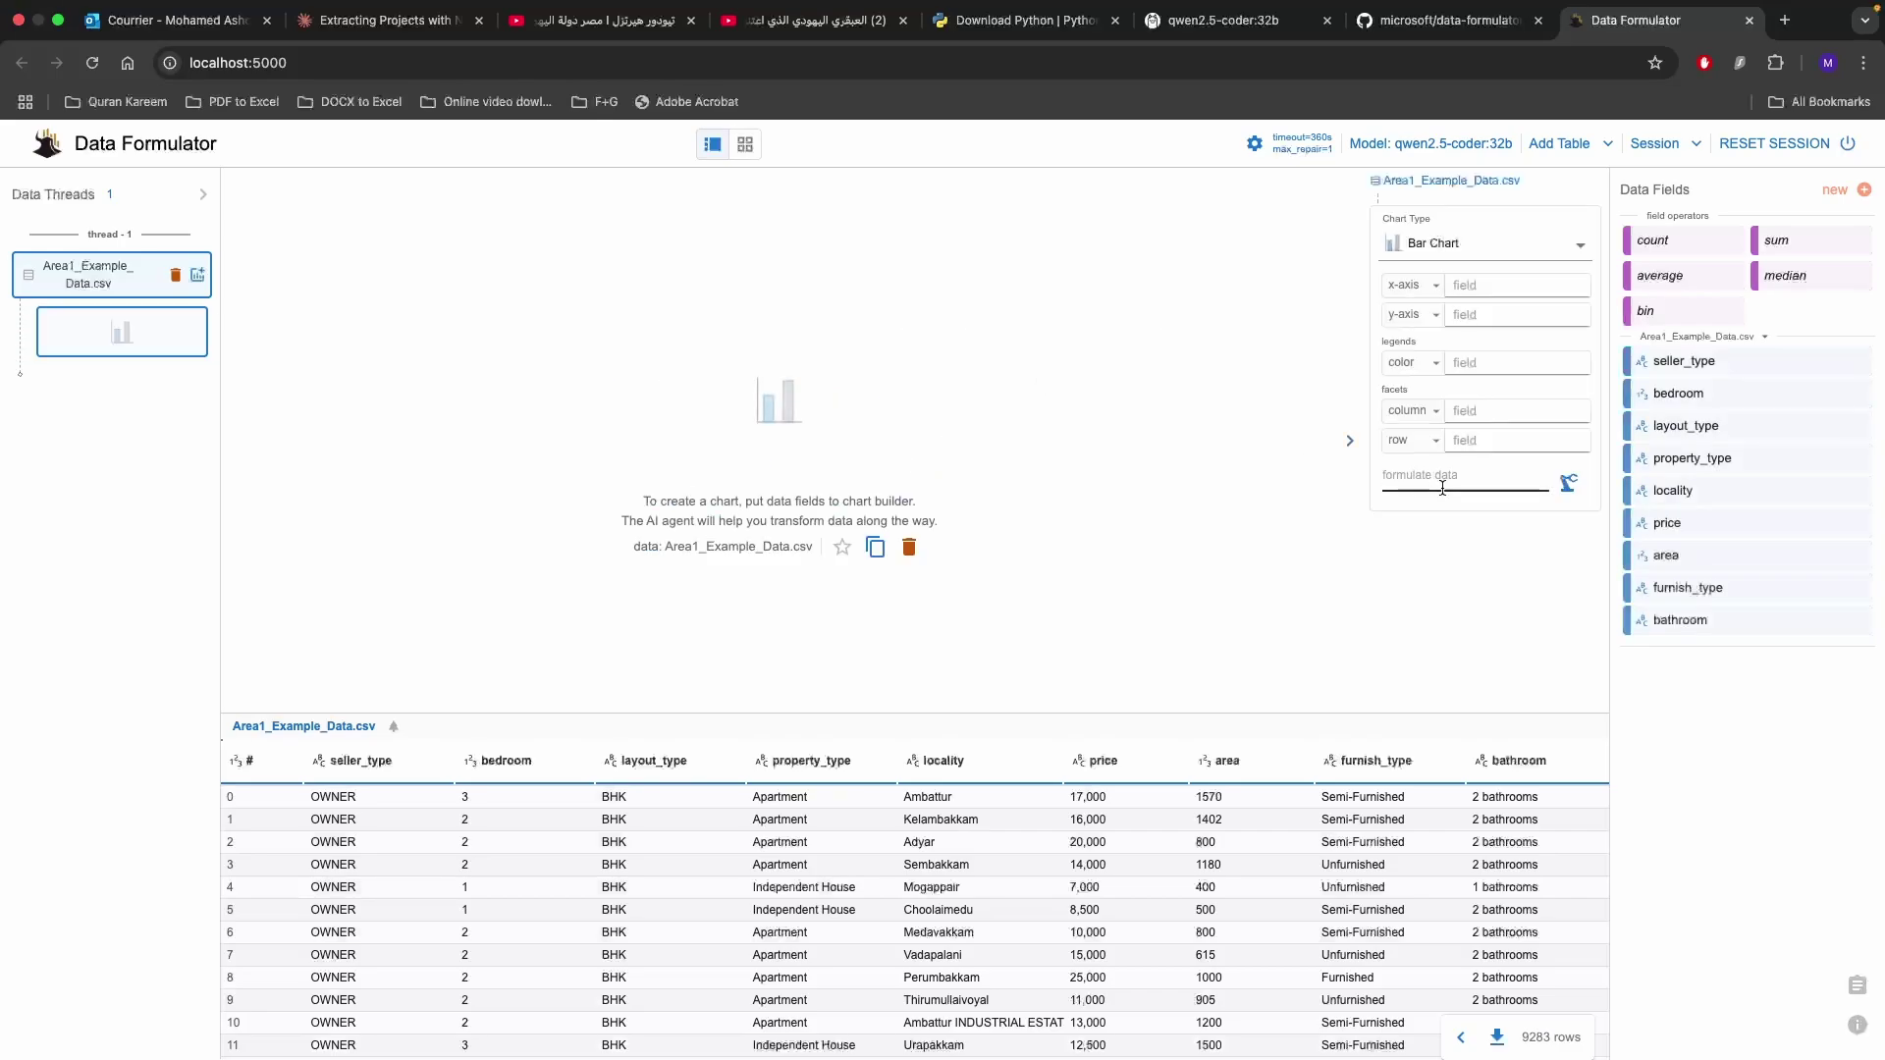
left_click_drag(1704, 458, 1519, 295)
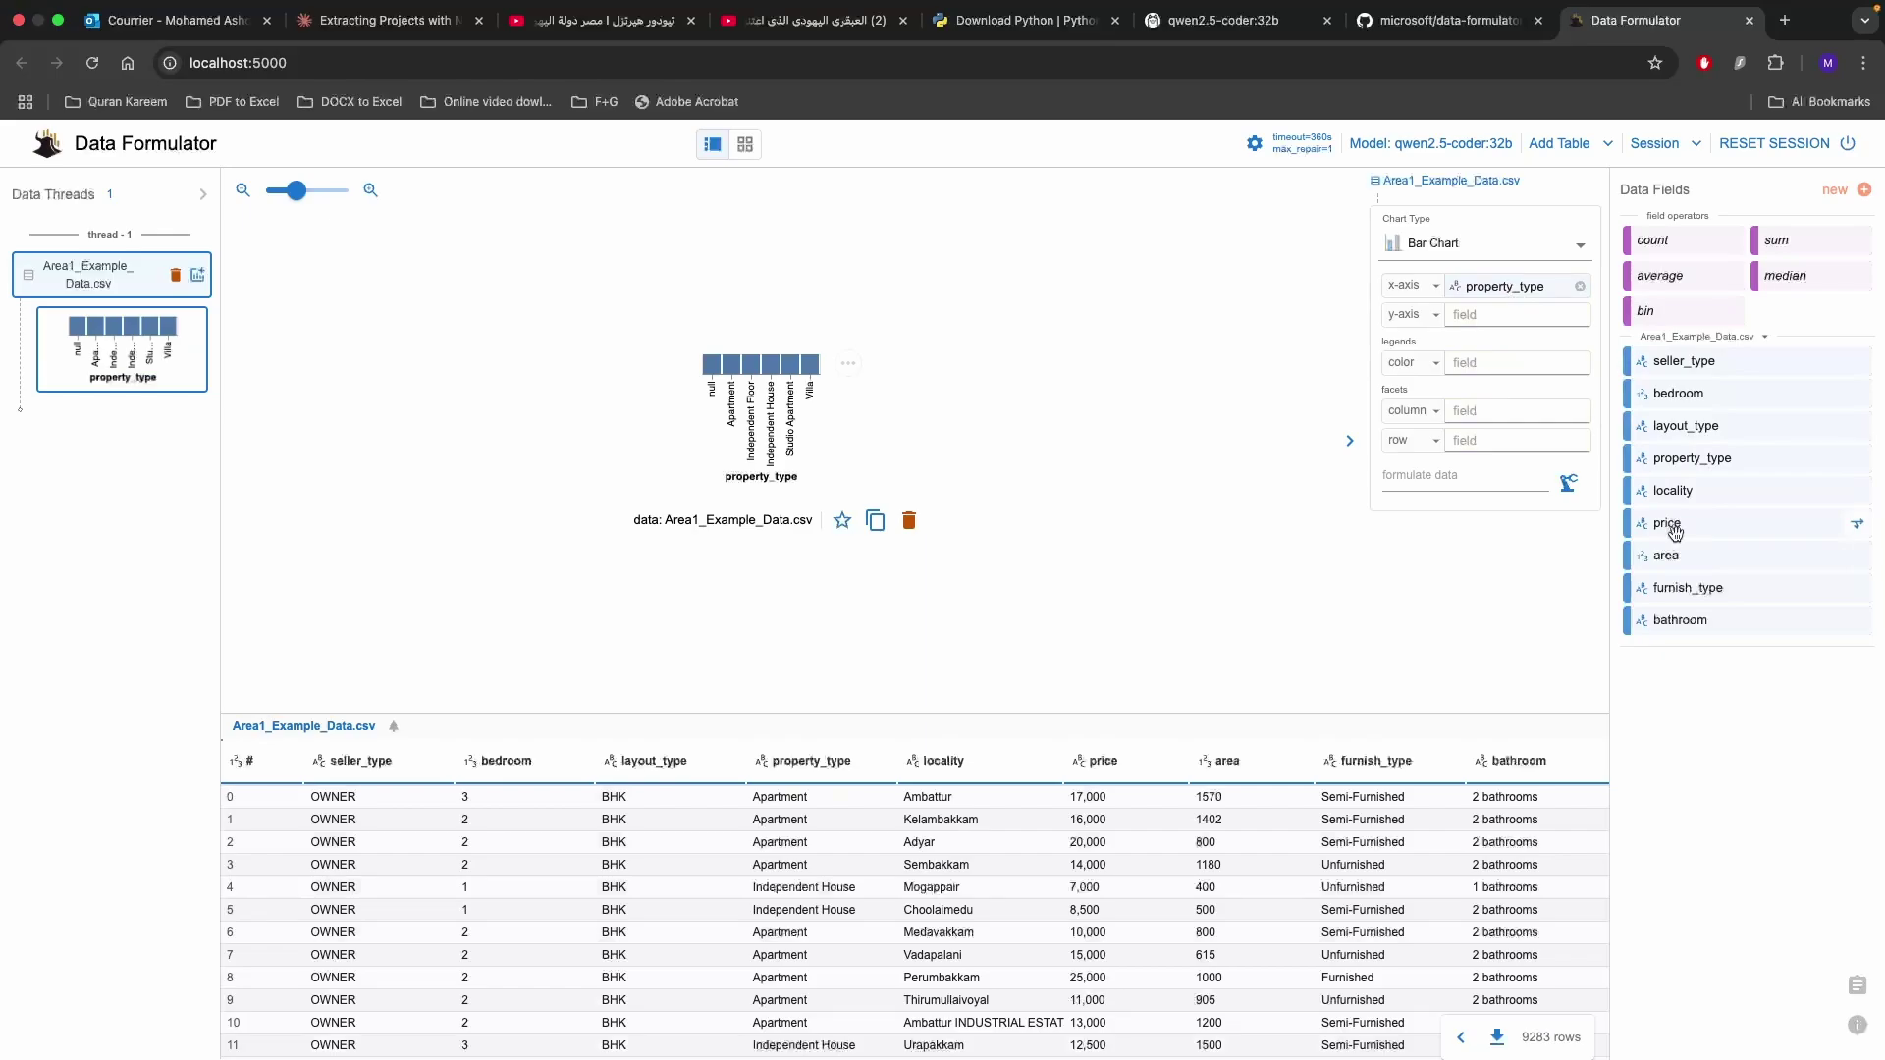
left_click_drag(1667, 523, 1478, 316)
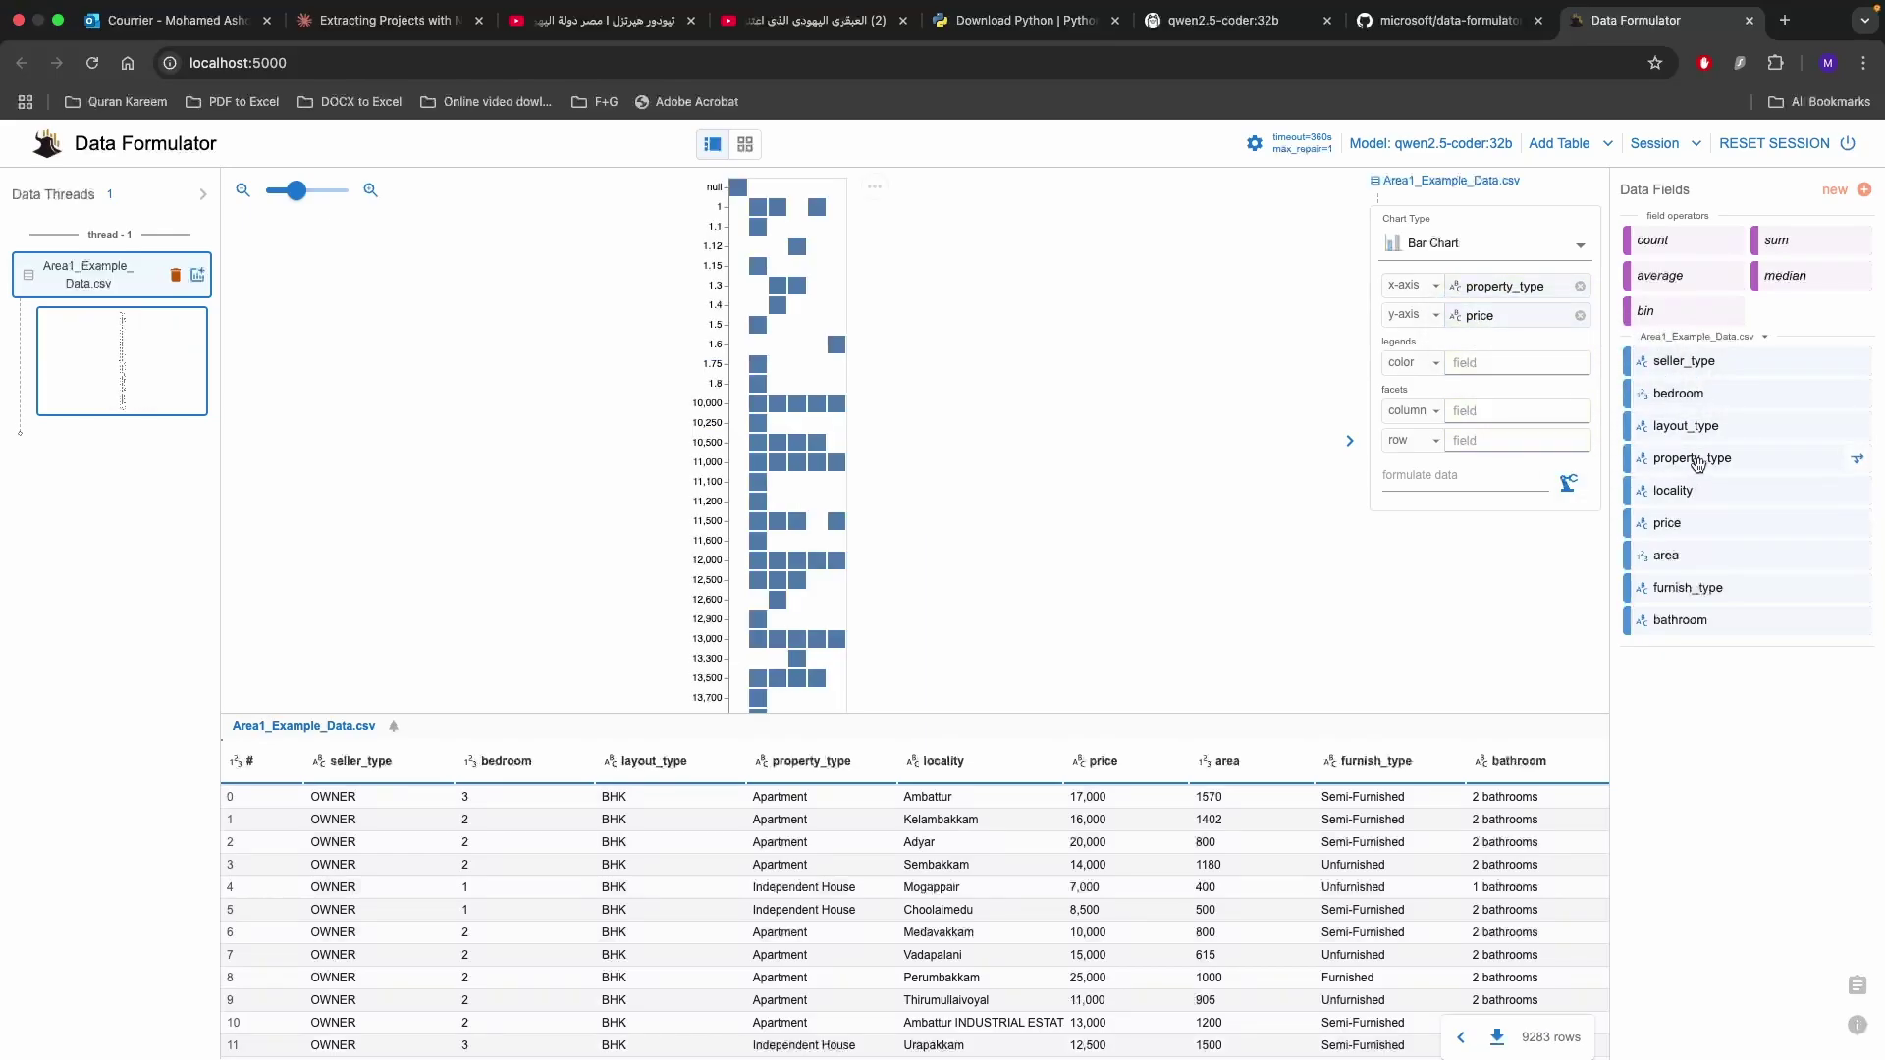
left_click_drag(1681, 589, 1499, 361)
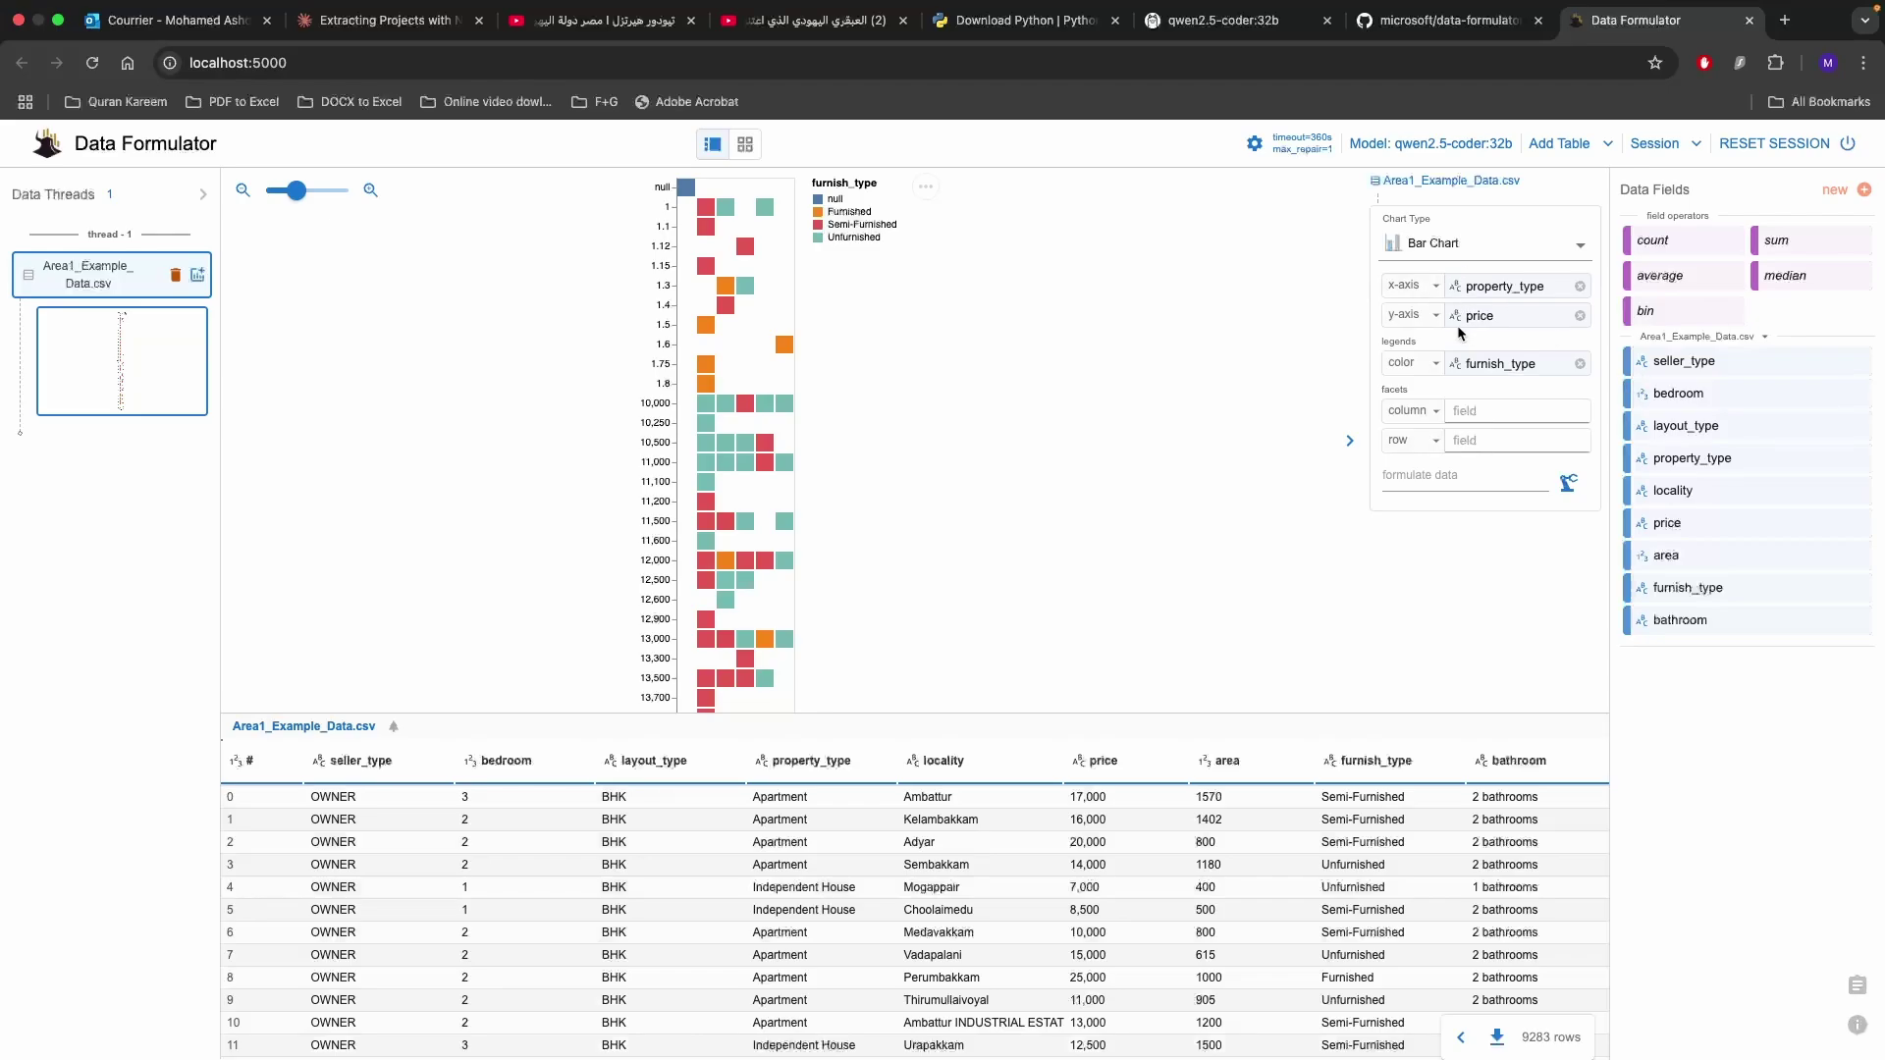
Ask the AI to convert price into numeric values in a new modified_price column.
left_click(1415, 478)
type("cn")
type("onvert the ")
type("price column into nu")
type("m")
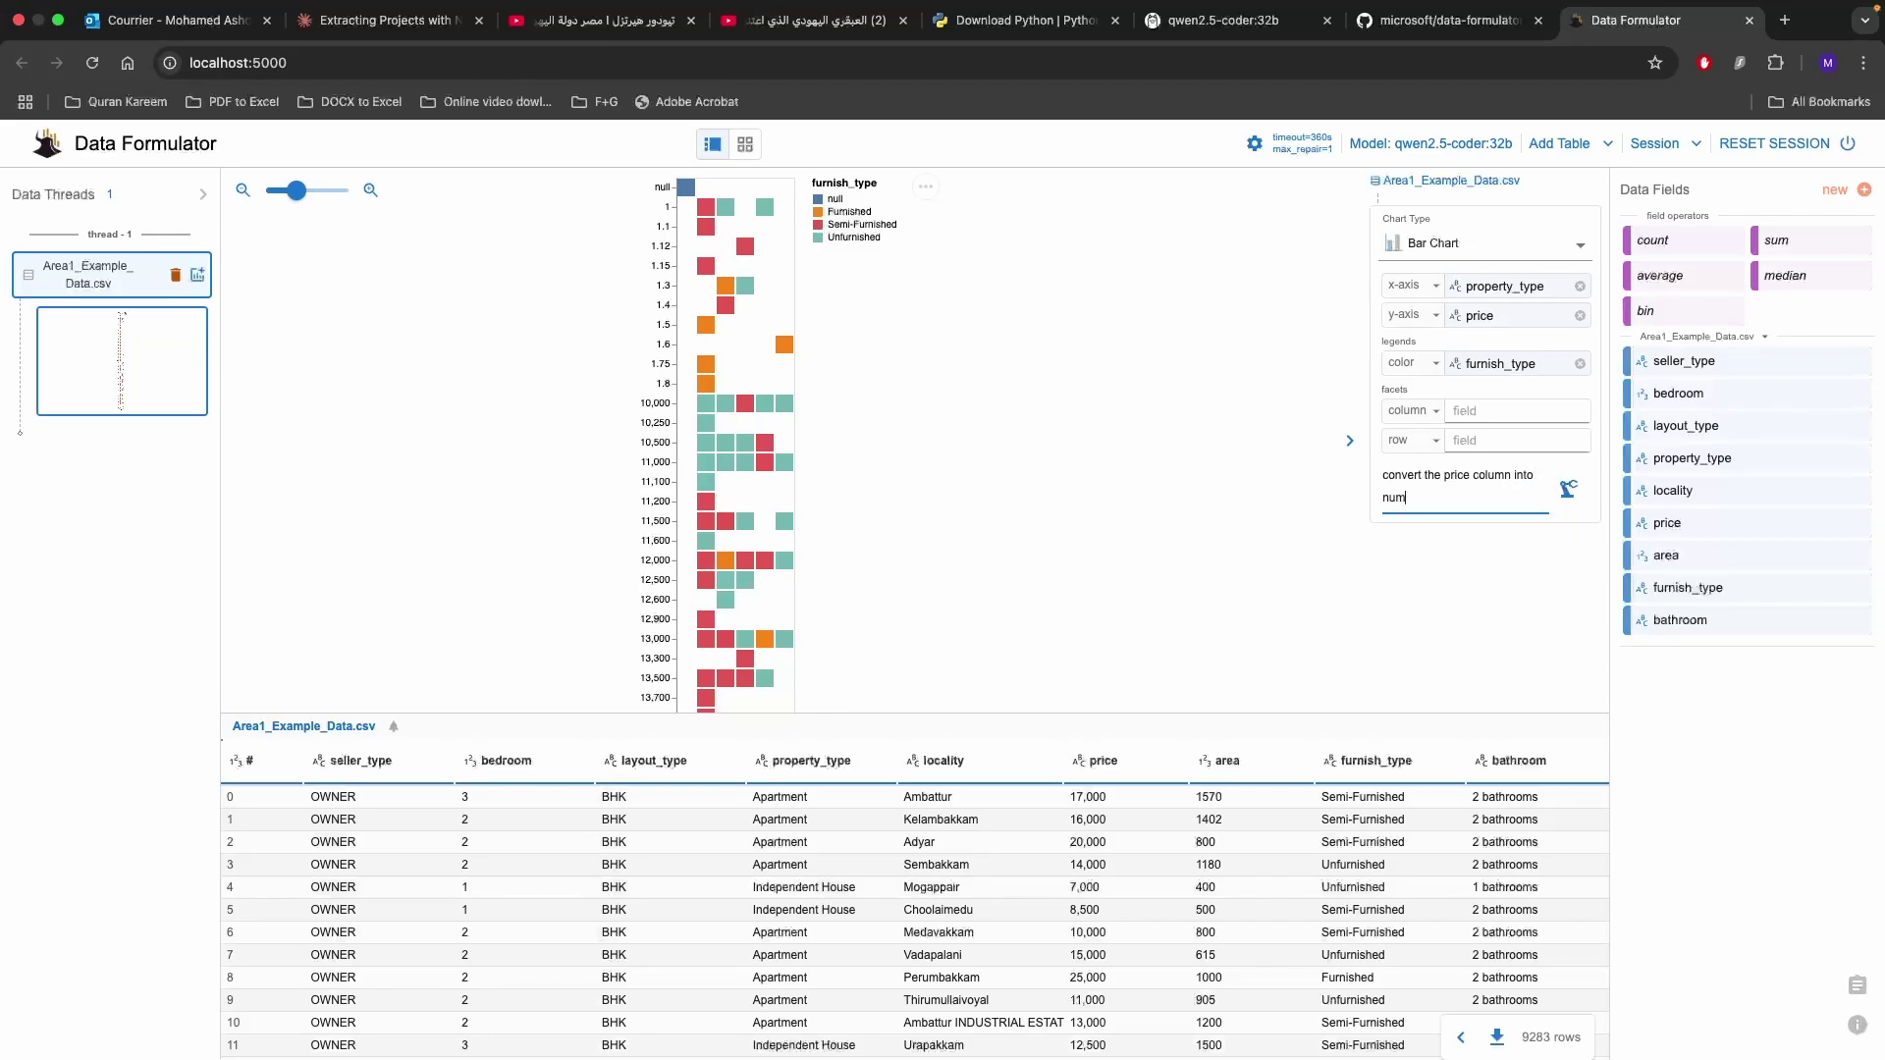
type("eric values and save it in a n")
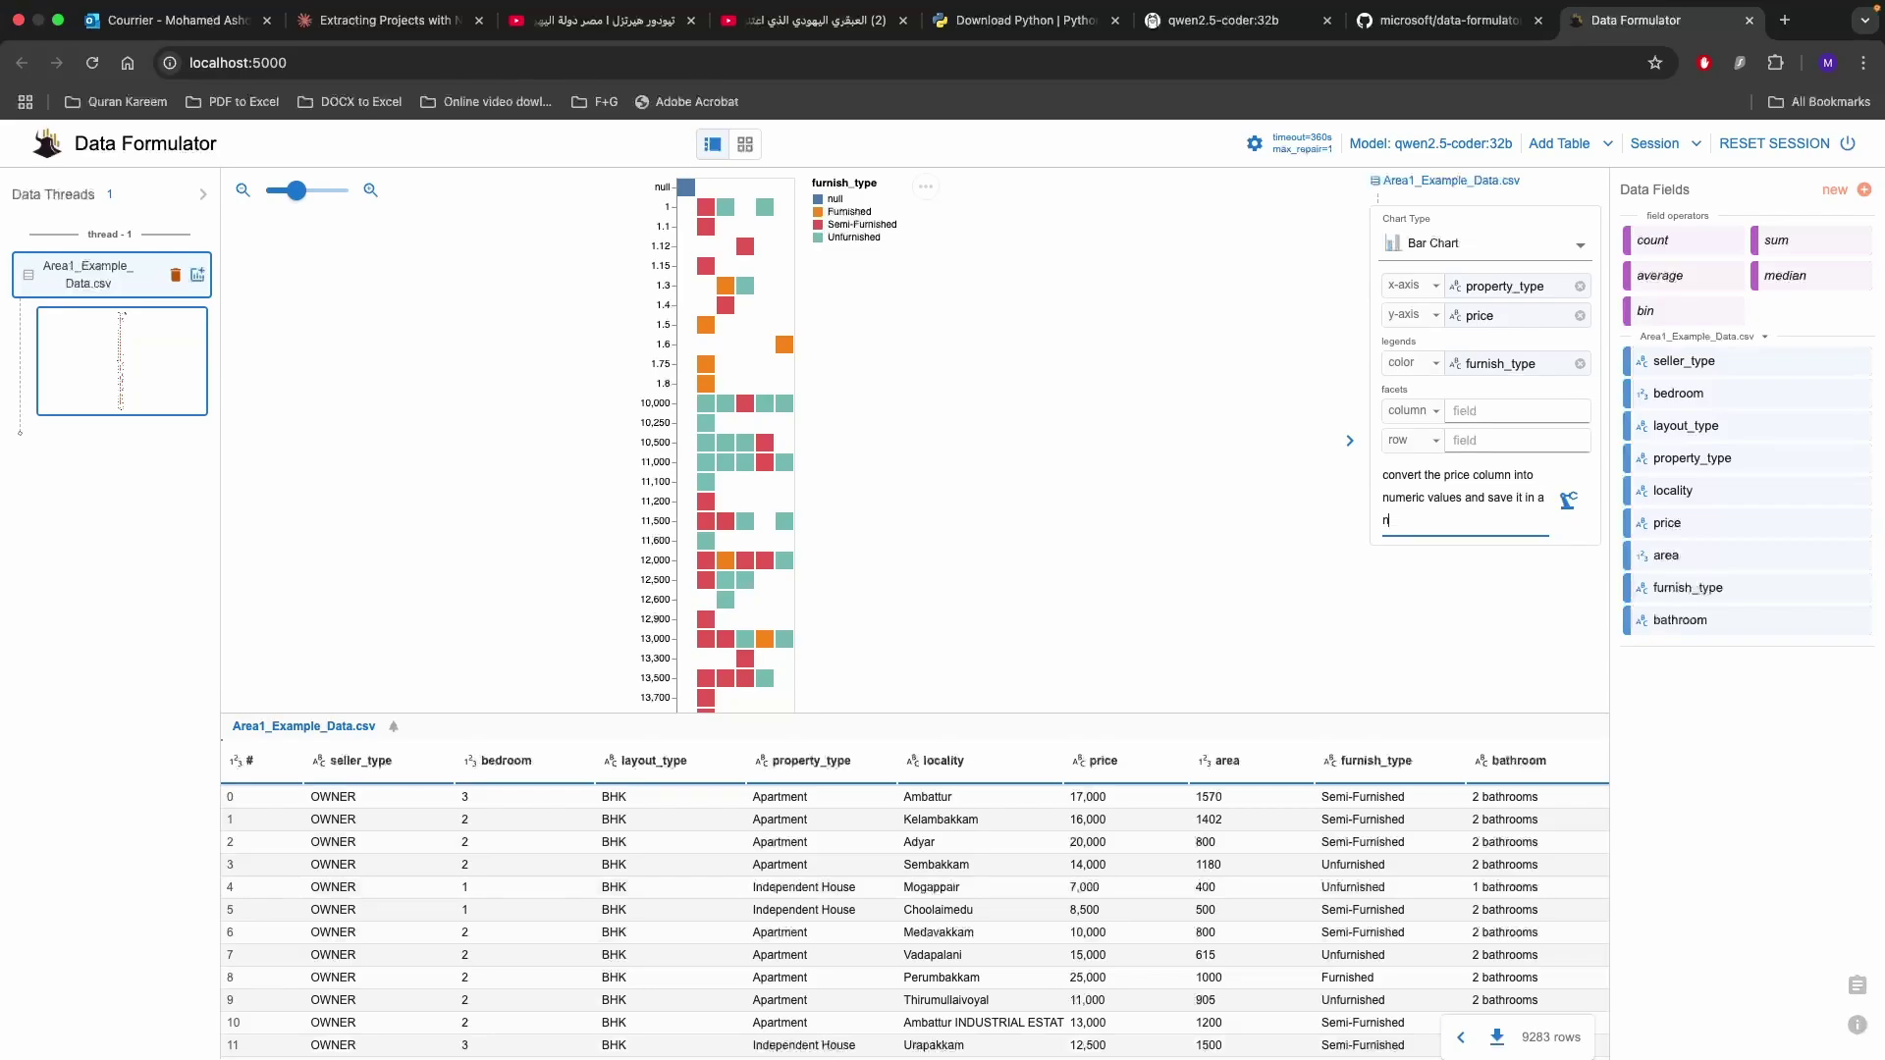
type("ew column called modified_price")
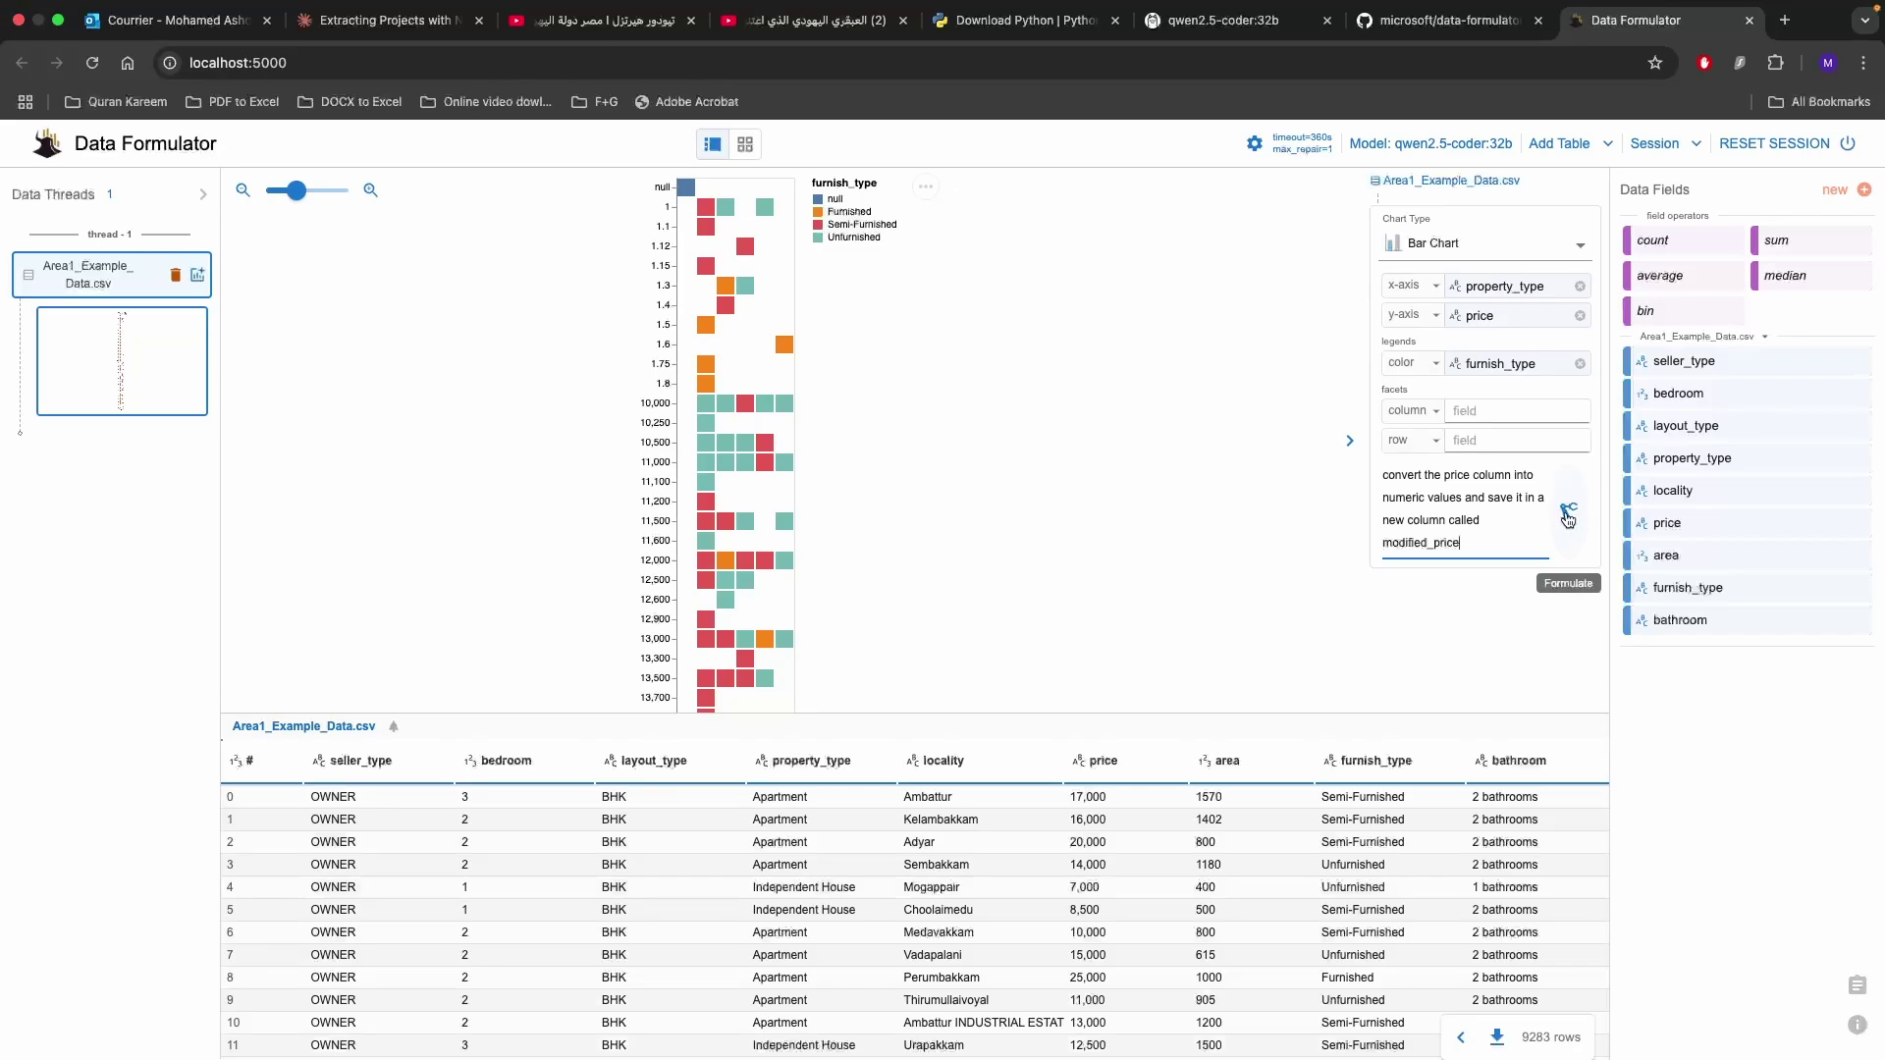
left_click(1569, 521)
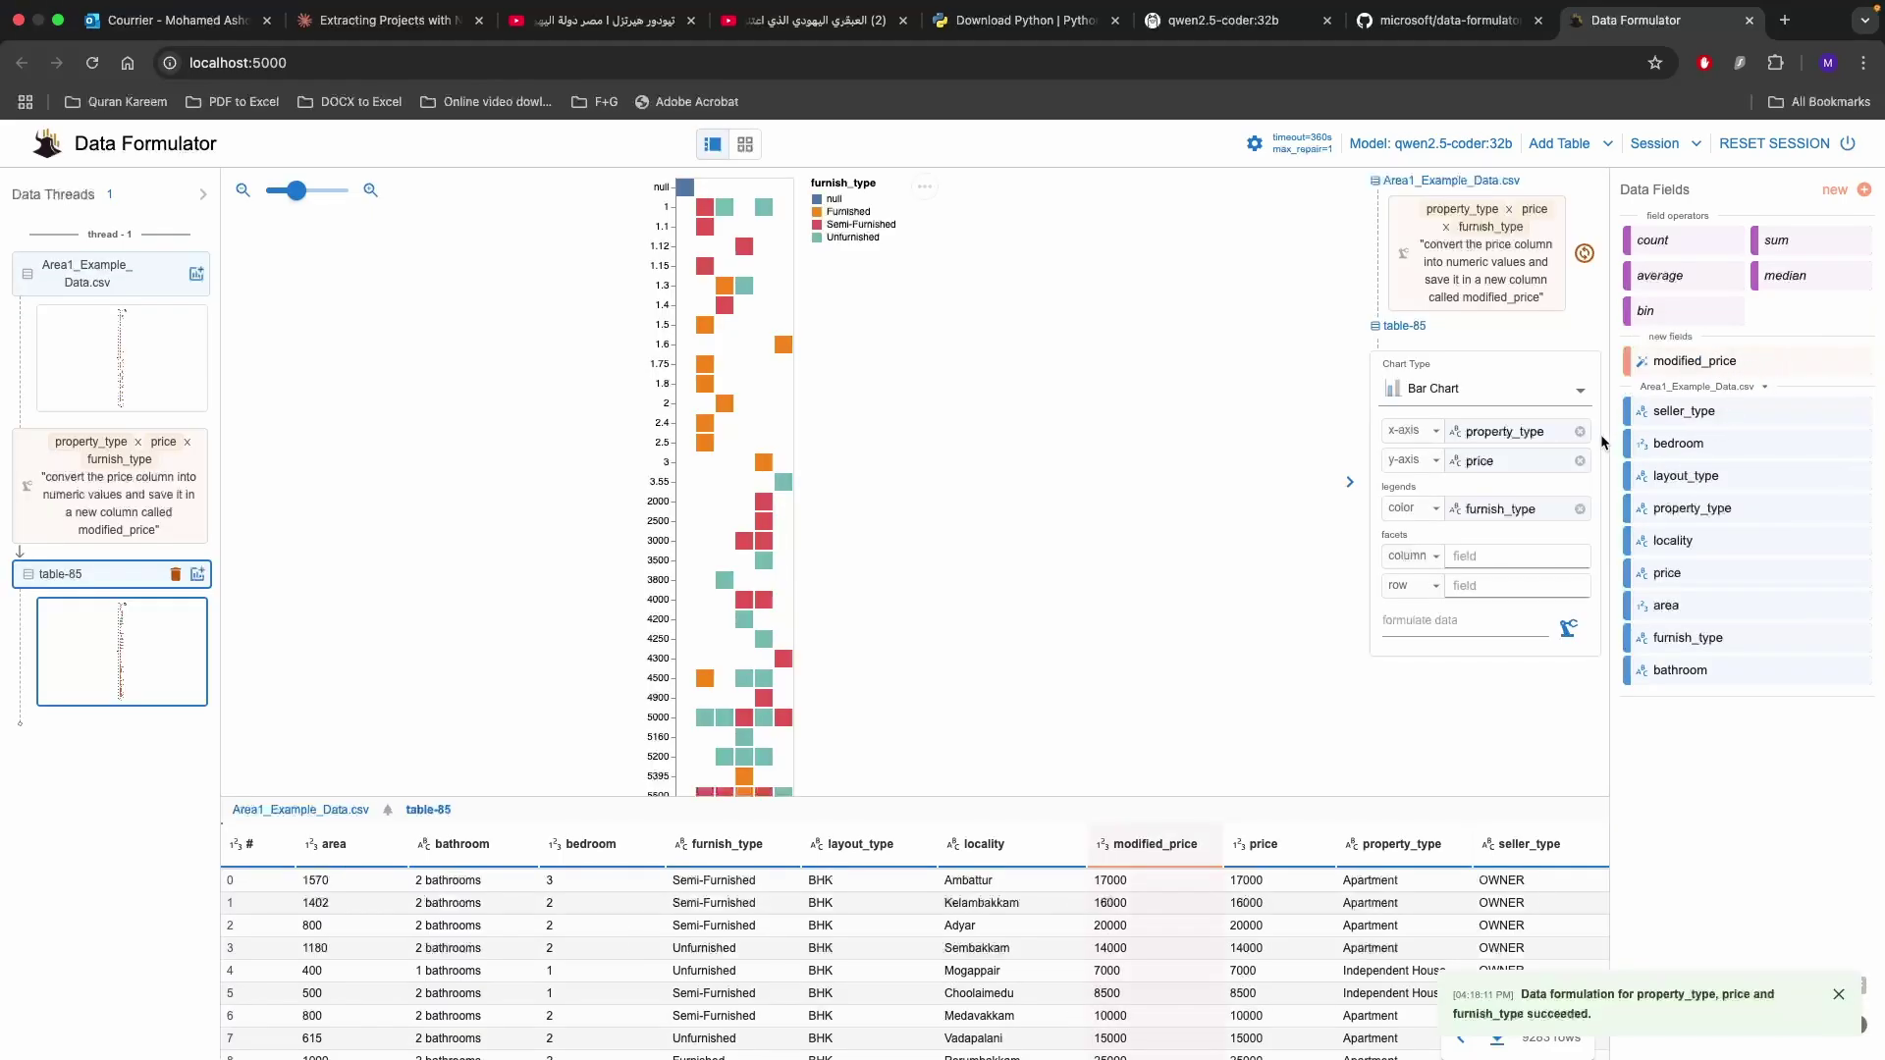
Replace price with modified_price on the y-axis and enlarge the chart three steps.
left_click(1580, 460)
left_click_drag(1679, 362, 1515, 456)
left_click(370, 190)
left_click(370, 189)
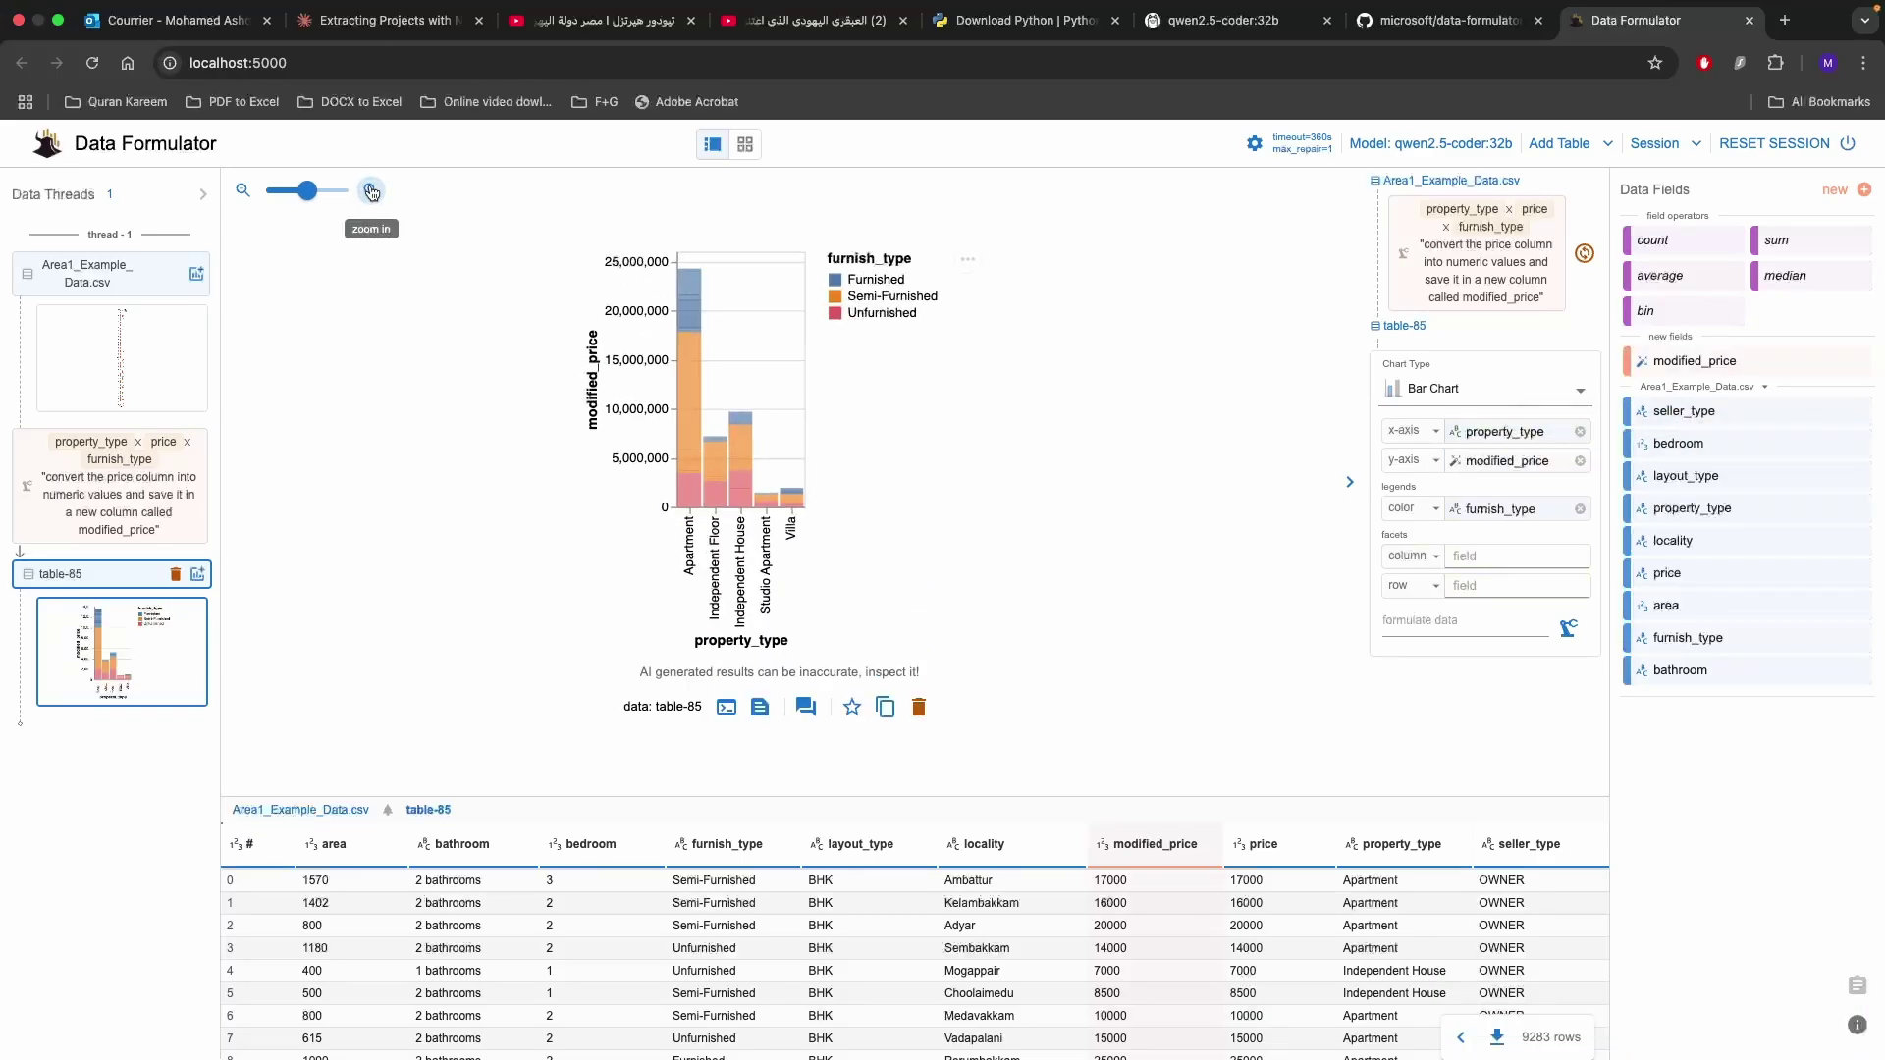
left_click(370, 189)
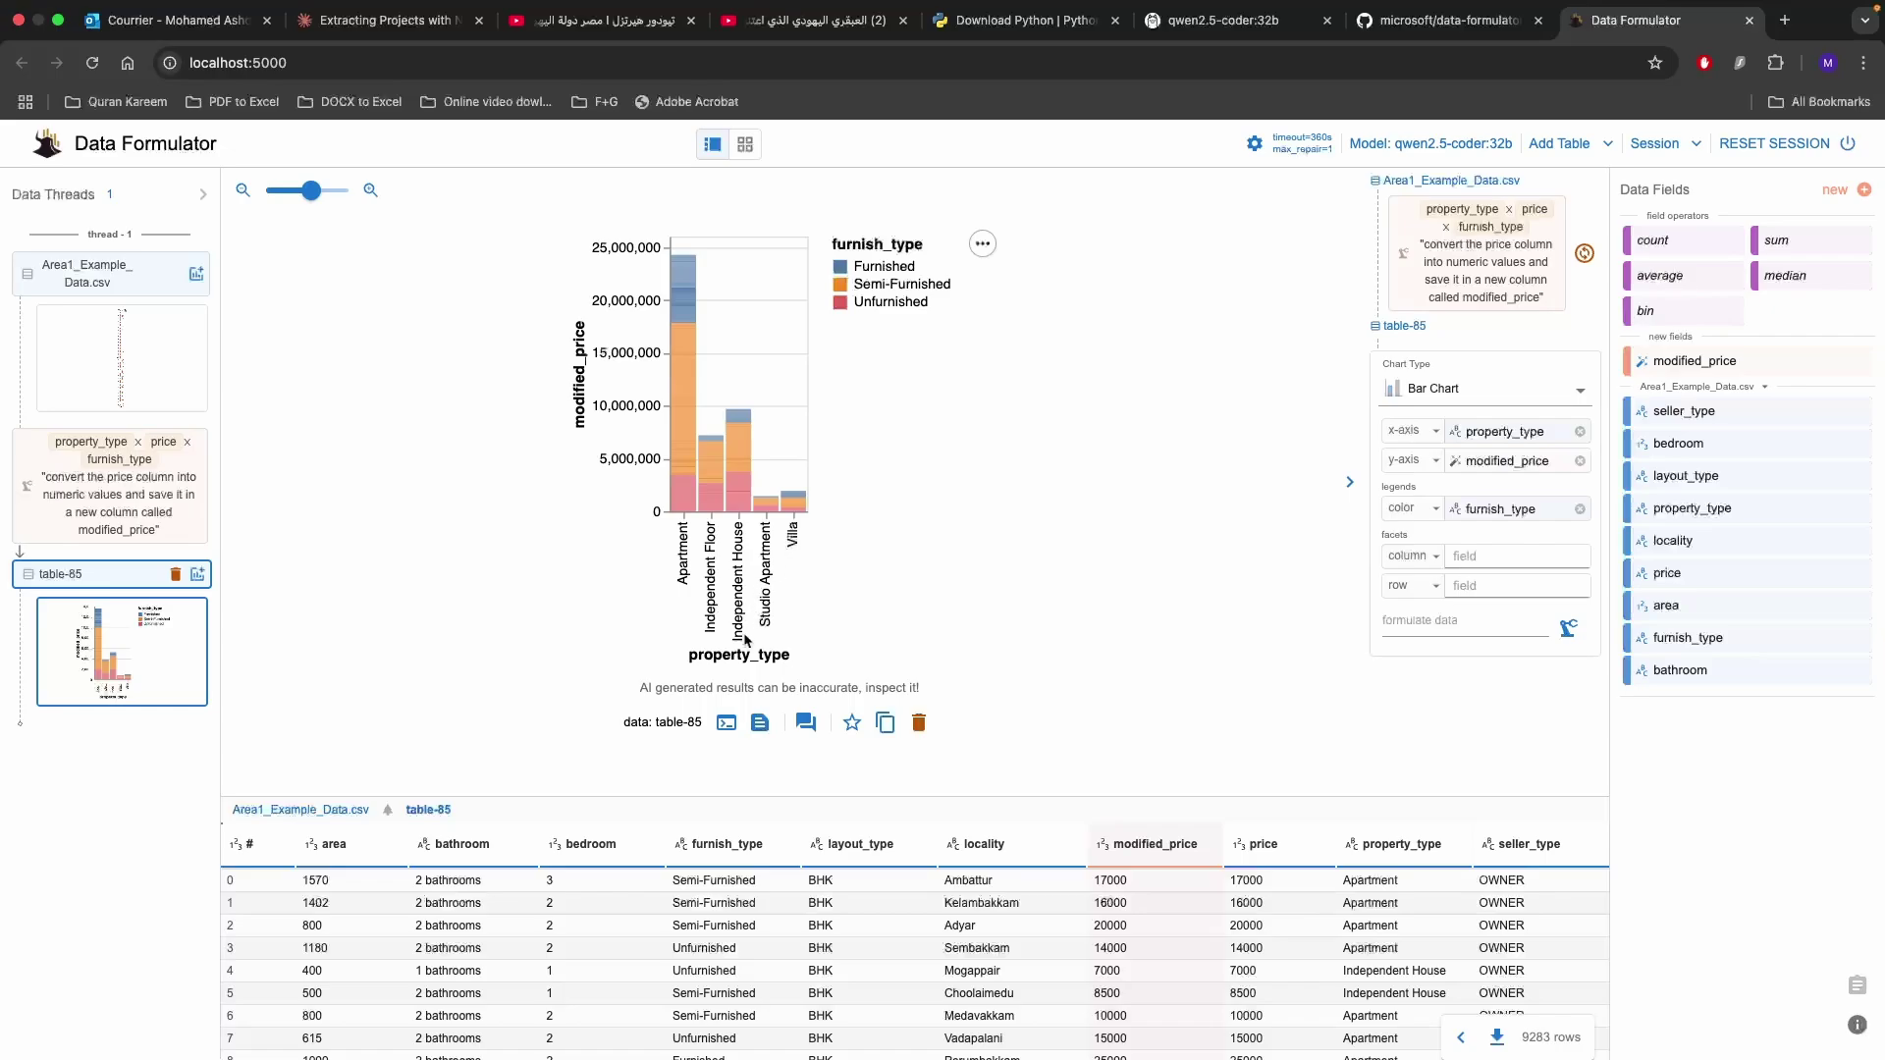
left_click(727, 724)
scroll(917, 660, "down", 3)
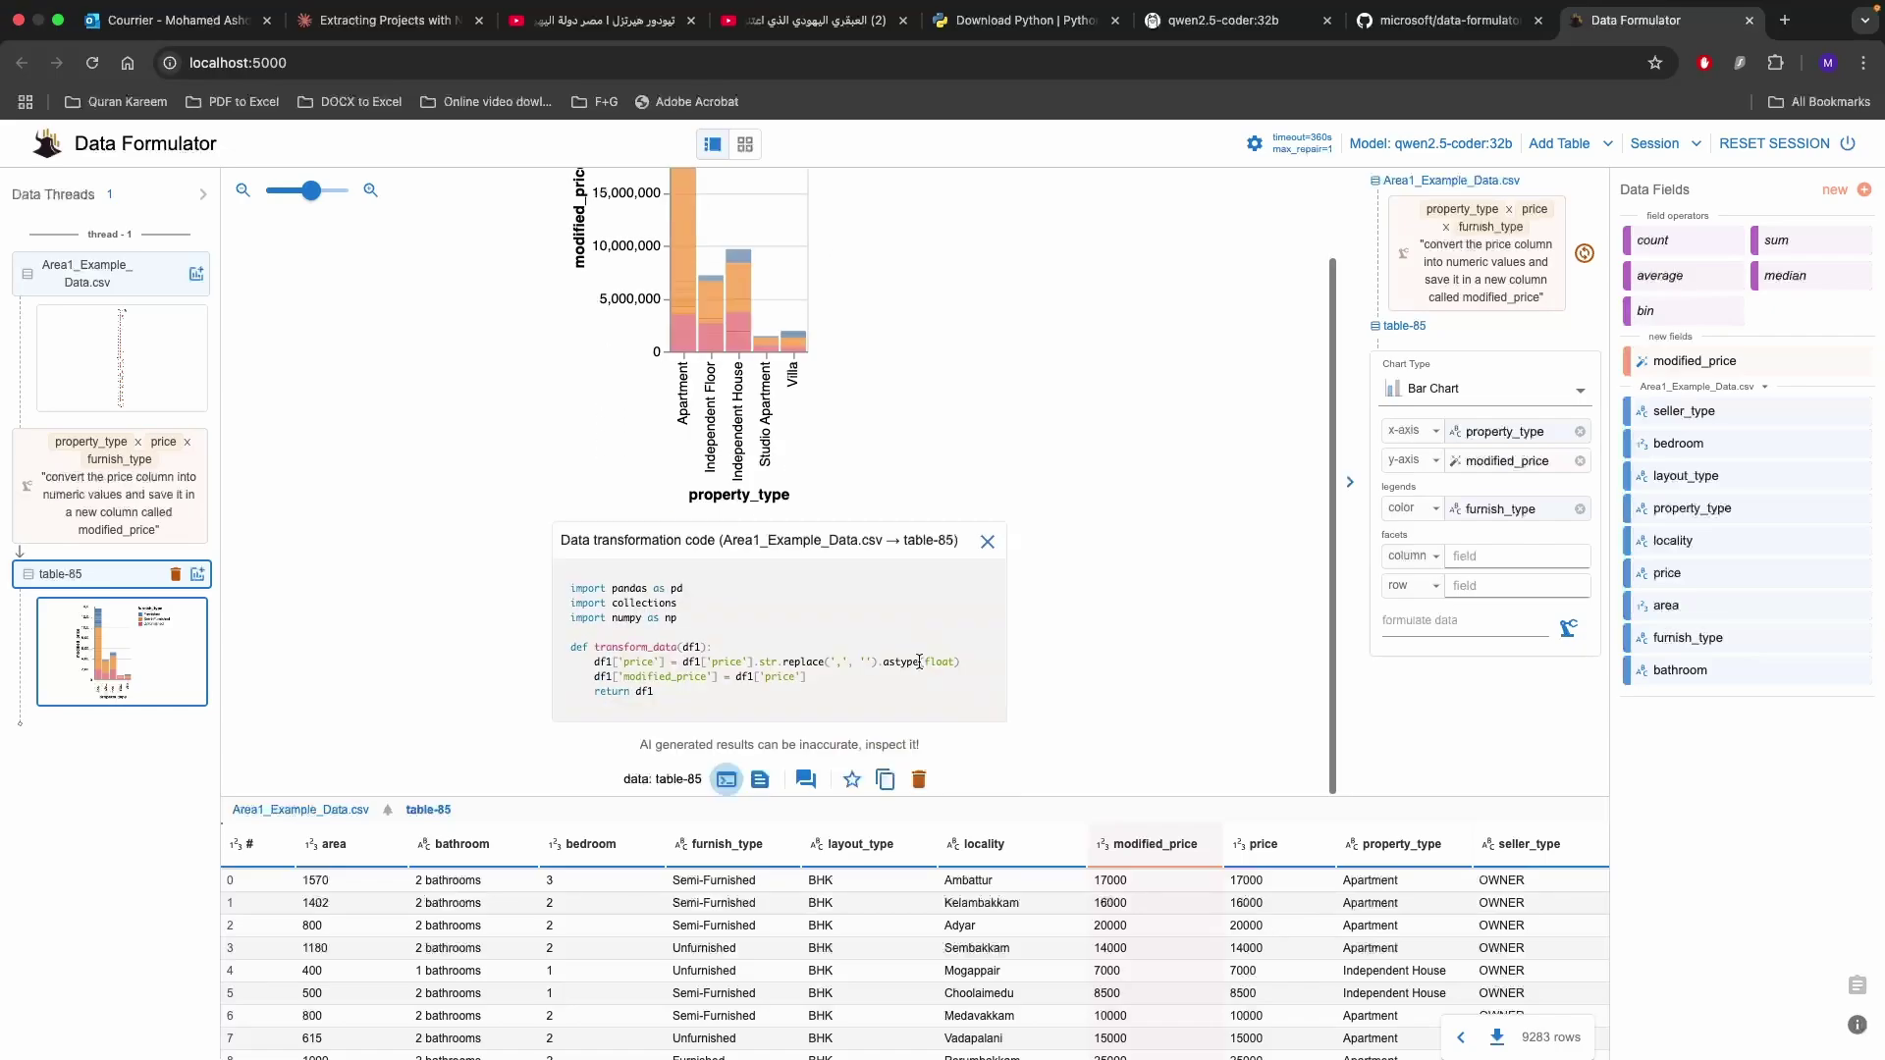
scroll(923, 660, "up", 5)
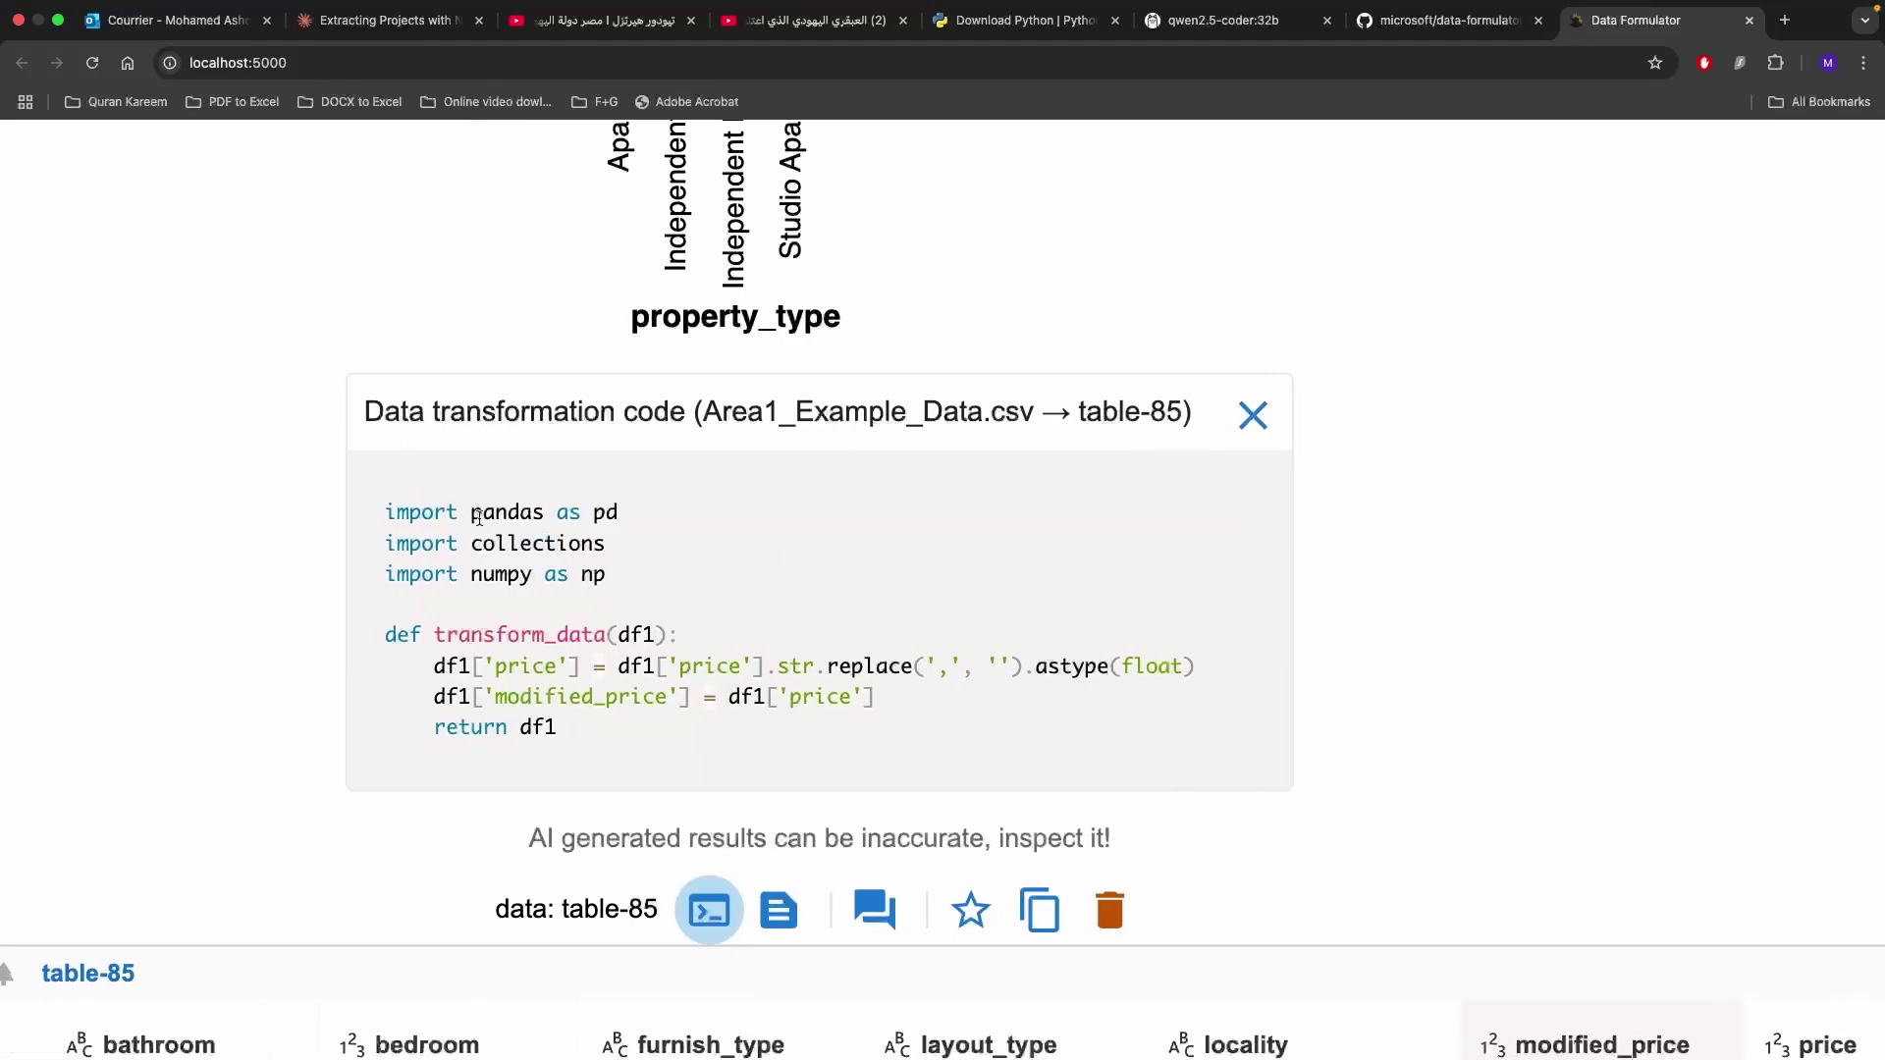
double_click(480, 512)
mouse_move(473, 577)
left_mouse_down()
mouse_move(582, 578)
mouse_move(601, 544)
mouse_move(472, 544)
left_mouse_up()
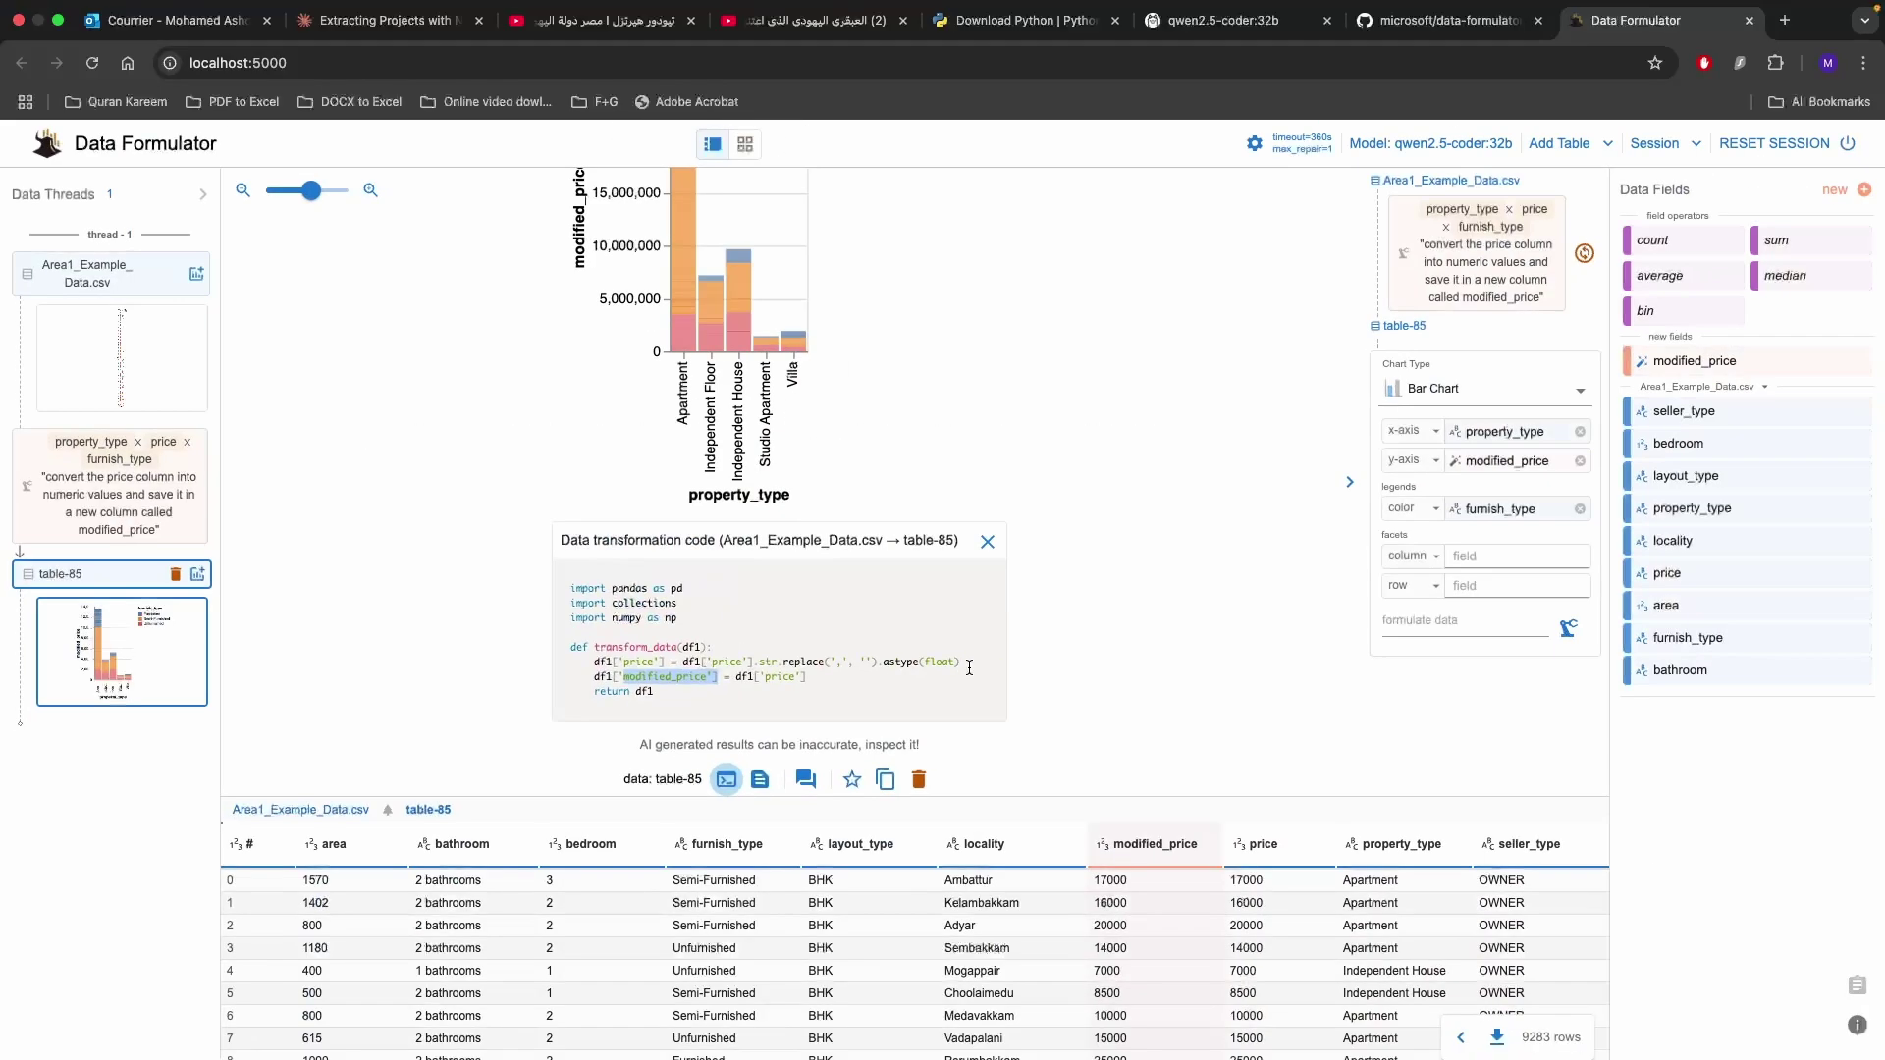
left_click(988, 546)
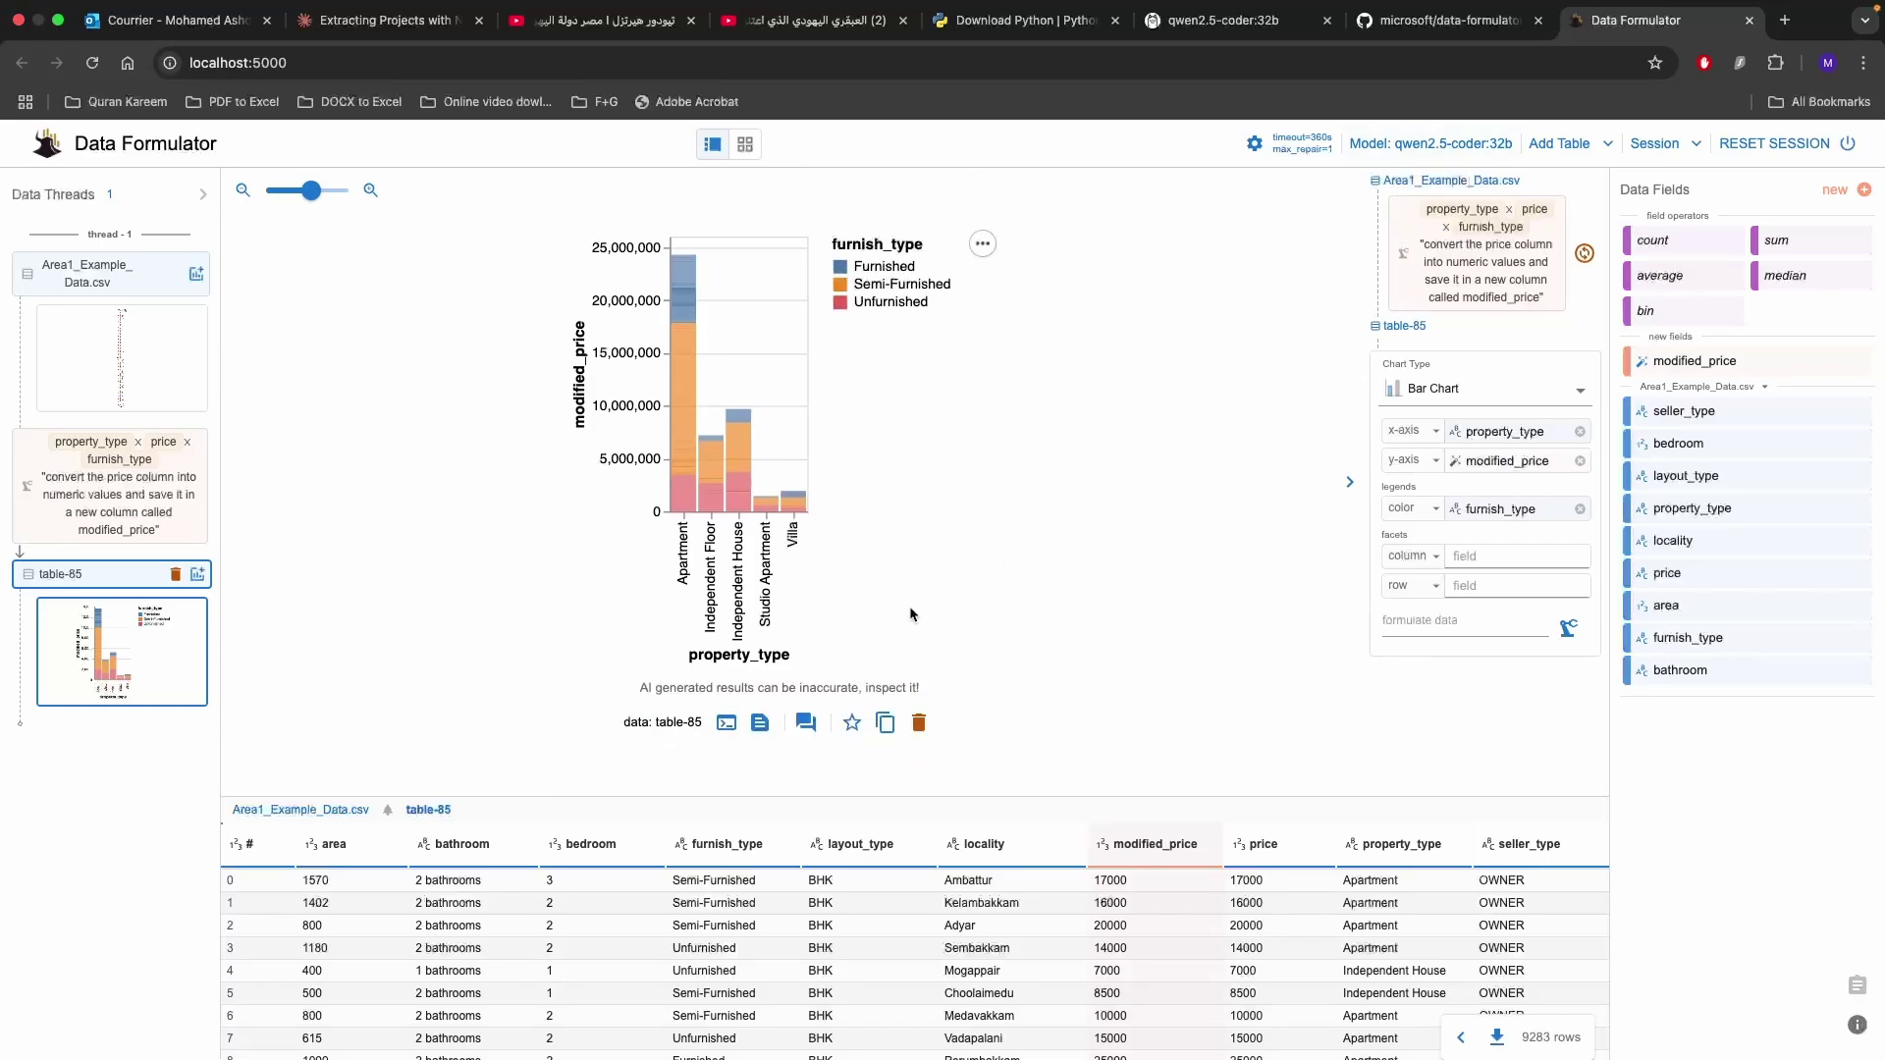
left_click(761, 726)
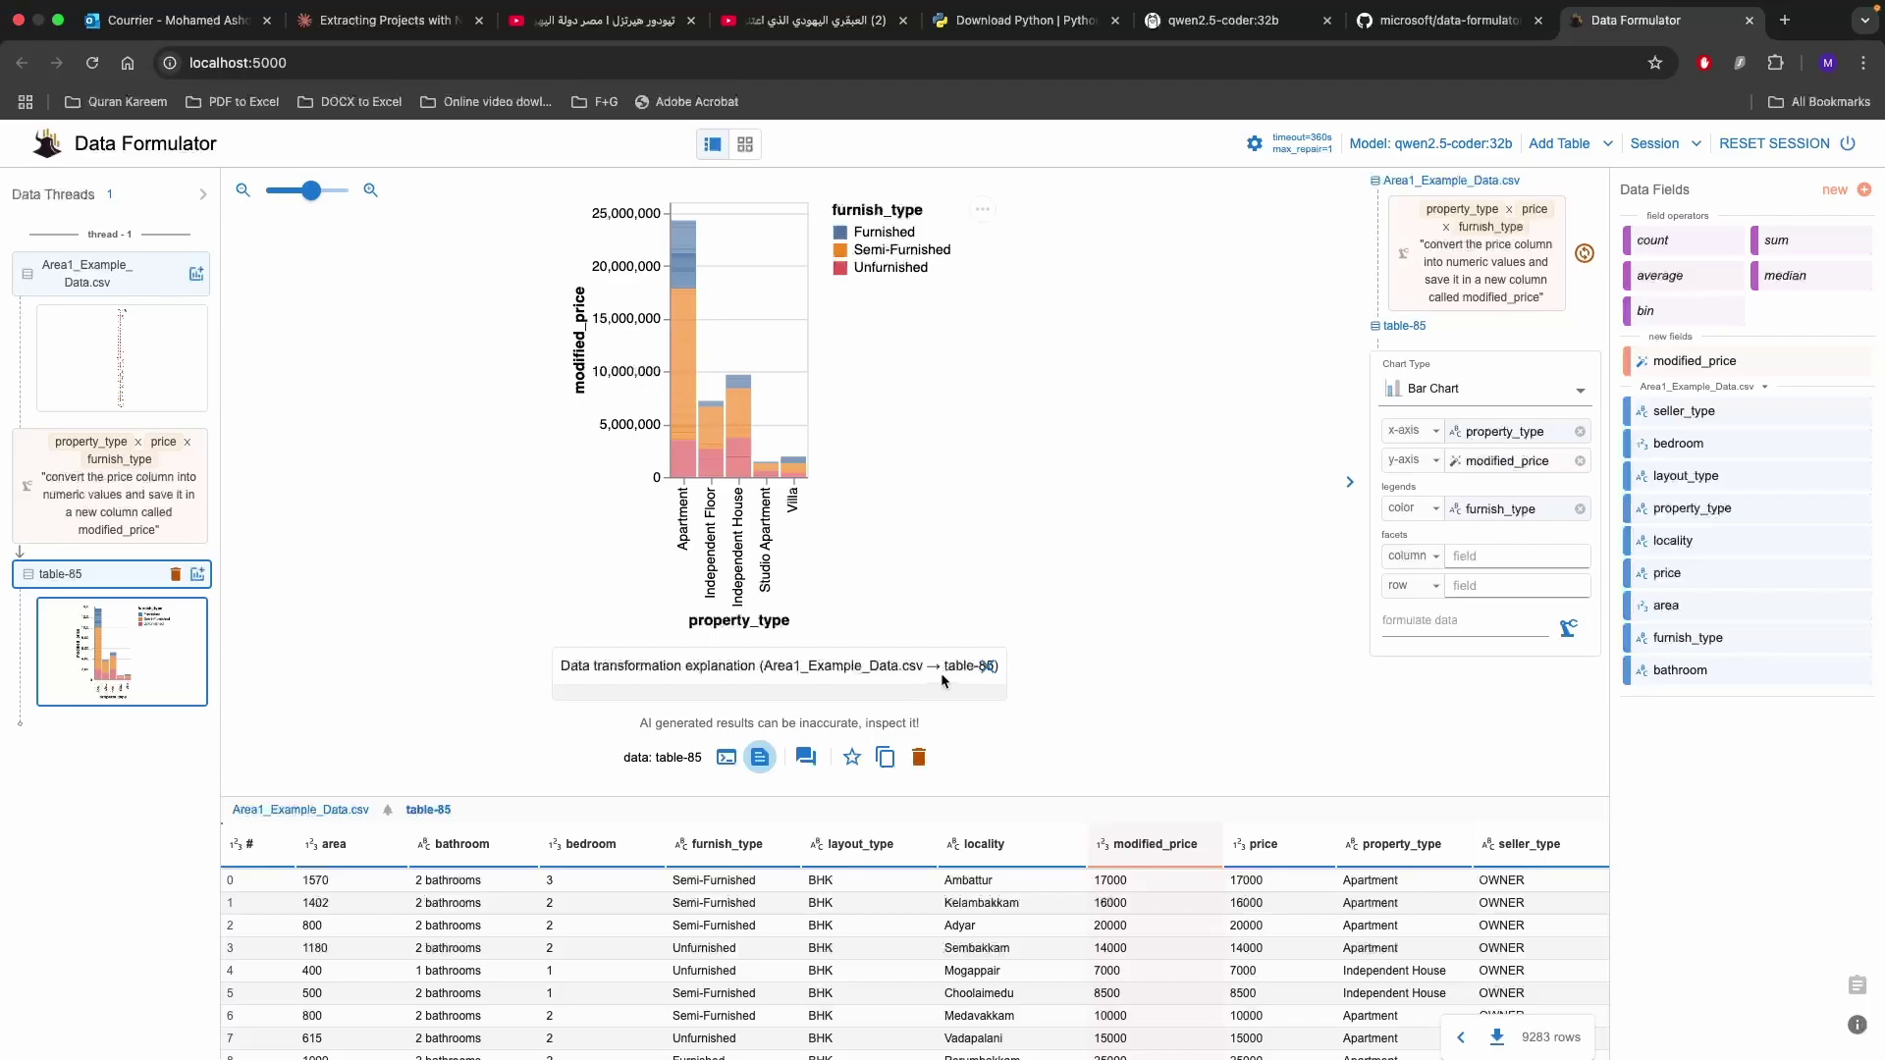
left_click(983, 666)
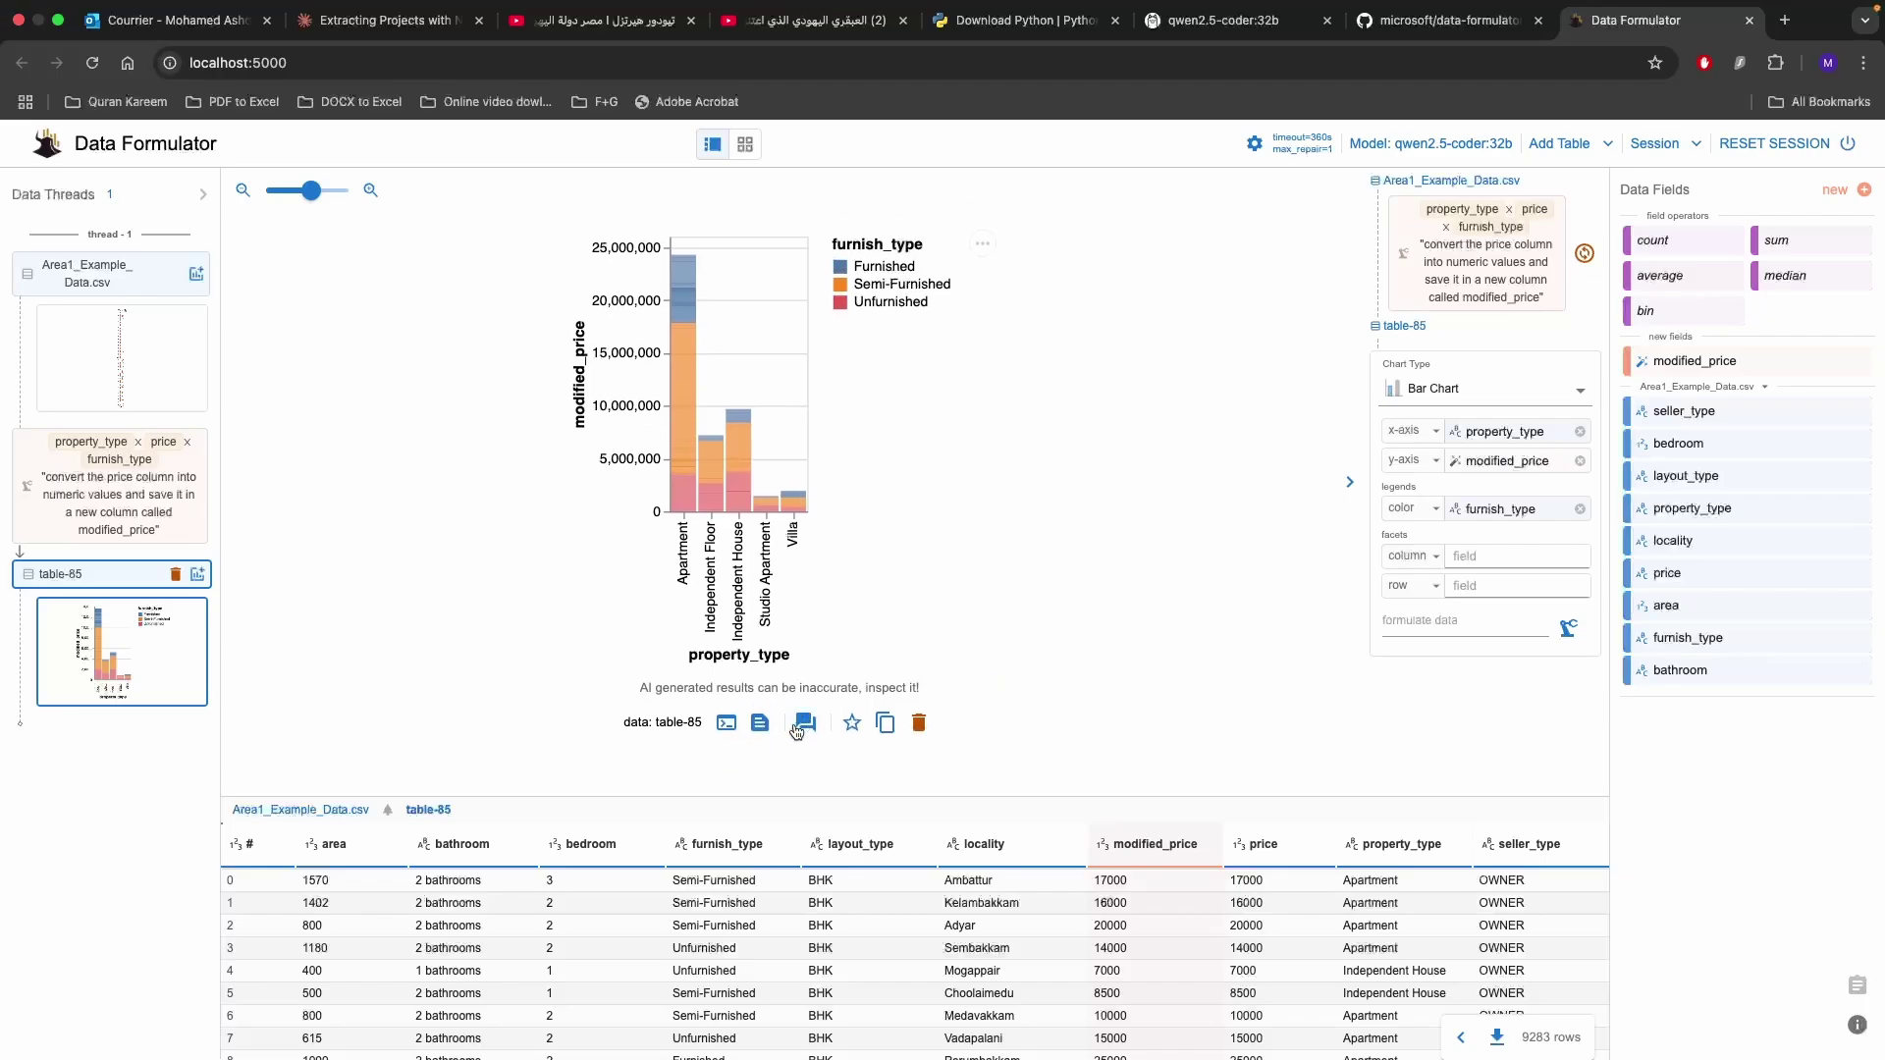
left_click(805, 725)
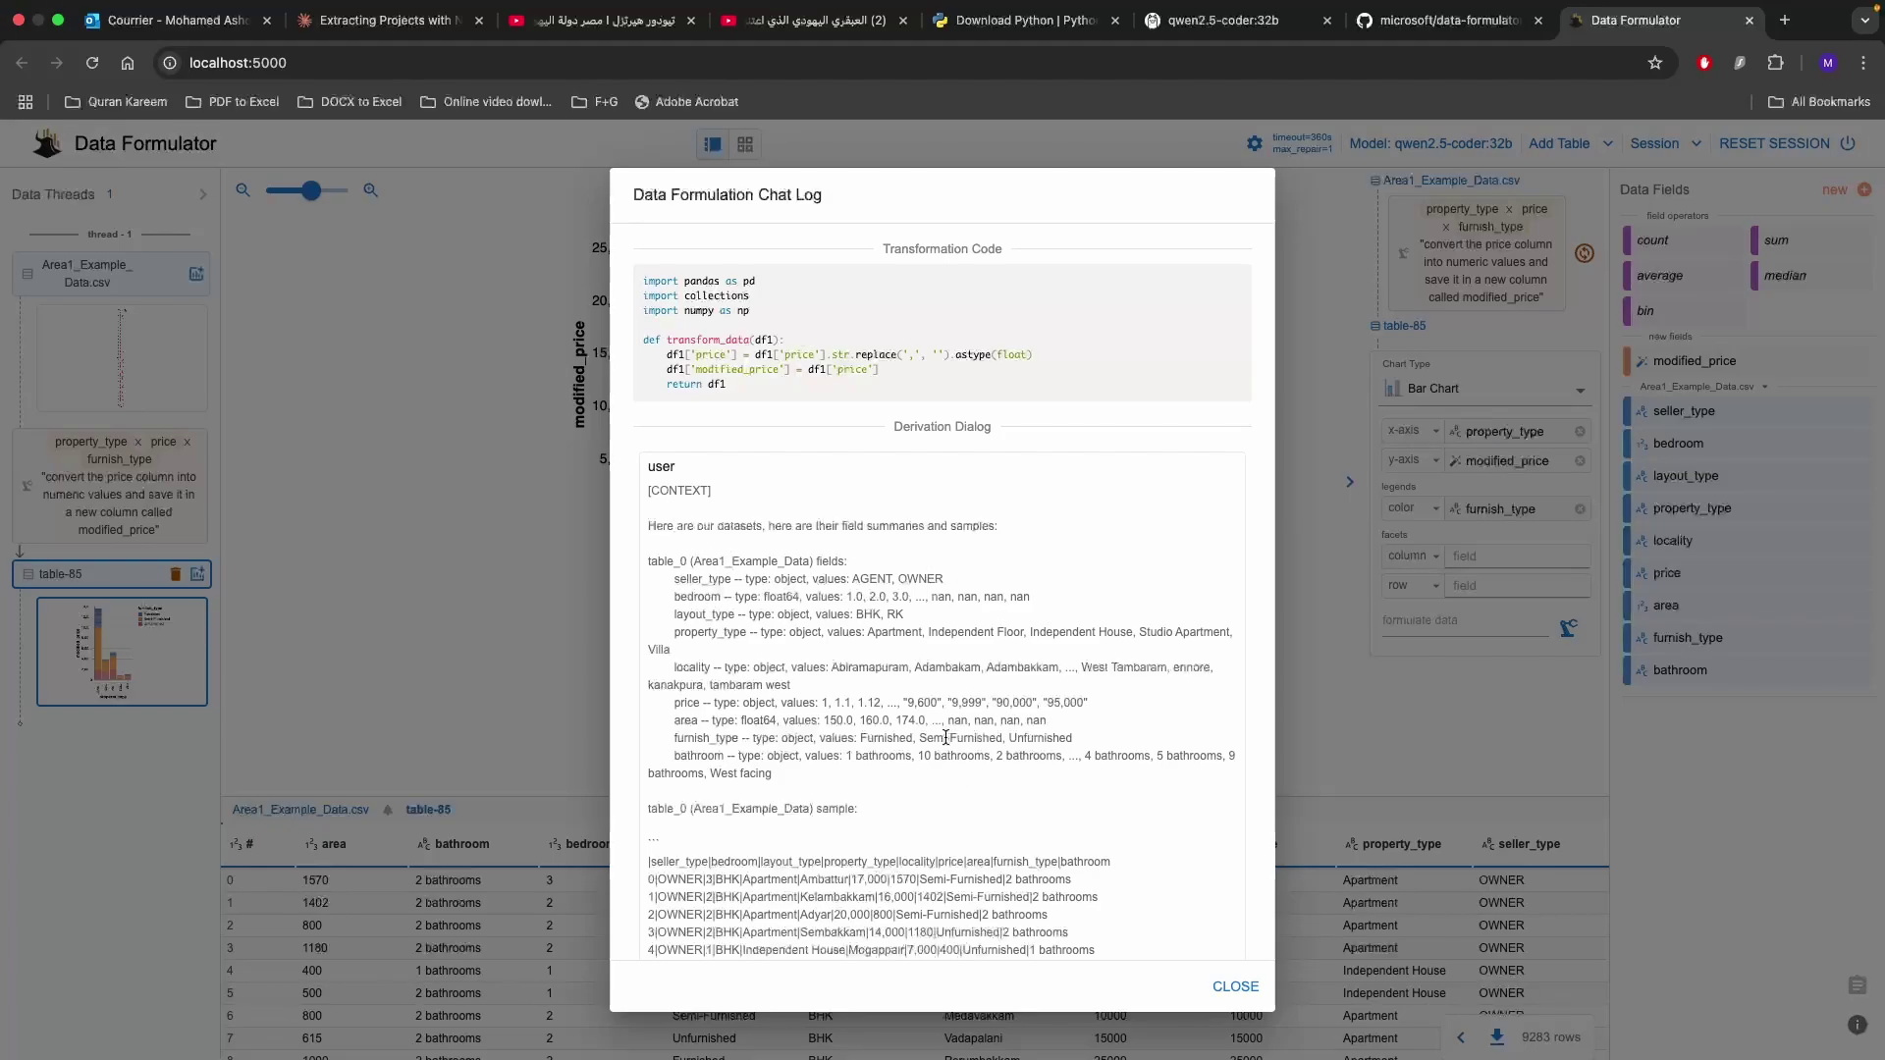
scroll(946, 736, "down", 1)
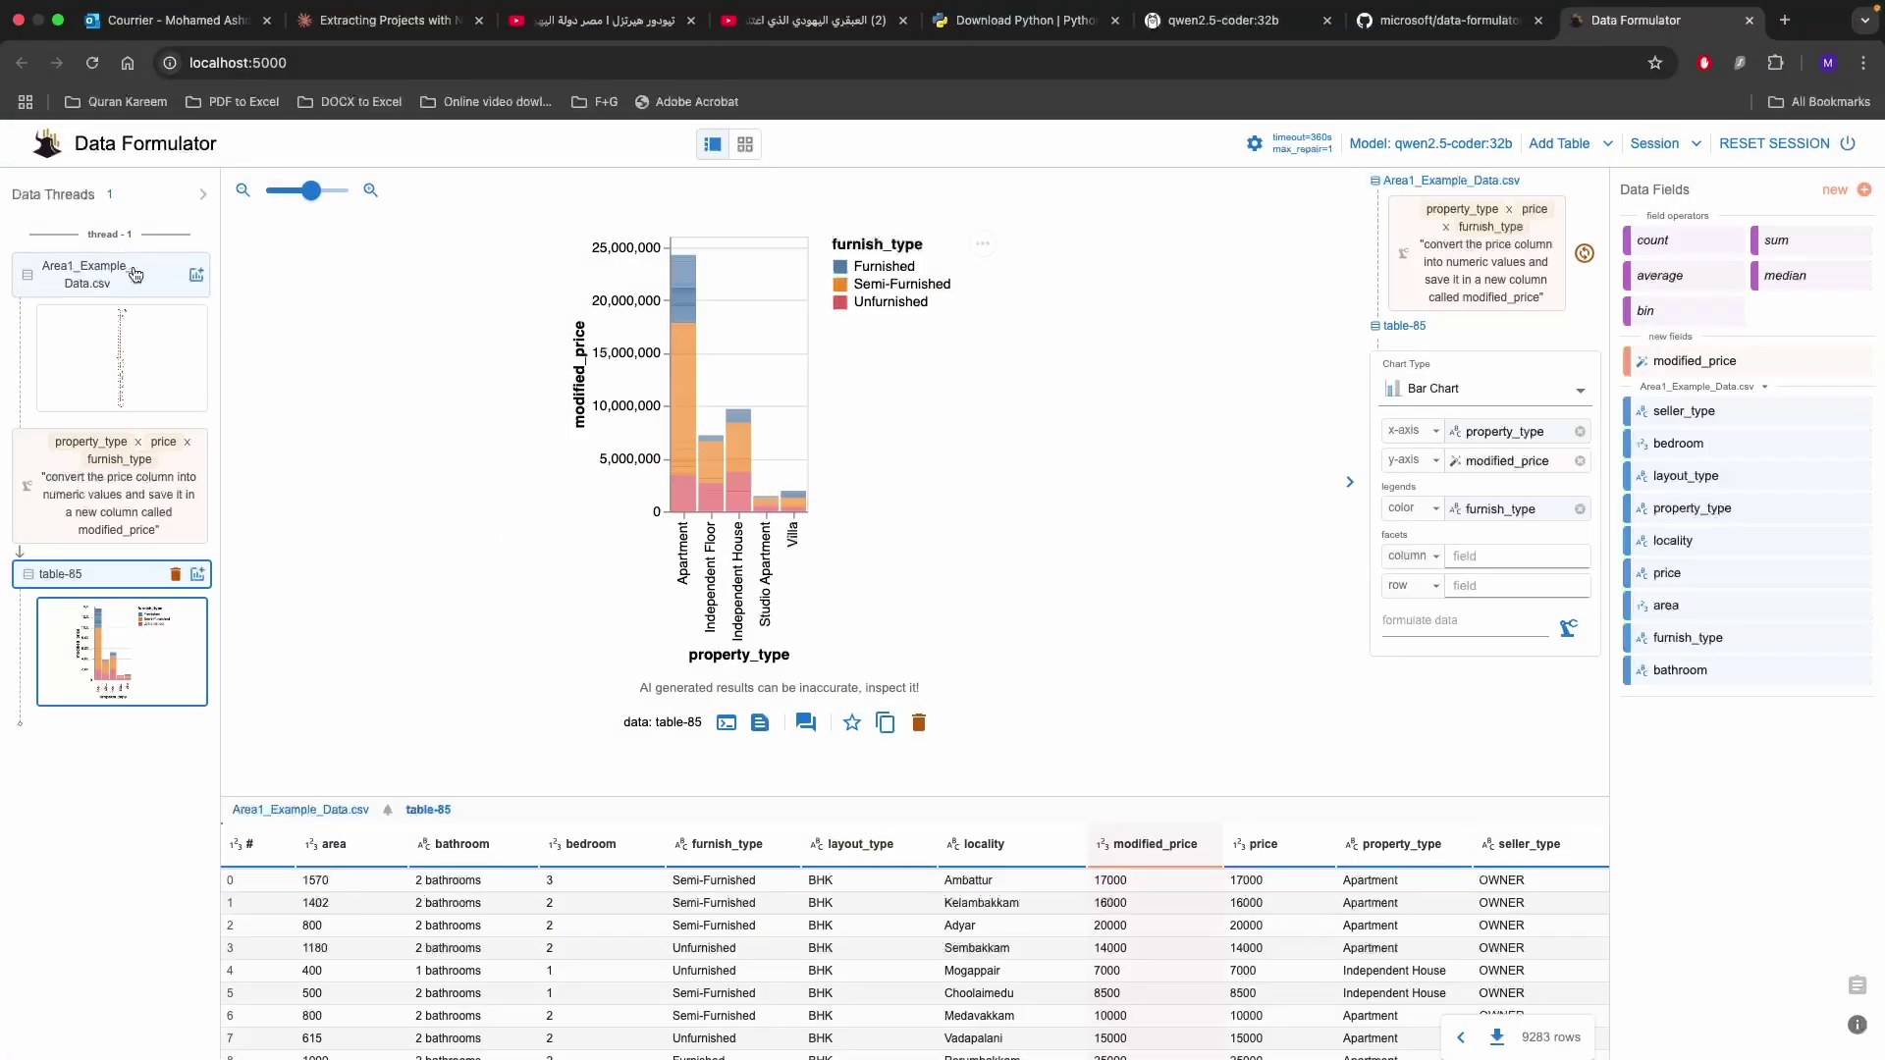
Start an Auto chart on Area1_Example_Data.csv requesting average area per property type and furnish type.
left_click(197, 277)
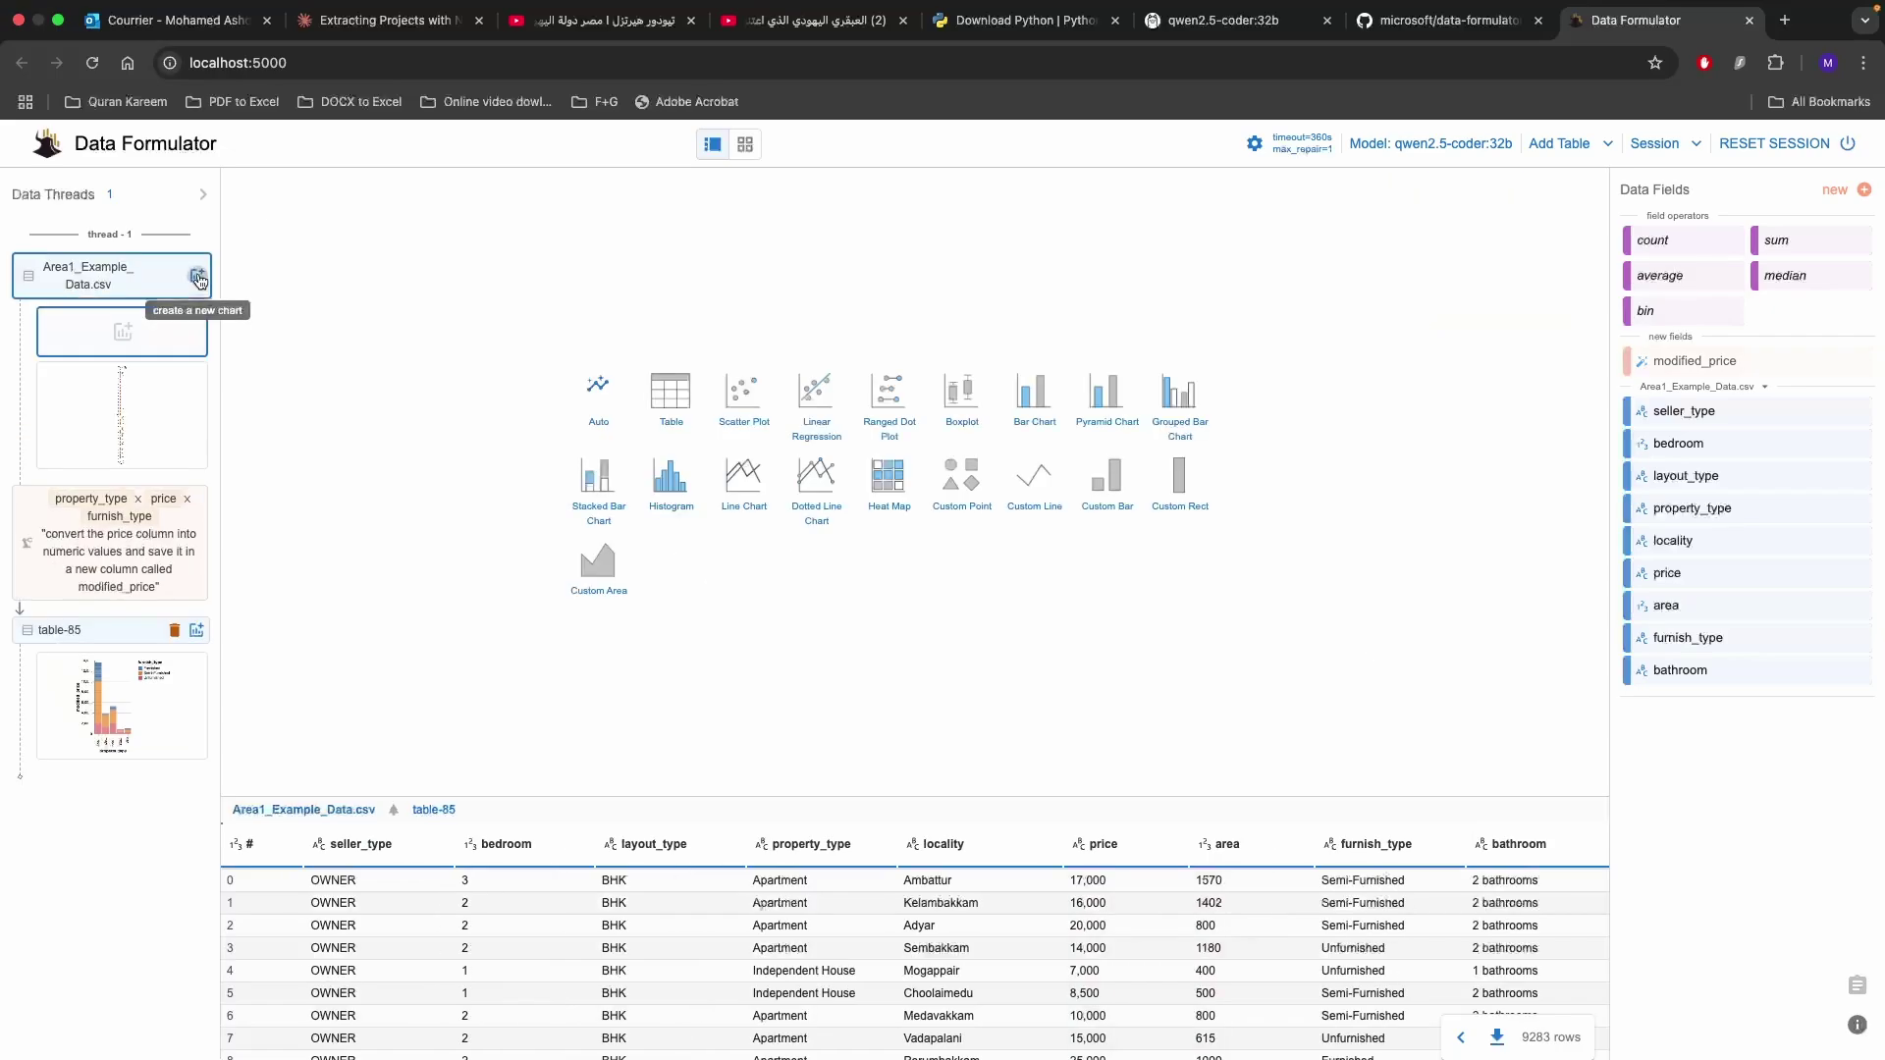
left_click(1038, 404)
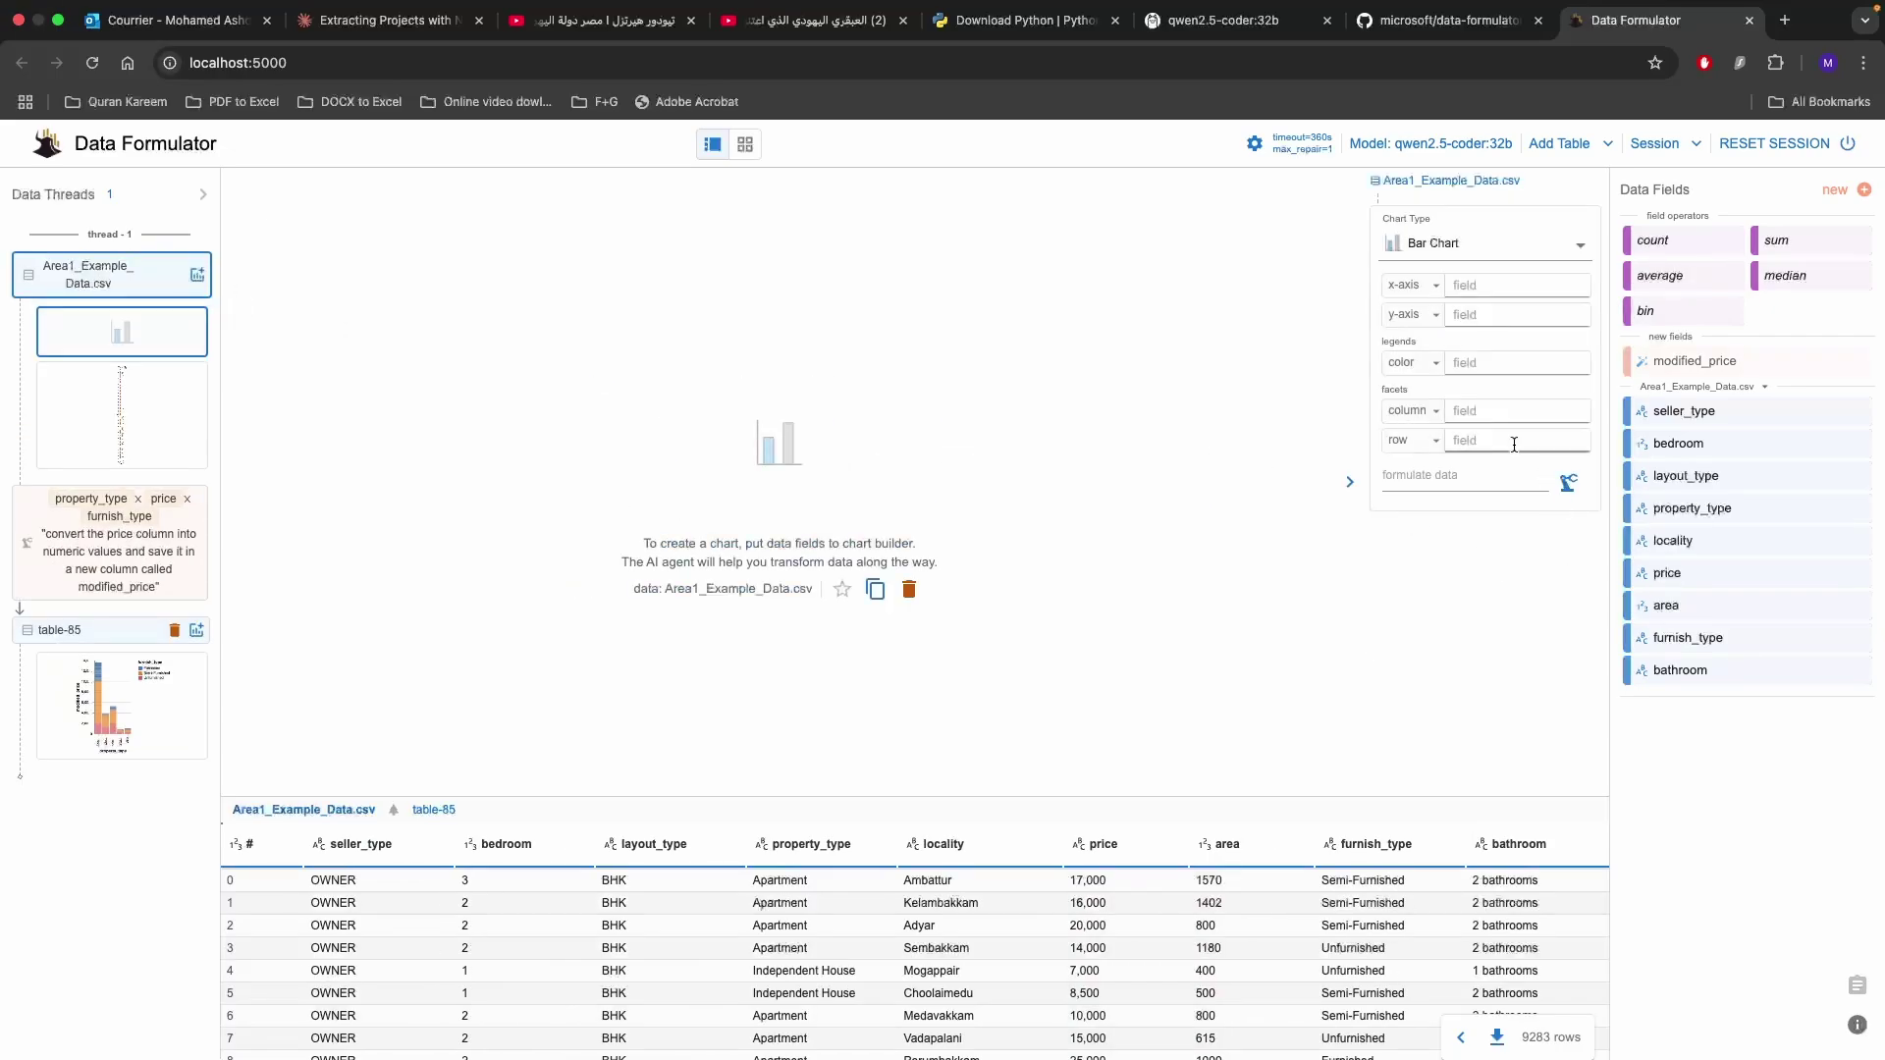
left_click(1451, 242)
left_click(1429, 268)
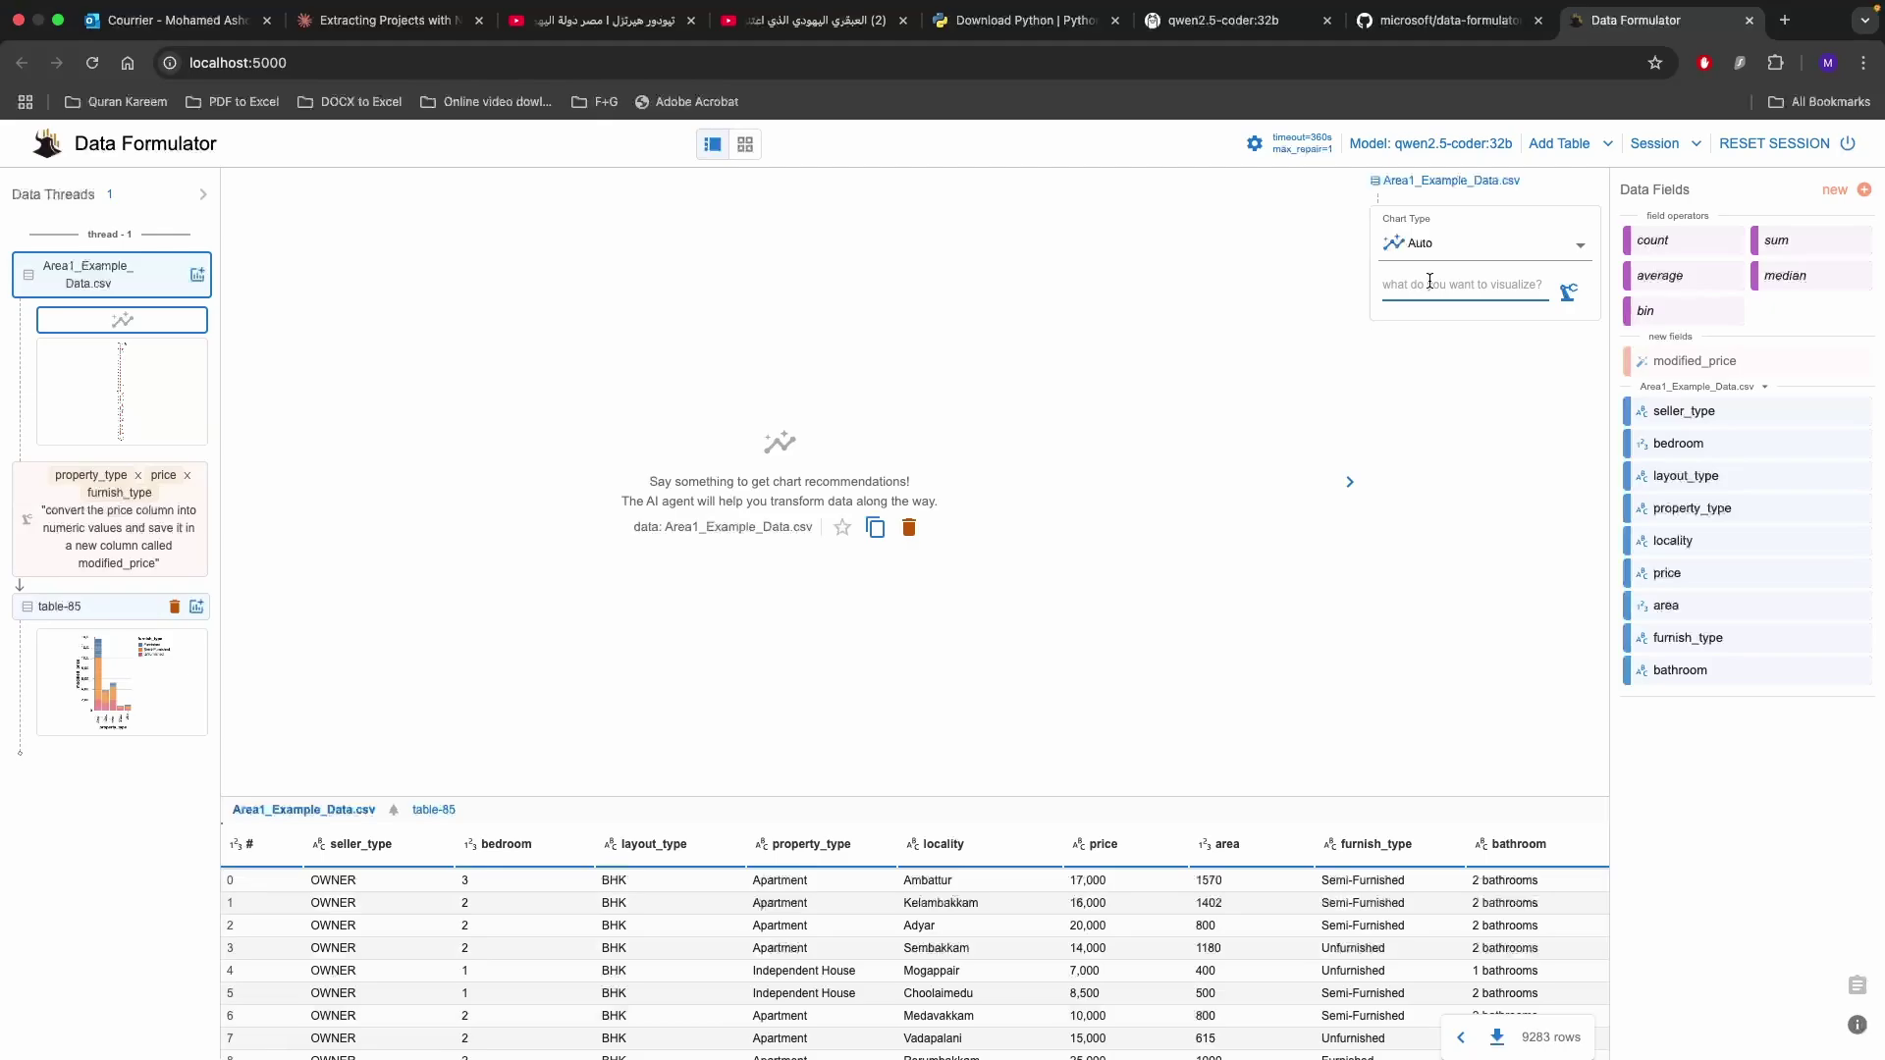
type("calculate the average area for eve")
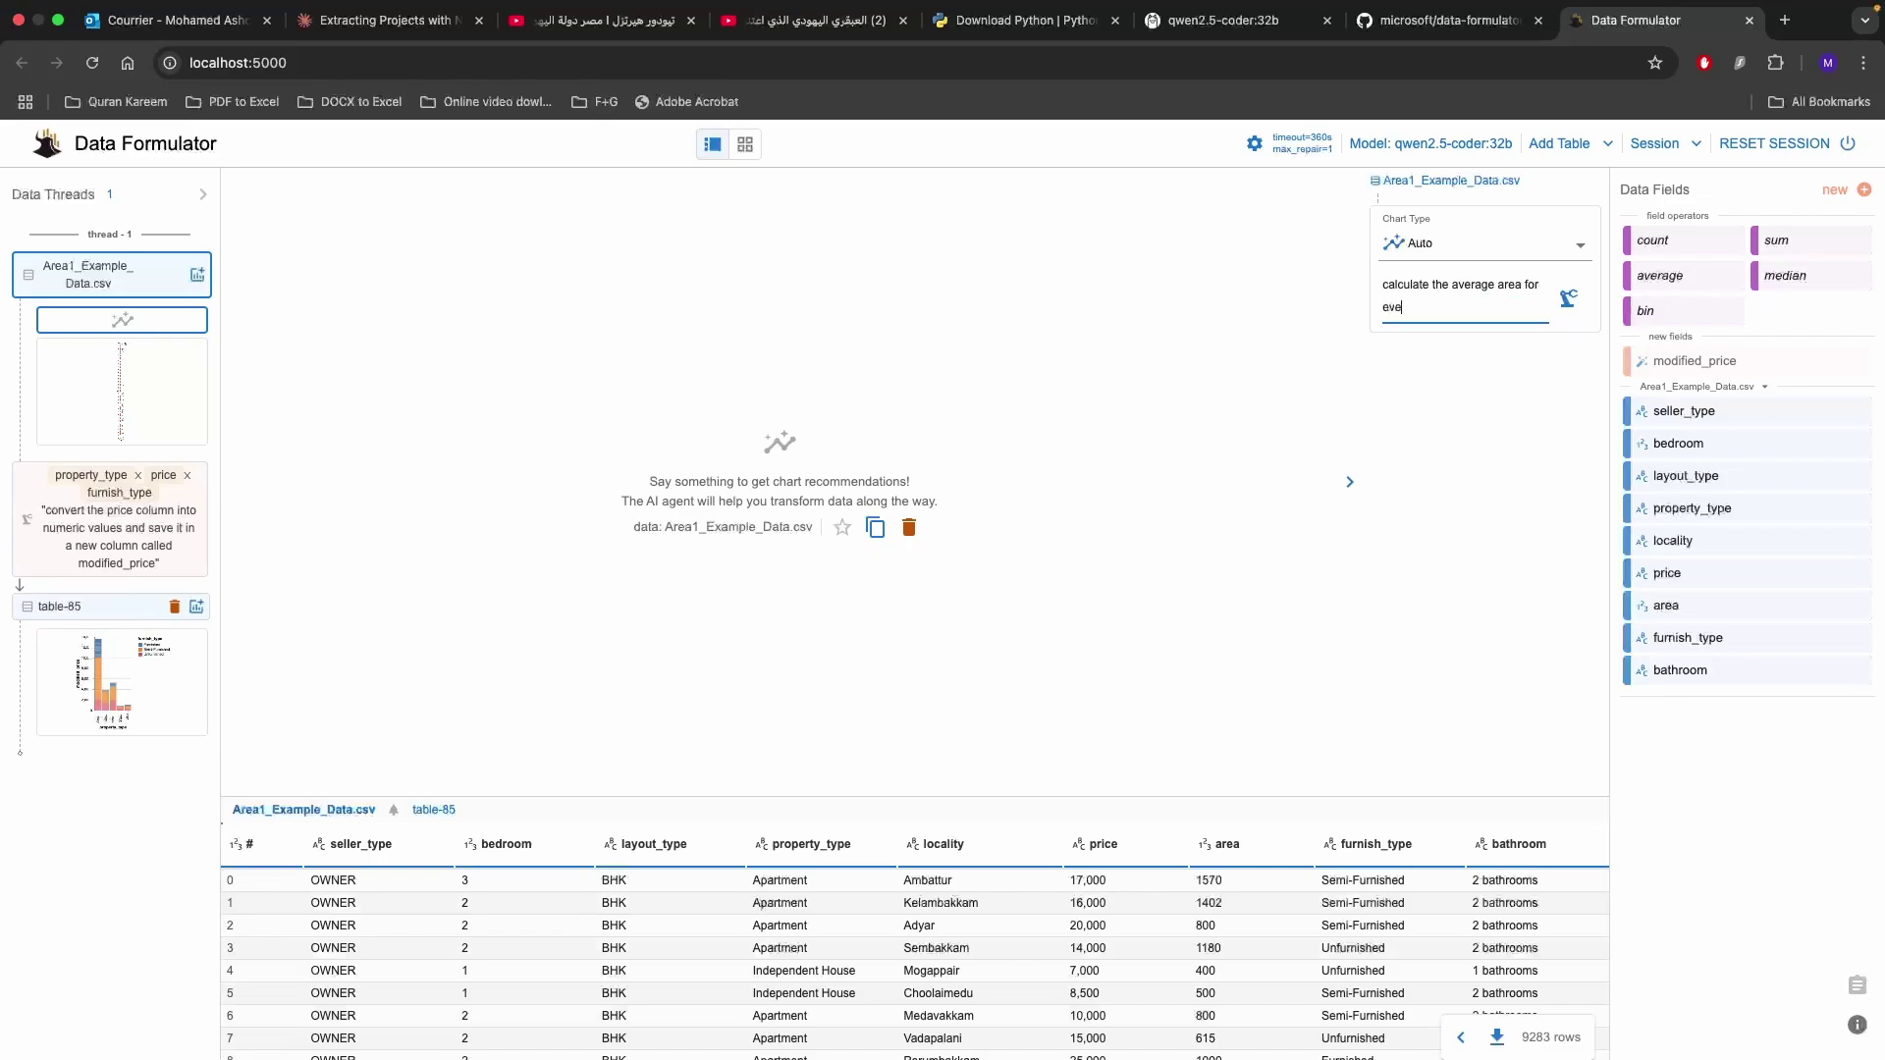
type("ry property type and every furnish type.")
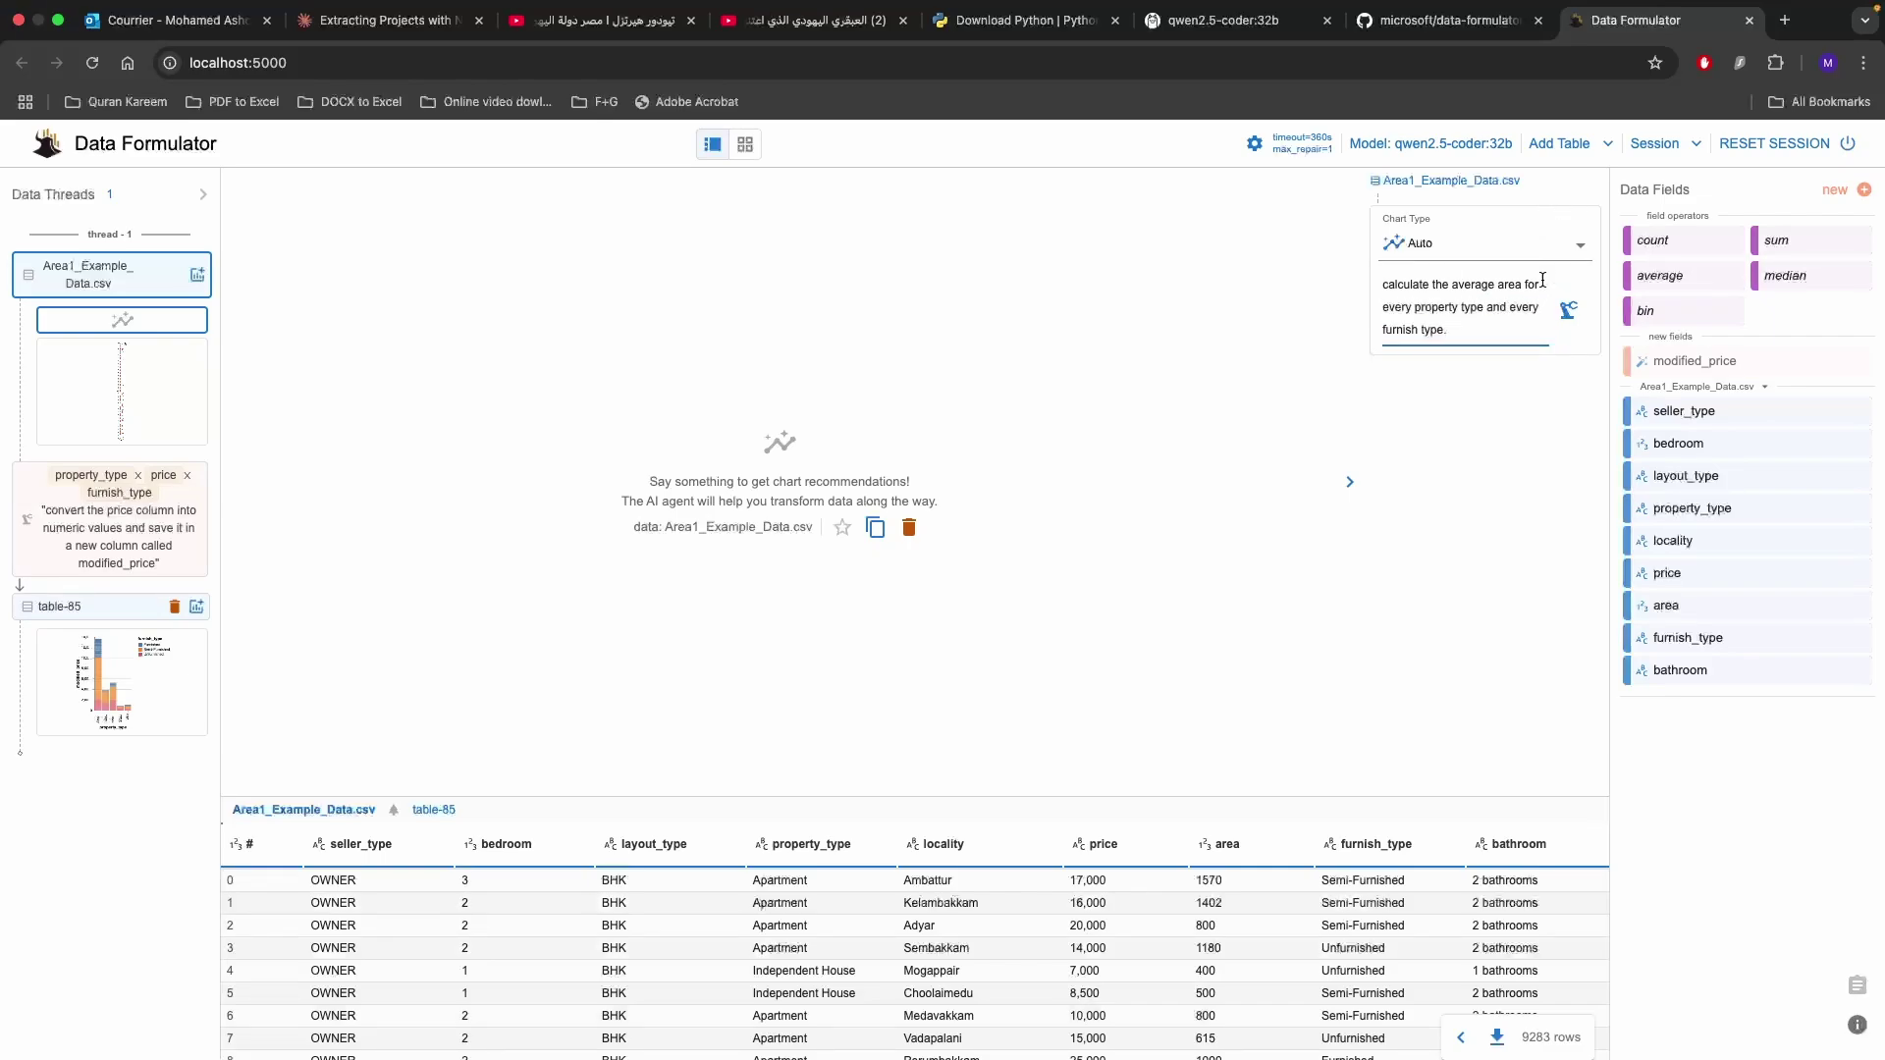
Generate table-18 and stack average_area bars by furnish_type, enlarging the chart twice.
left_click(1567, 312)
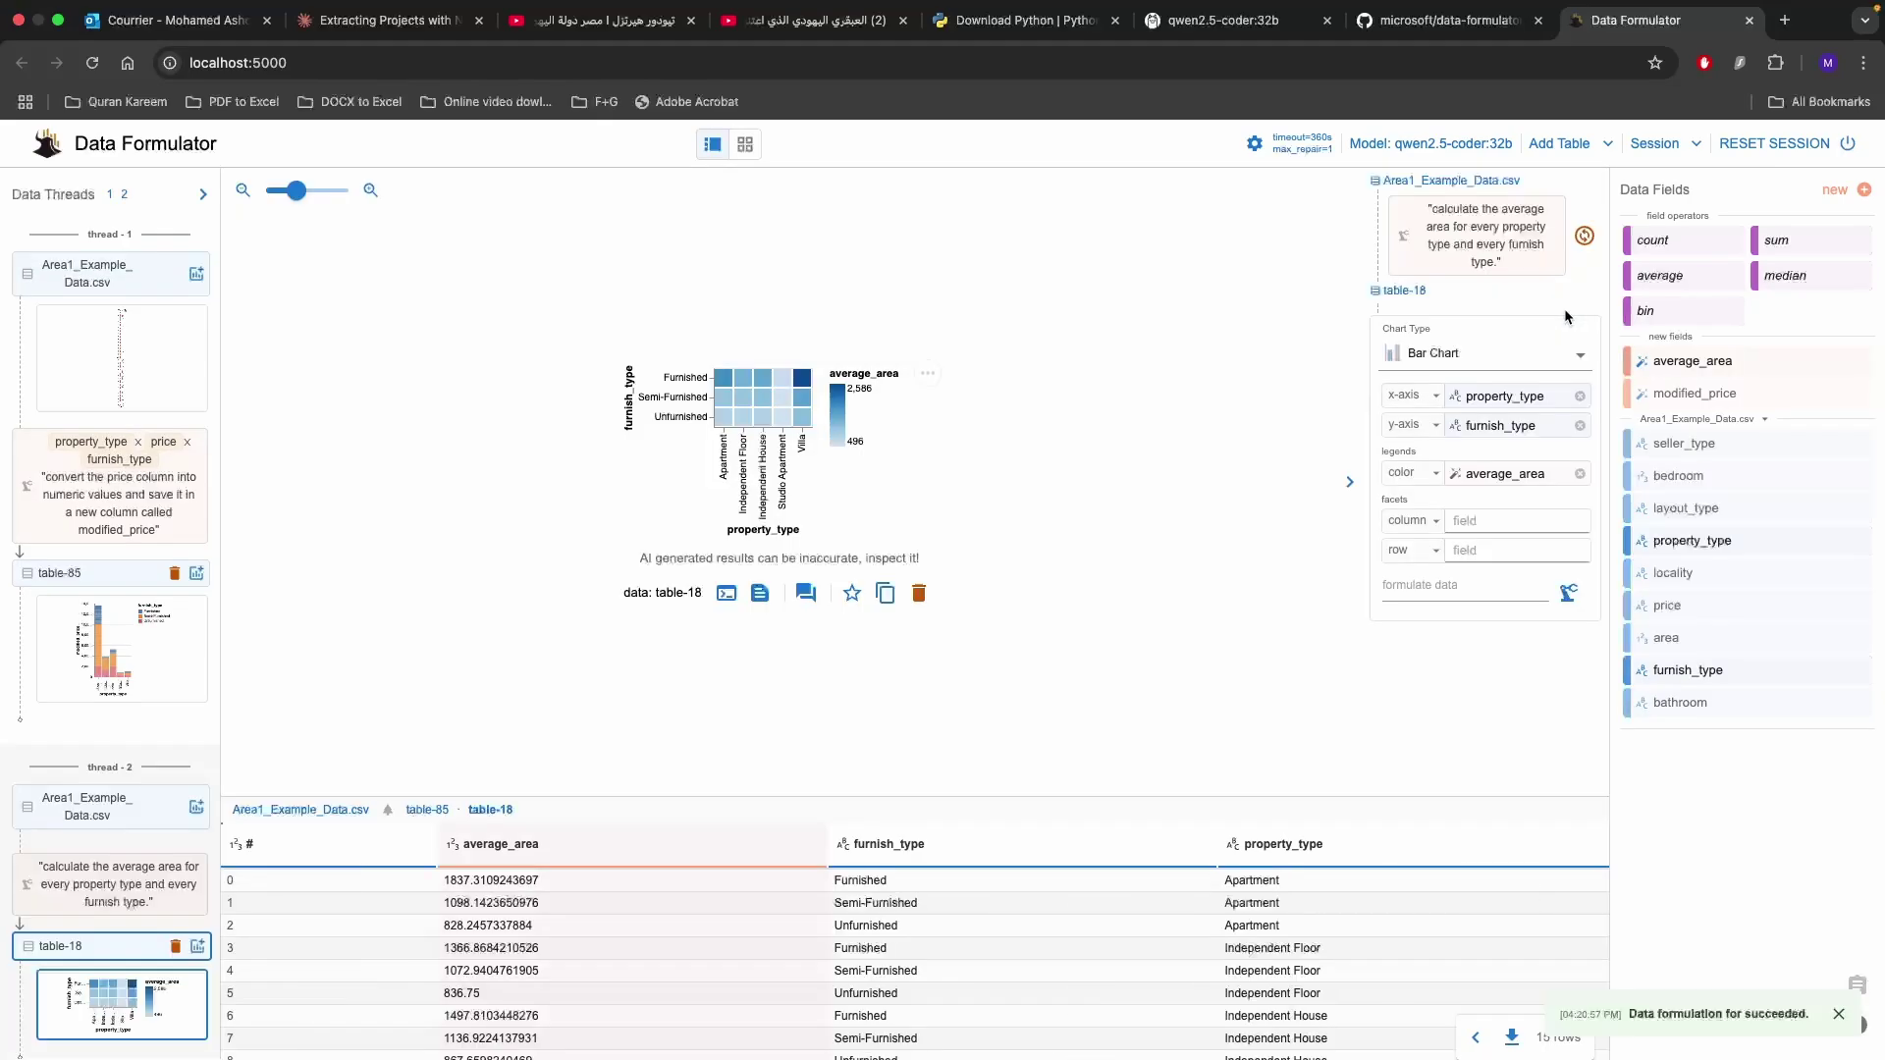
left_click_drag(1499, 434, 1497, 523)
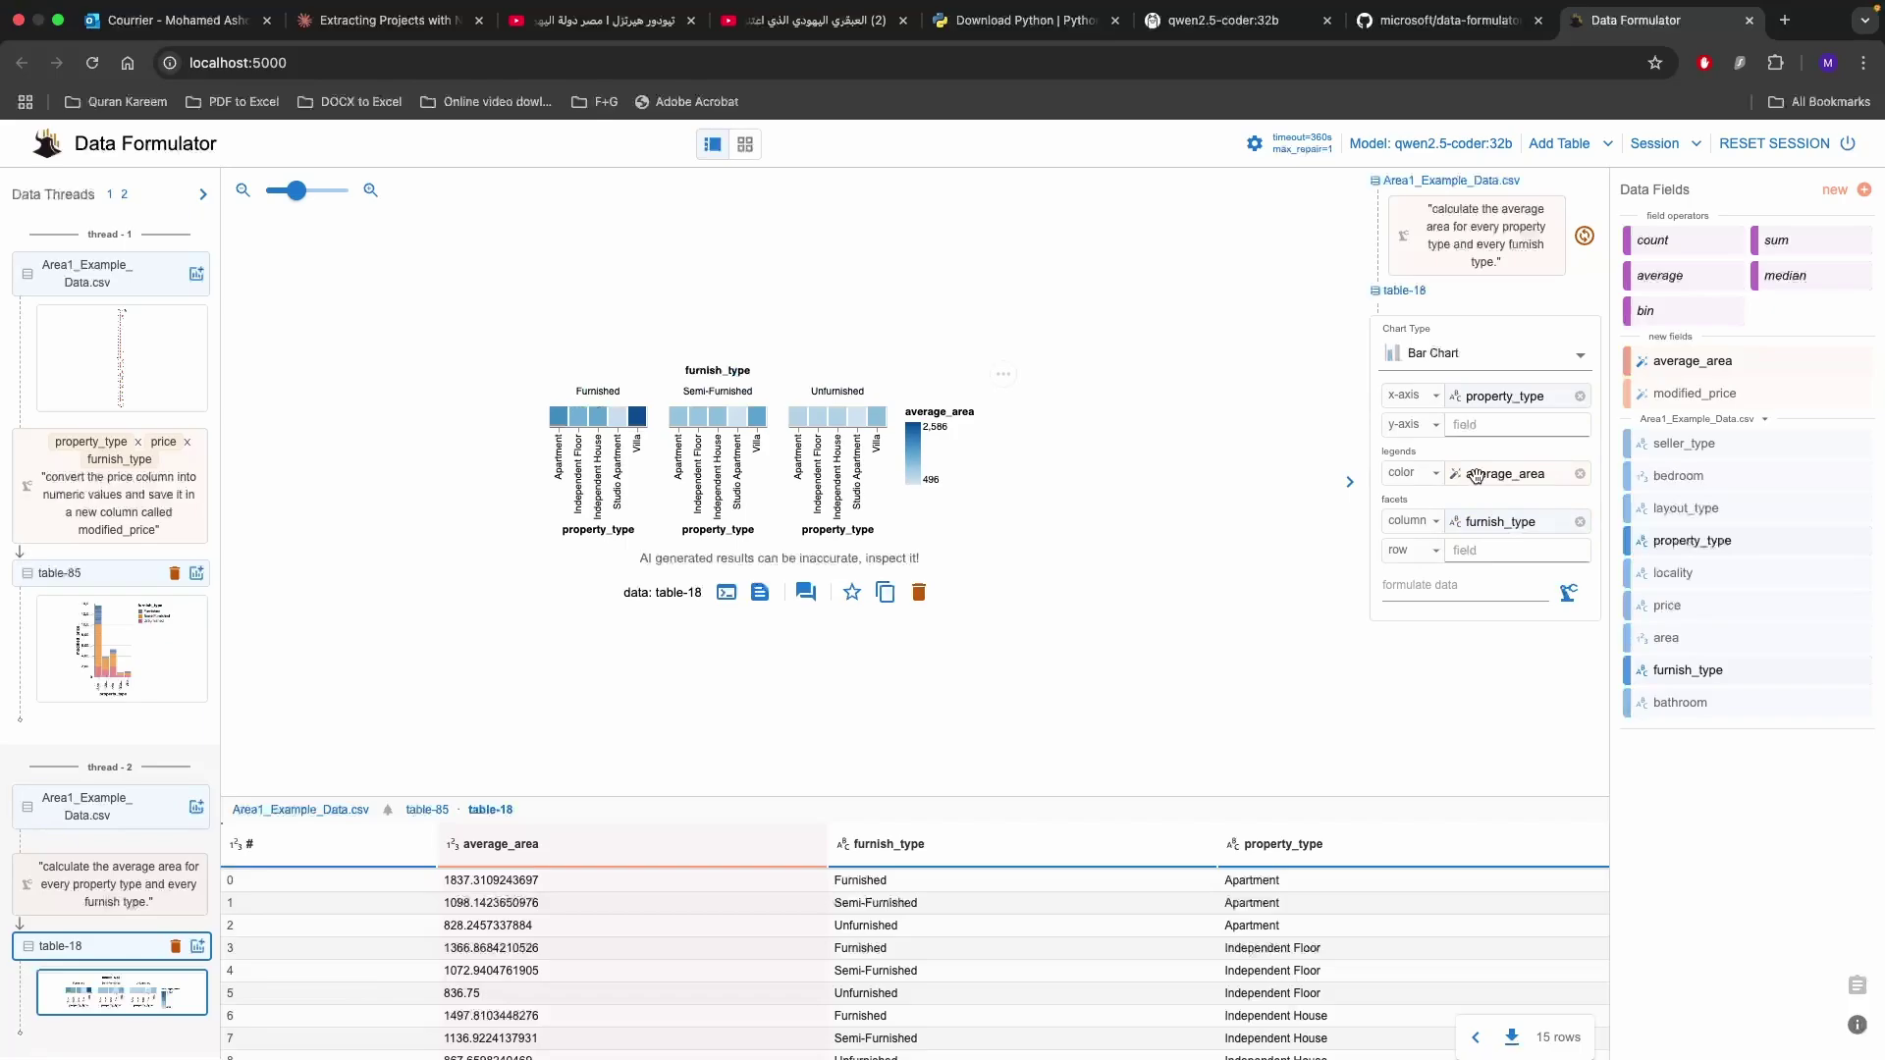
left_click_drag(1471, 429, 1473, 427)
left_click_drag(1493, 521, 1517, 476)
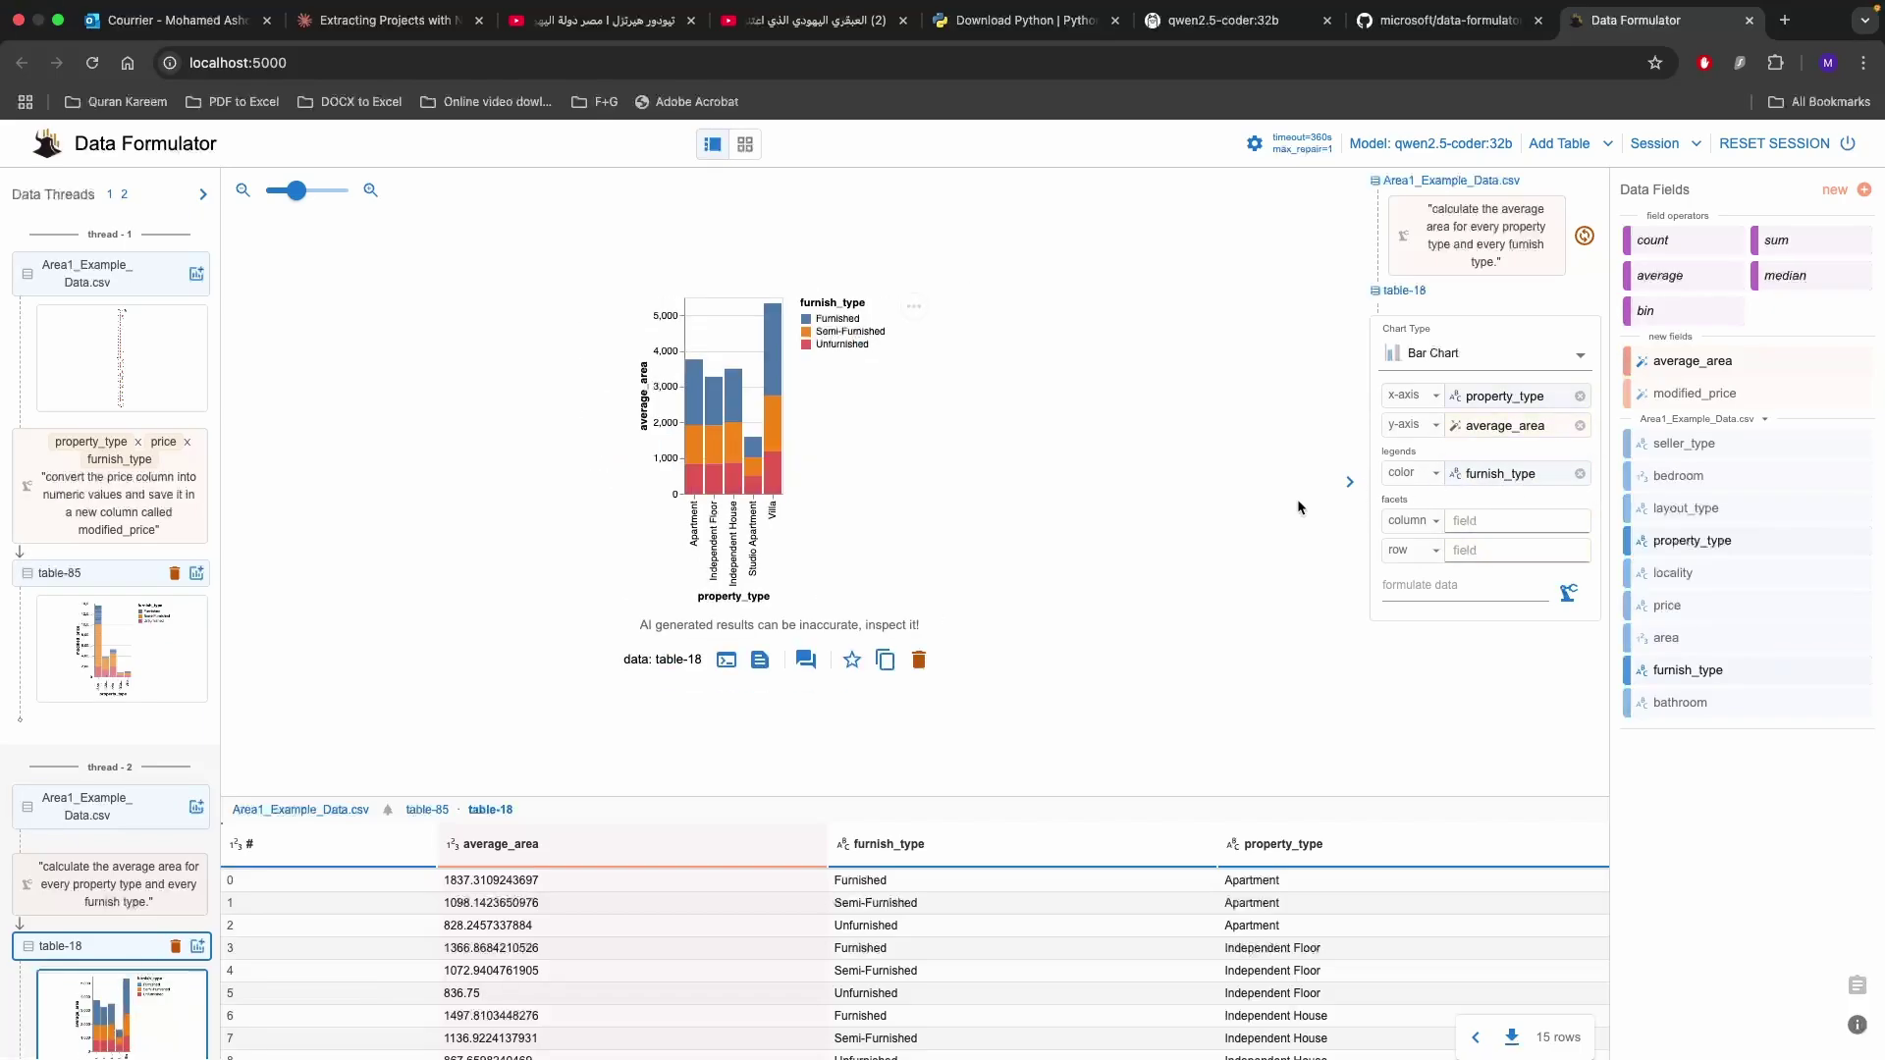
left_click(370, 189)
left_click(370, 189)
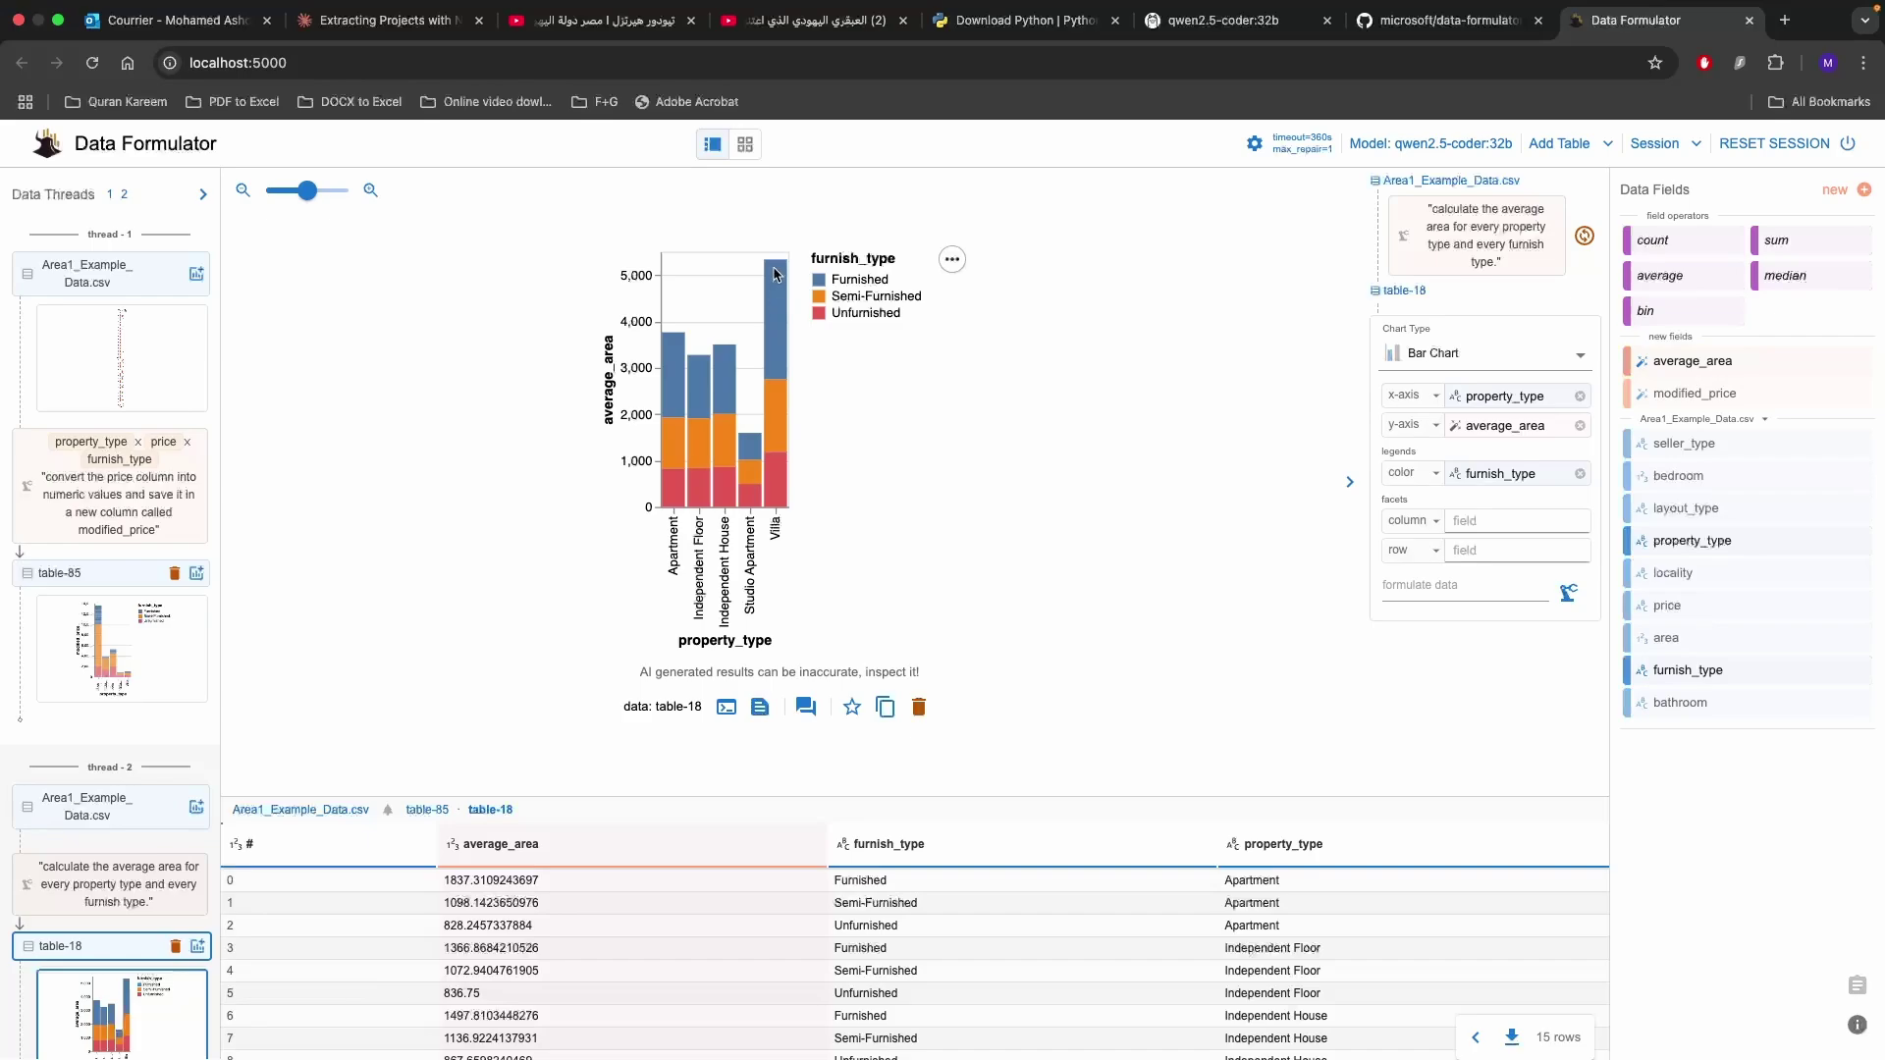
Load Area2_Example_Data.csv from file and set the new chart type to Scatter Plot.
left_click(1568, 145)
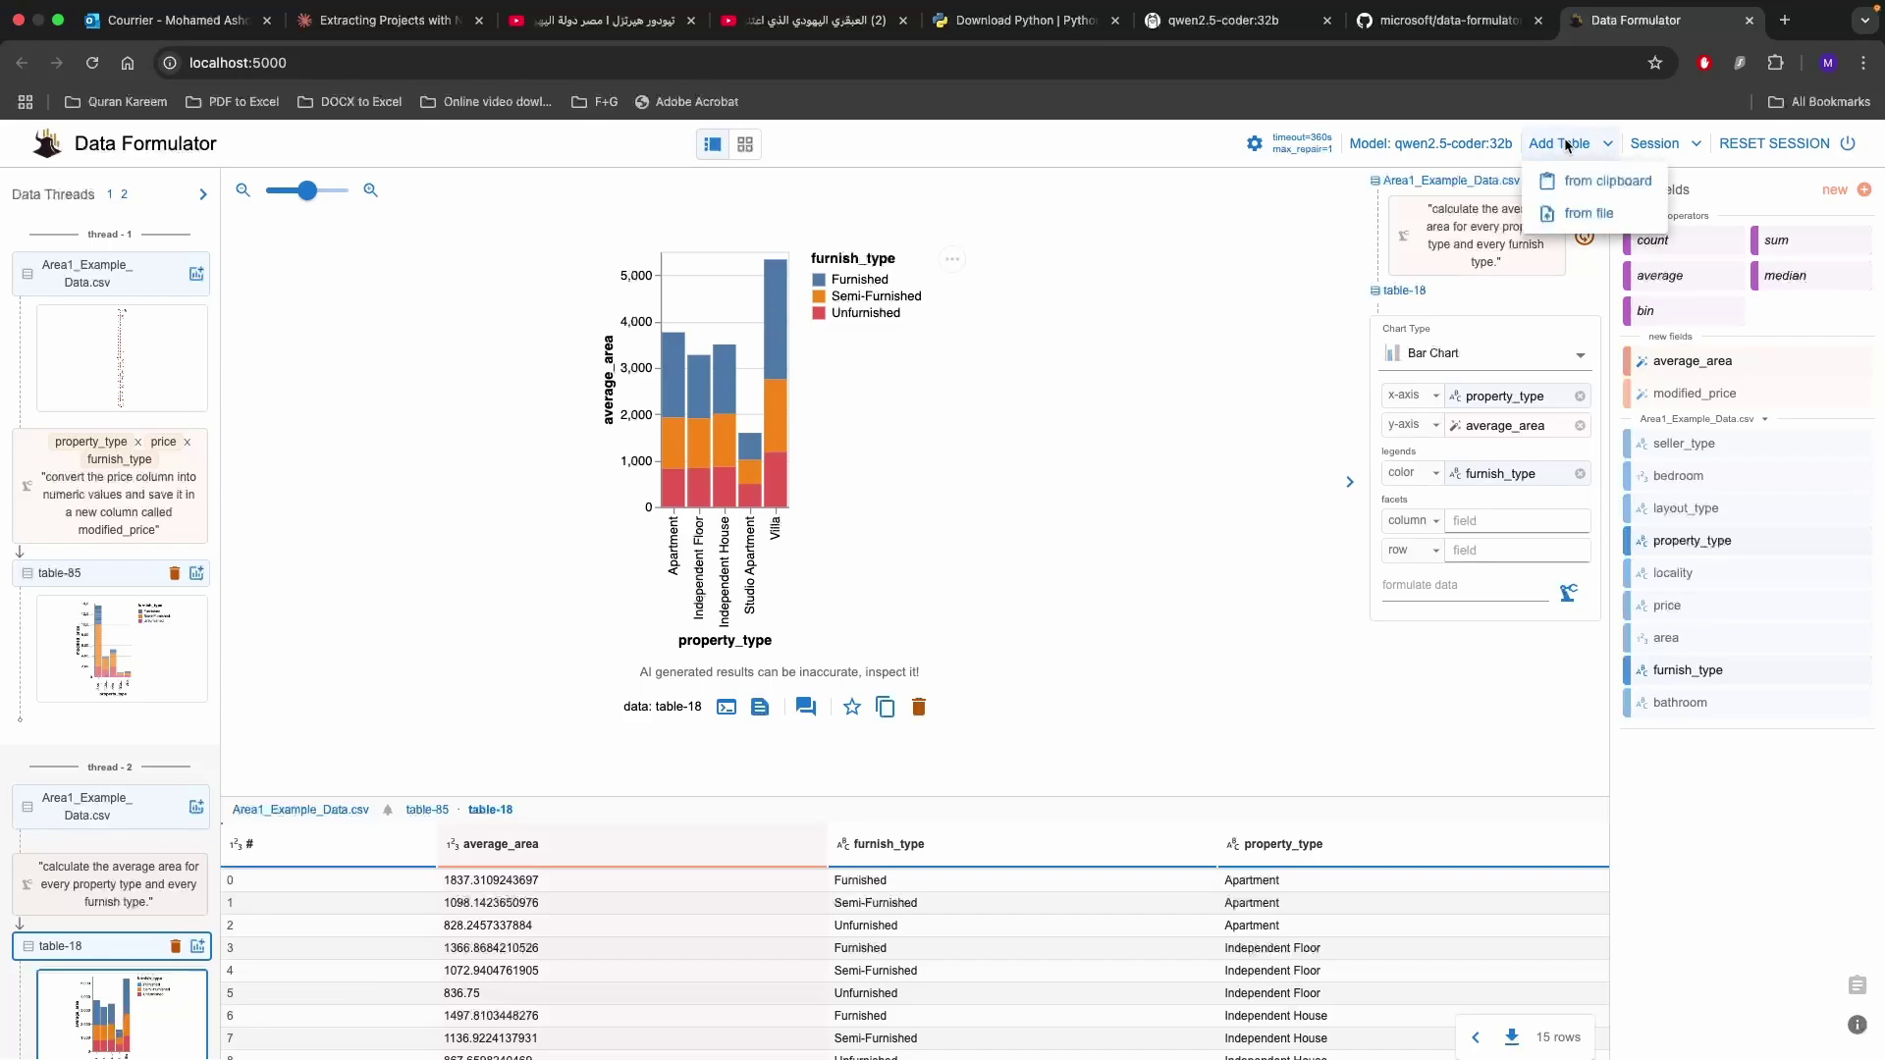
left_click(1589, 213)
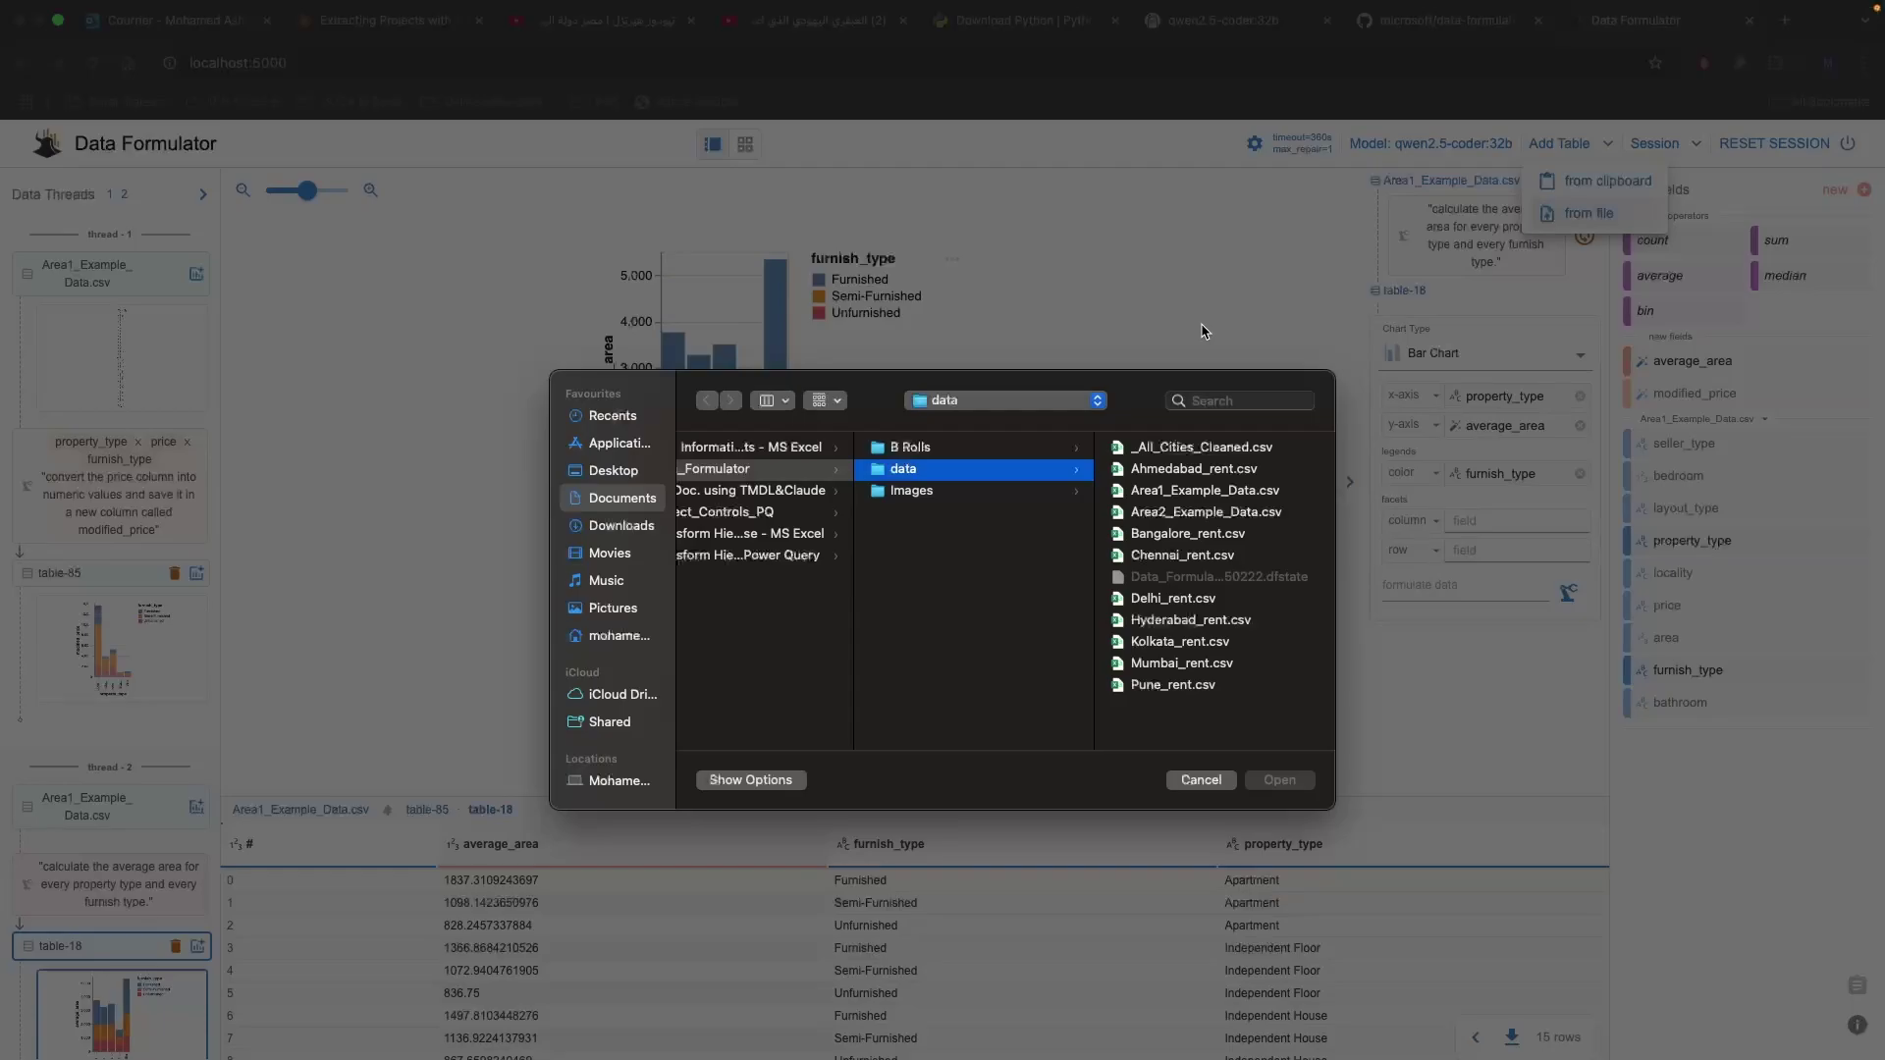
left_click(1181, 517)
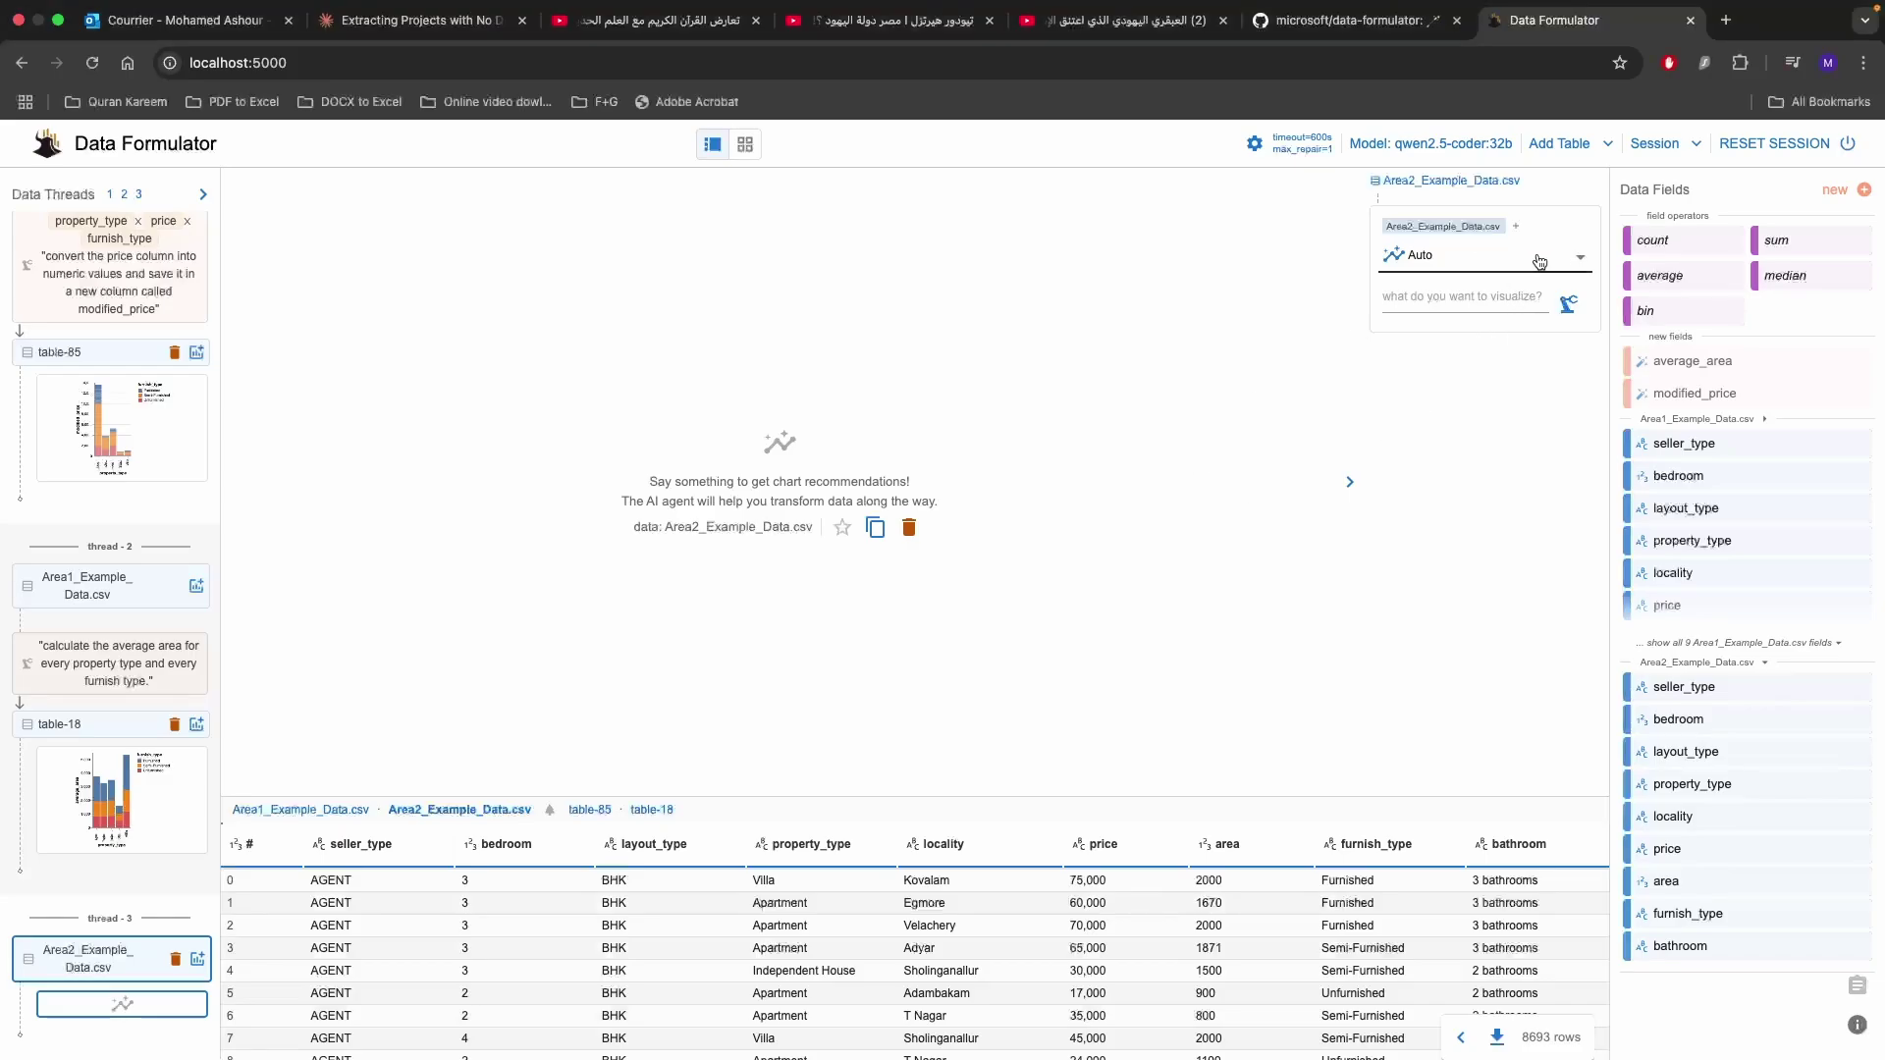
left_click(1481, 255)
left_click(1465, 357)
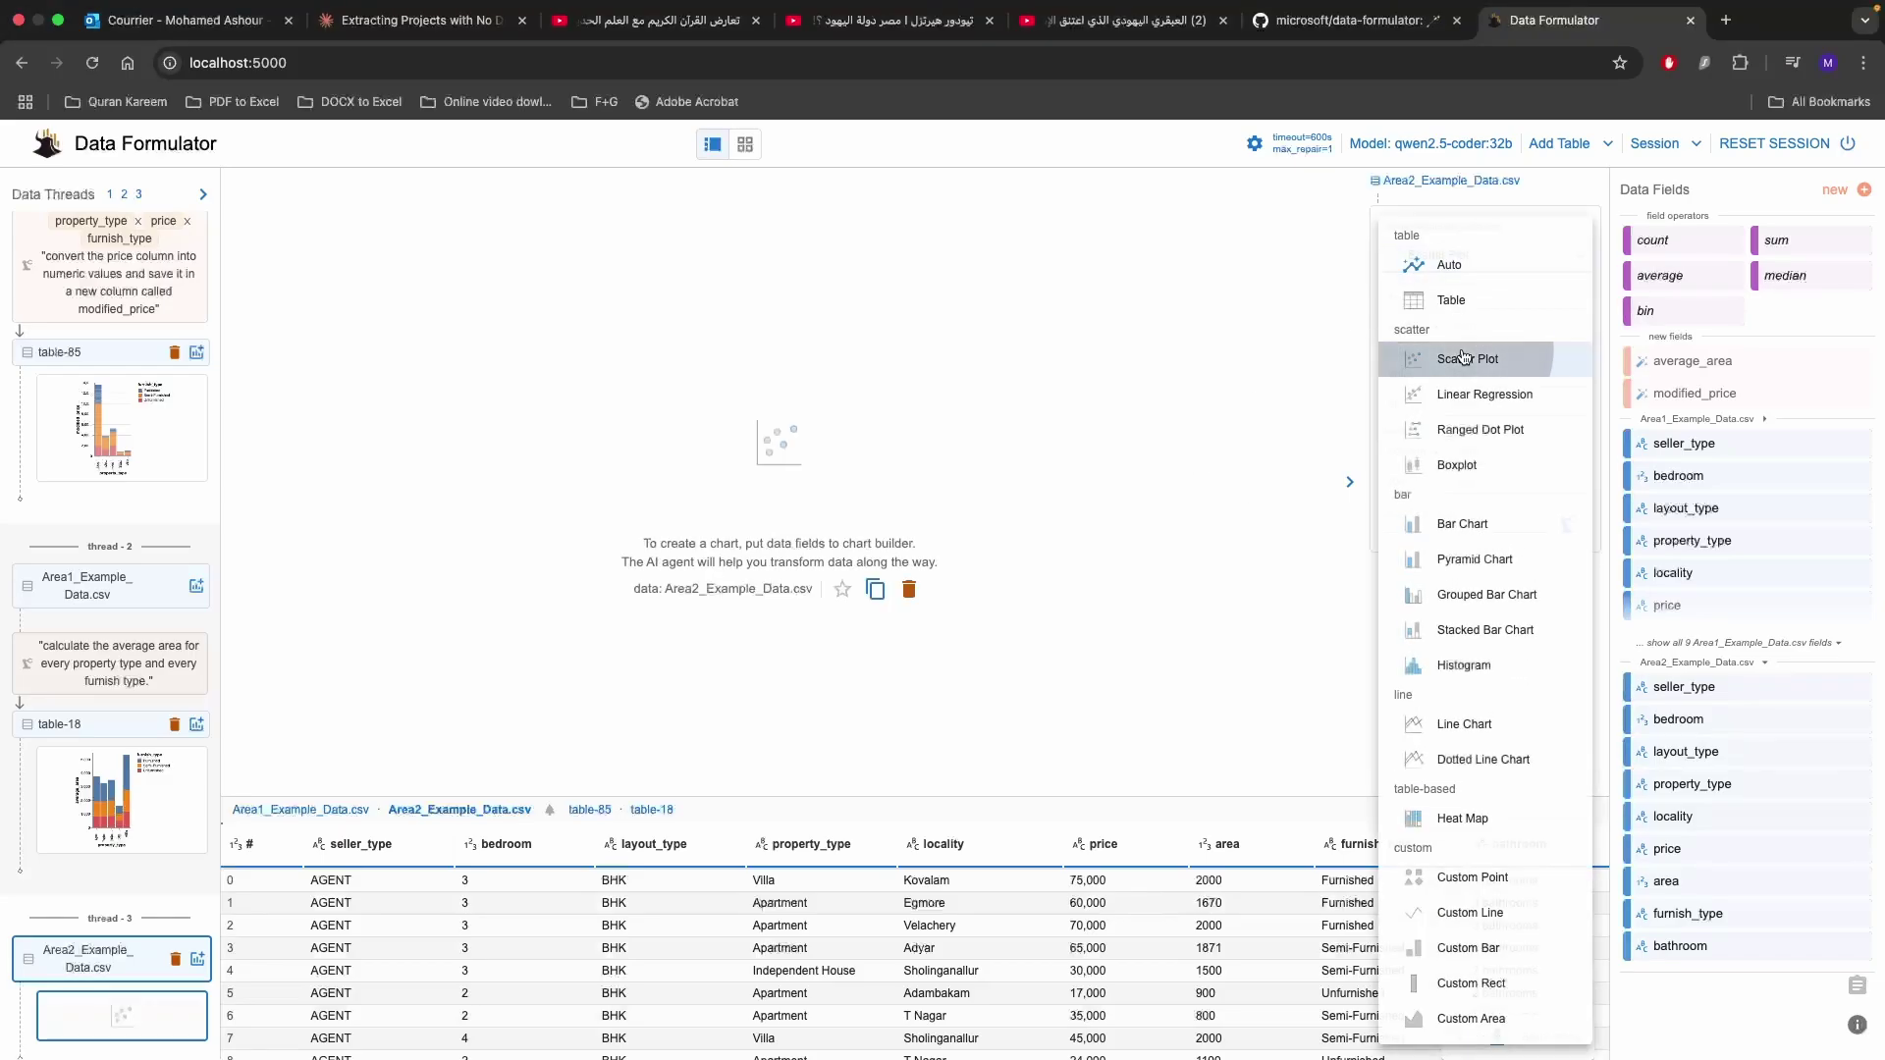
Reopen the load-from-file option and cancel without adding another table.
left_click(1584, 146)
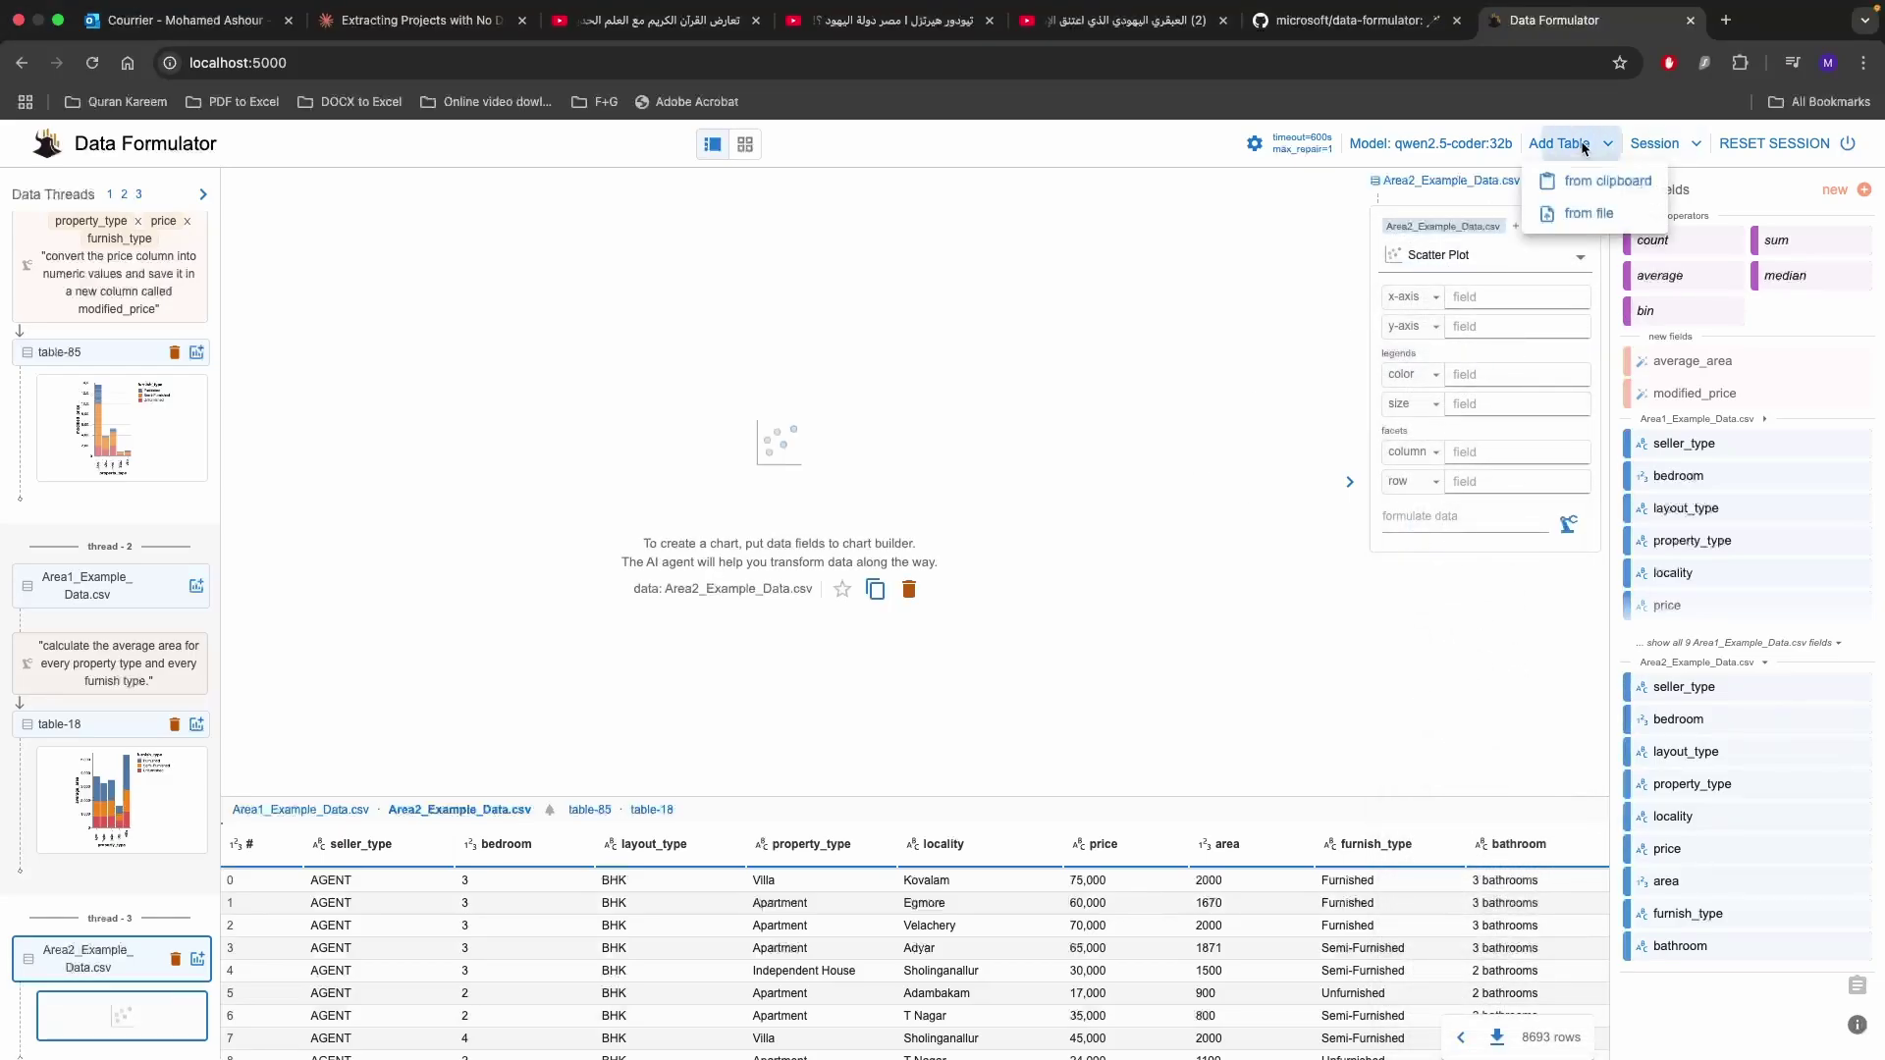
left_click(1585, 212)
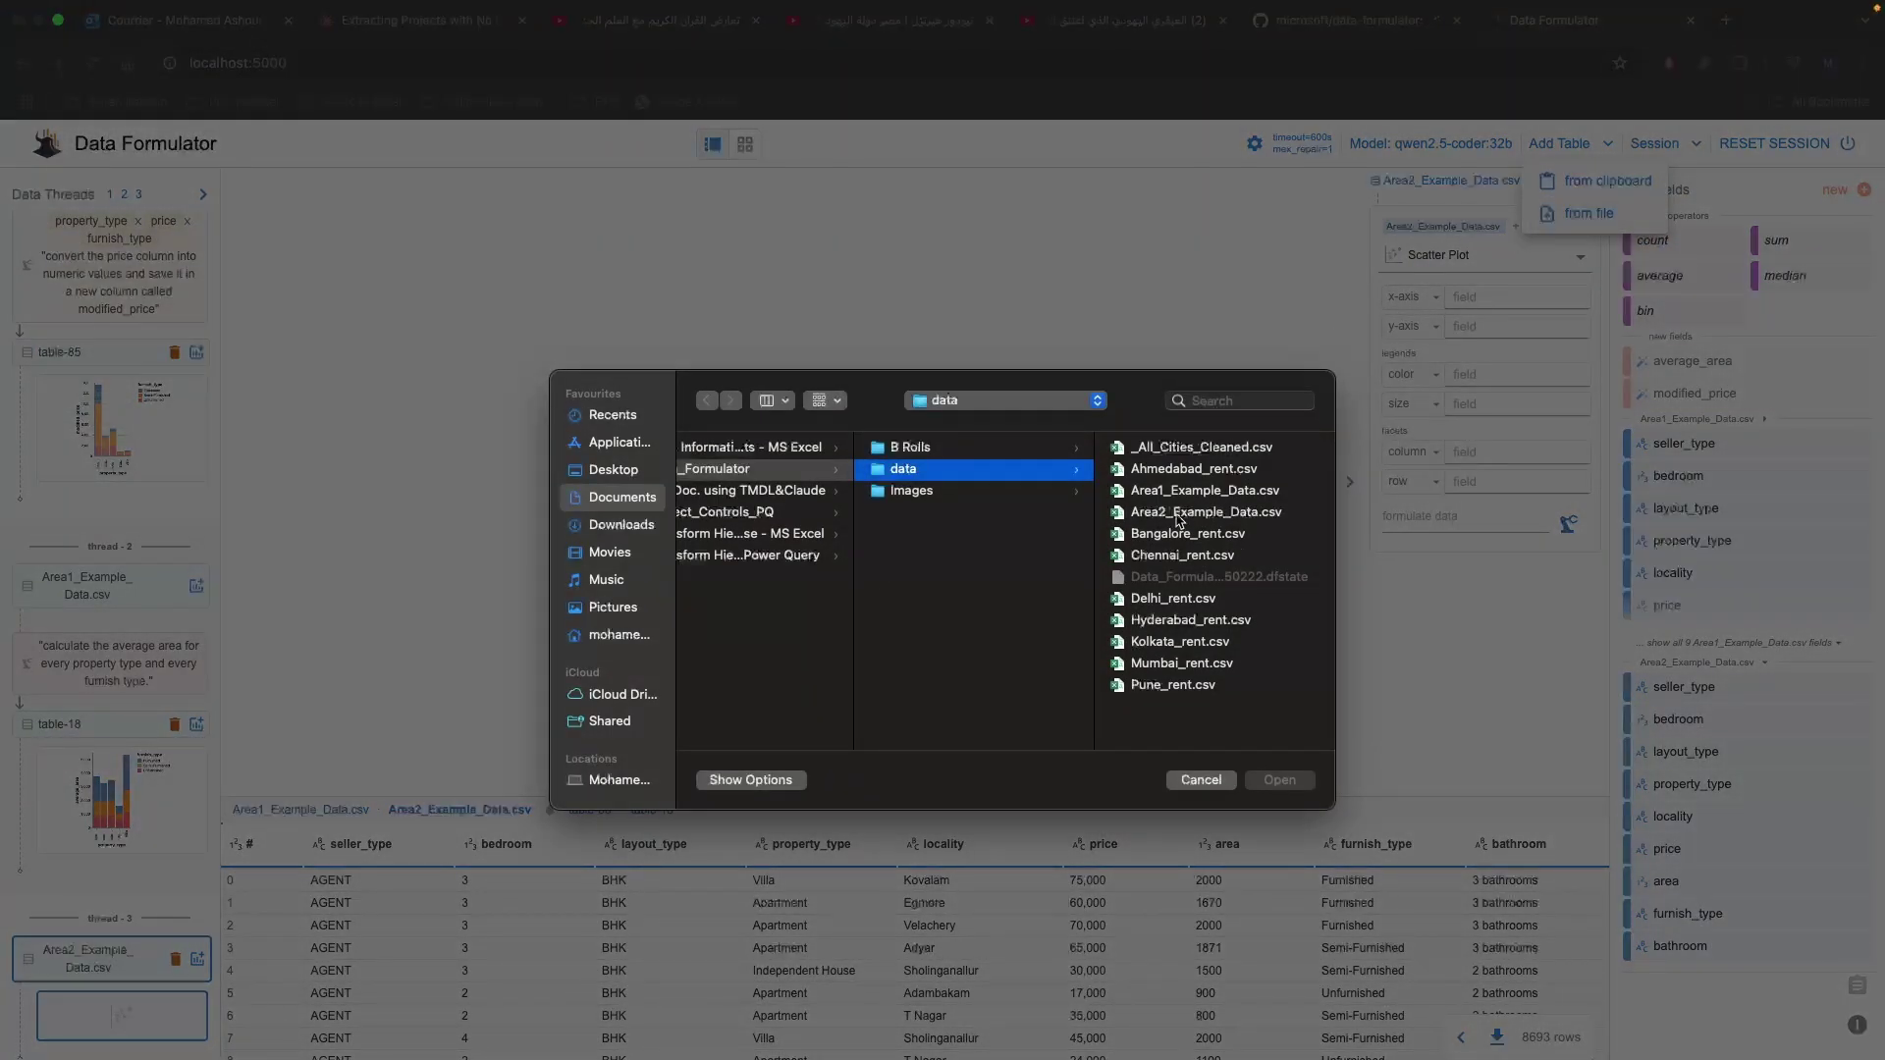
left_click(1202, 780)
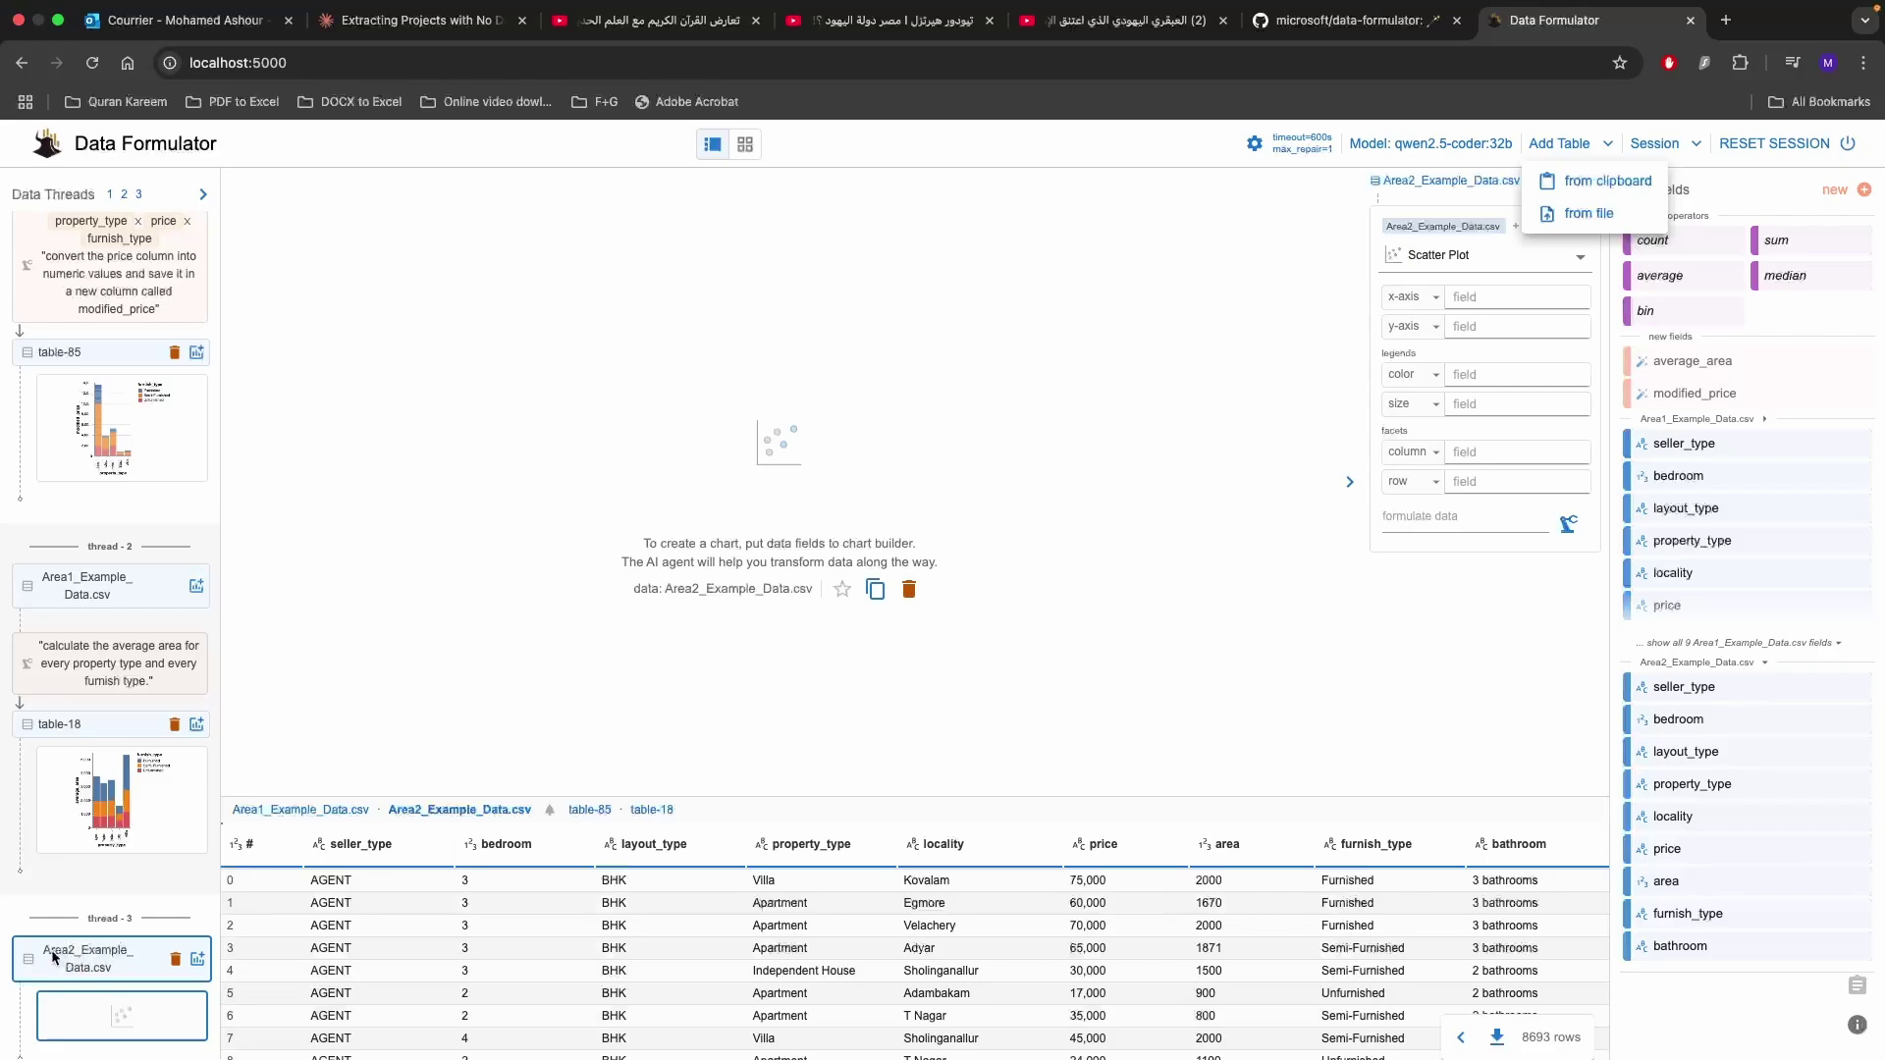
left_click(1191, 403)
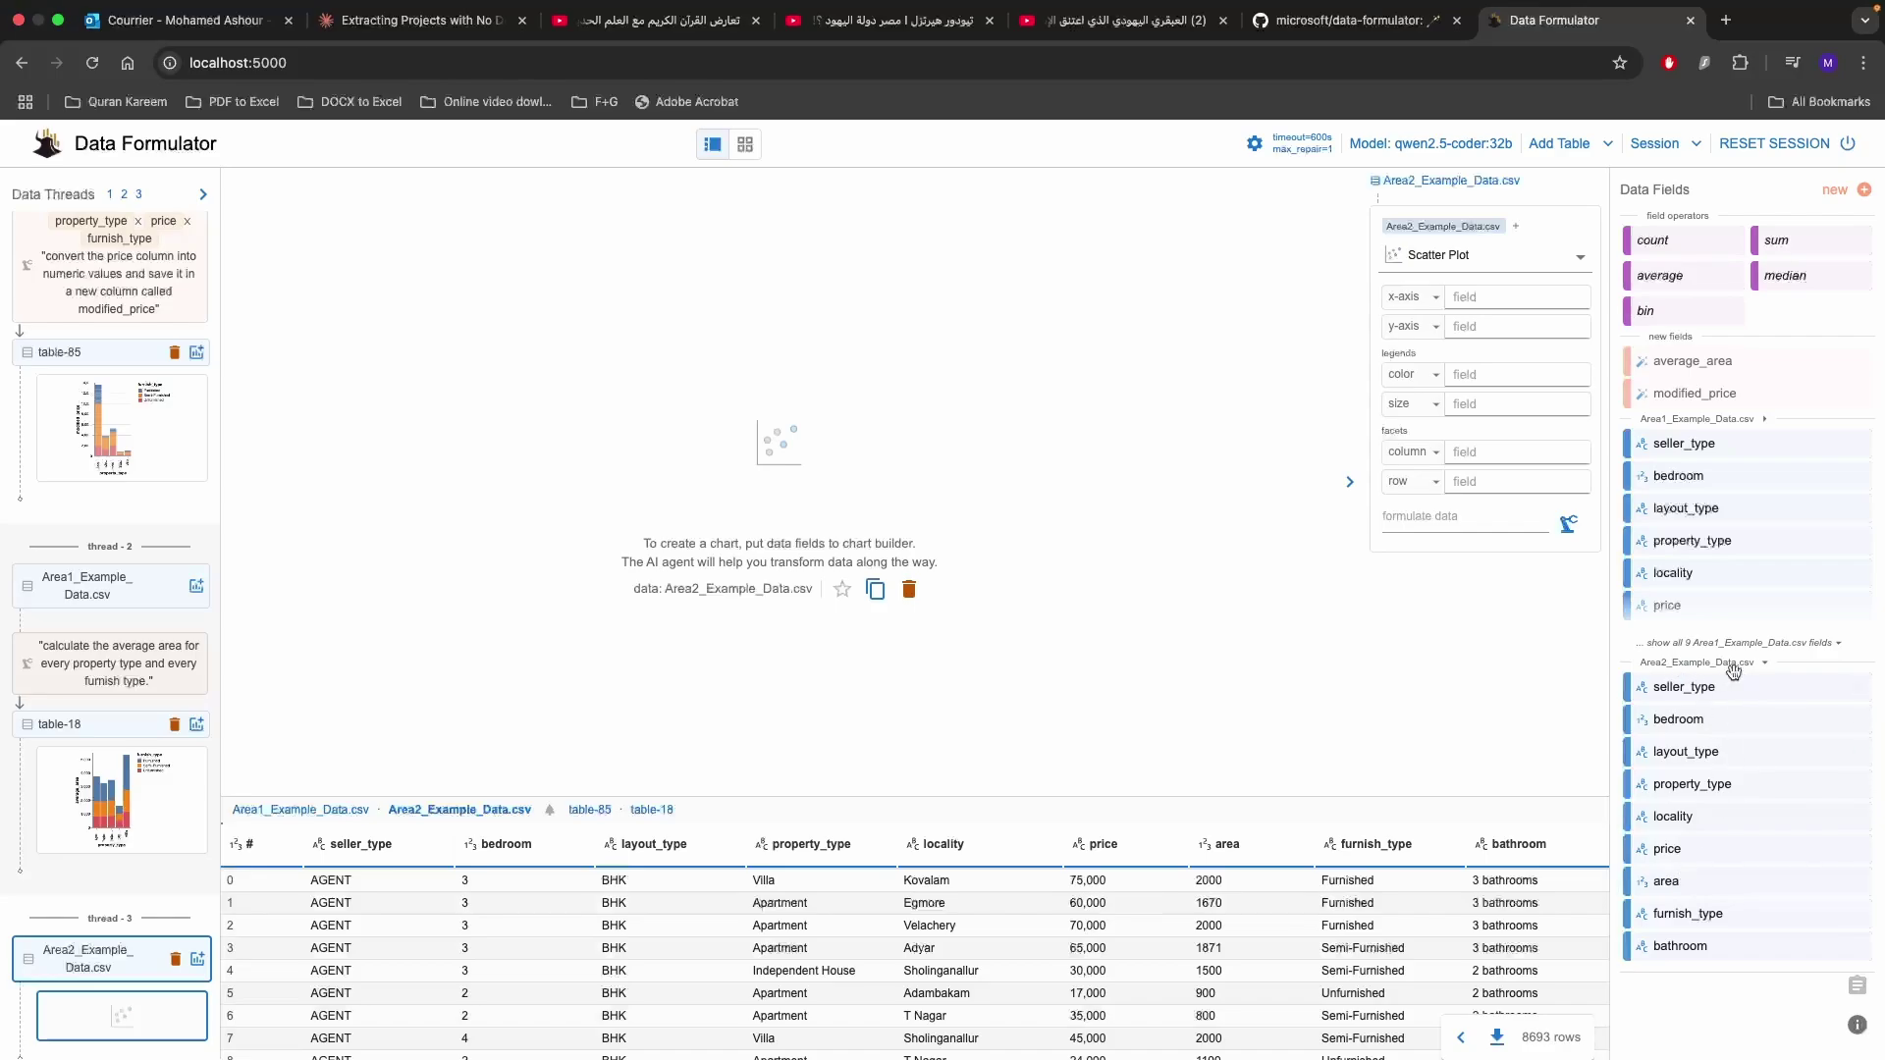
Put area on the x-axis, have the AI create numeric 'modified_price_area2', and size points by area.
left_click_drag(1673, 883, 1491, 298)
left_click(1432, 516)
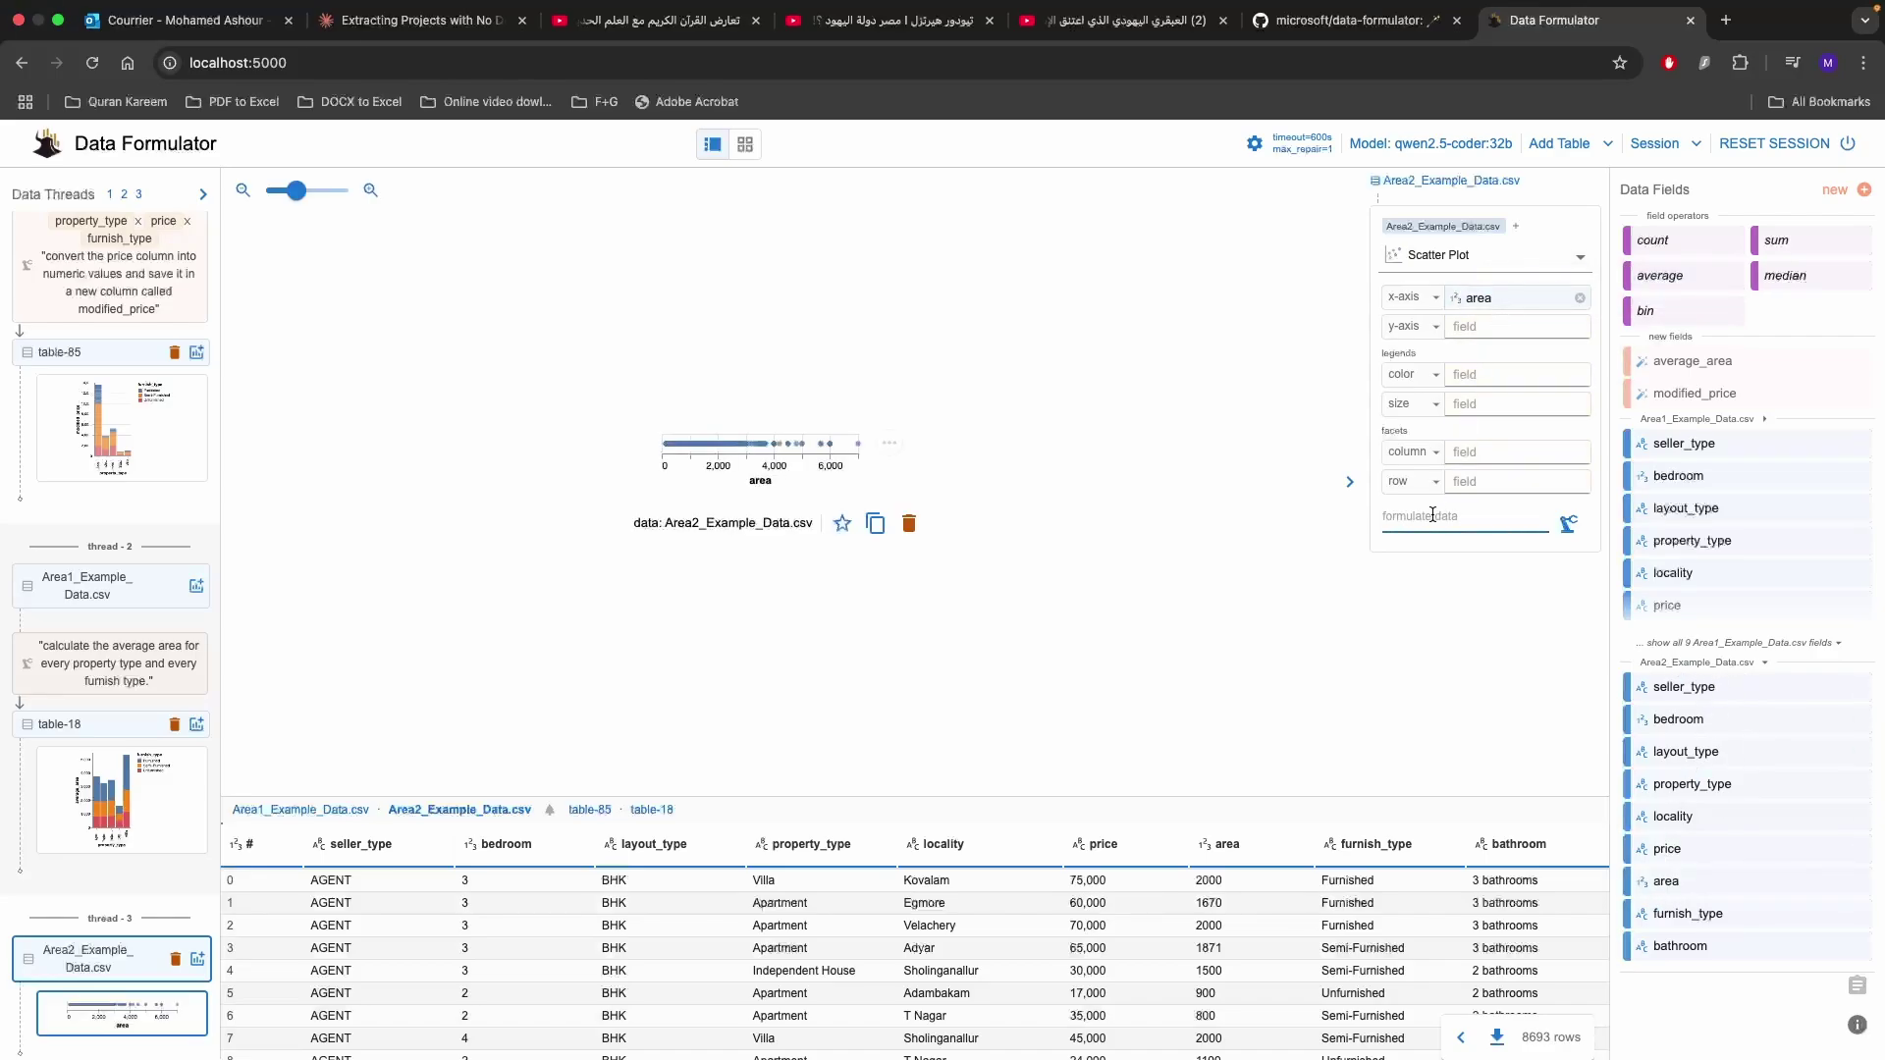
type("convert the price into a numeric fie;d")
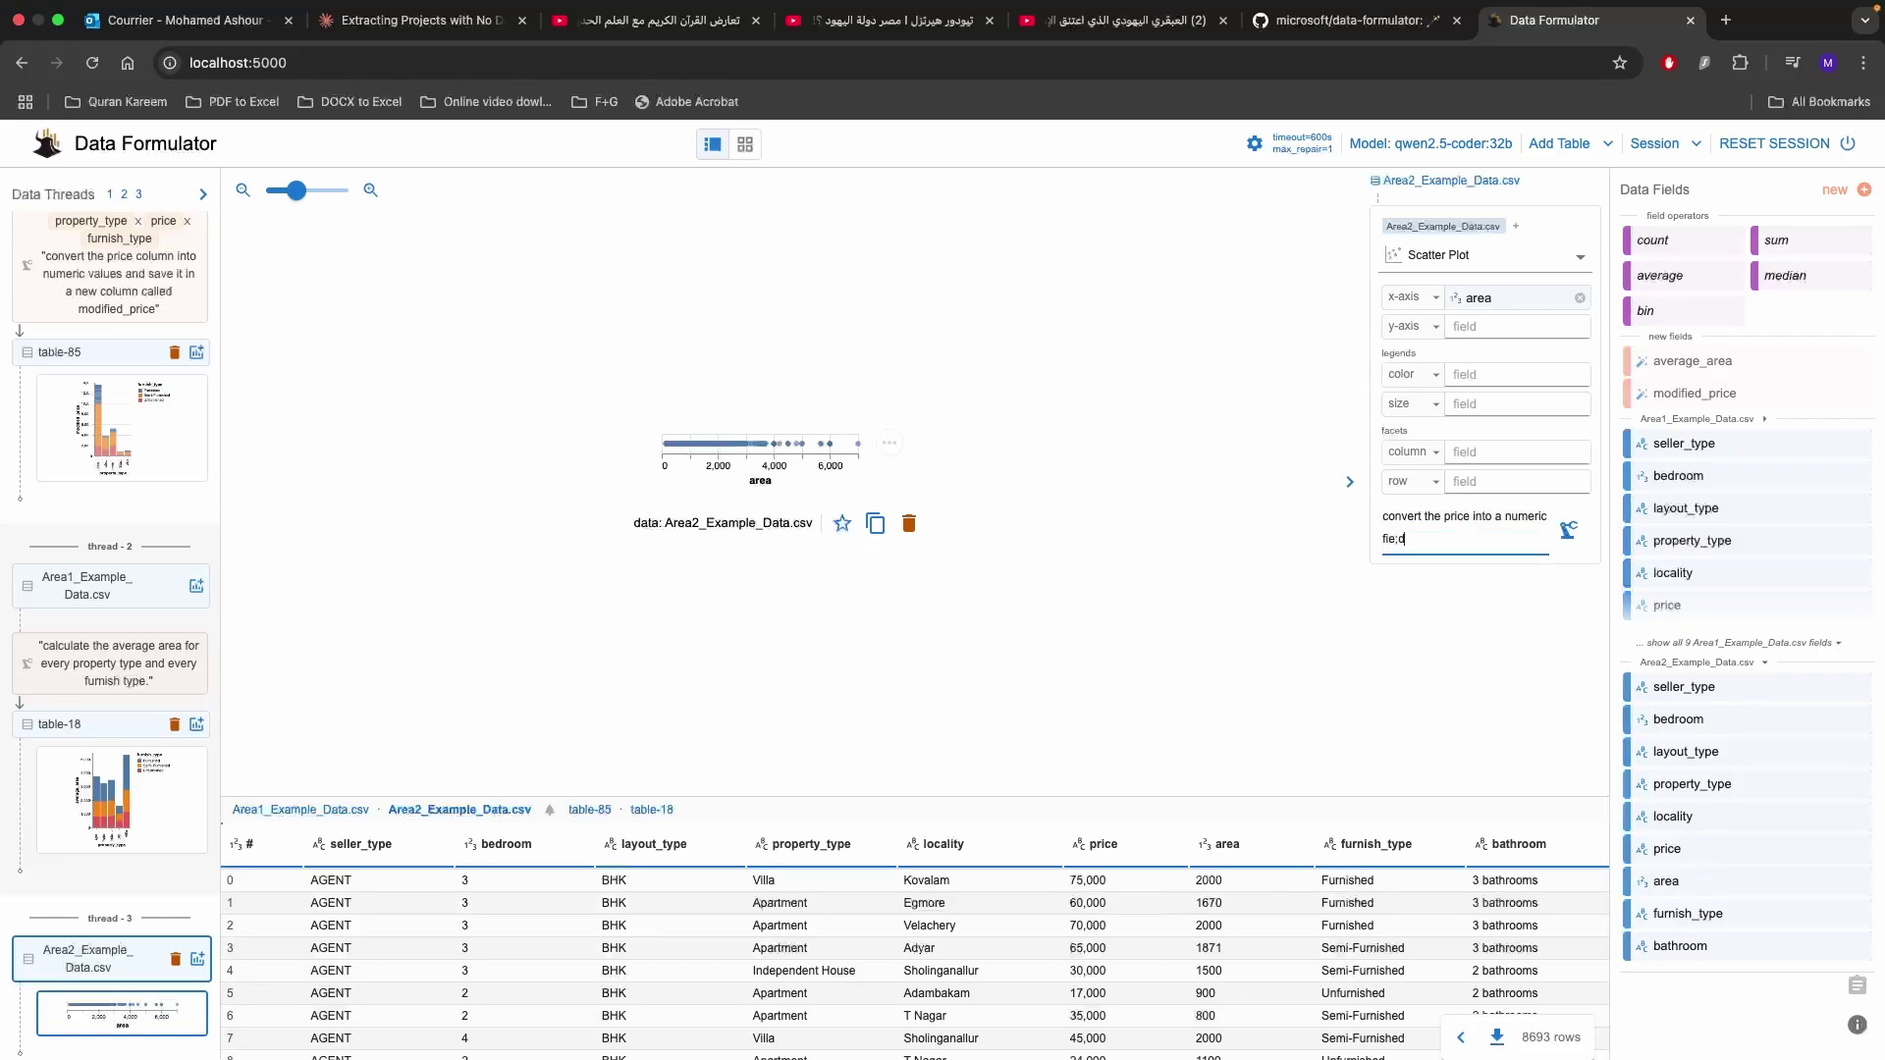
key("BackSpace")
key("BackSpace")
type("ld and save it under a new column cal")
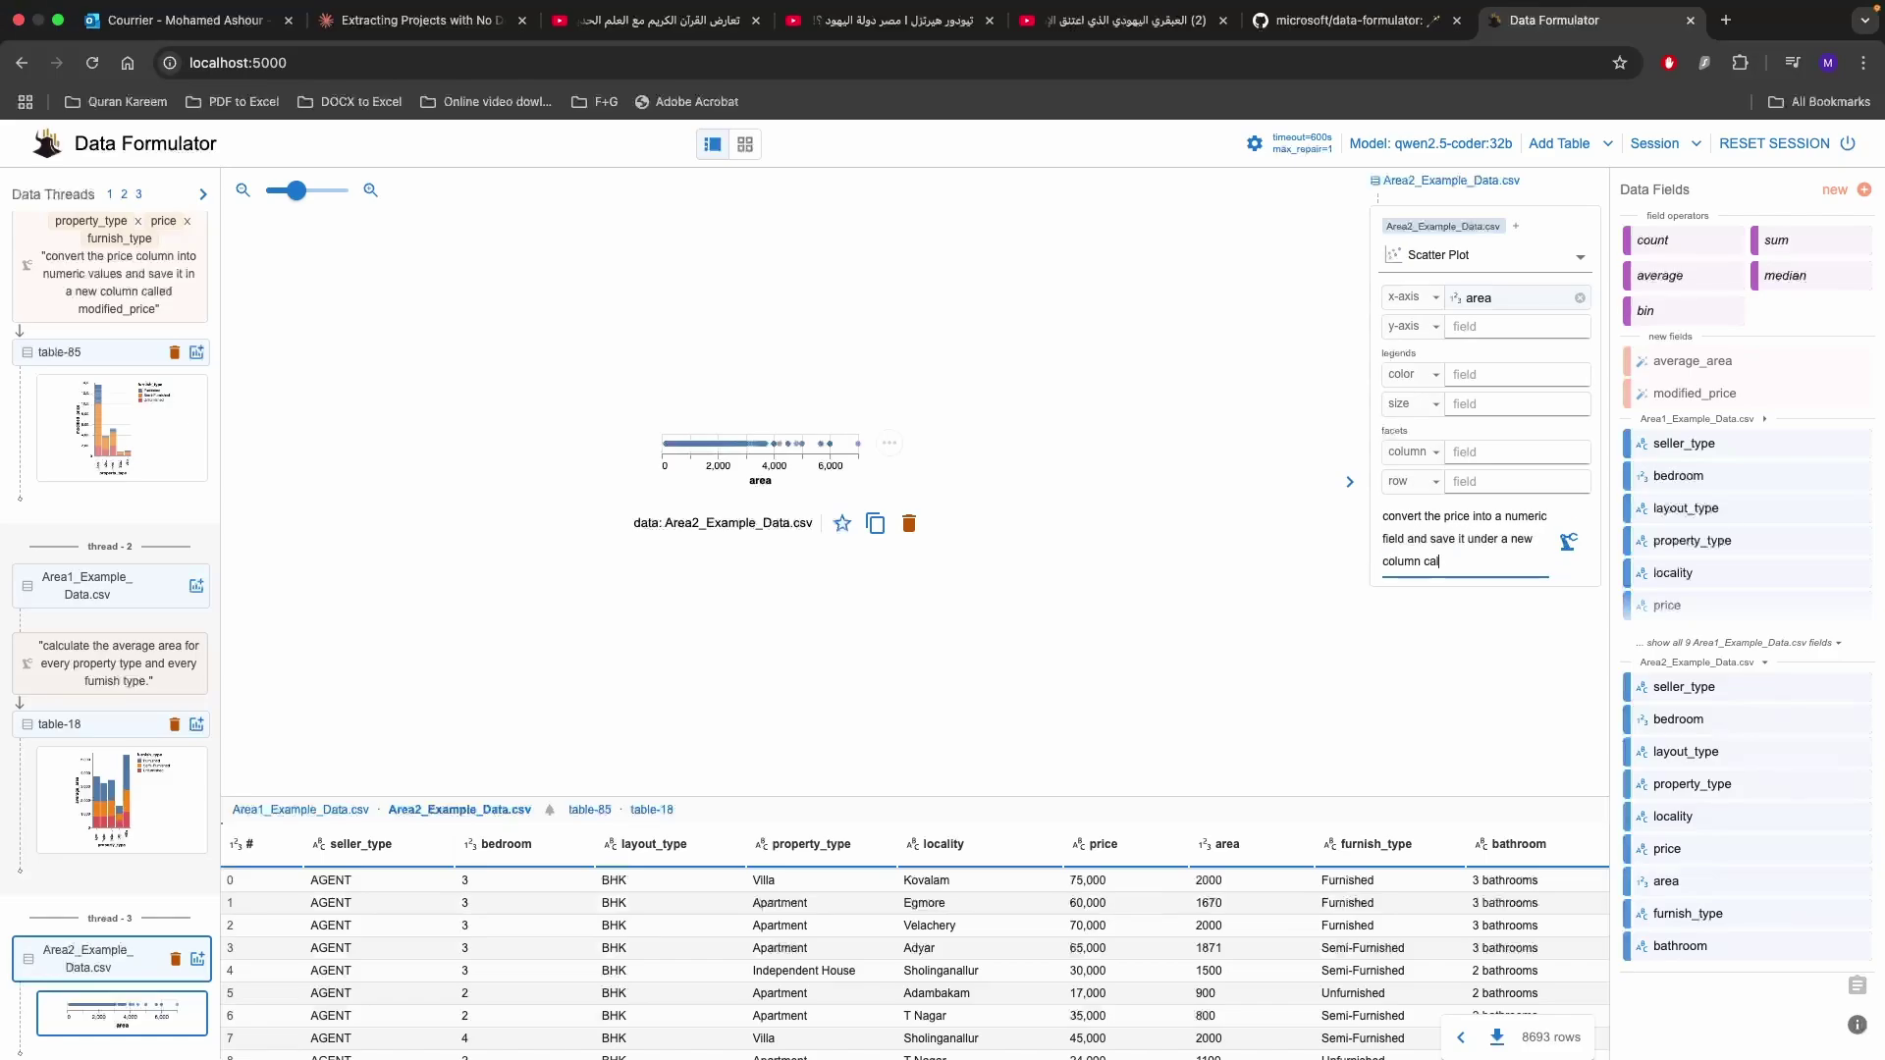
type("led \"modified_price_area2")
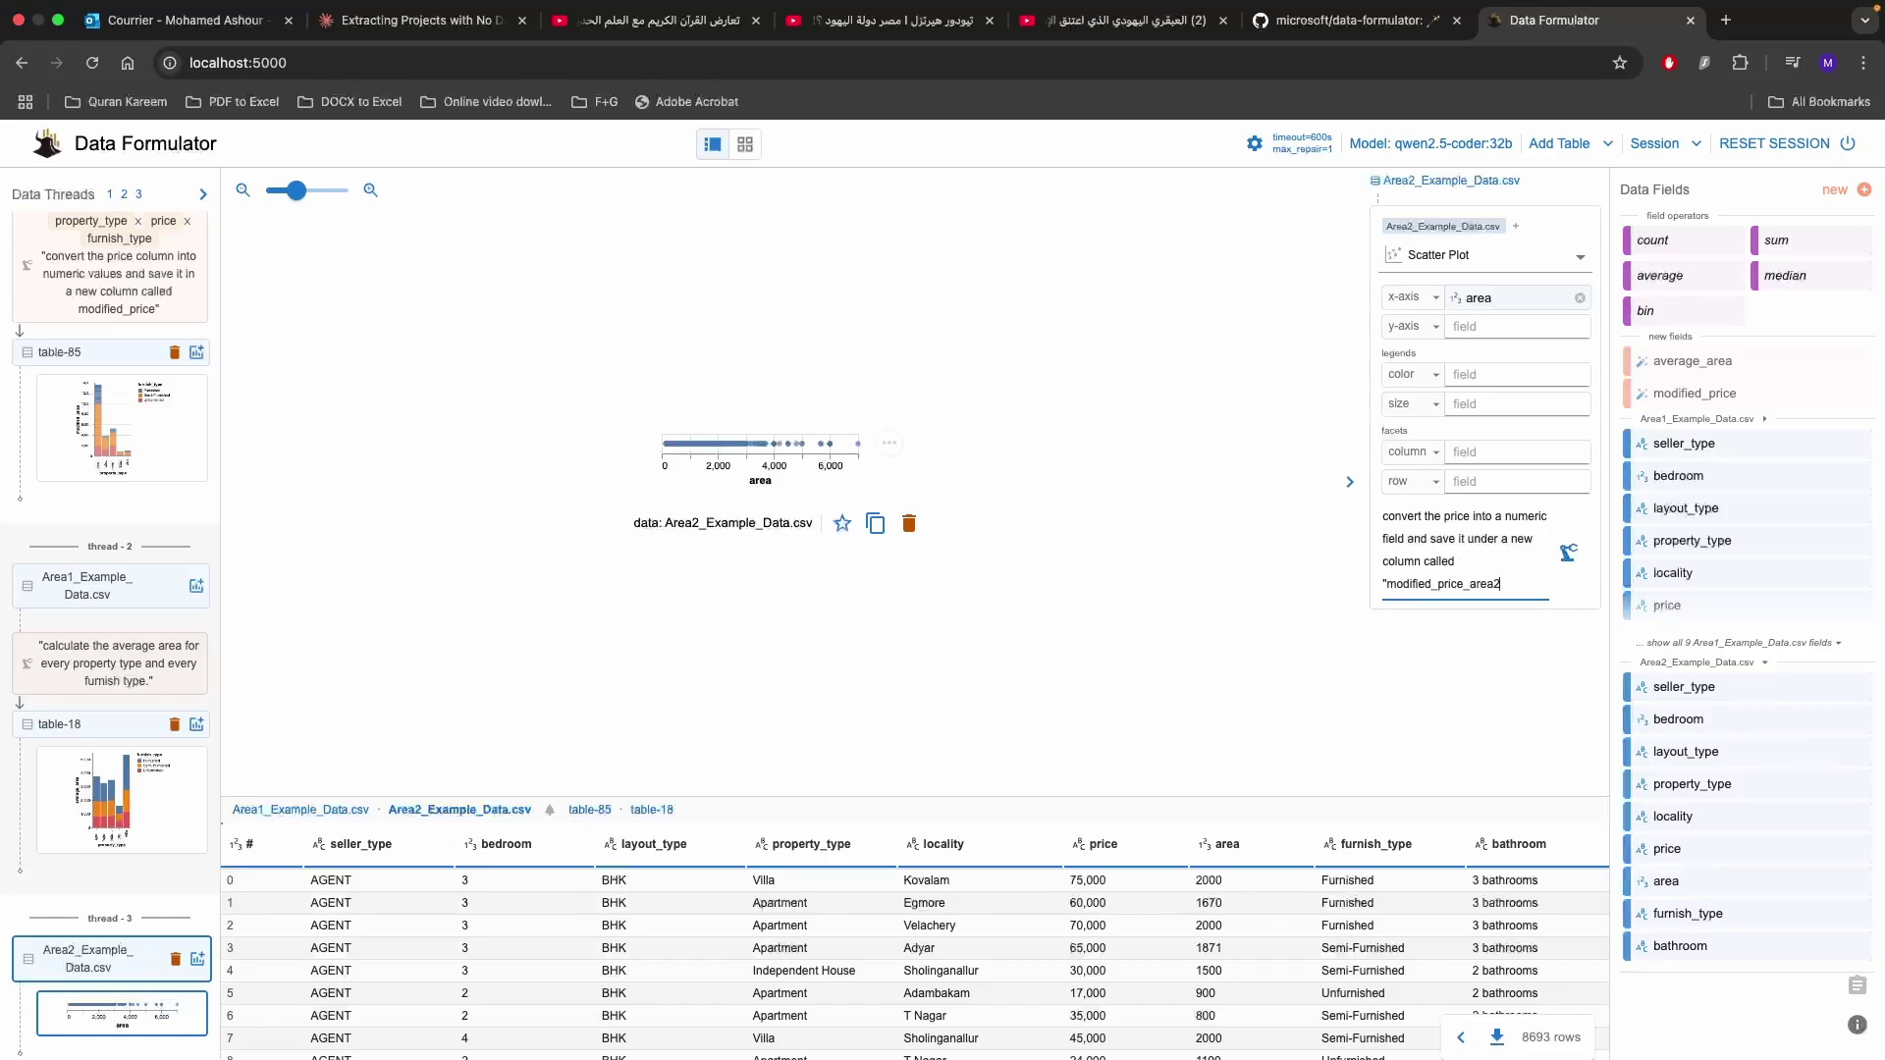
type("\"")
left_click(1567, 554)
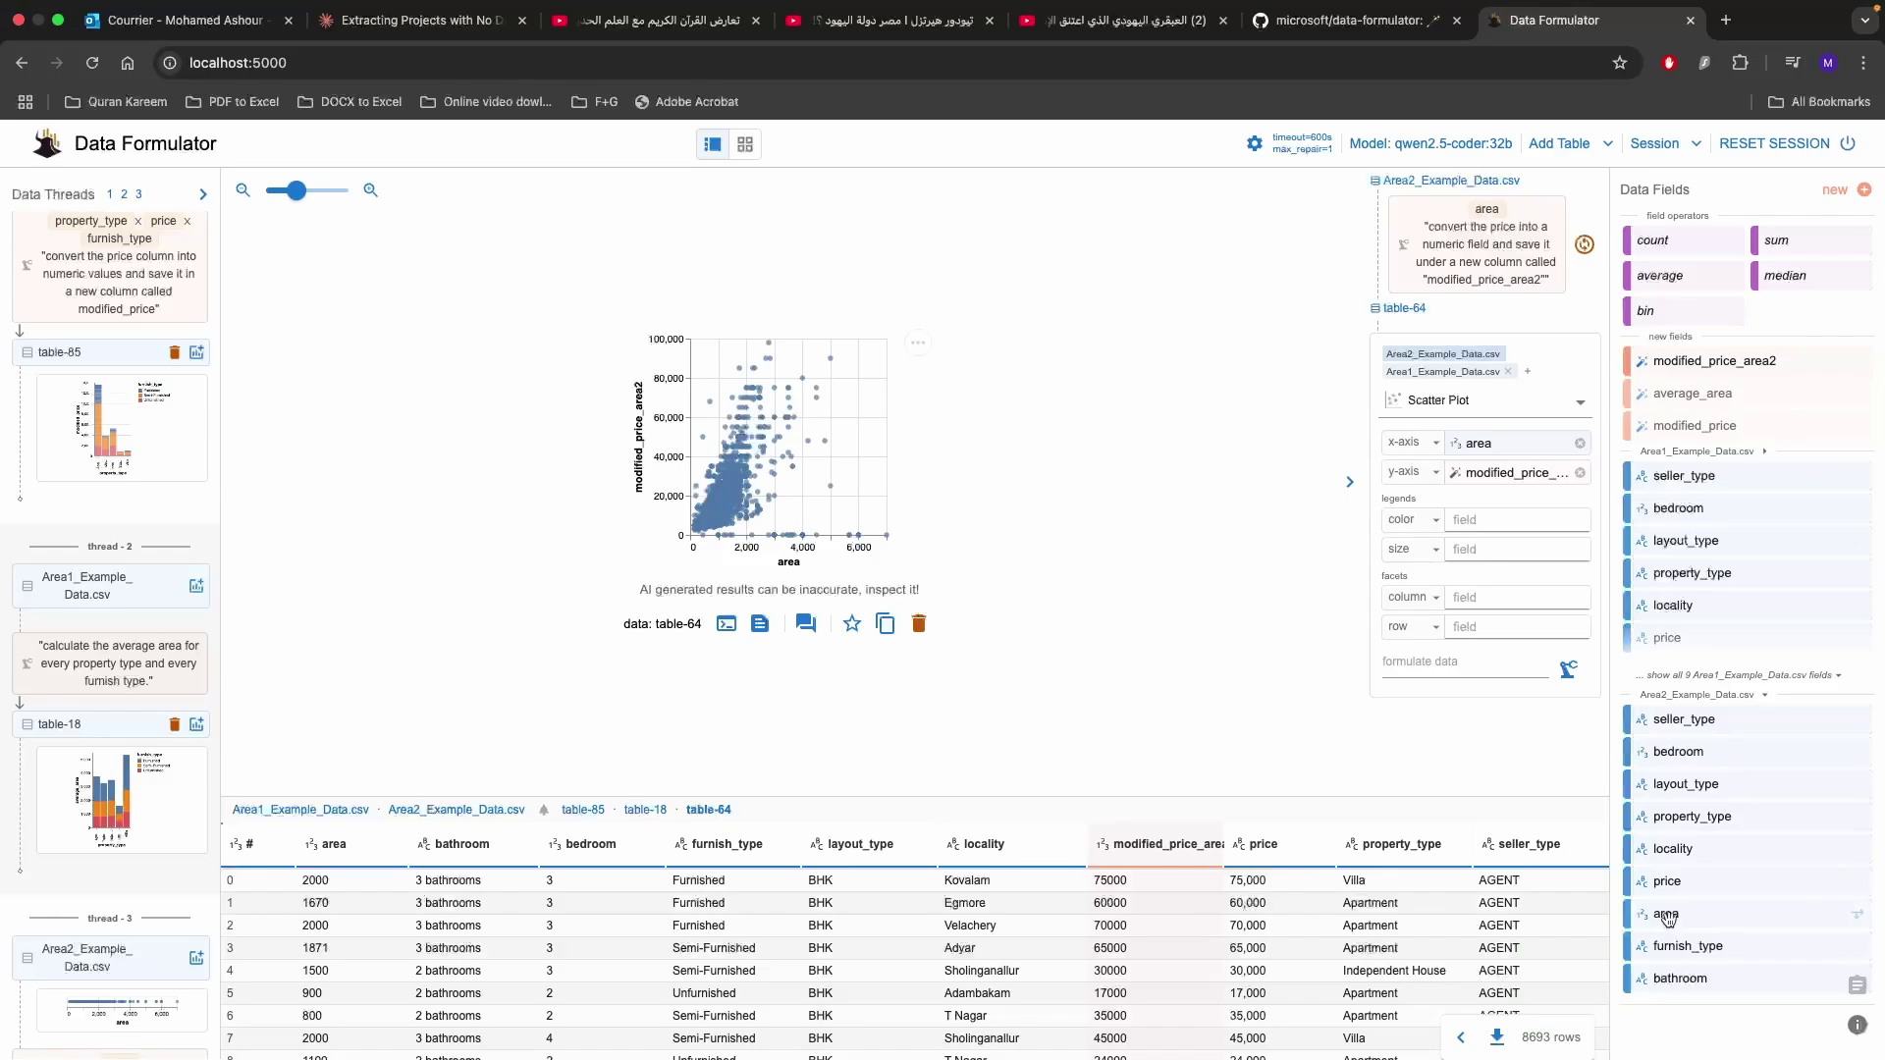
left_click_drag(1664, 913, 1499, 554)
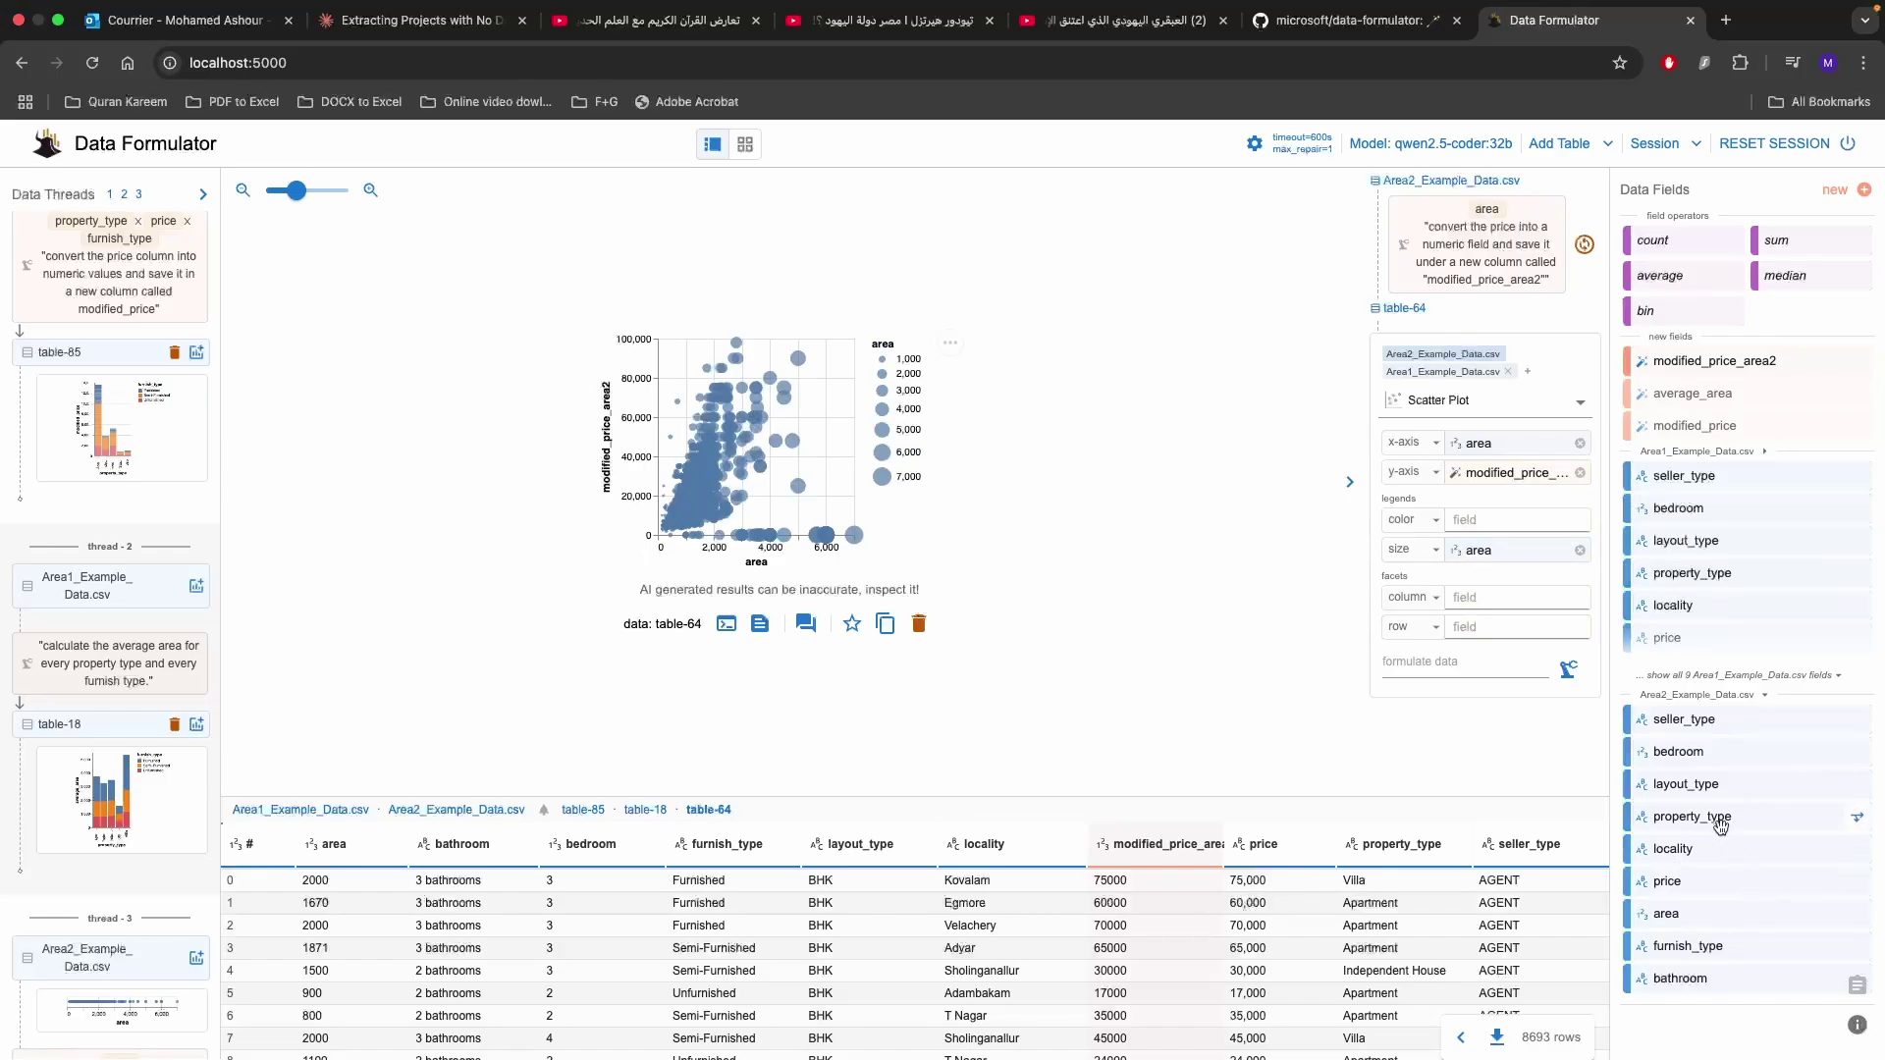
Colour the points by property_type, enlarge the chart three steps, and switch to Linear Regression.
left_click_drag(1719, 823, 1512, 522)
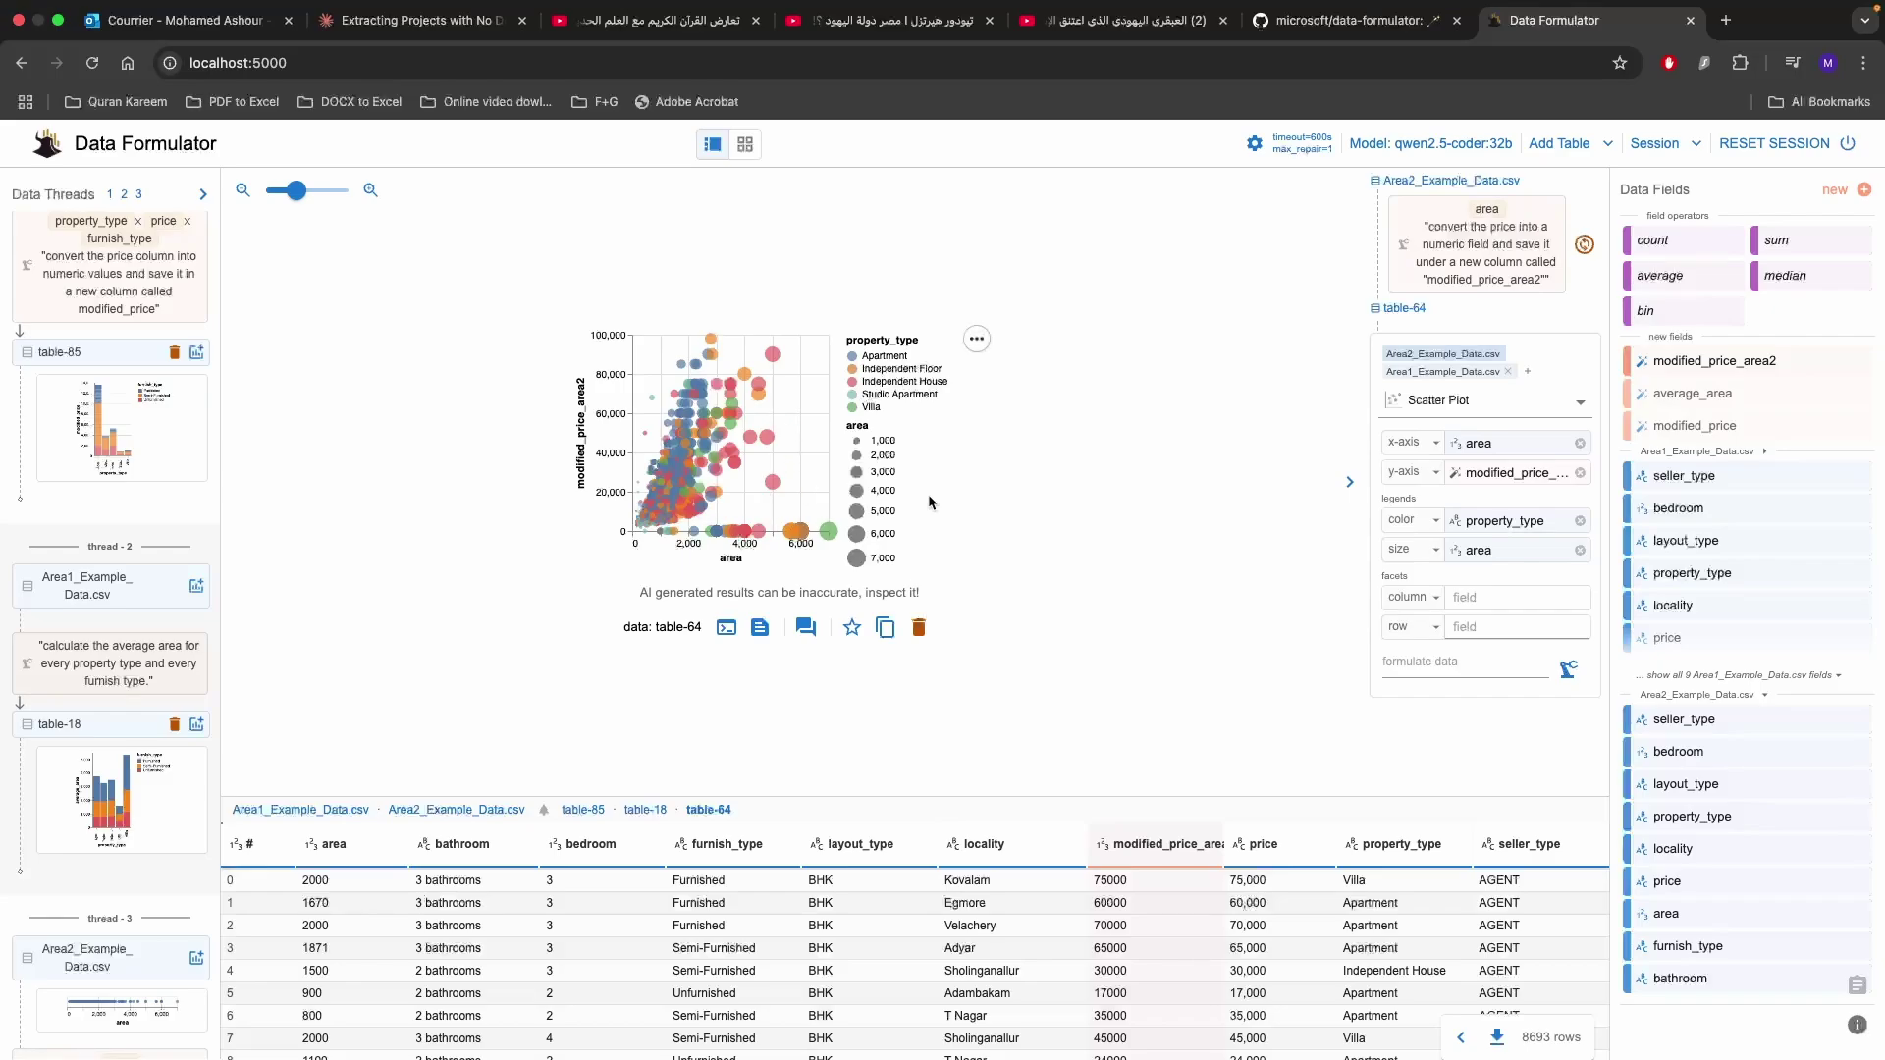
left_click(374, 195)
left_click(375, 195)
left_click(374, 194)
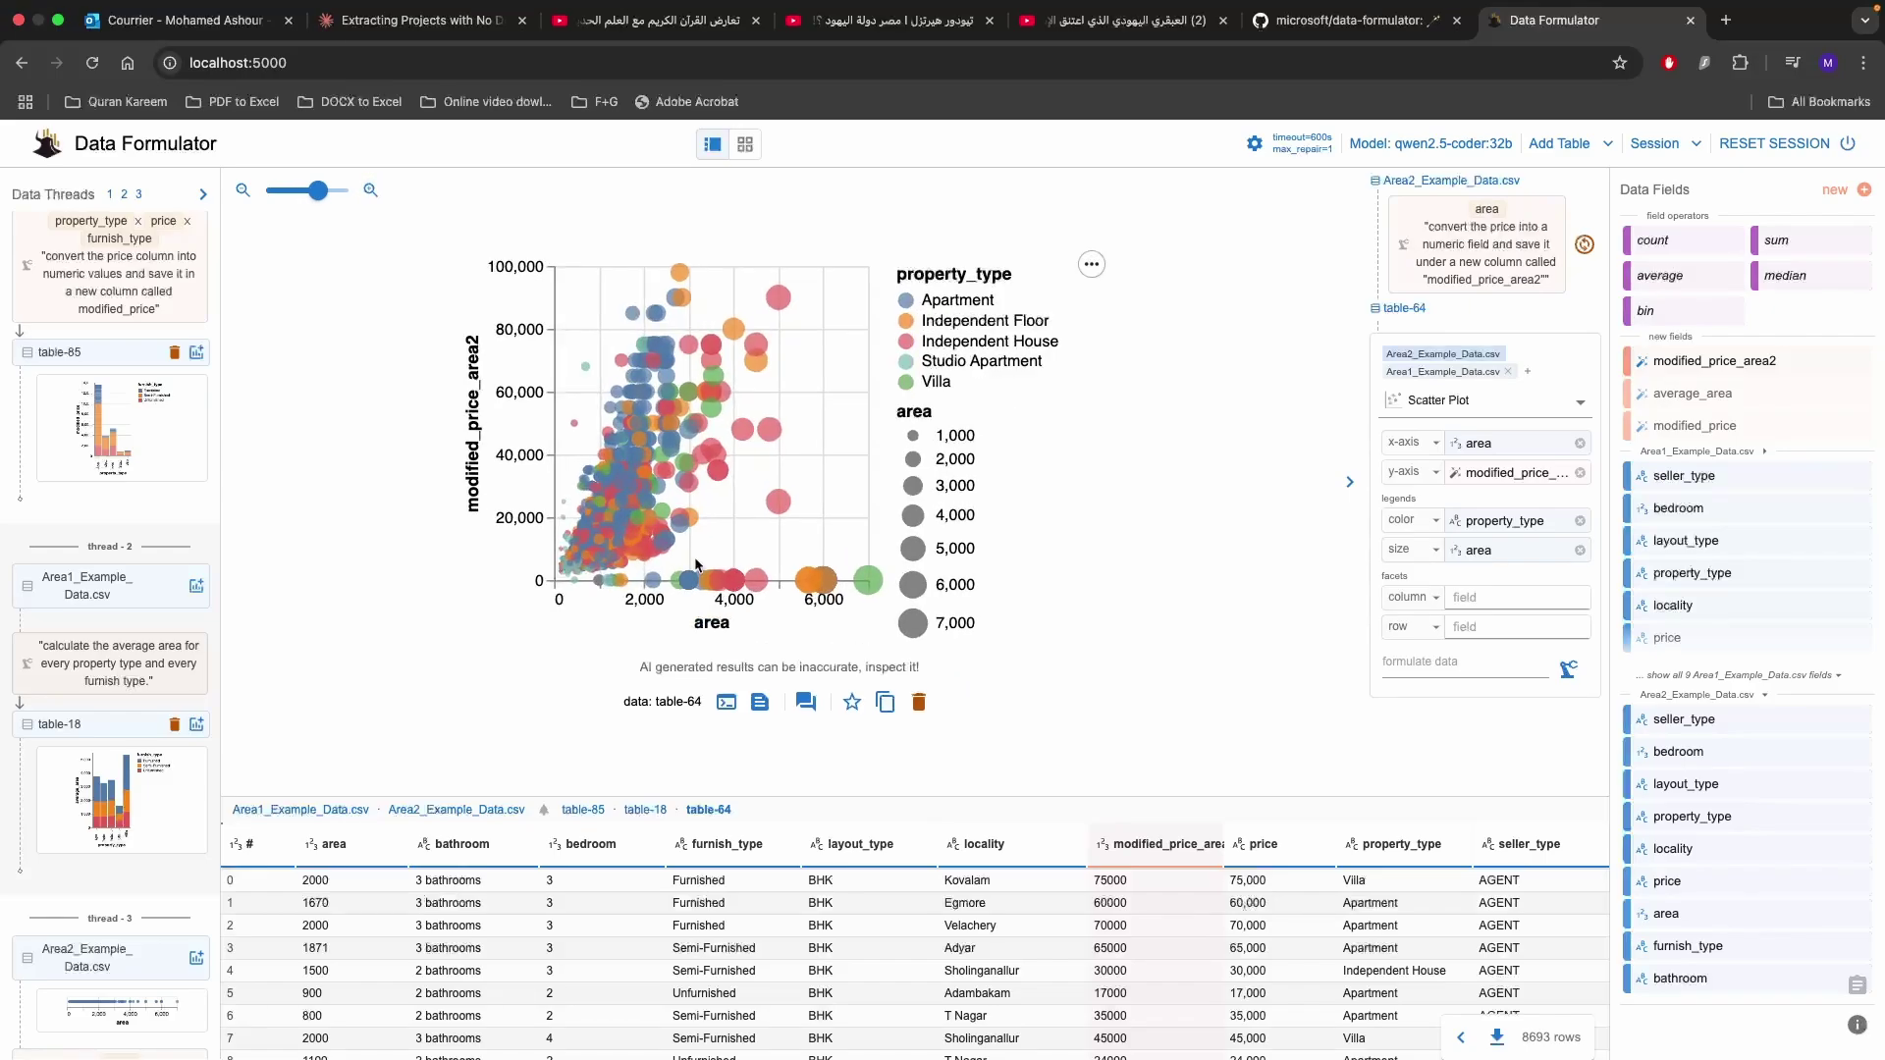
left_click(1577, 409)
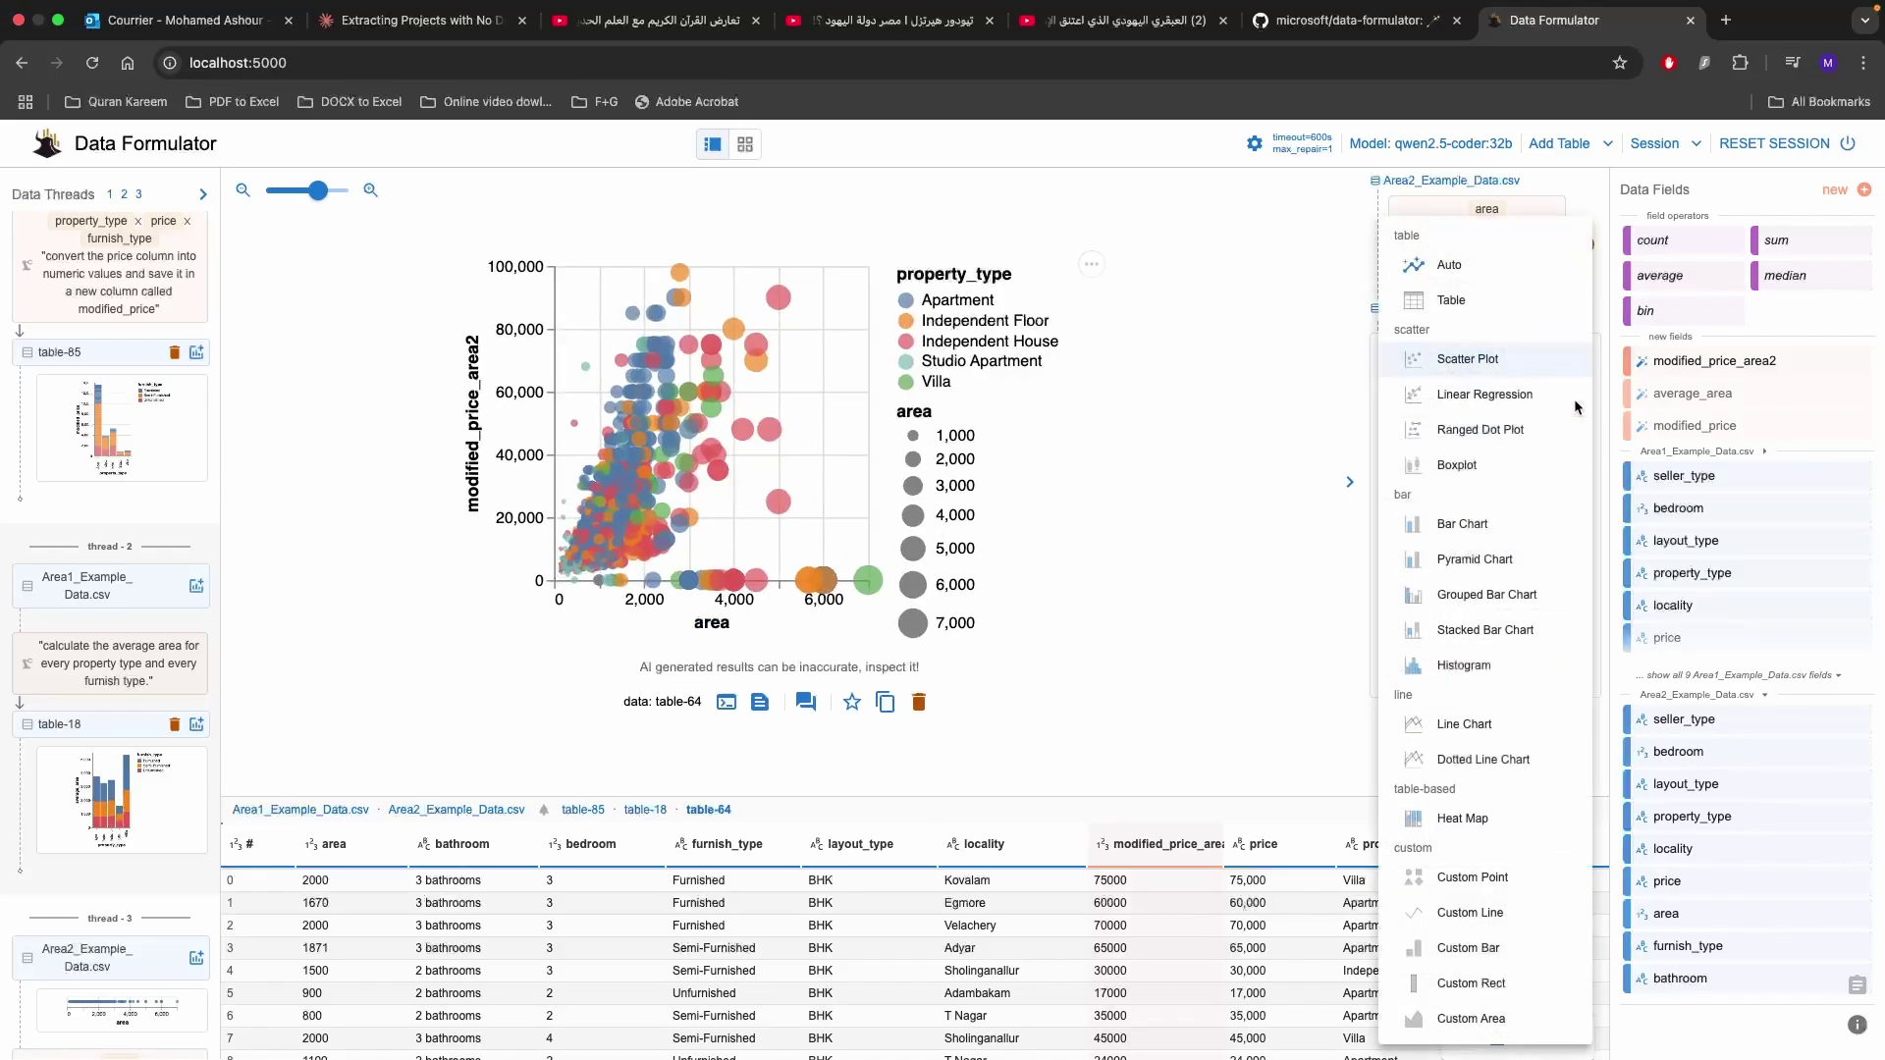
left_click(1474, 395)
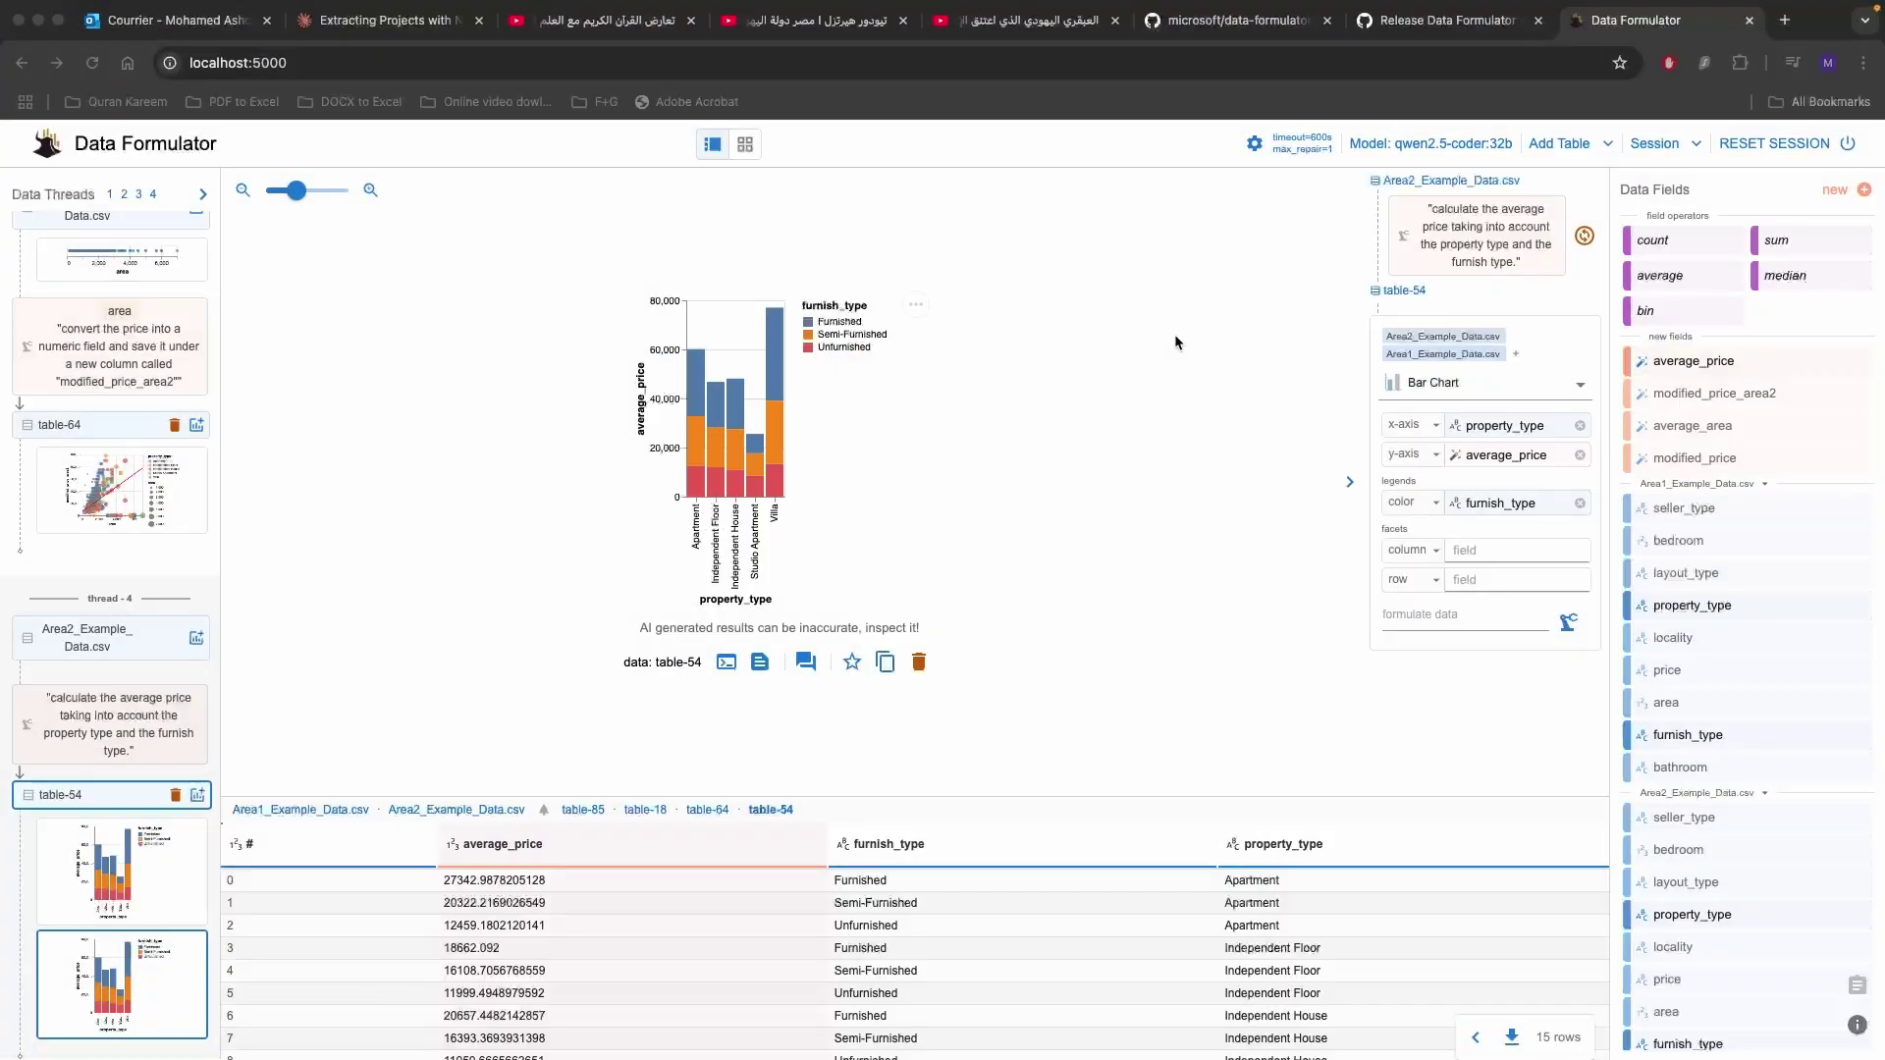
left_click(175, 879)
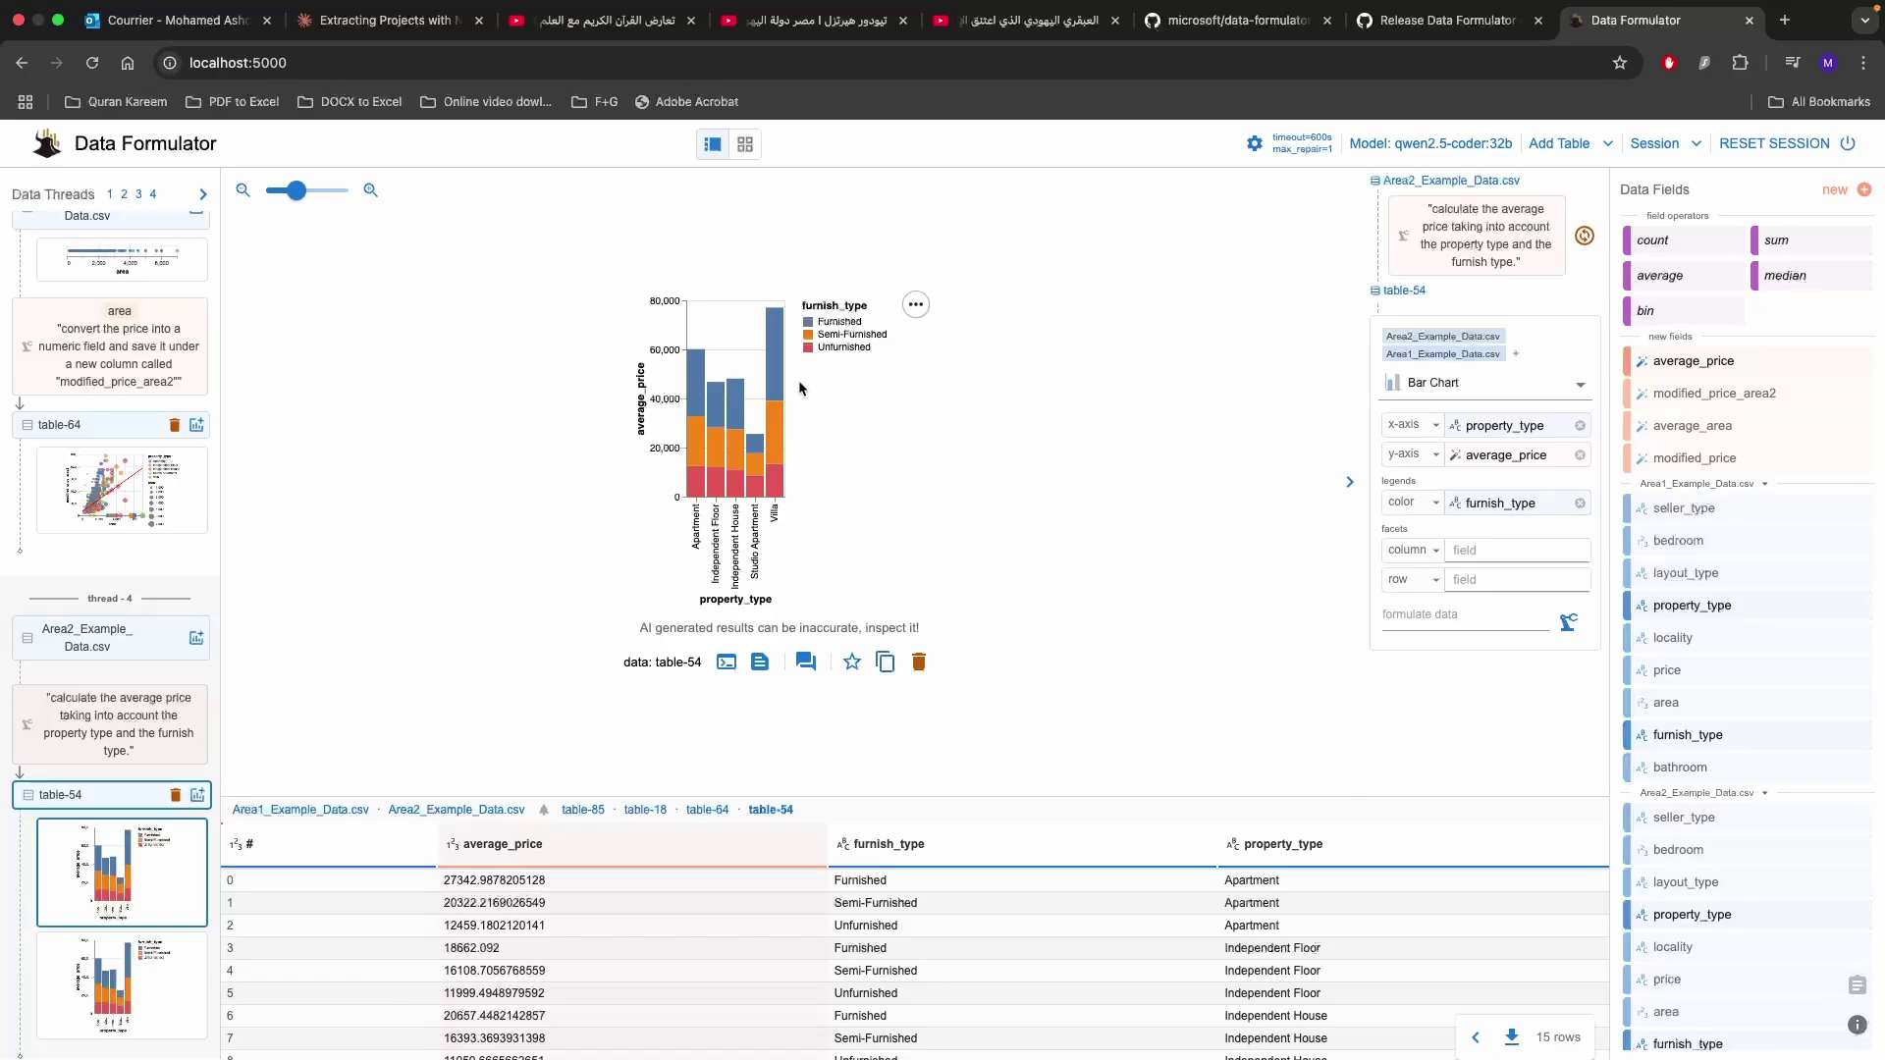
left_click(726, 661)
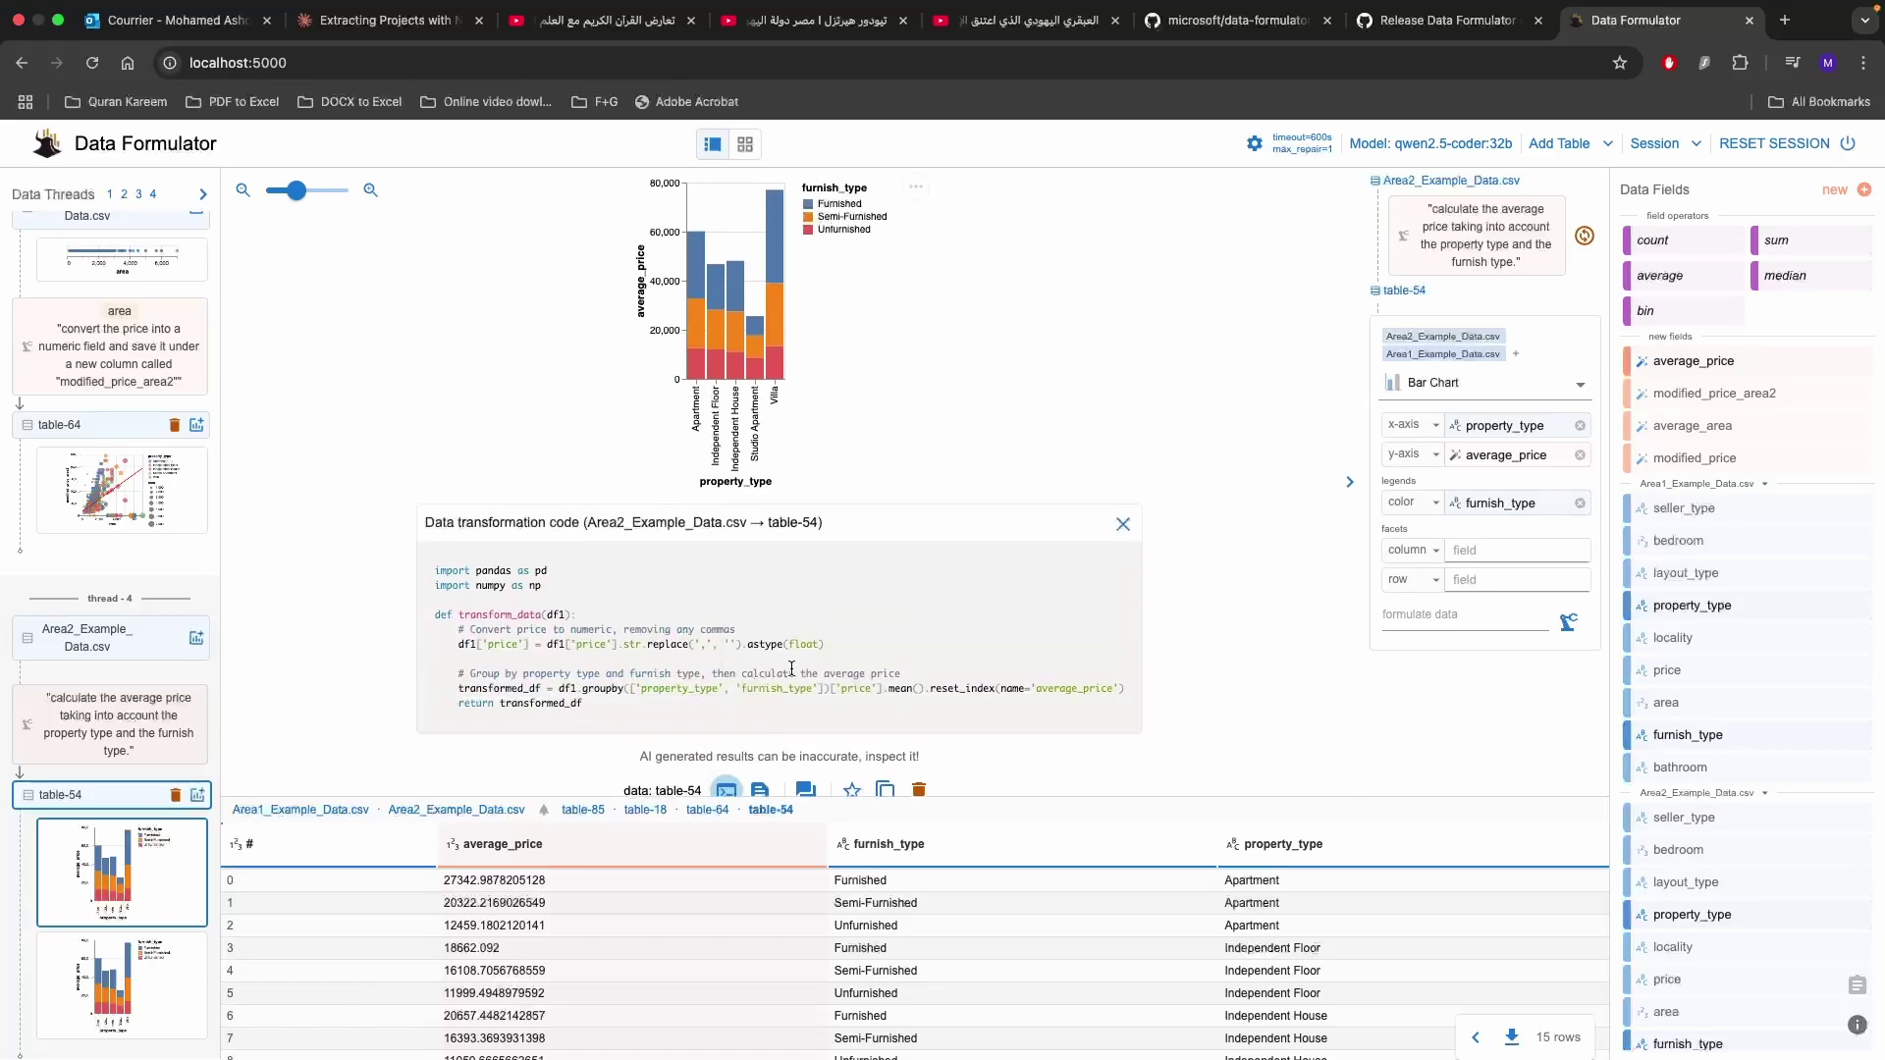
left_click_drag(582, 688, 830, 688)
left_click(157, 957)
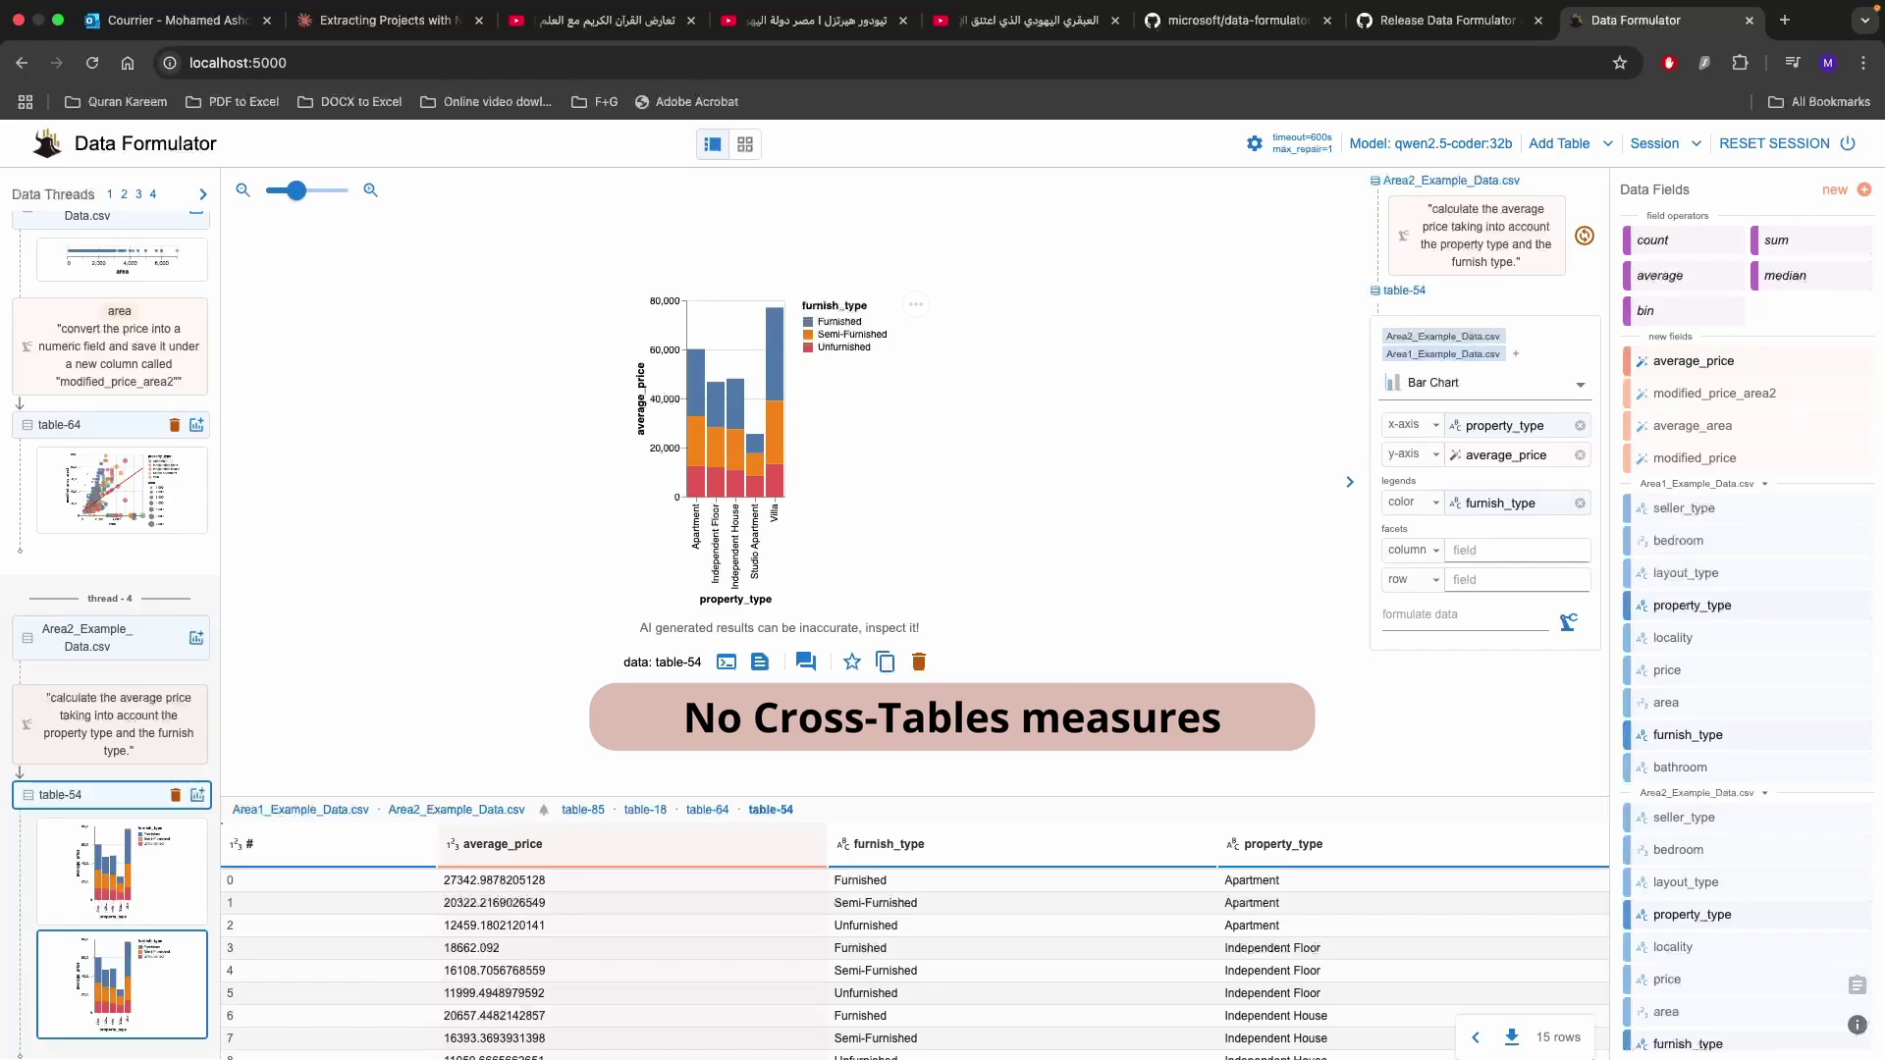
Show thread-1's Area1_Example_Data.csv table enlarged and sort it by furnish_type, Furnished first.
scroll(111, 392, "up", 2)
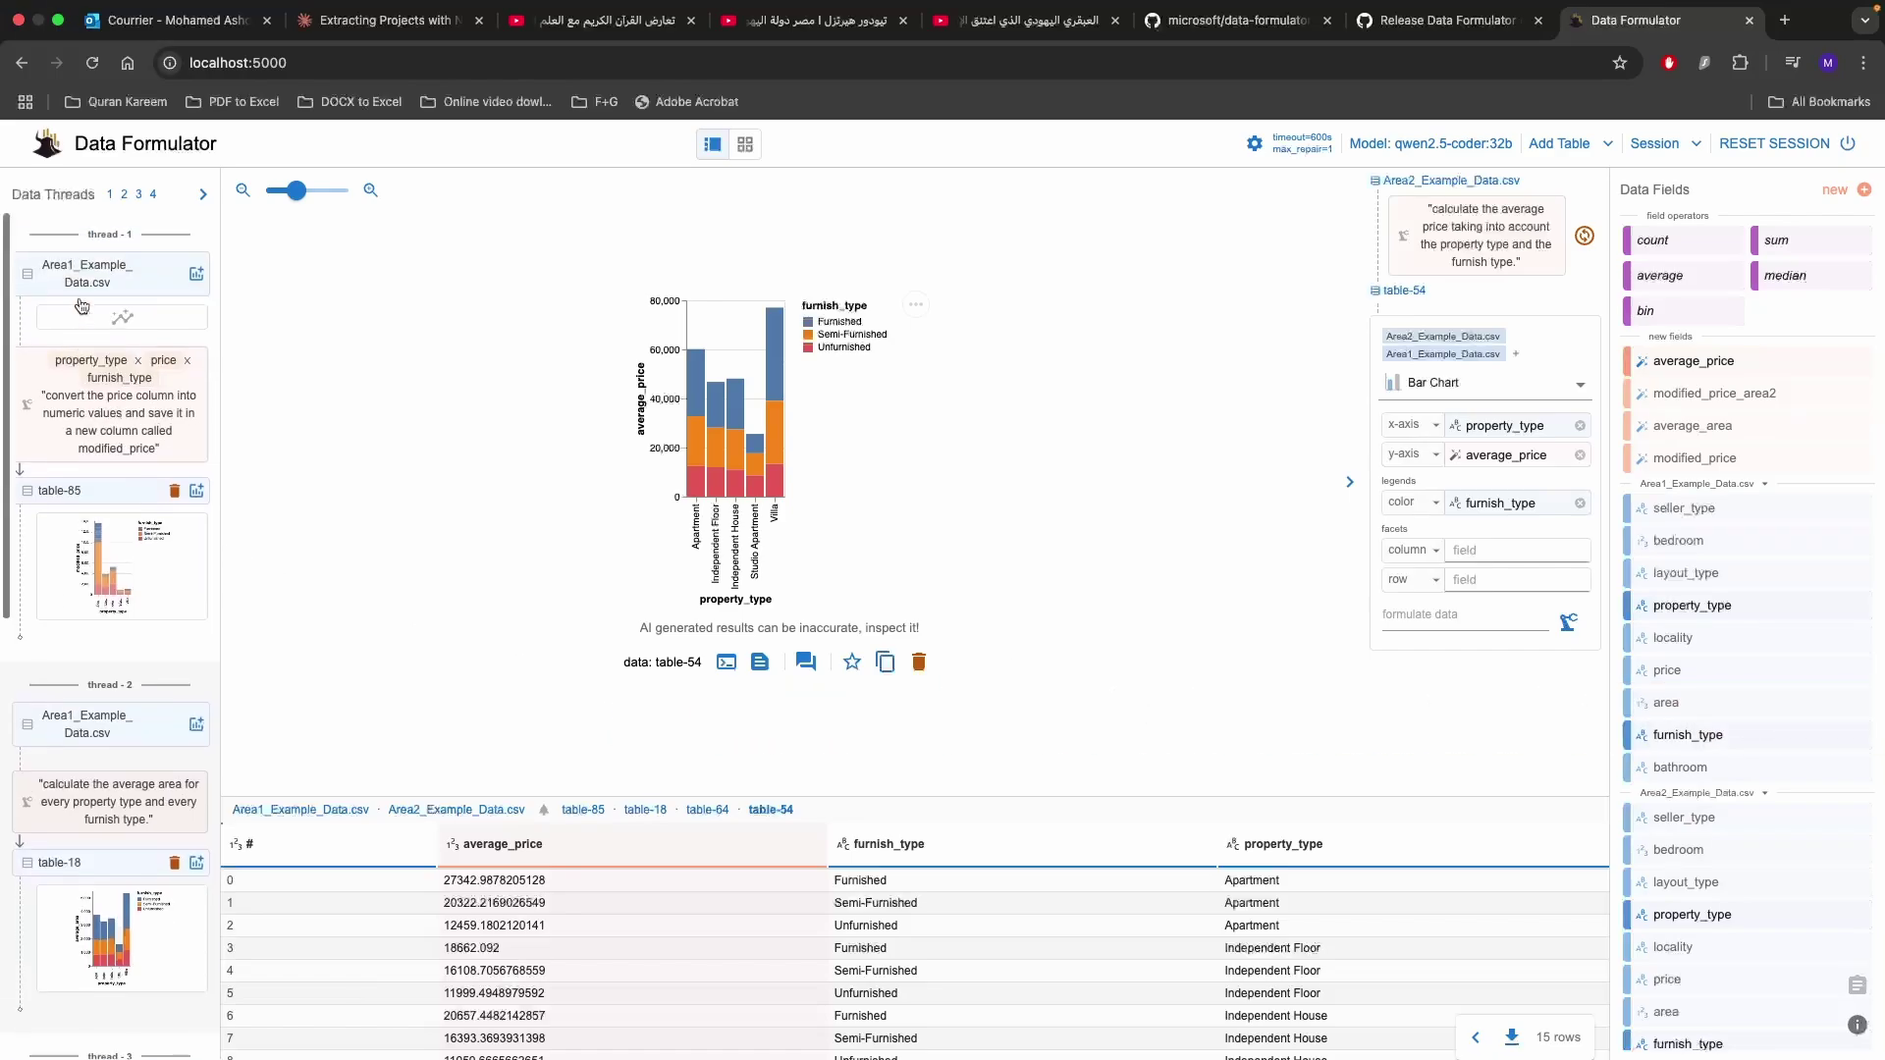
left_click(122, 320)
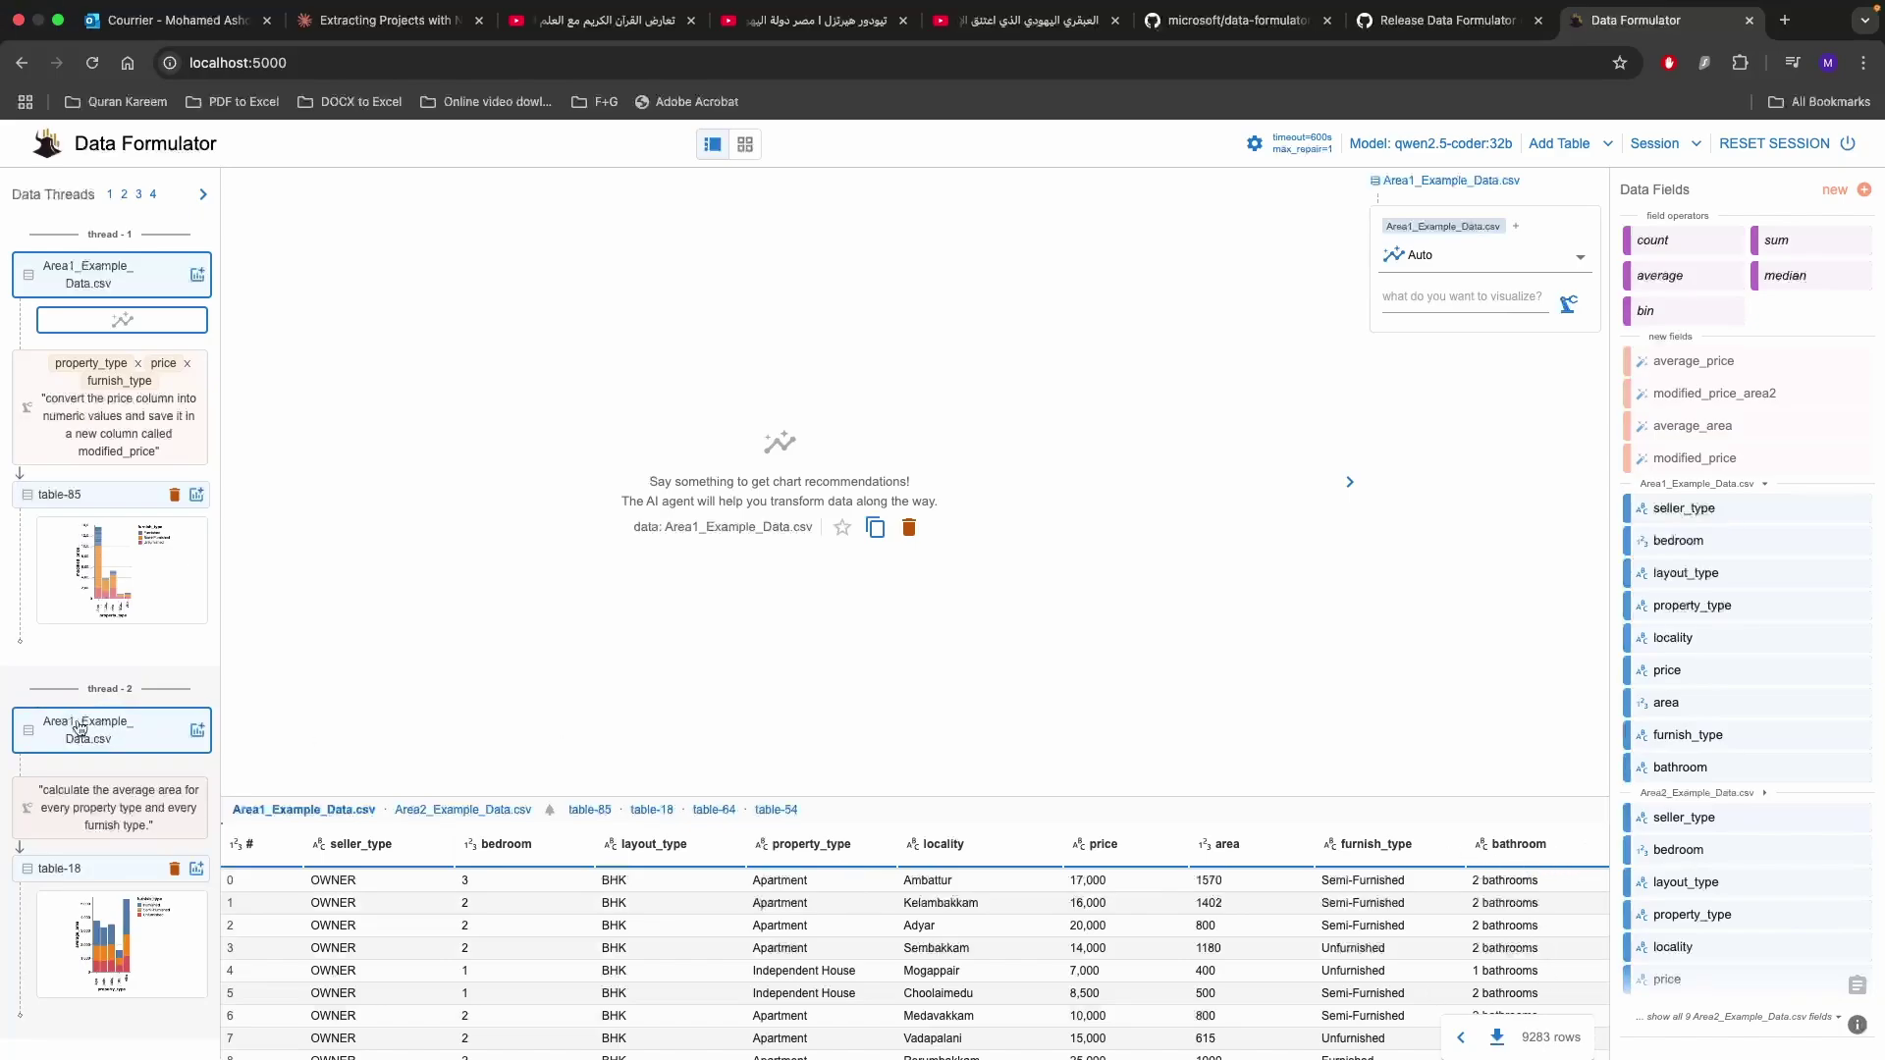
scroll(105, 738, "down", 5)
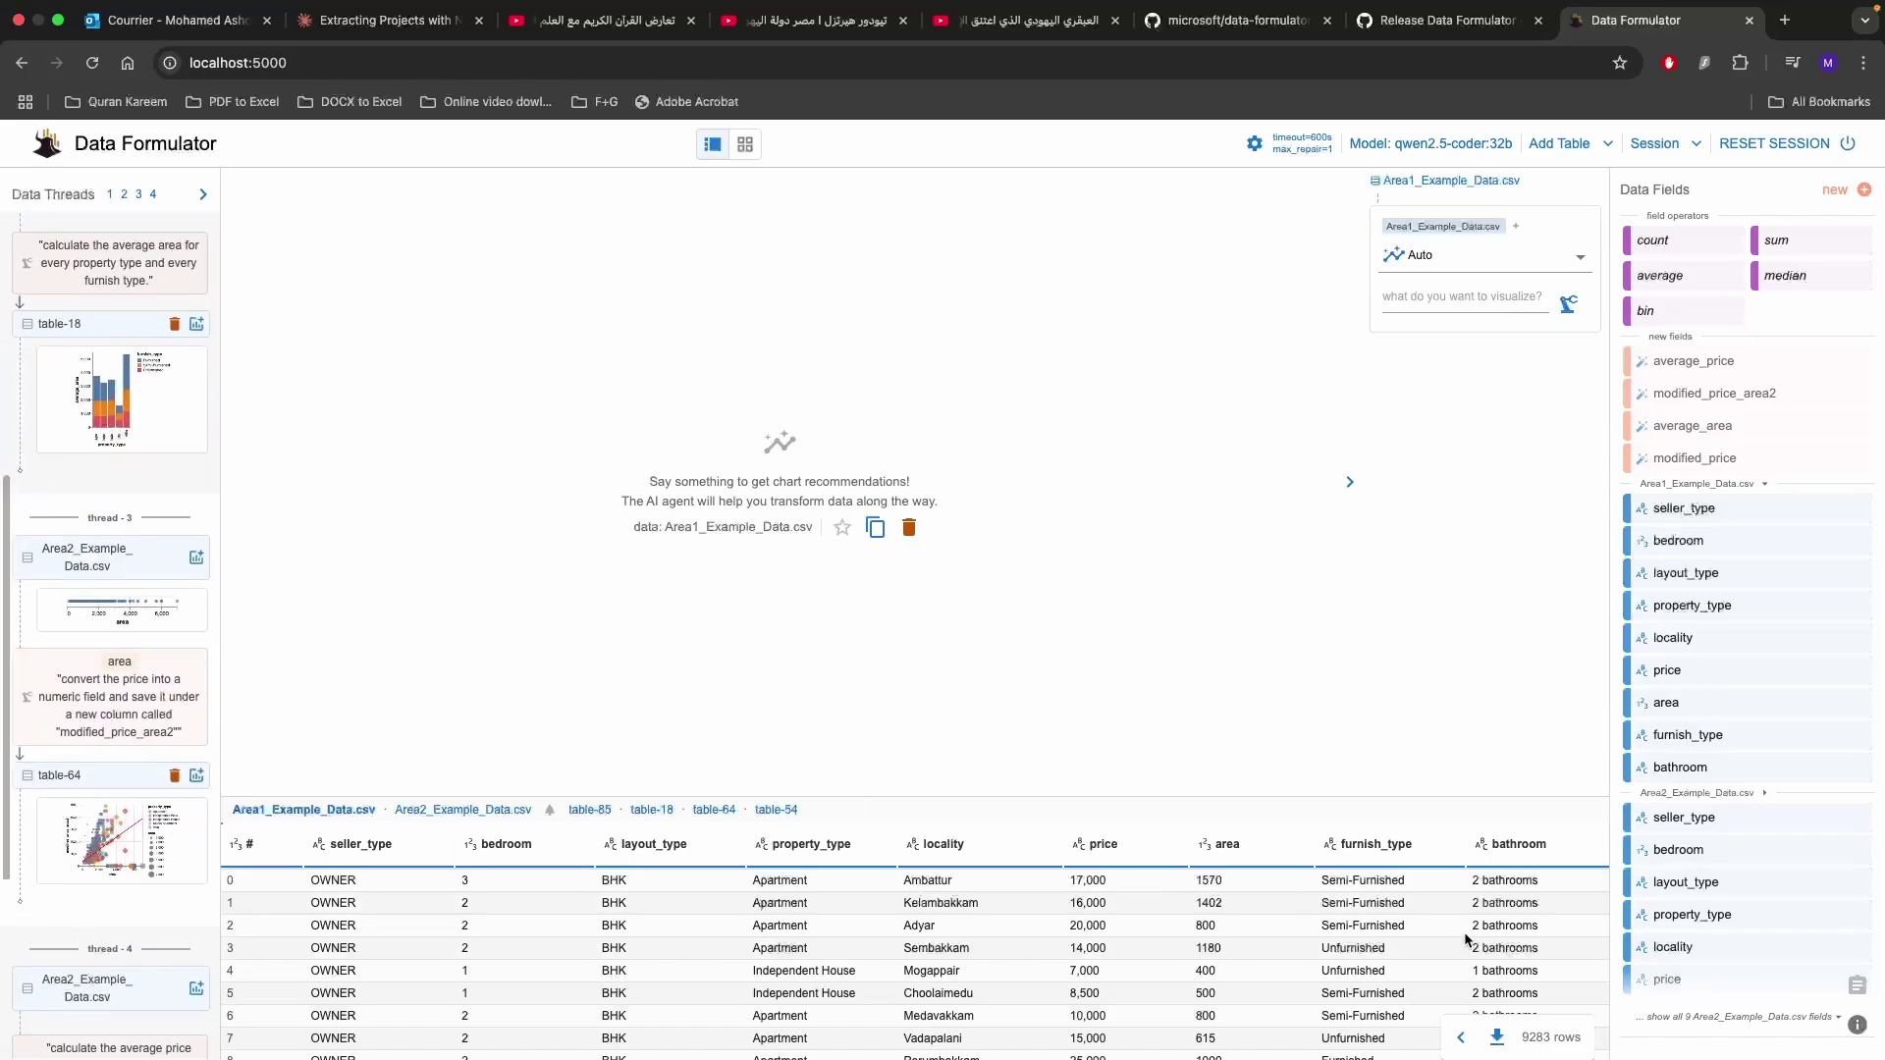
scroll(1129, 805, "down", 3)
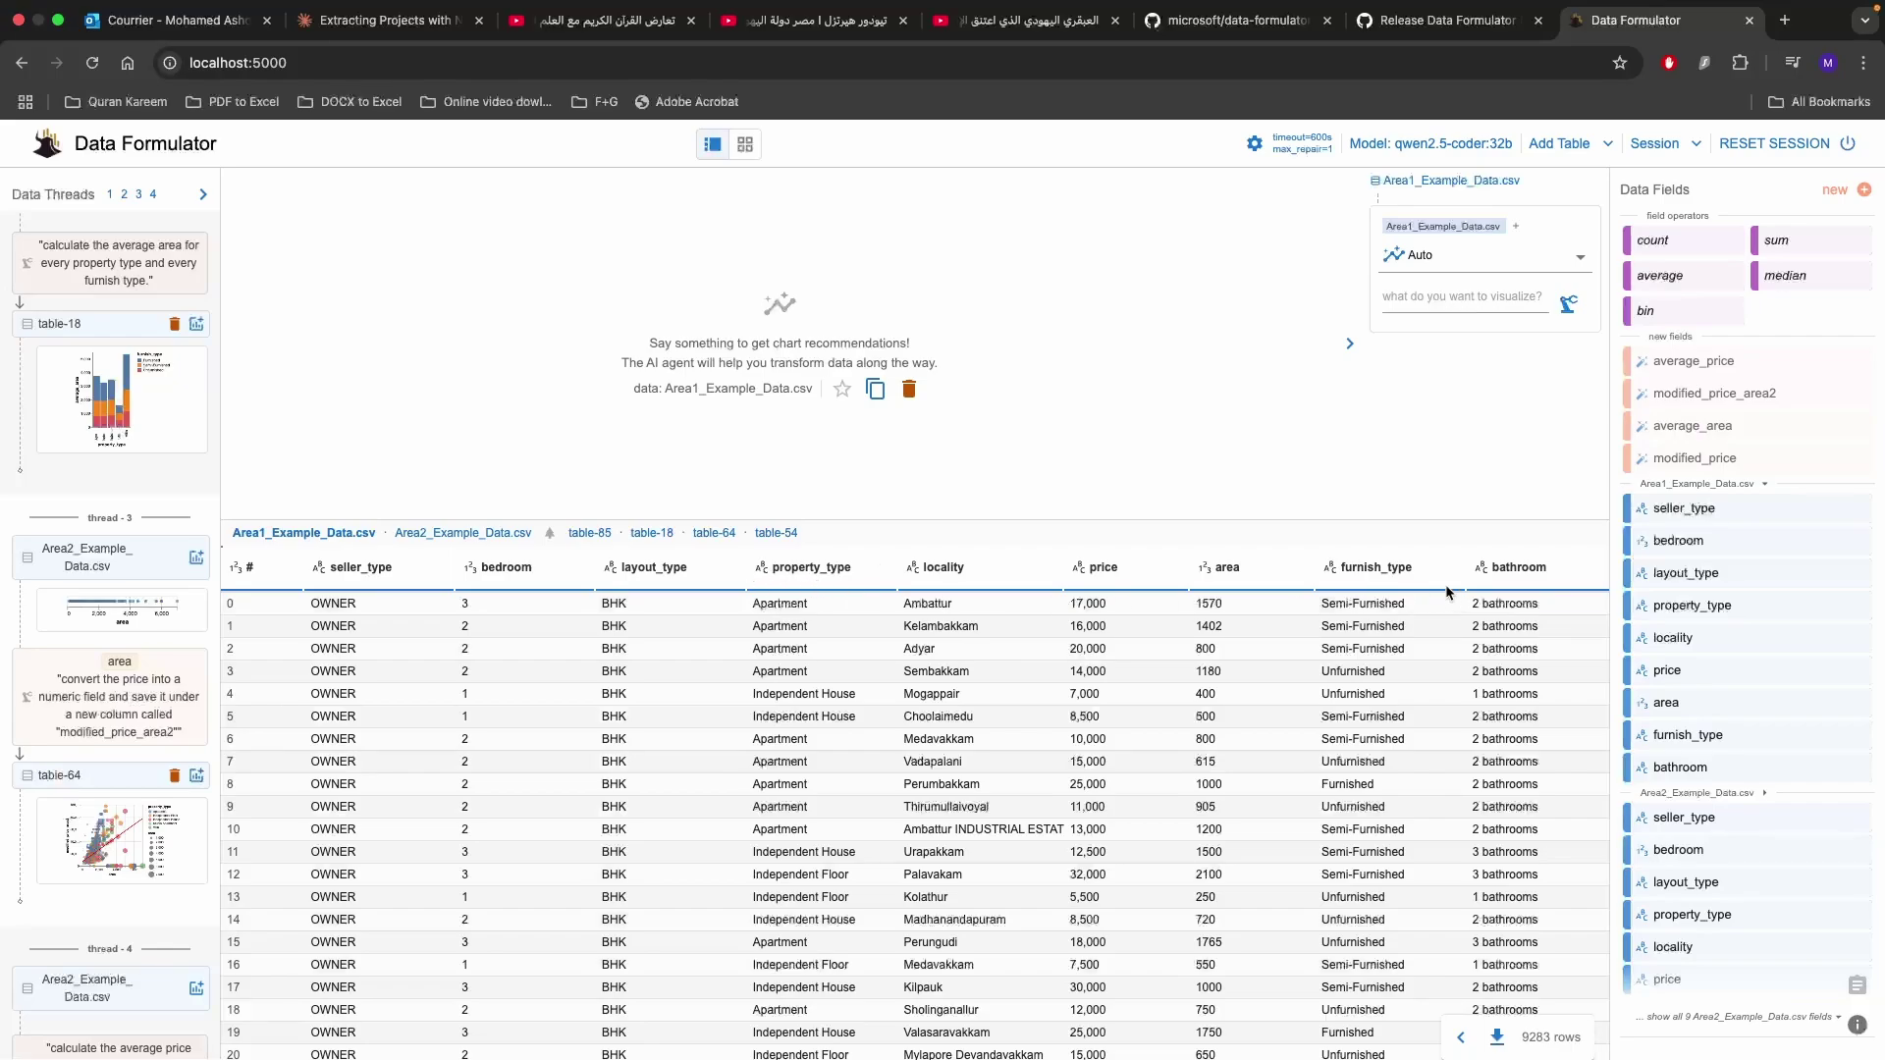
left_click(1408, 577)
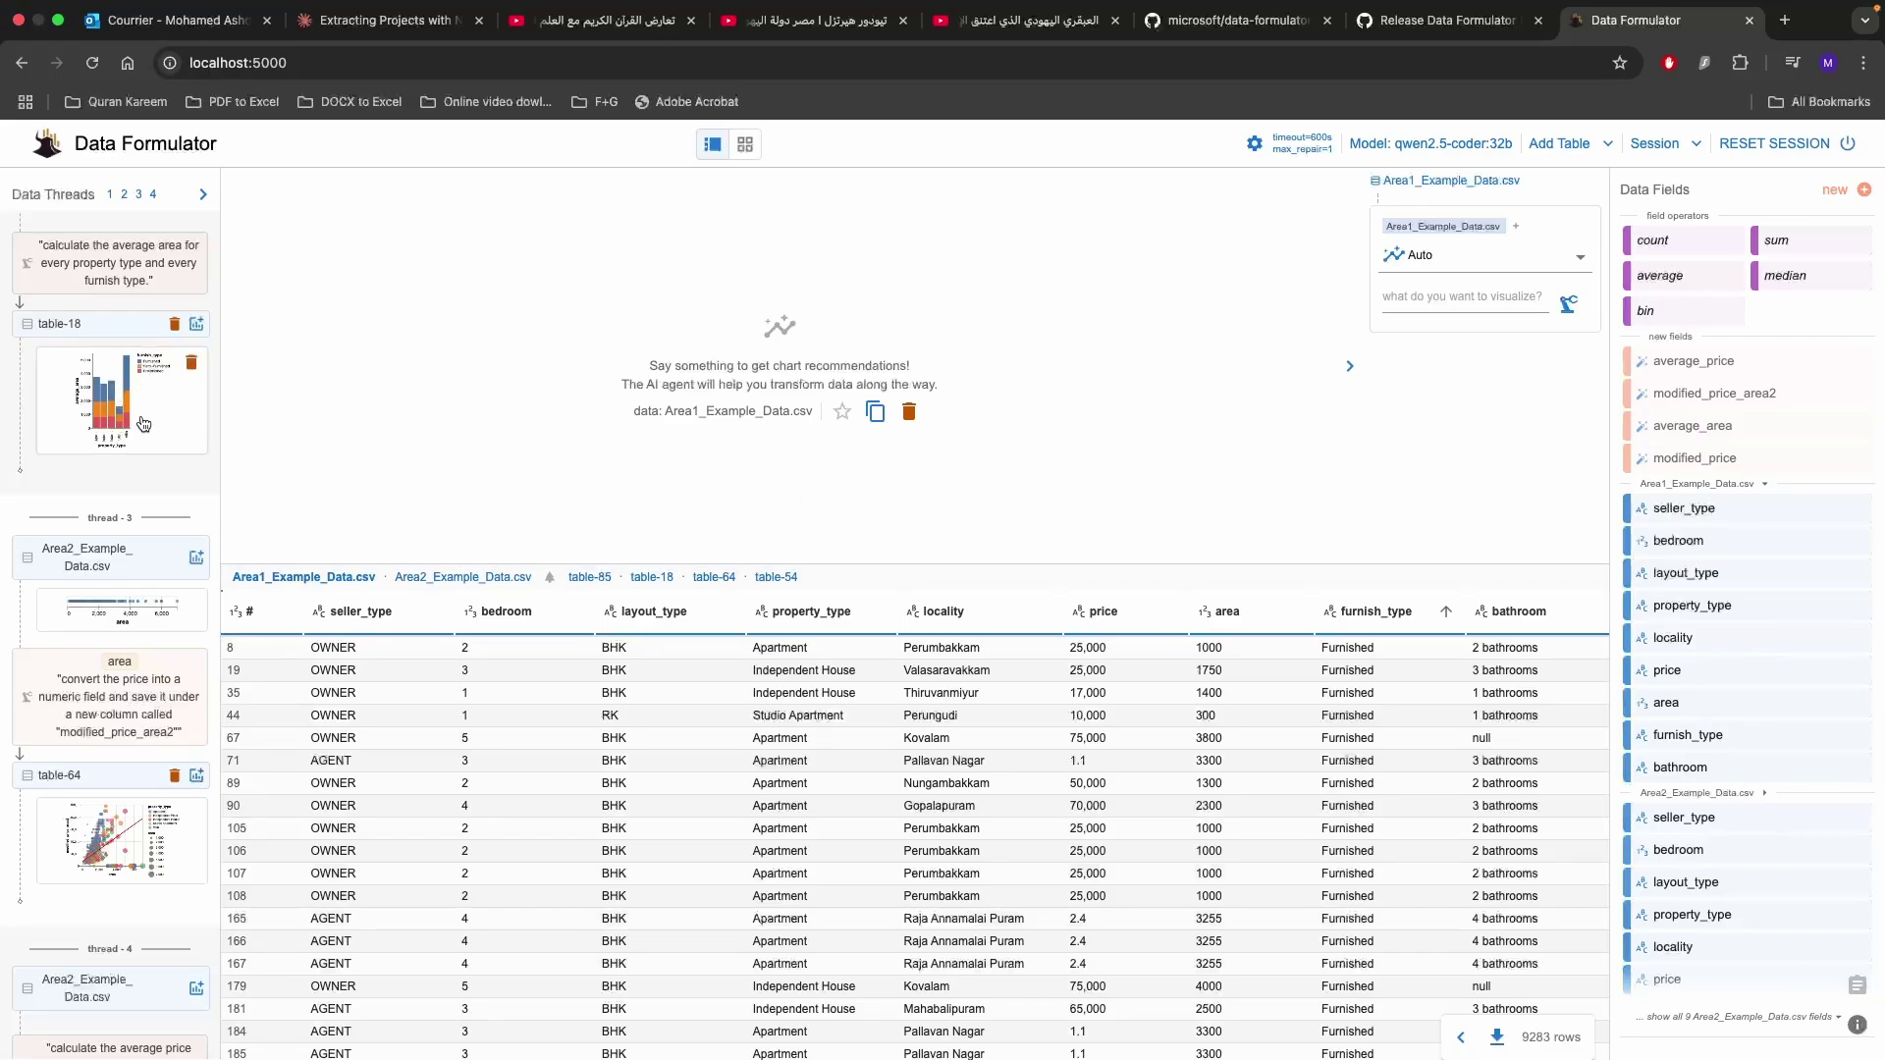
Reopen the table-85 modified_price stacked bar chart and its data, briefly checking its options menu.
scroll(118, 513, "up", 5)
left_click(118, 510)
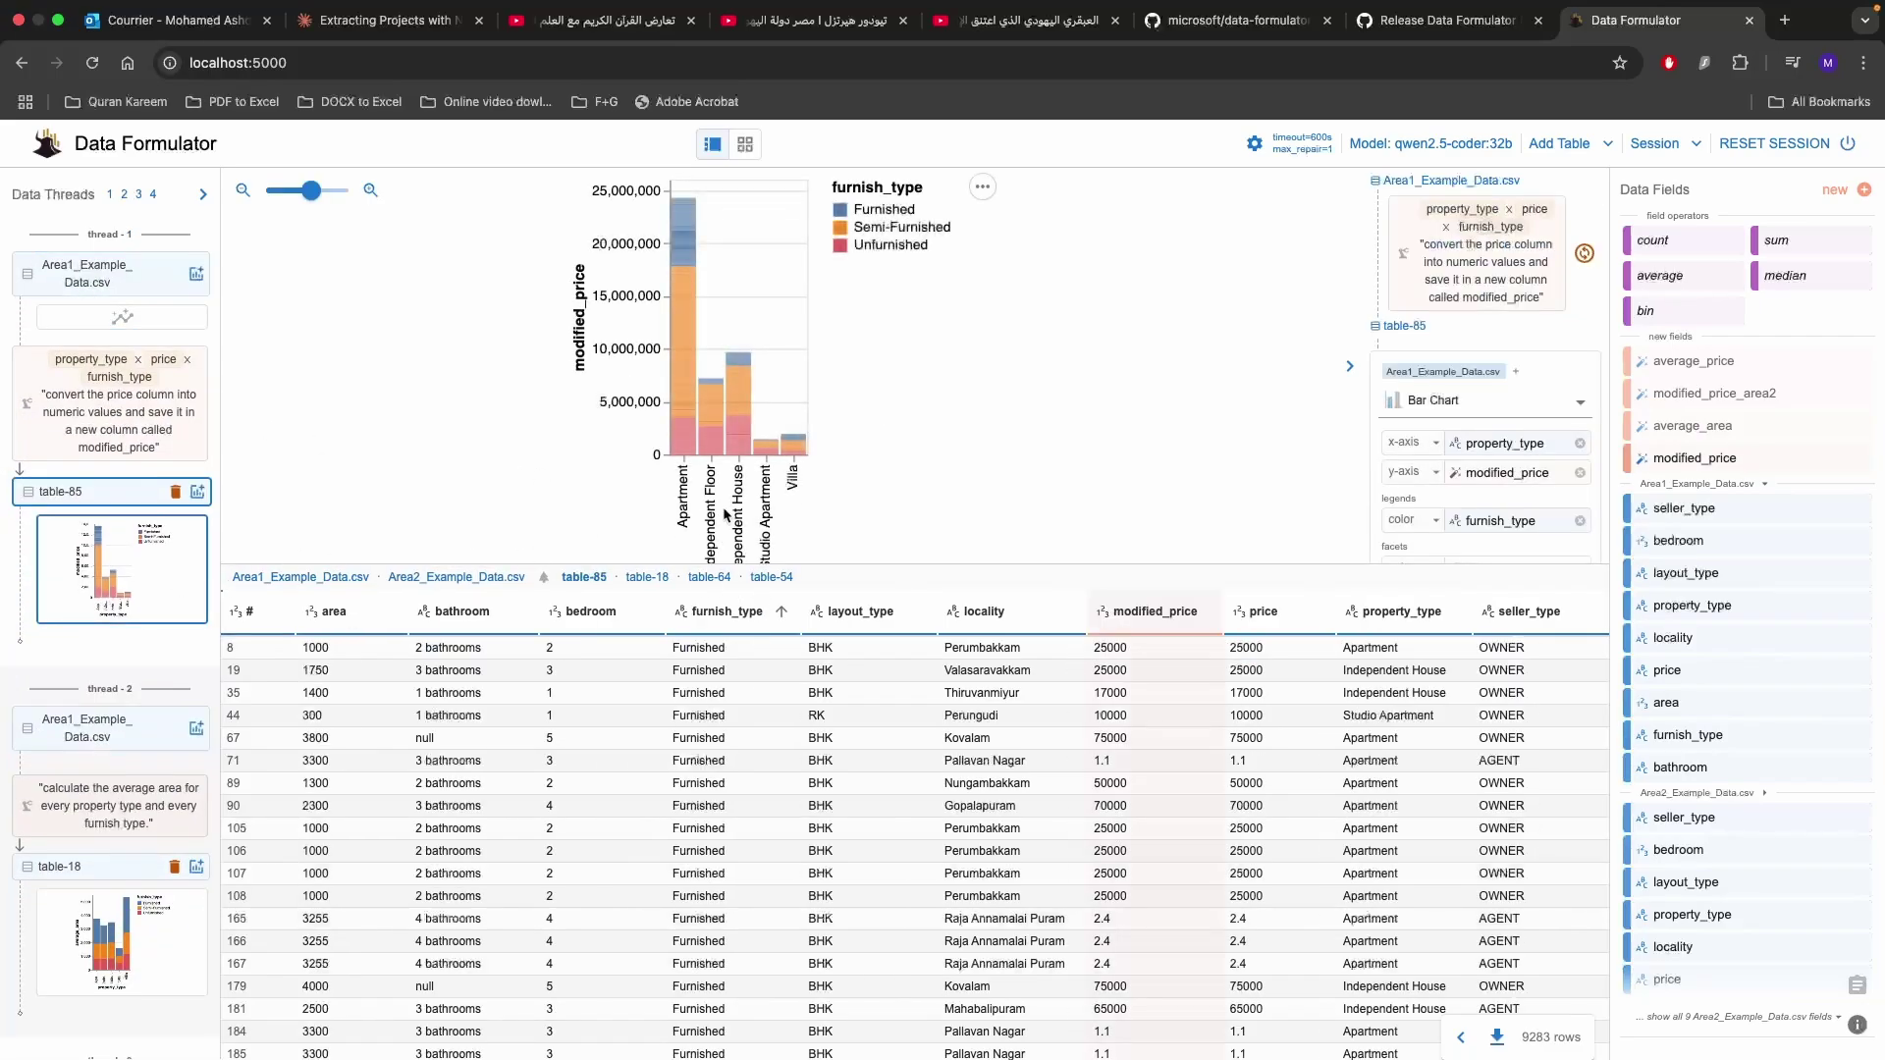
left_click(983, 188)
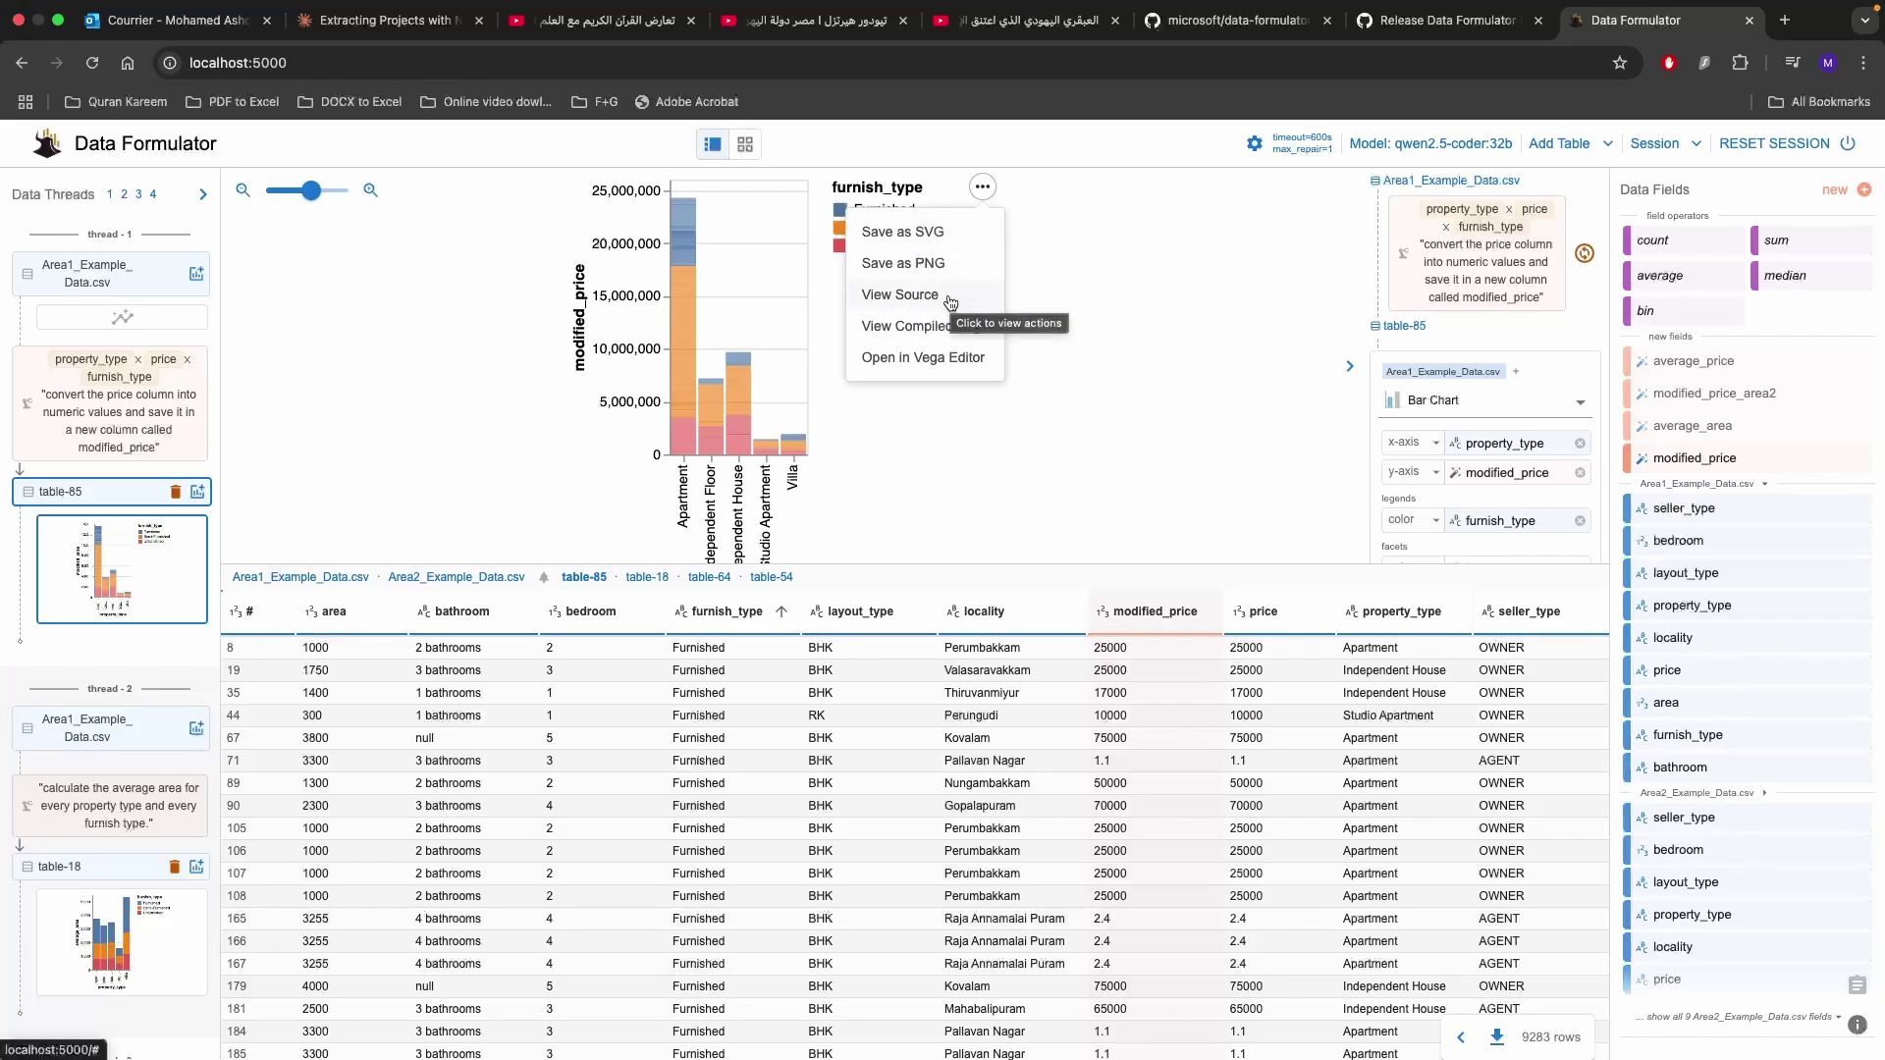
left_click(1106, 325)
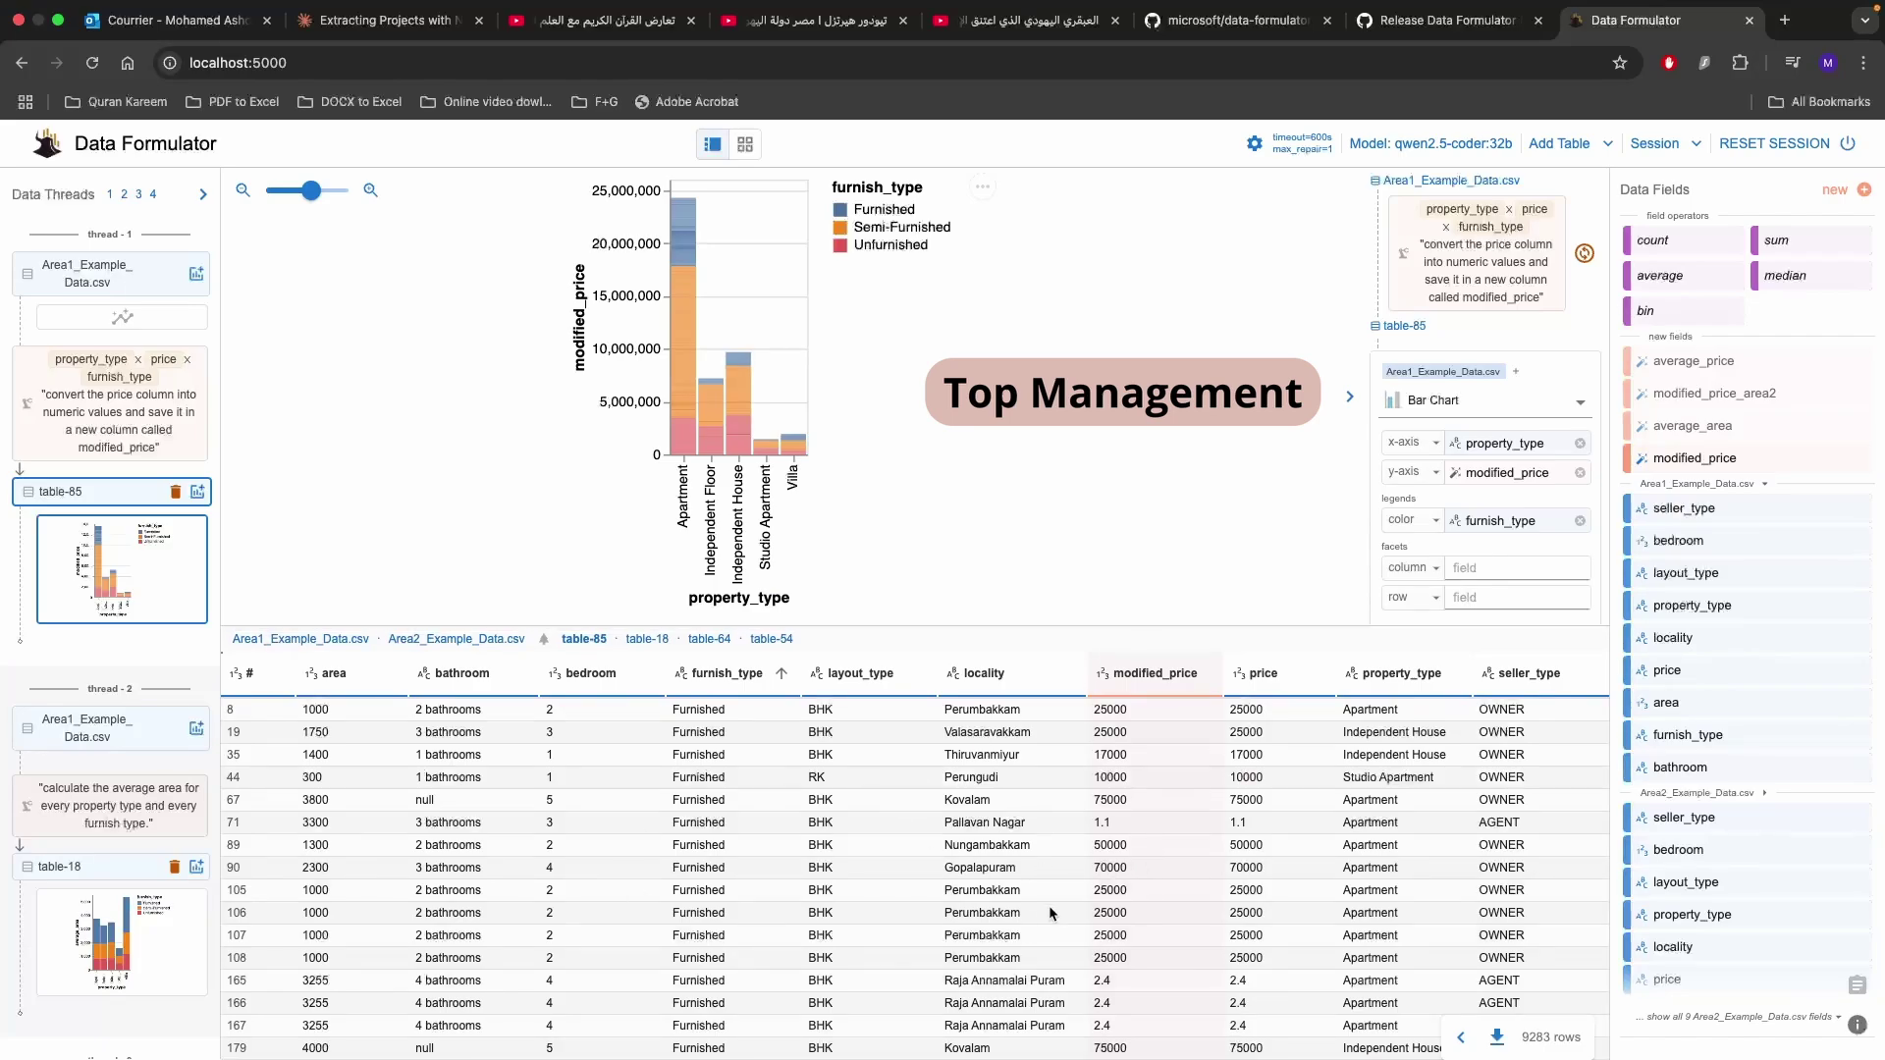
scroll(1055, 890, "down", 10)
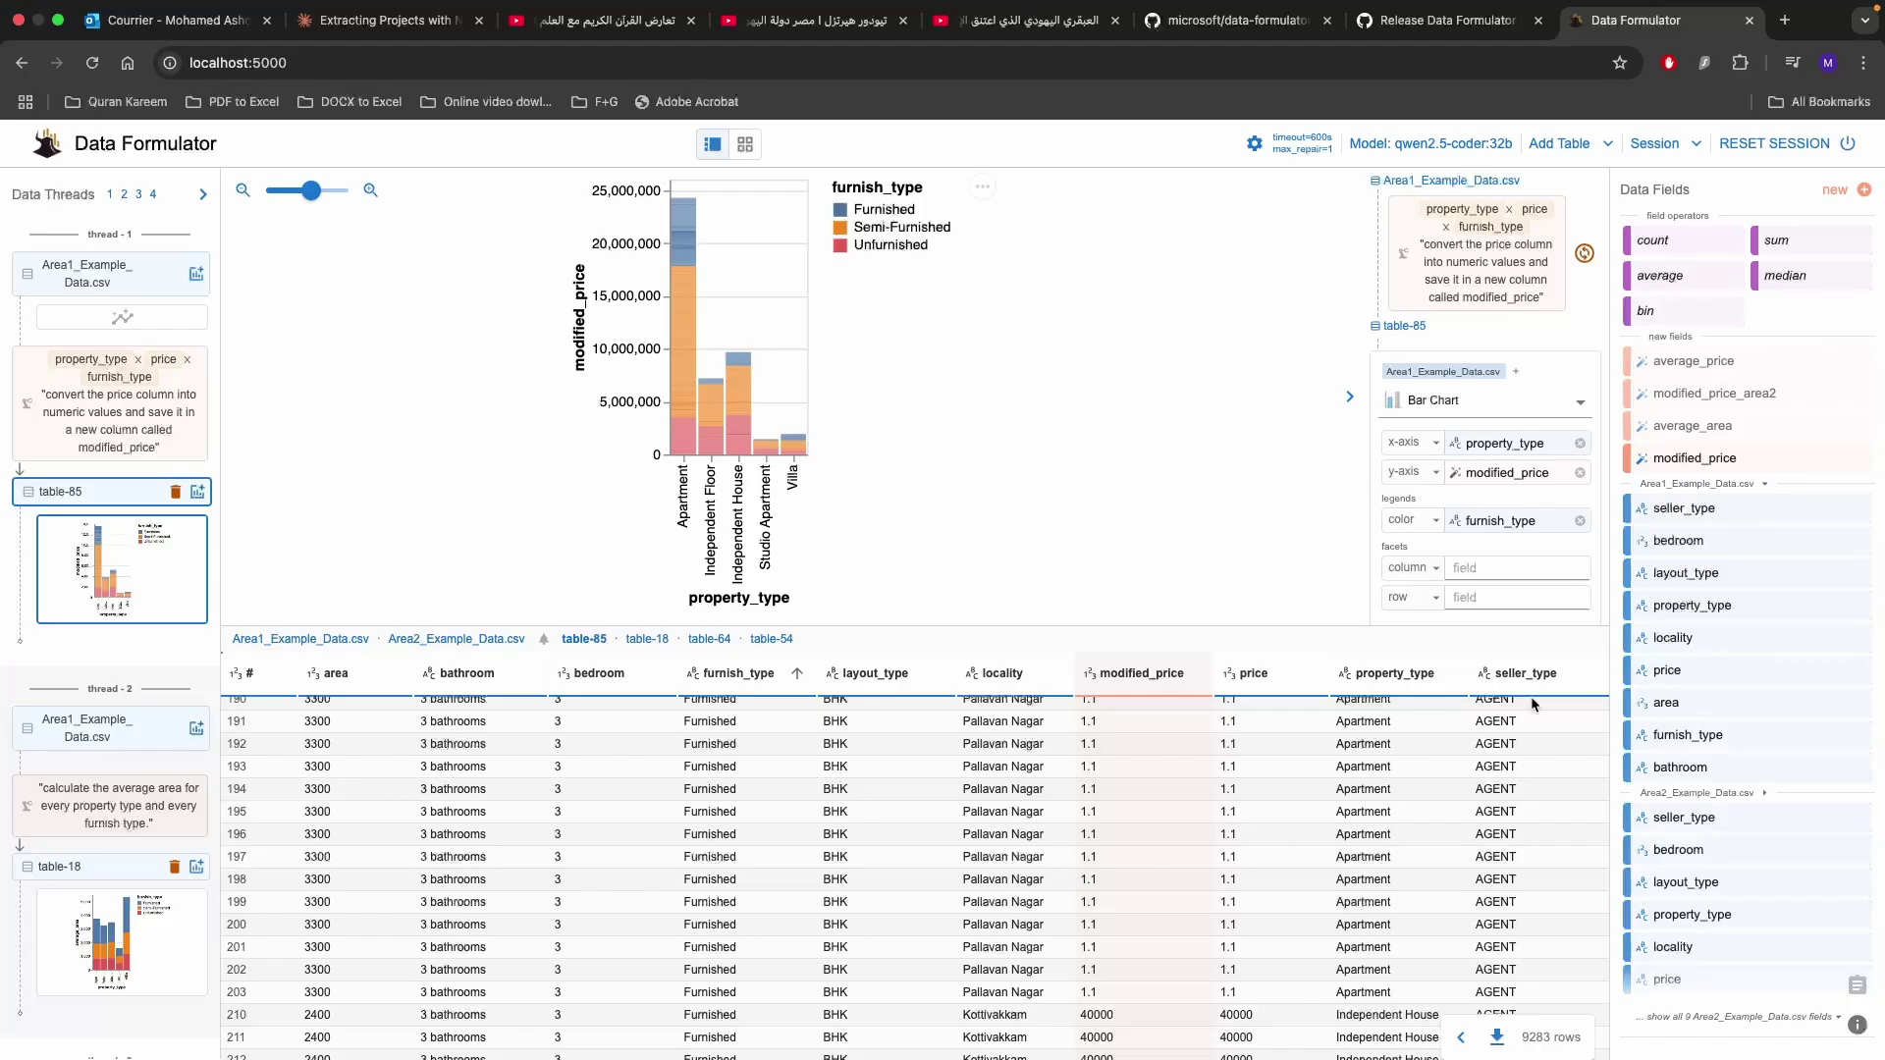
scroll(1506, 499, "down", 1)
left_click(1431, 586)
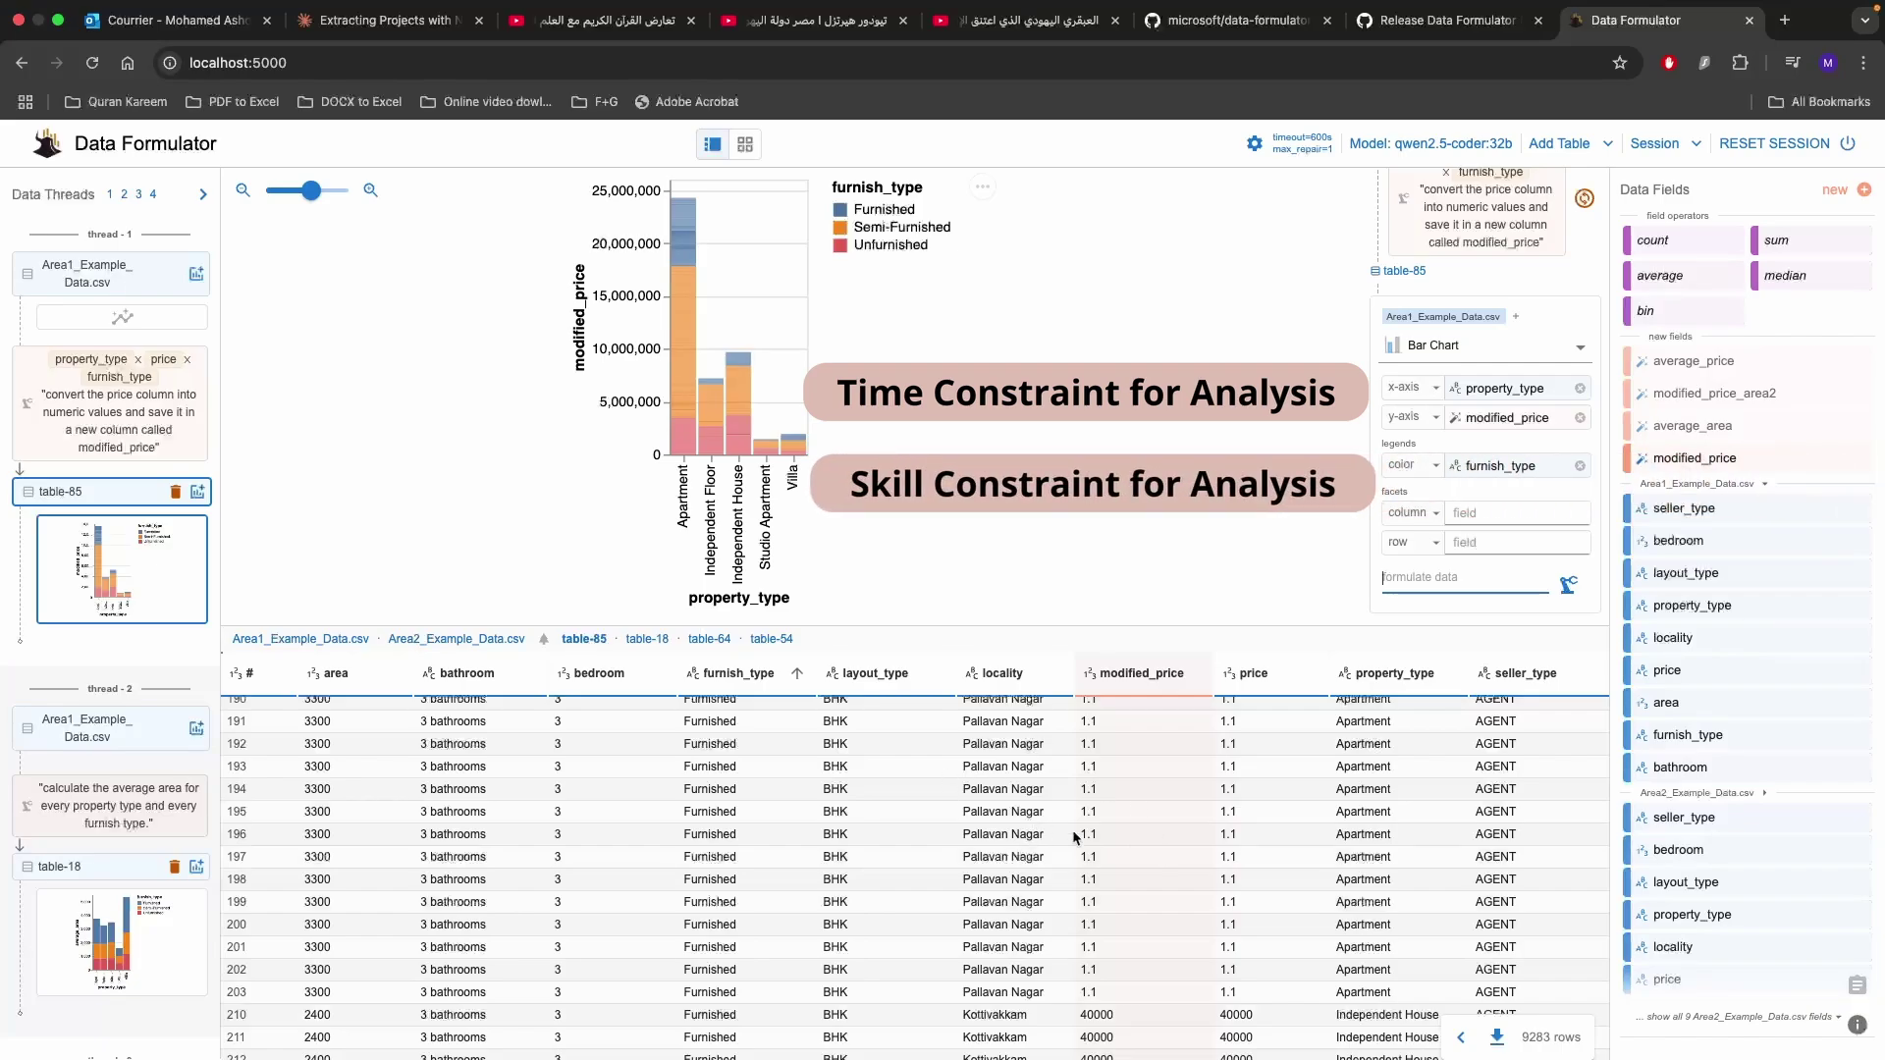
scroll(1178, 835, "down", 5)
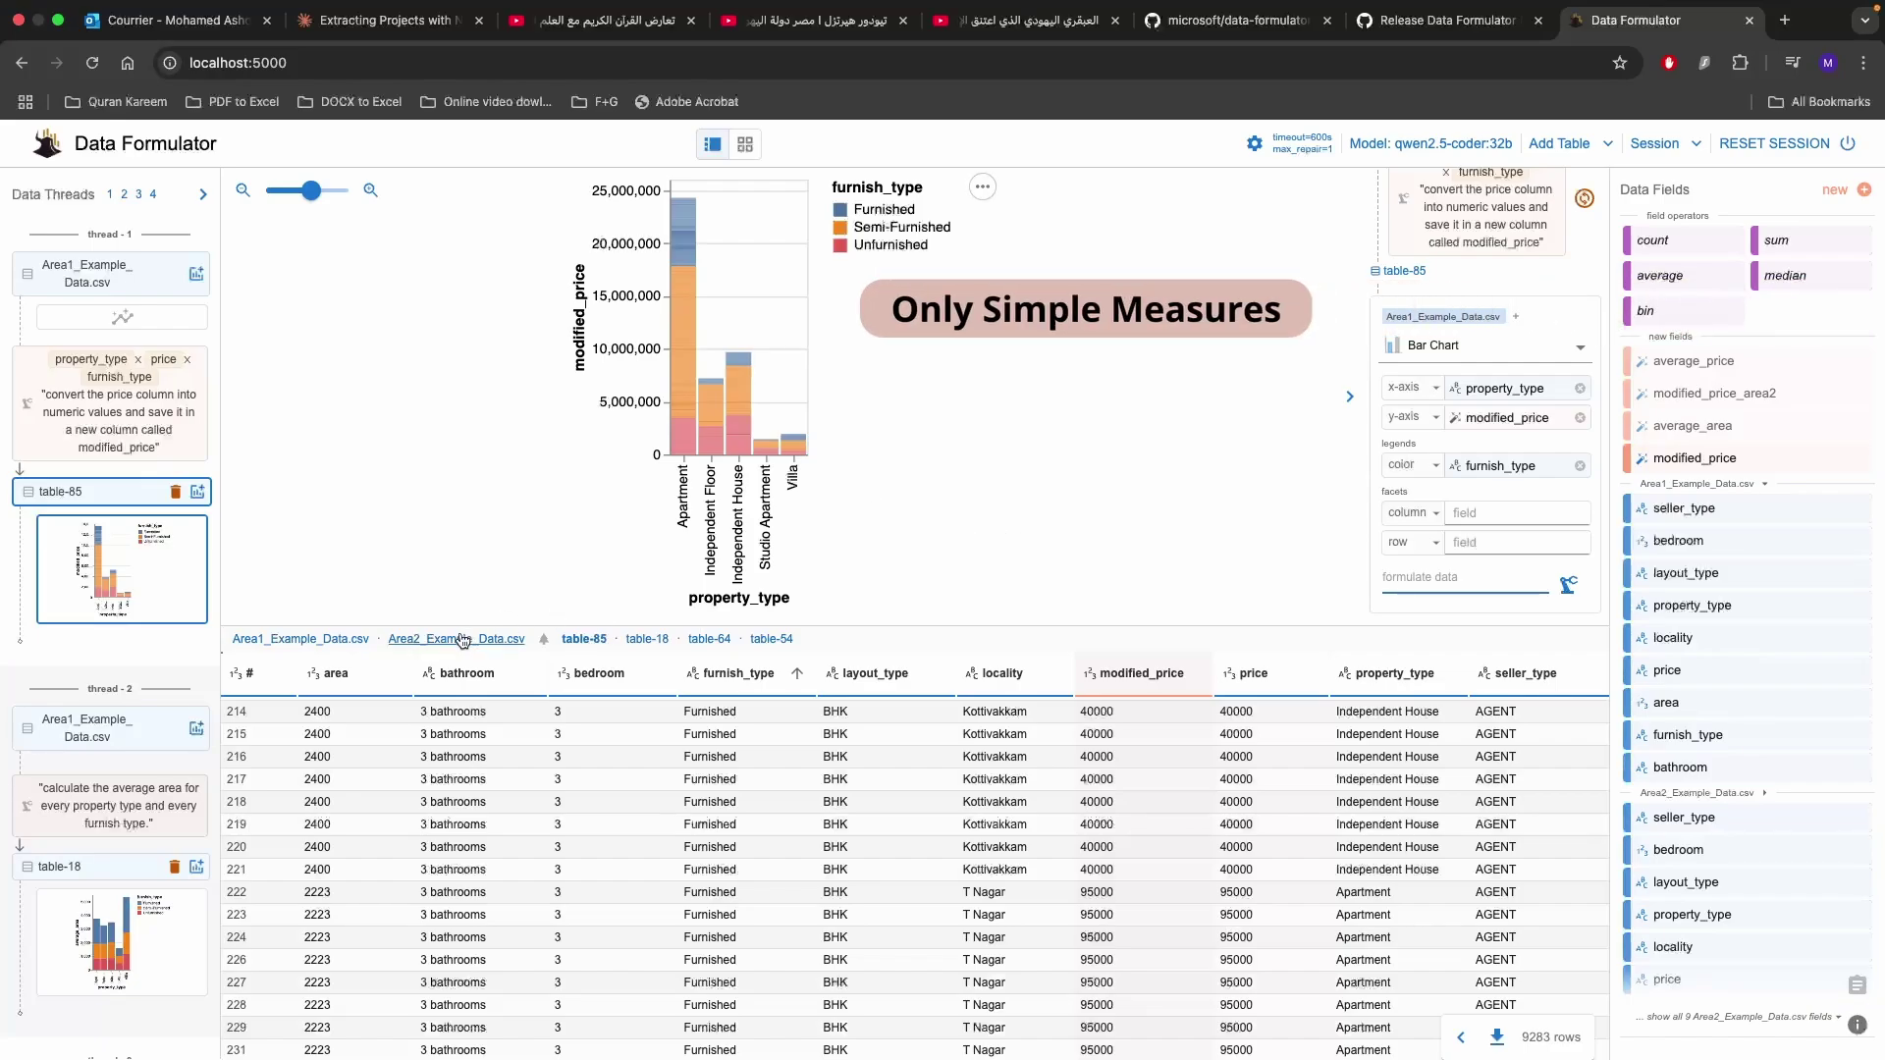
scroll(131, 747, "down", 5)
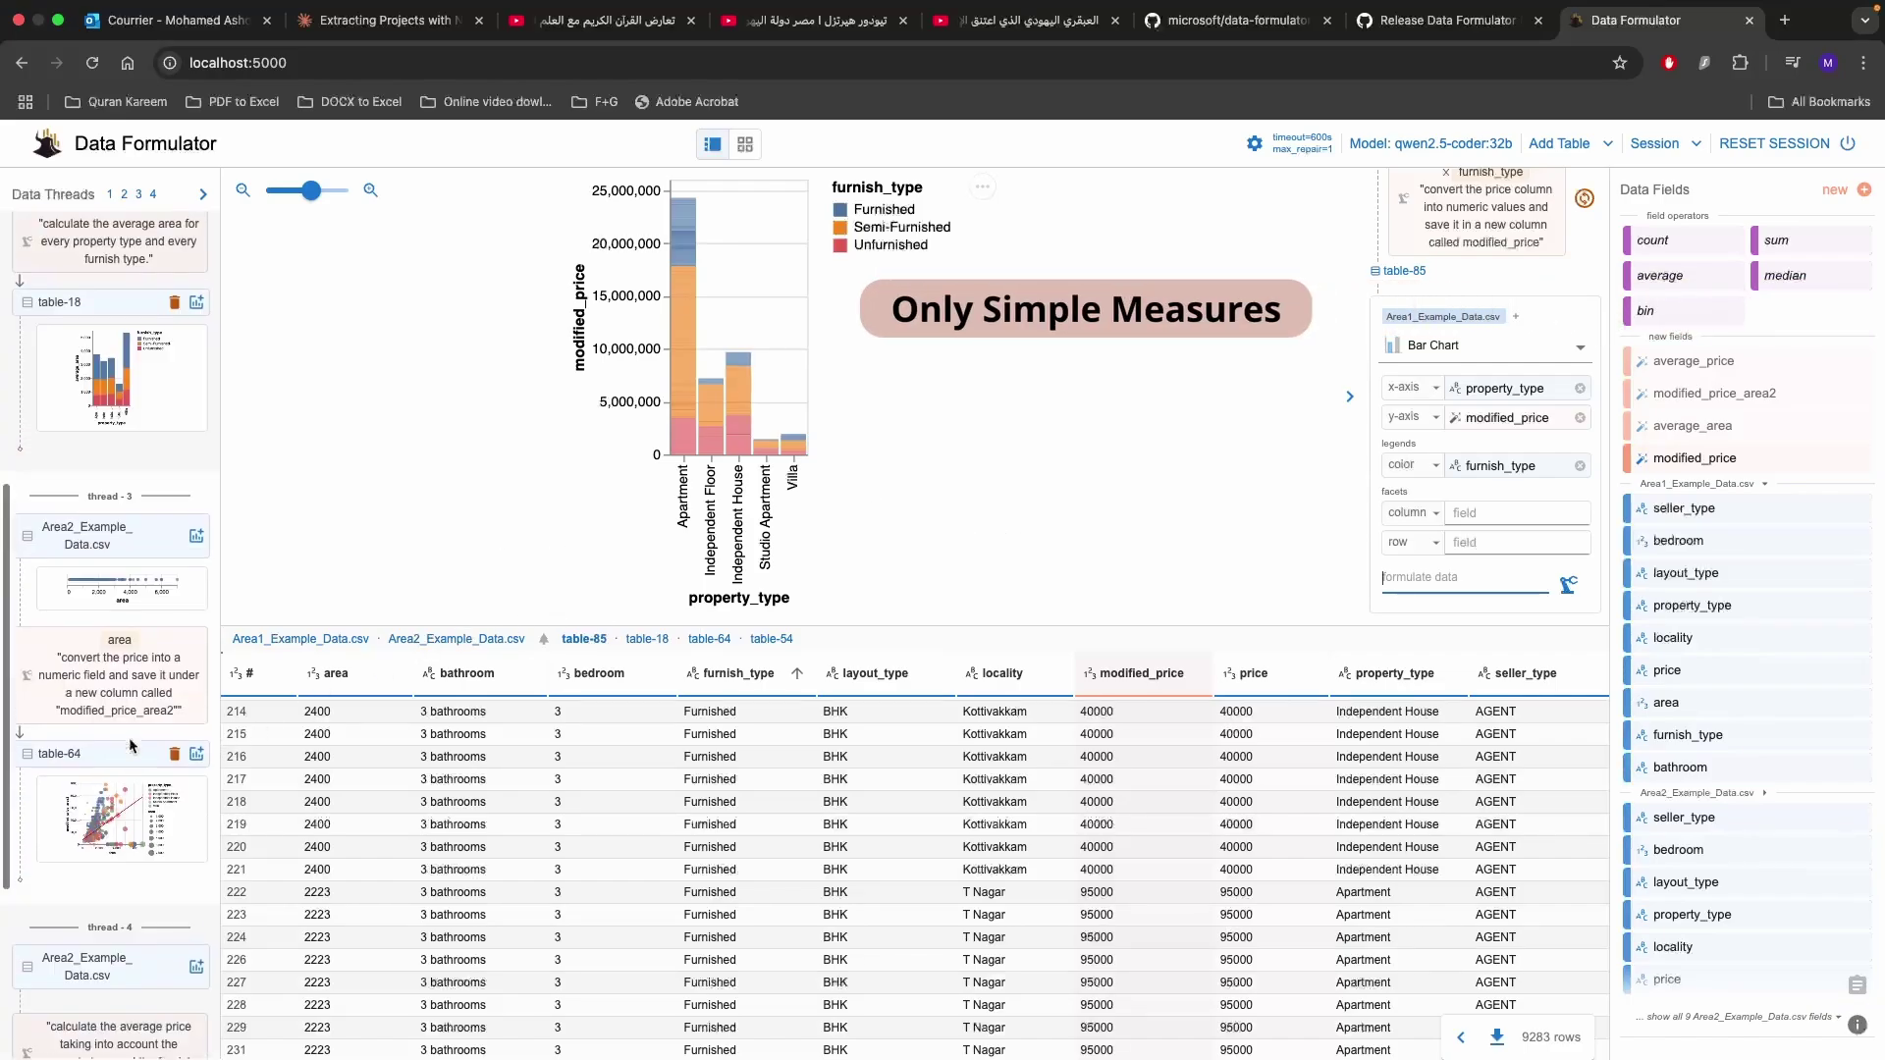
scroll(131, 746, "down", 1)
left_click(122, 533)
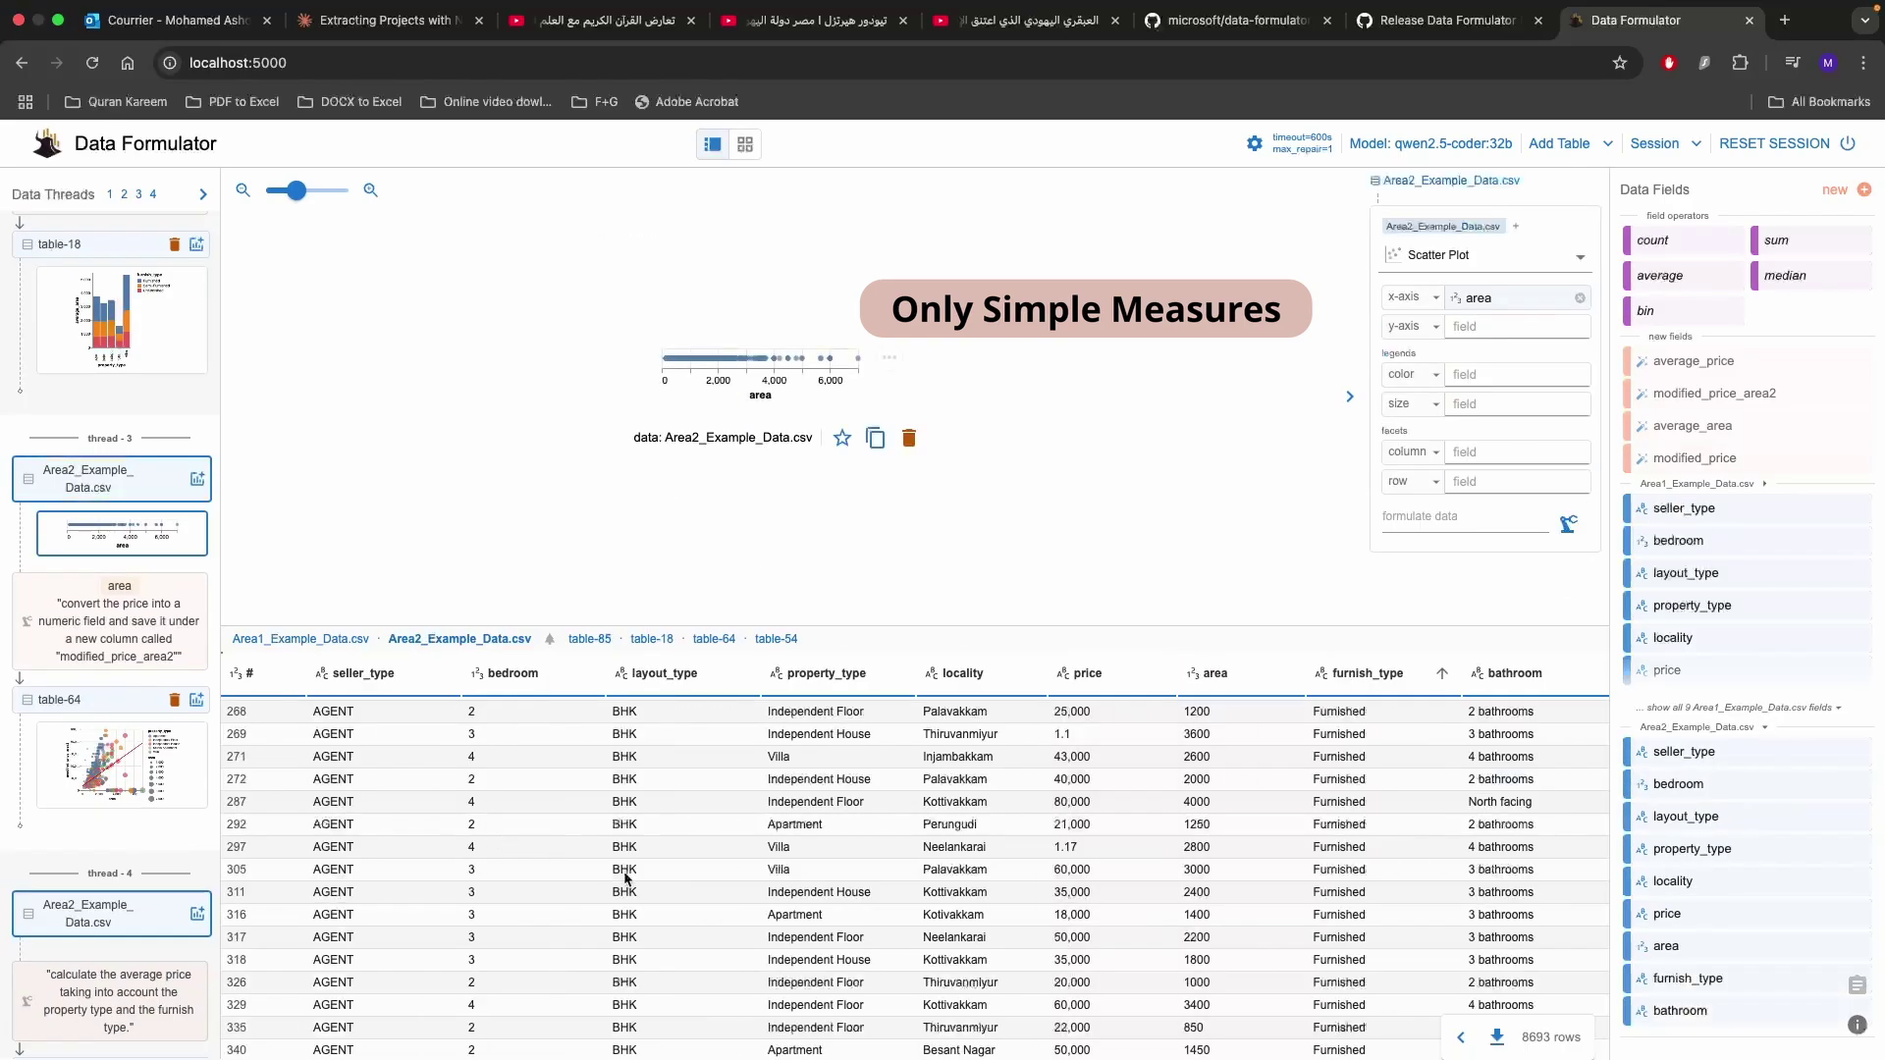
scroll(138, 571, "up", 6)
left_click(137, 568)
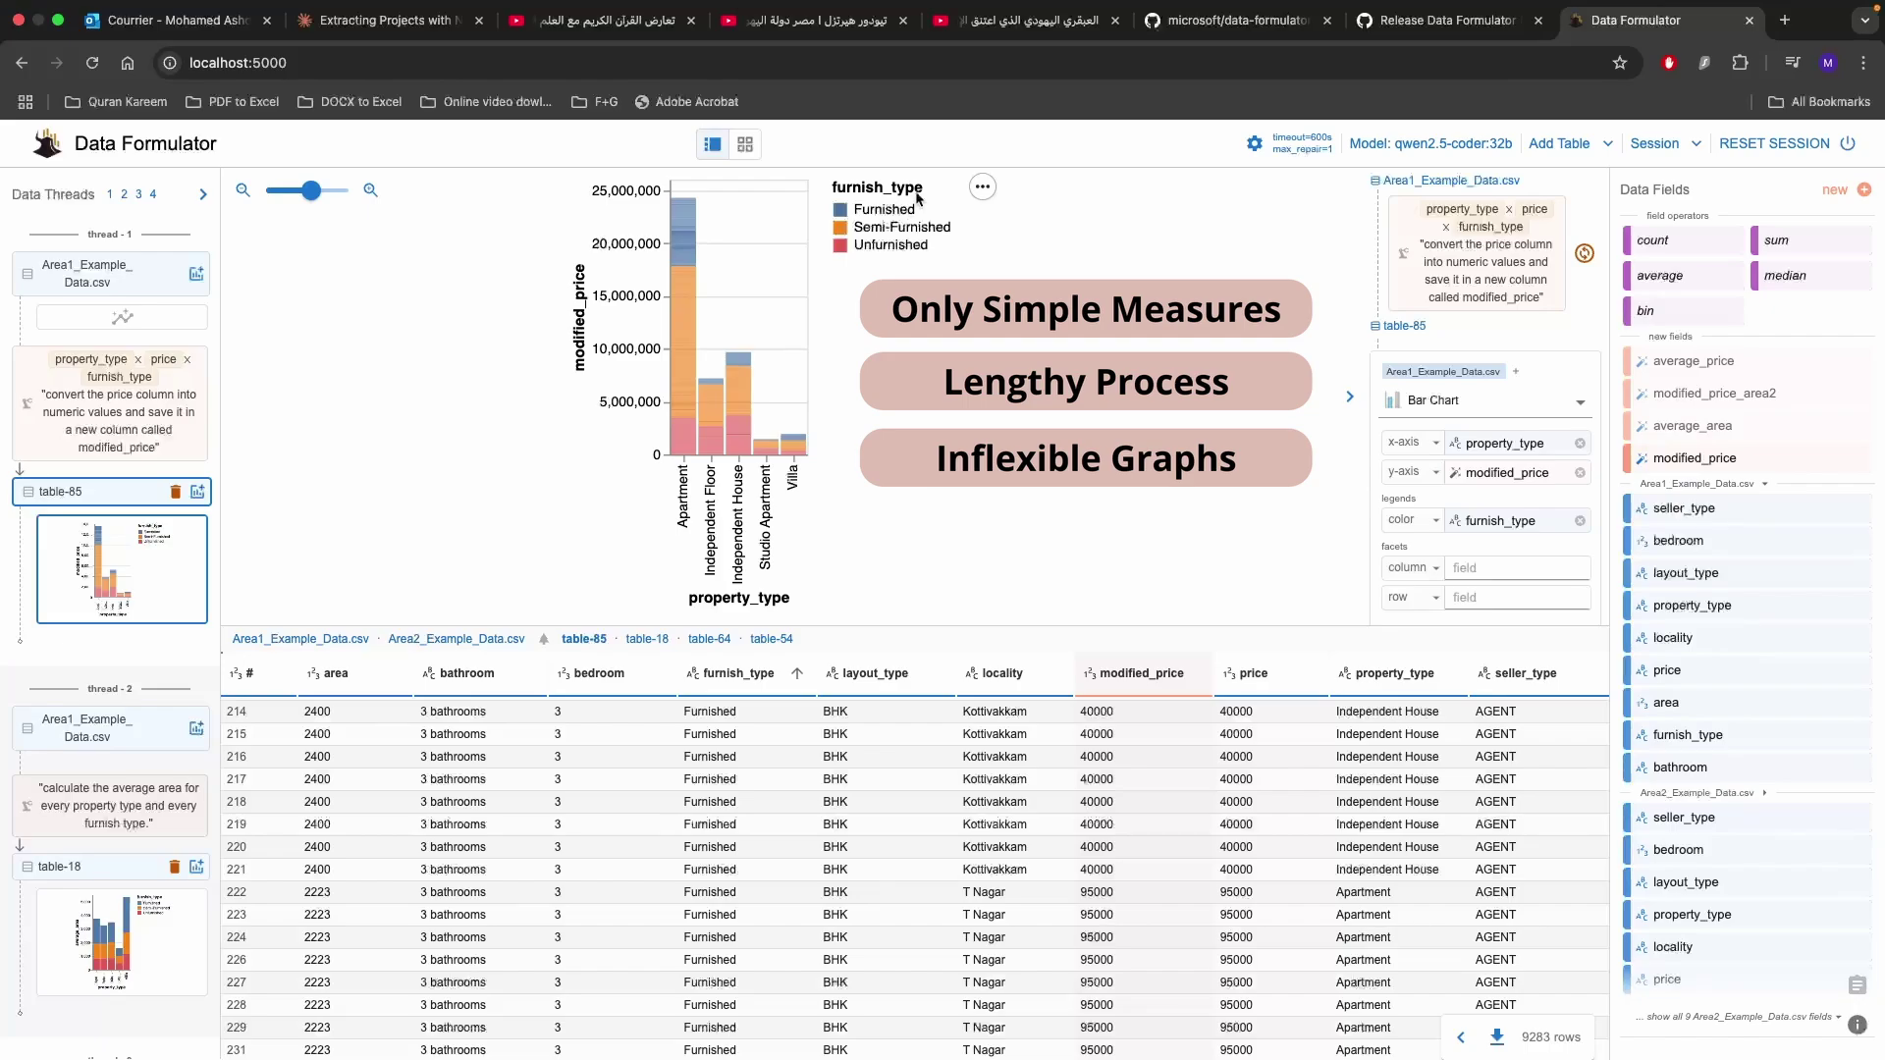
Open the bar chart's specification in the Vega Editor.
left_click_drag(924, 189, 839, 196)
left_click(982, 186)
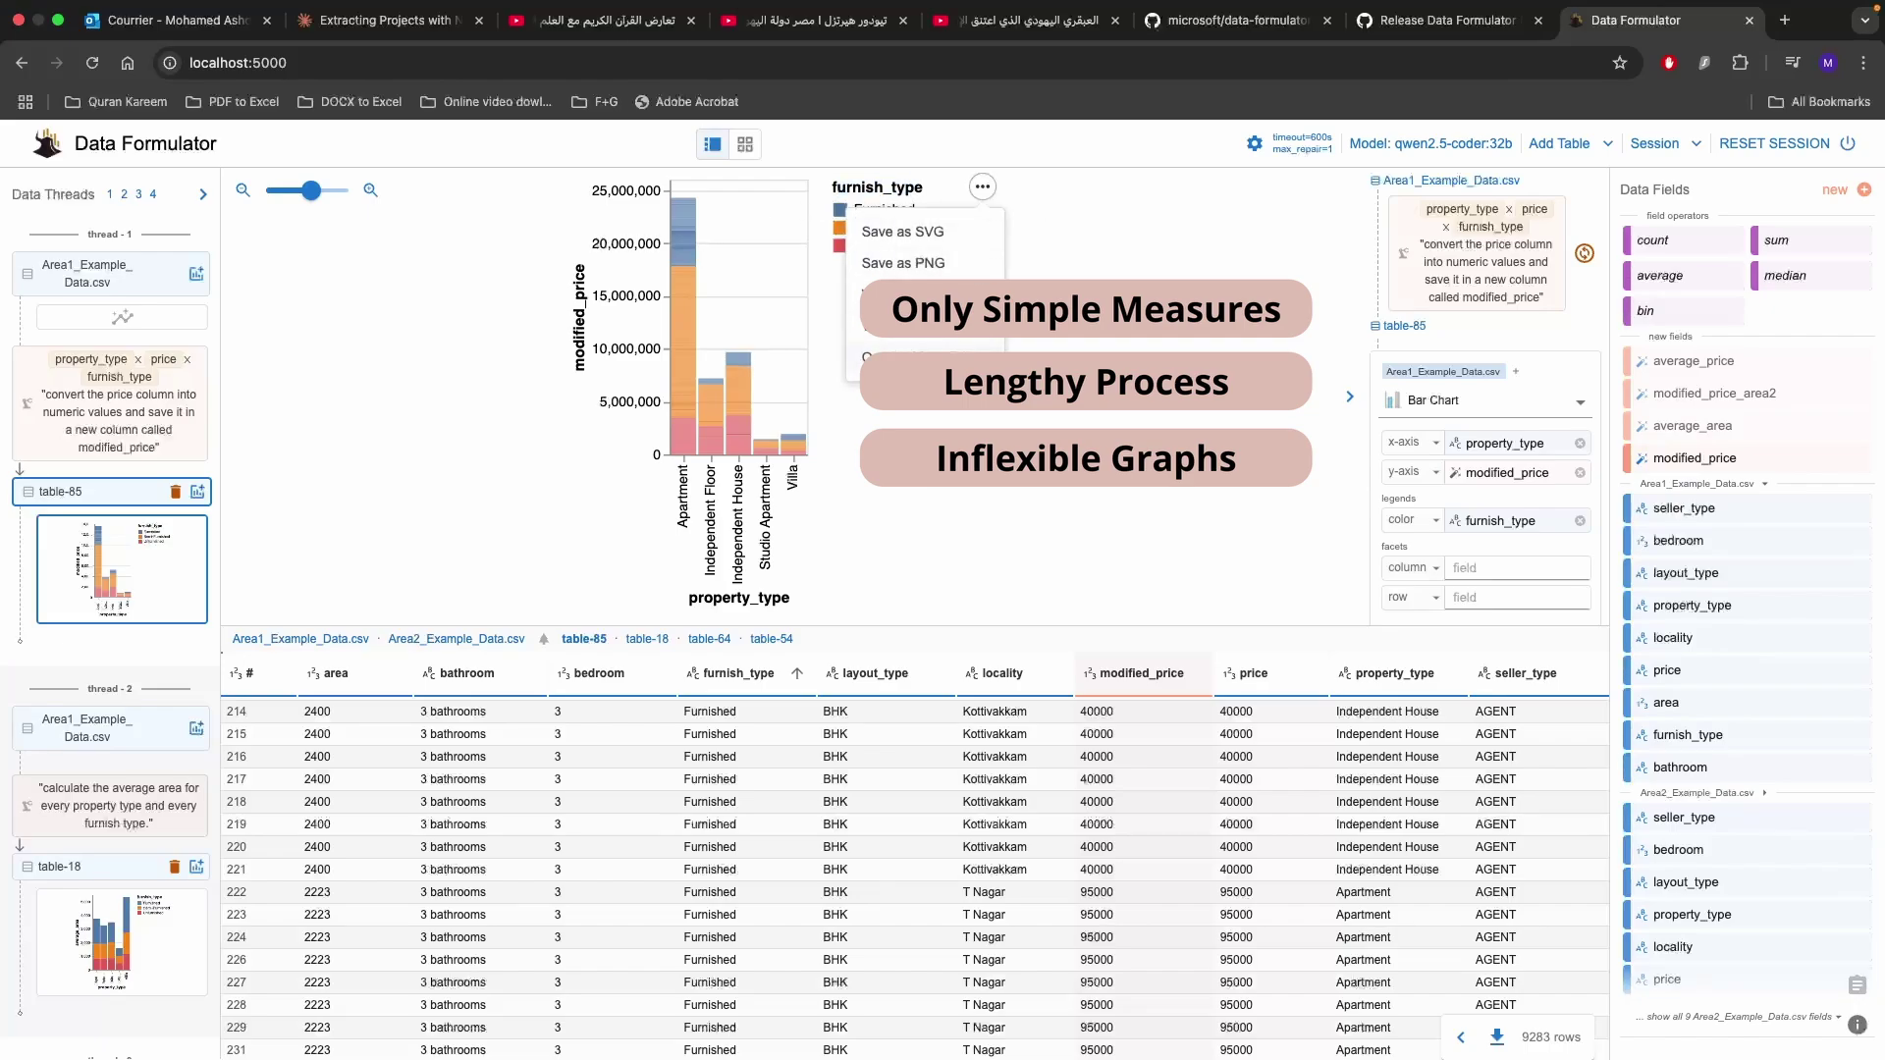
left_click(923, 356)
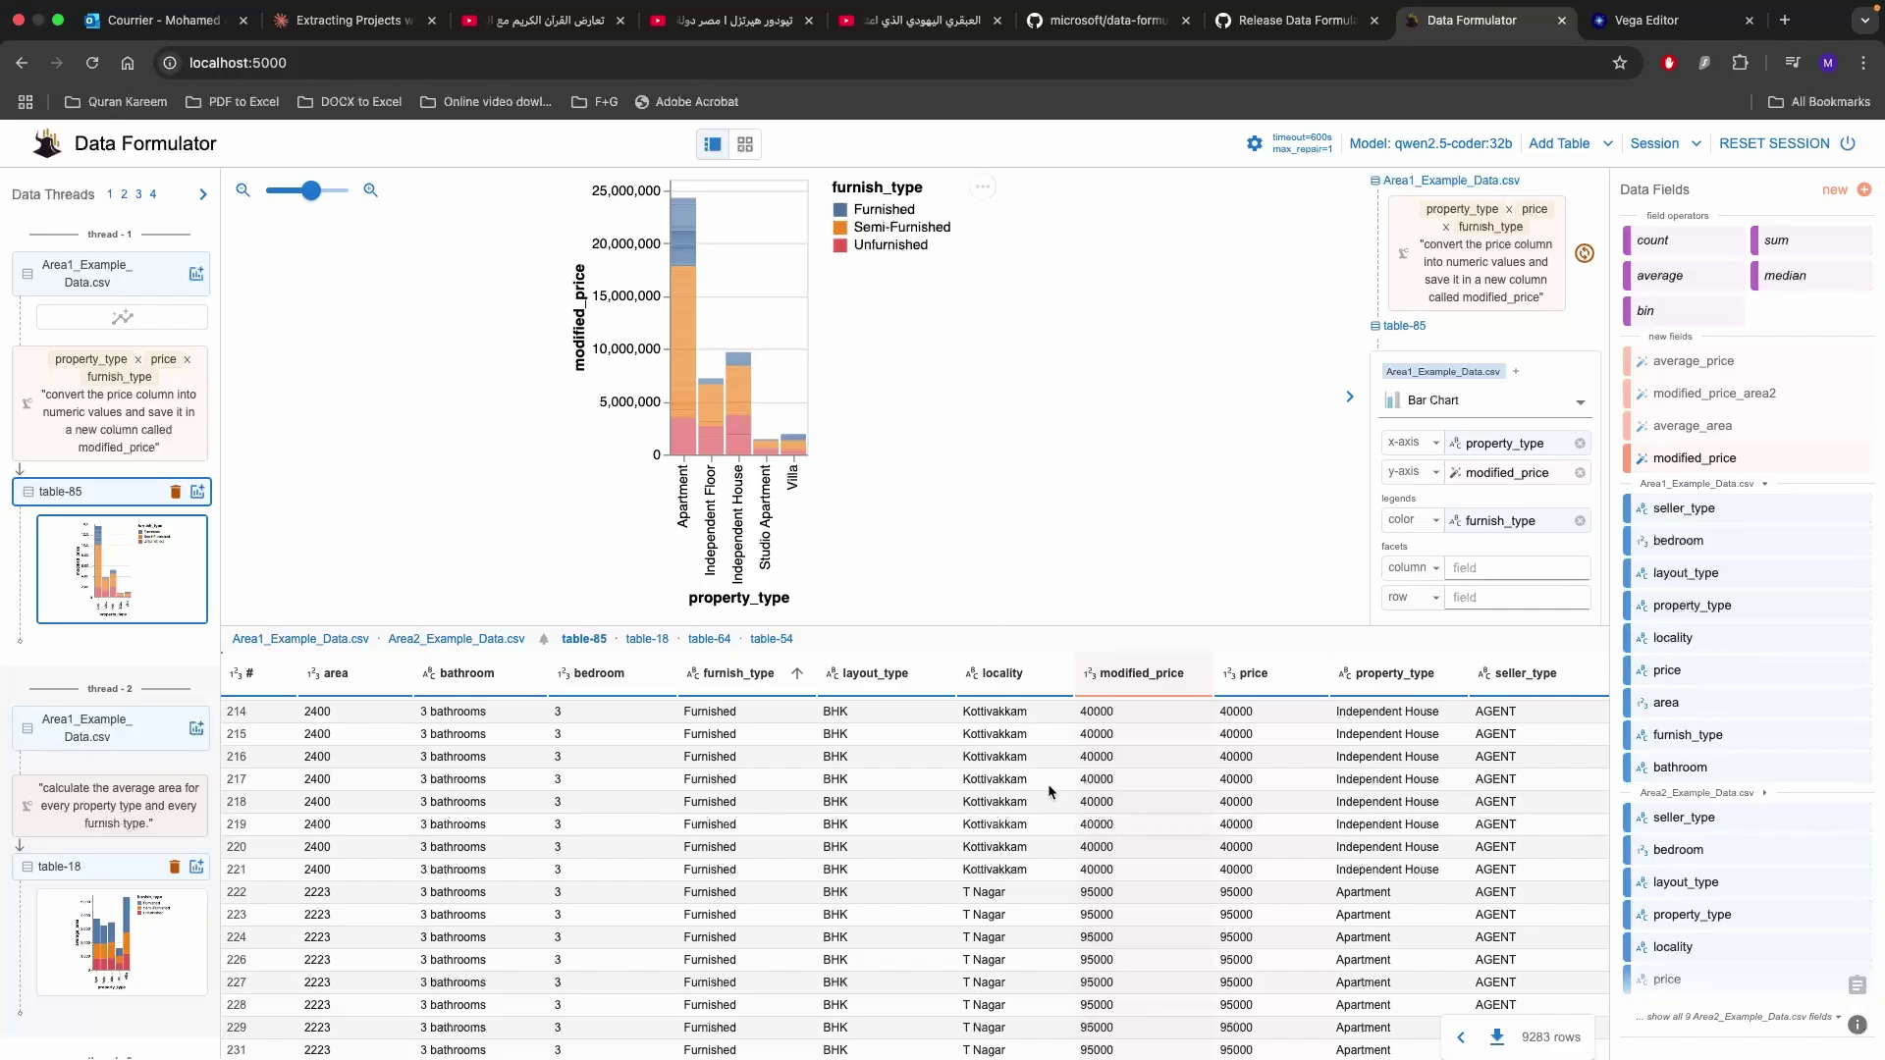
Show the table-18 average_area chart, then the table-64 modified_price_area2 regression scatter.
scroll(1047, 784, "down", 10)
scroll(1049, 791, "down", 15)
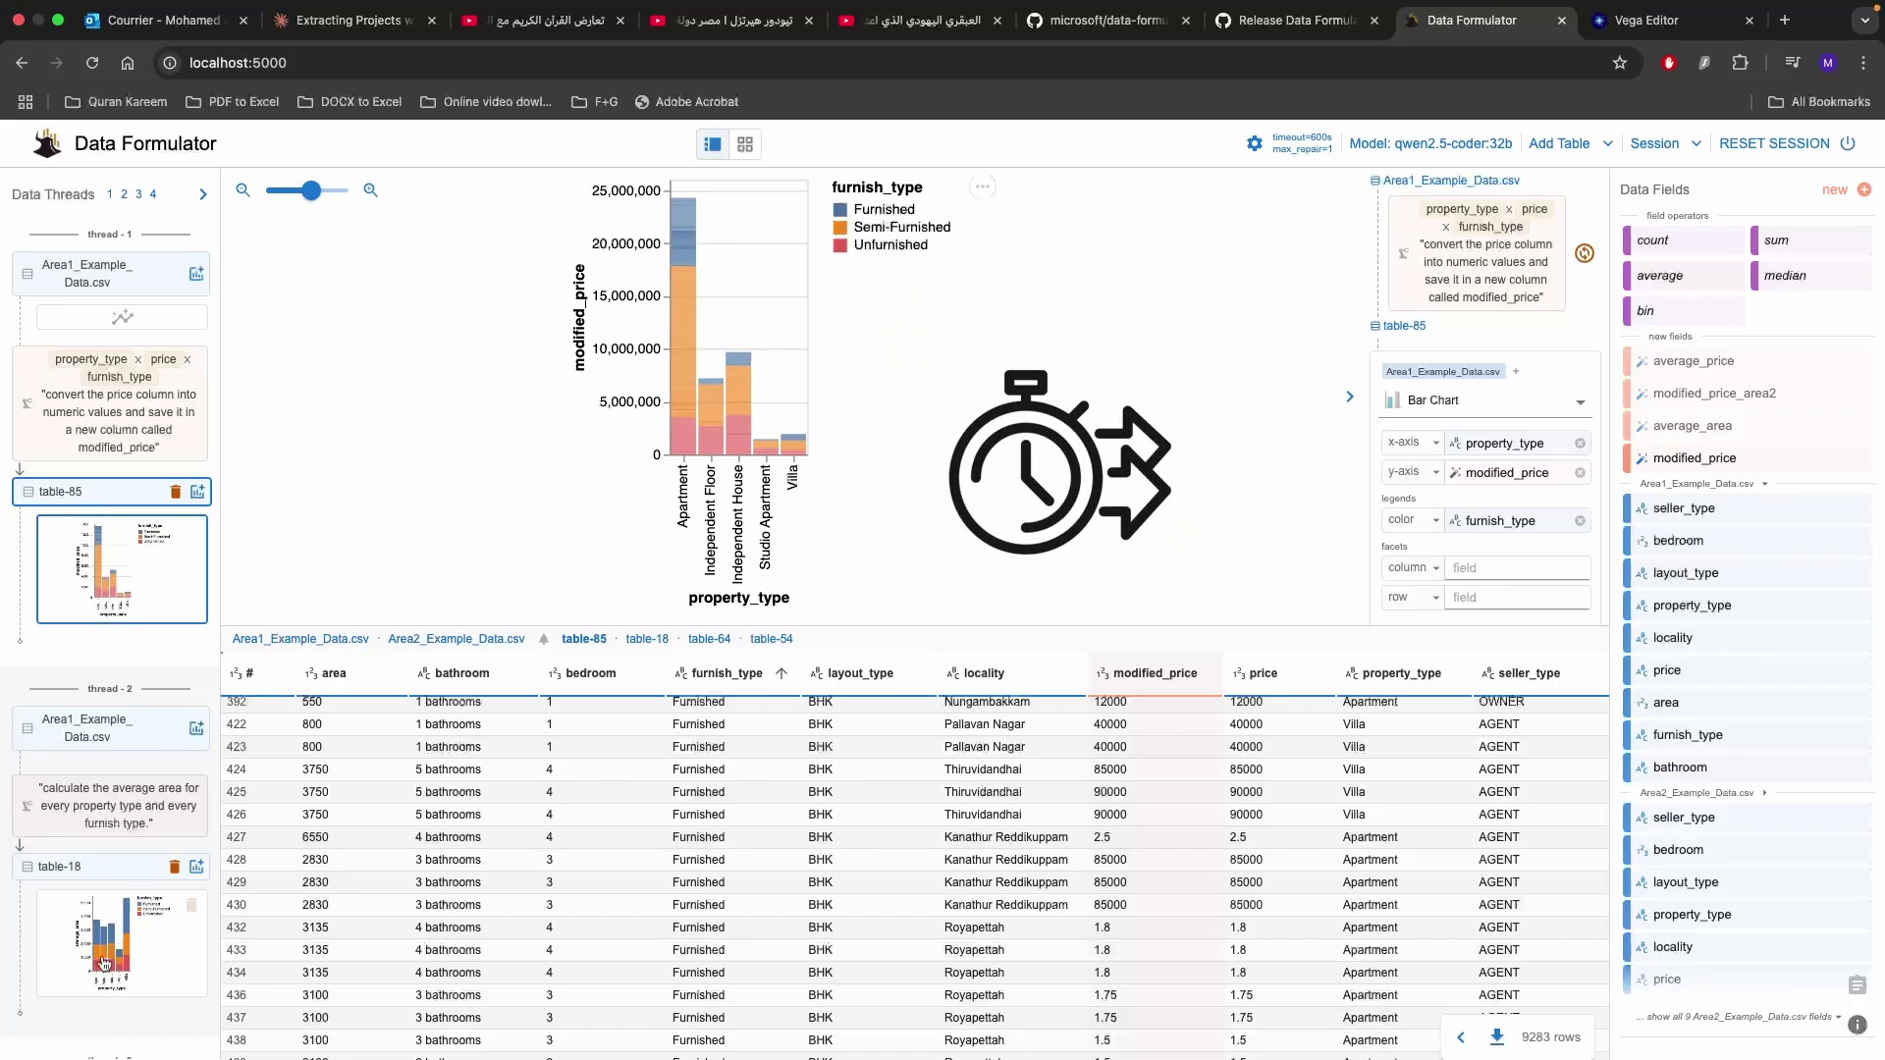
left_click(138, 938)
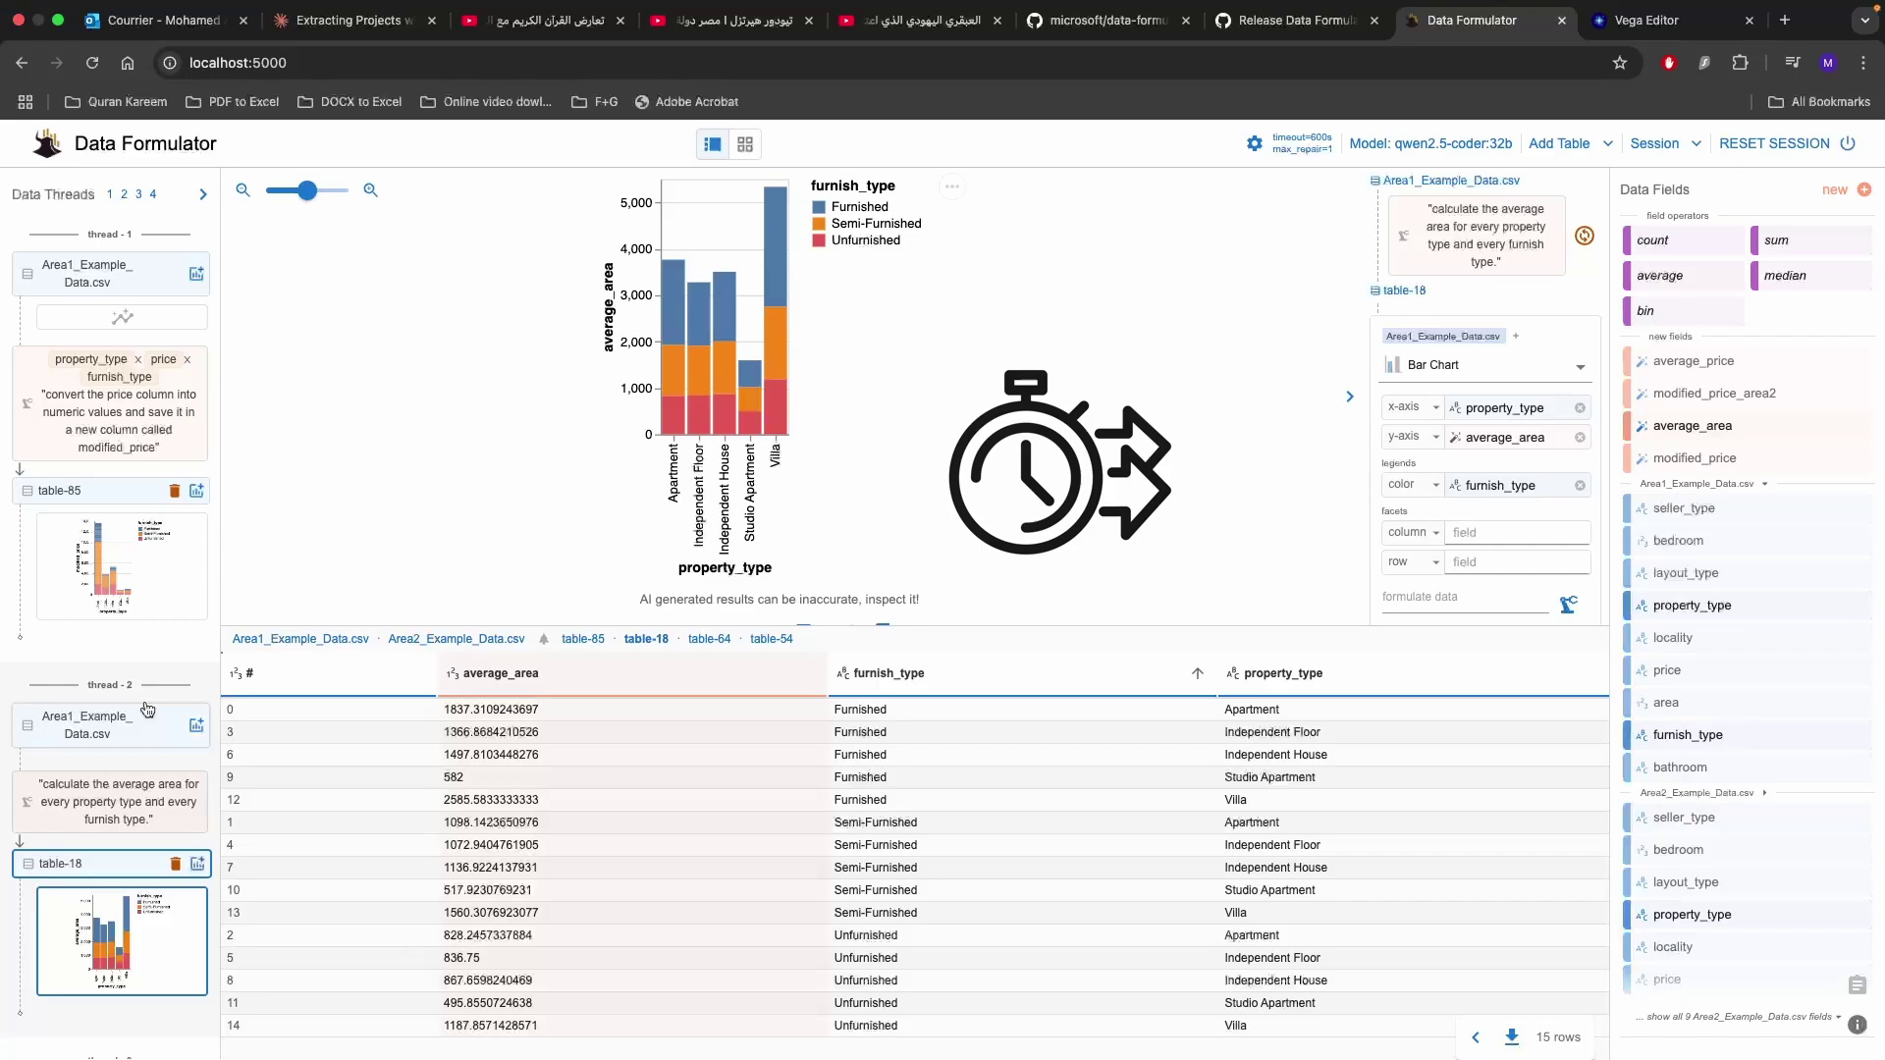
scroll(147, 709, "down", 5)
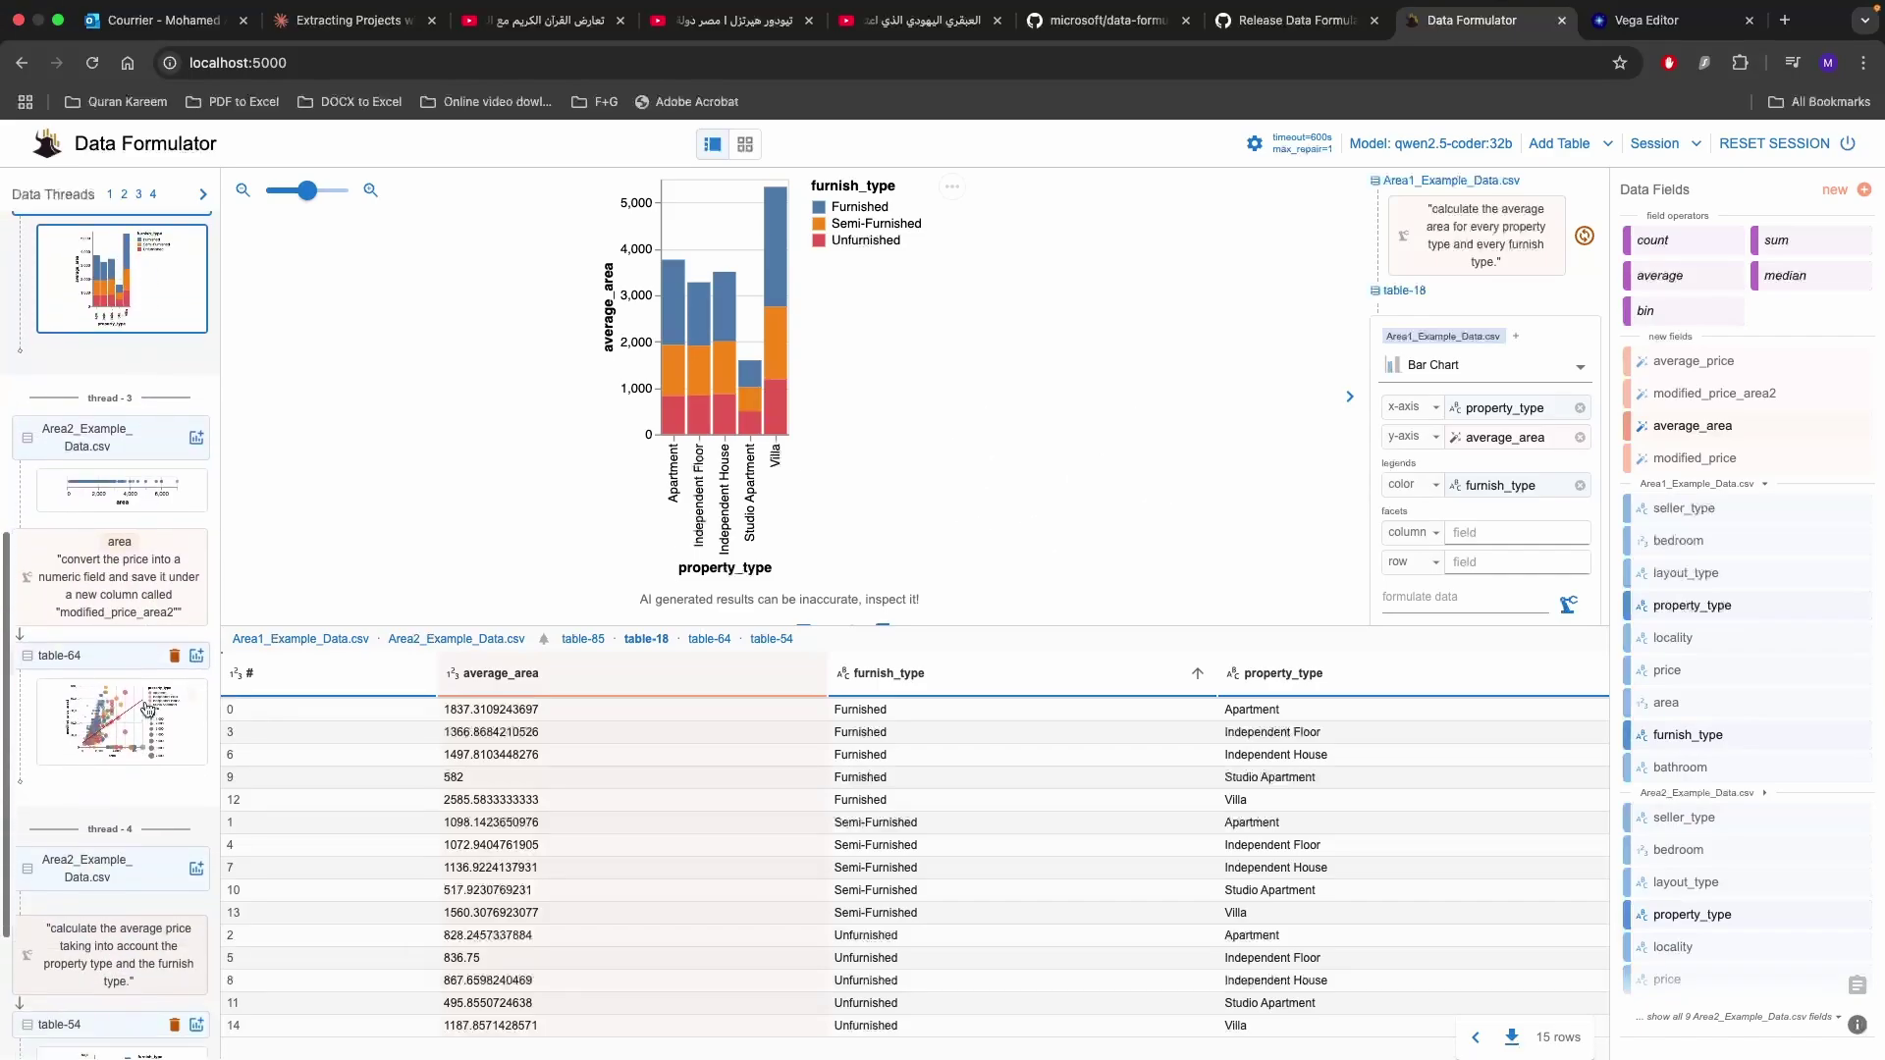
left_click(123, 733)
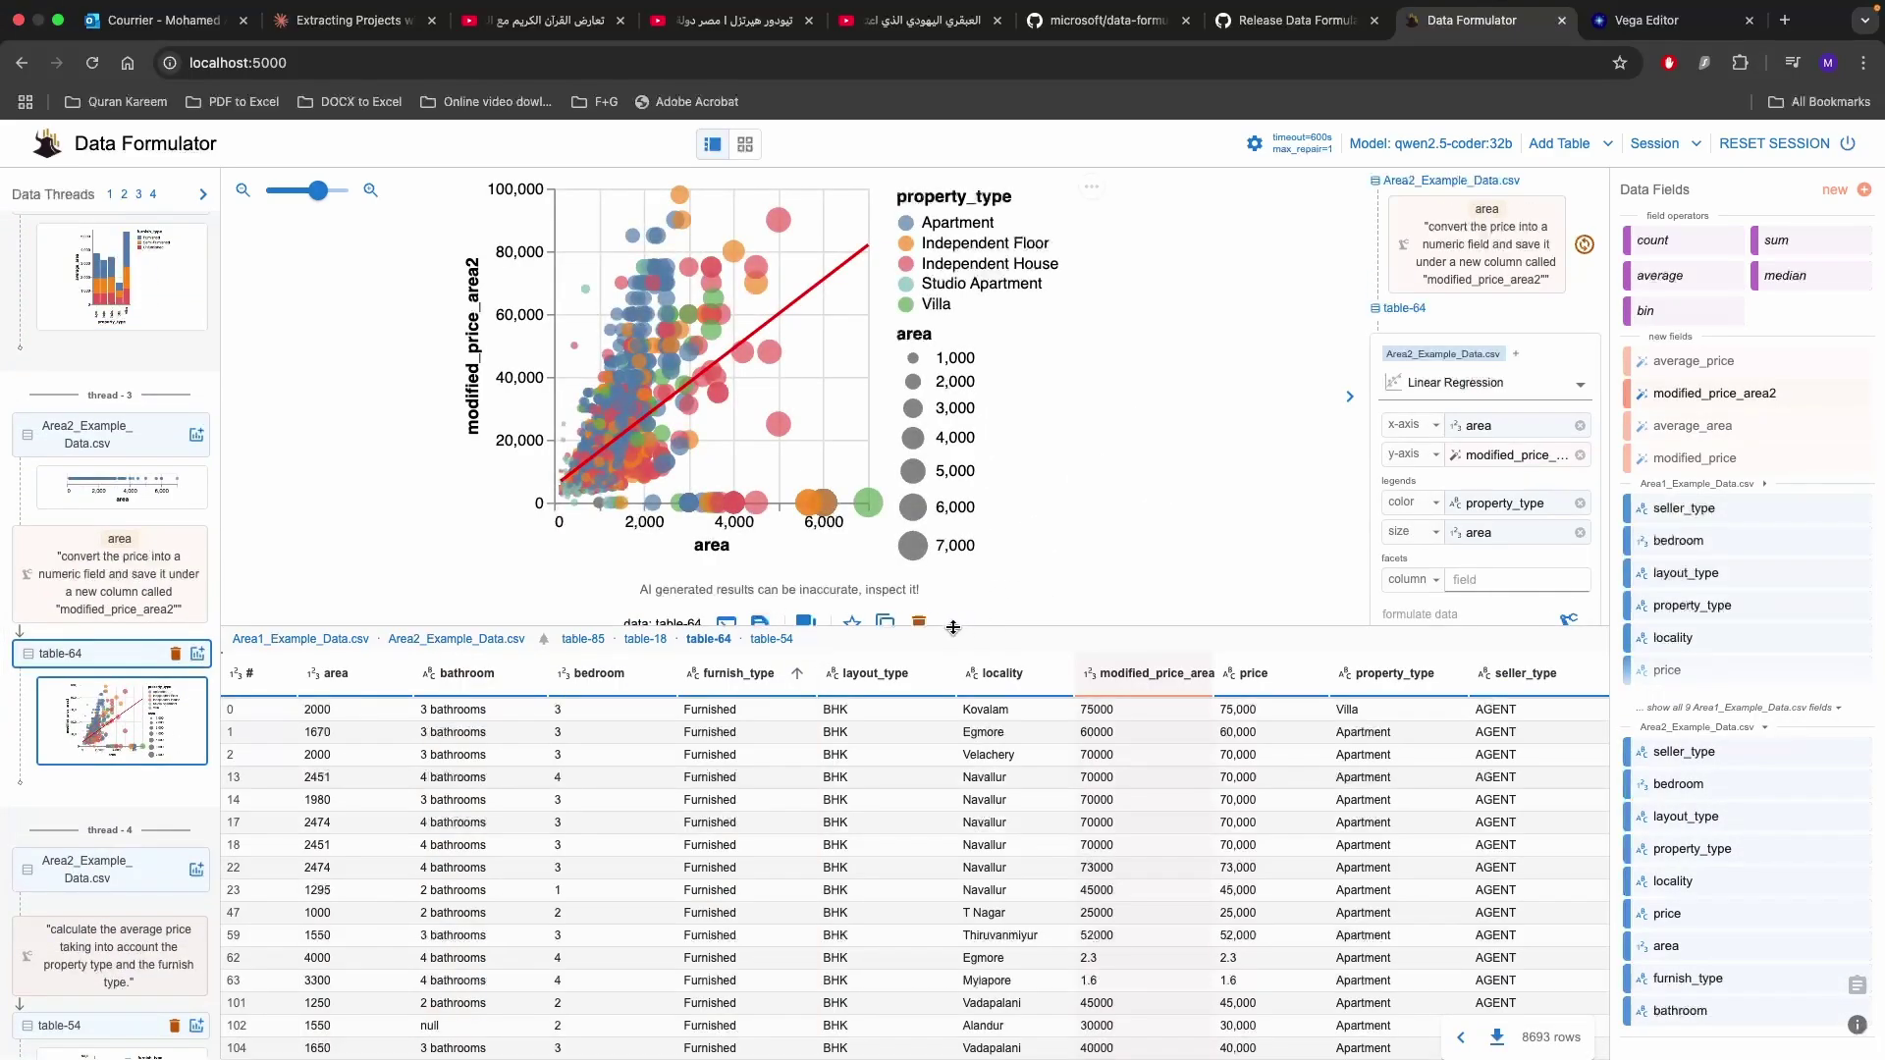
Drag the chart/table divider down to enlarge the table-64 scatter chart area.
left_click_drag(953, 627, 1088, 756)
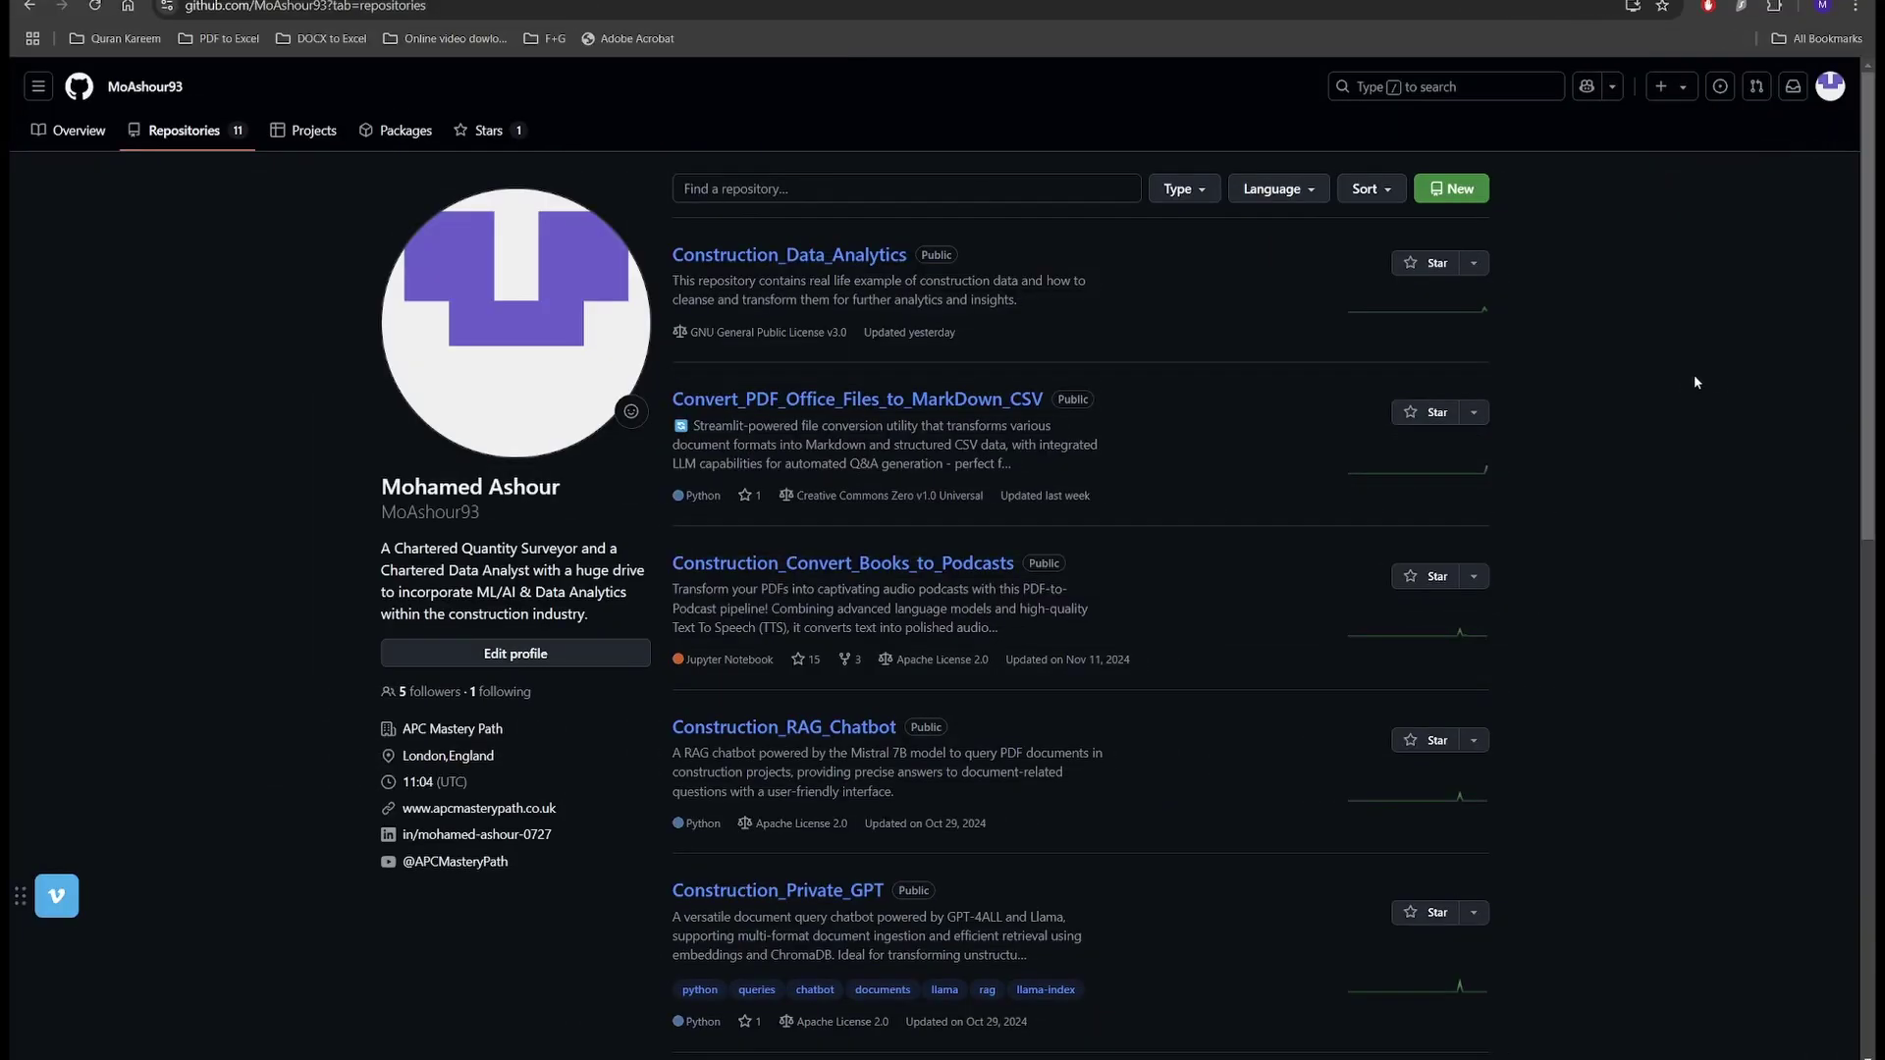
Scroll down the repository list to ConstructionAI and back up to Construction_Data_Analytics.
scroll(1662, 391, "down", 4)
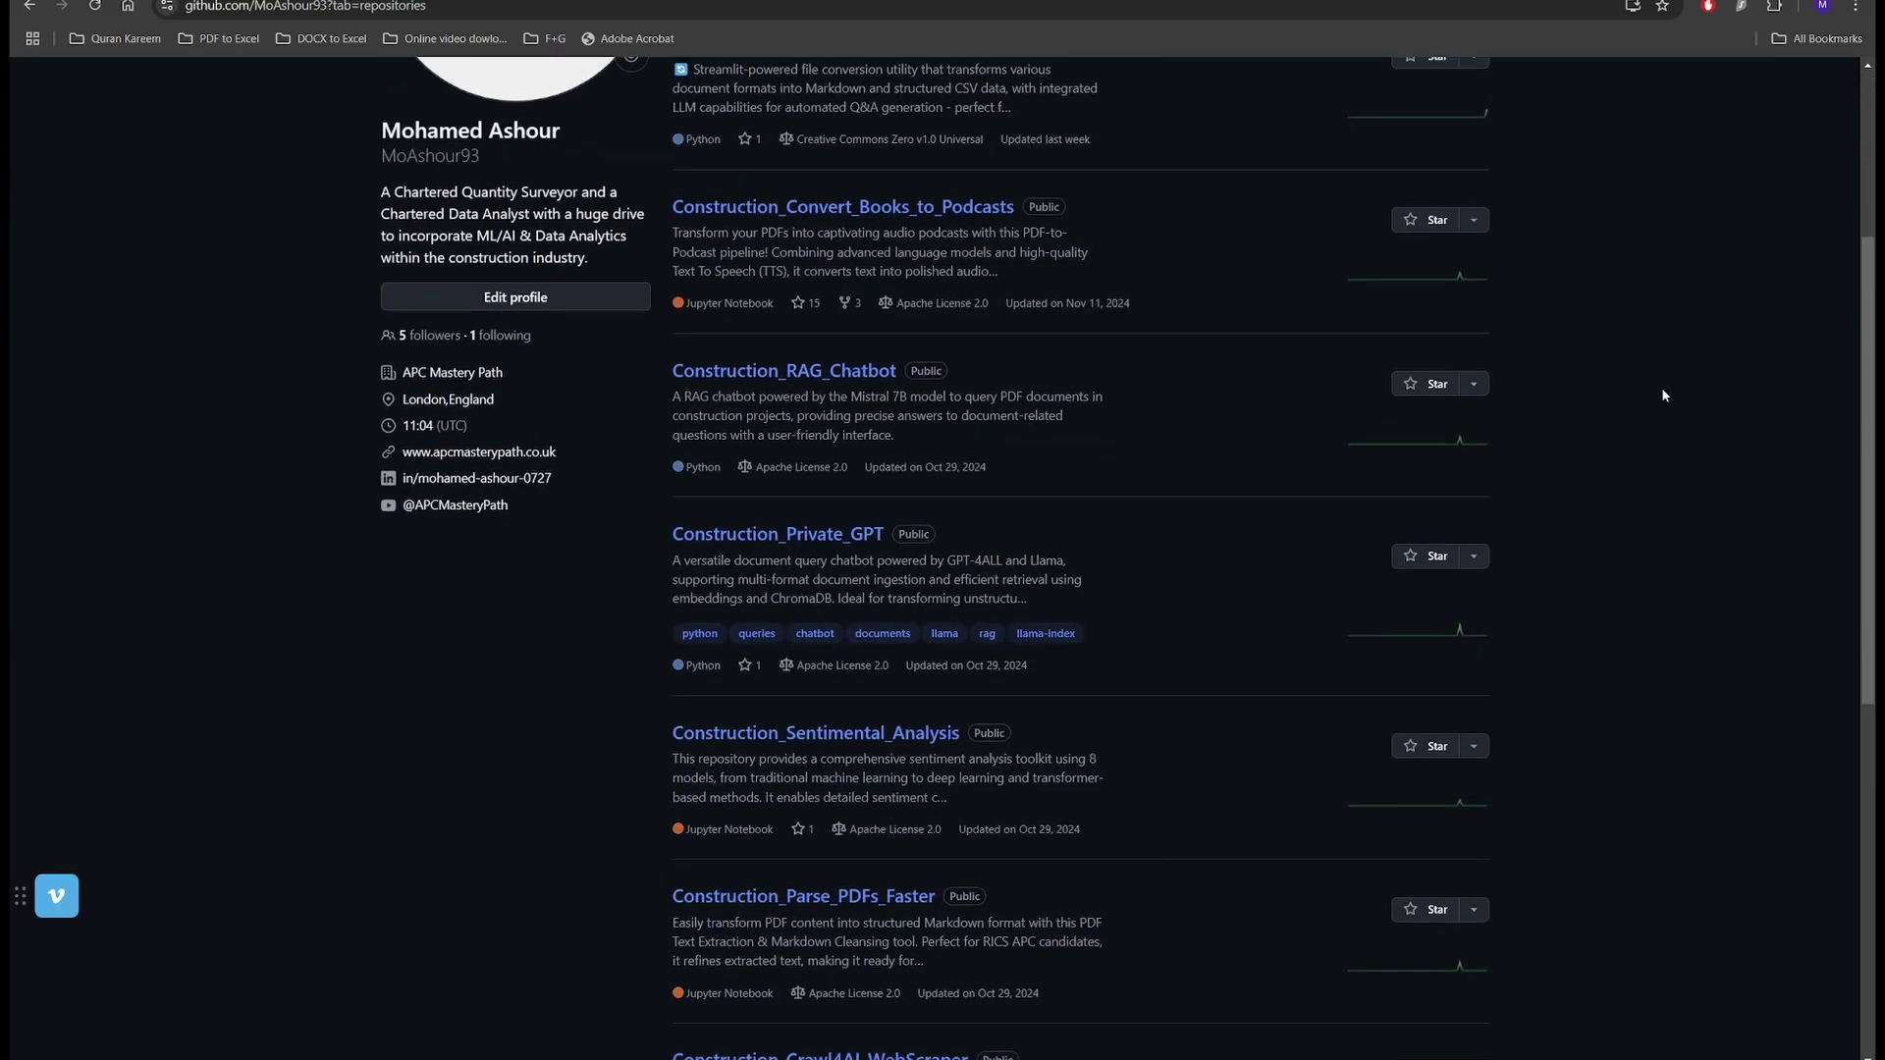
scroll(1662, 390, "down", 5)
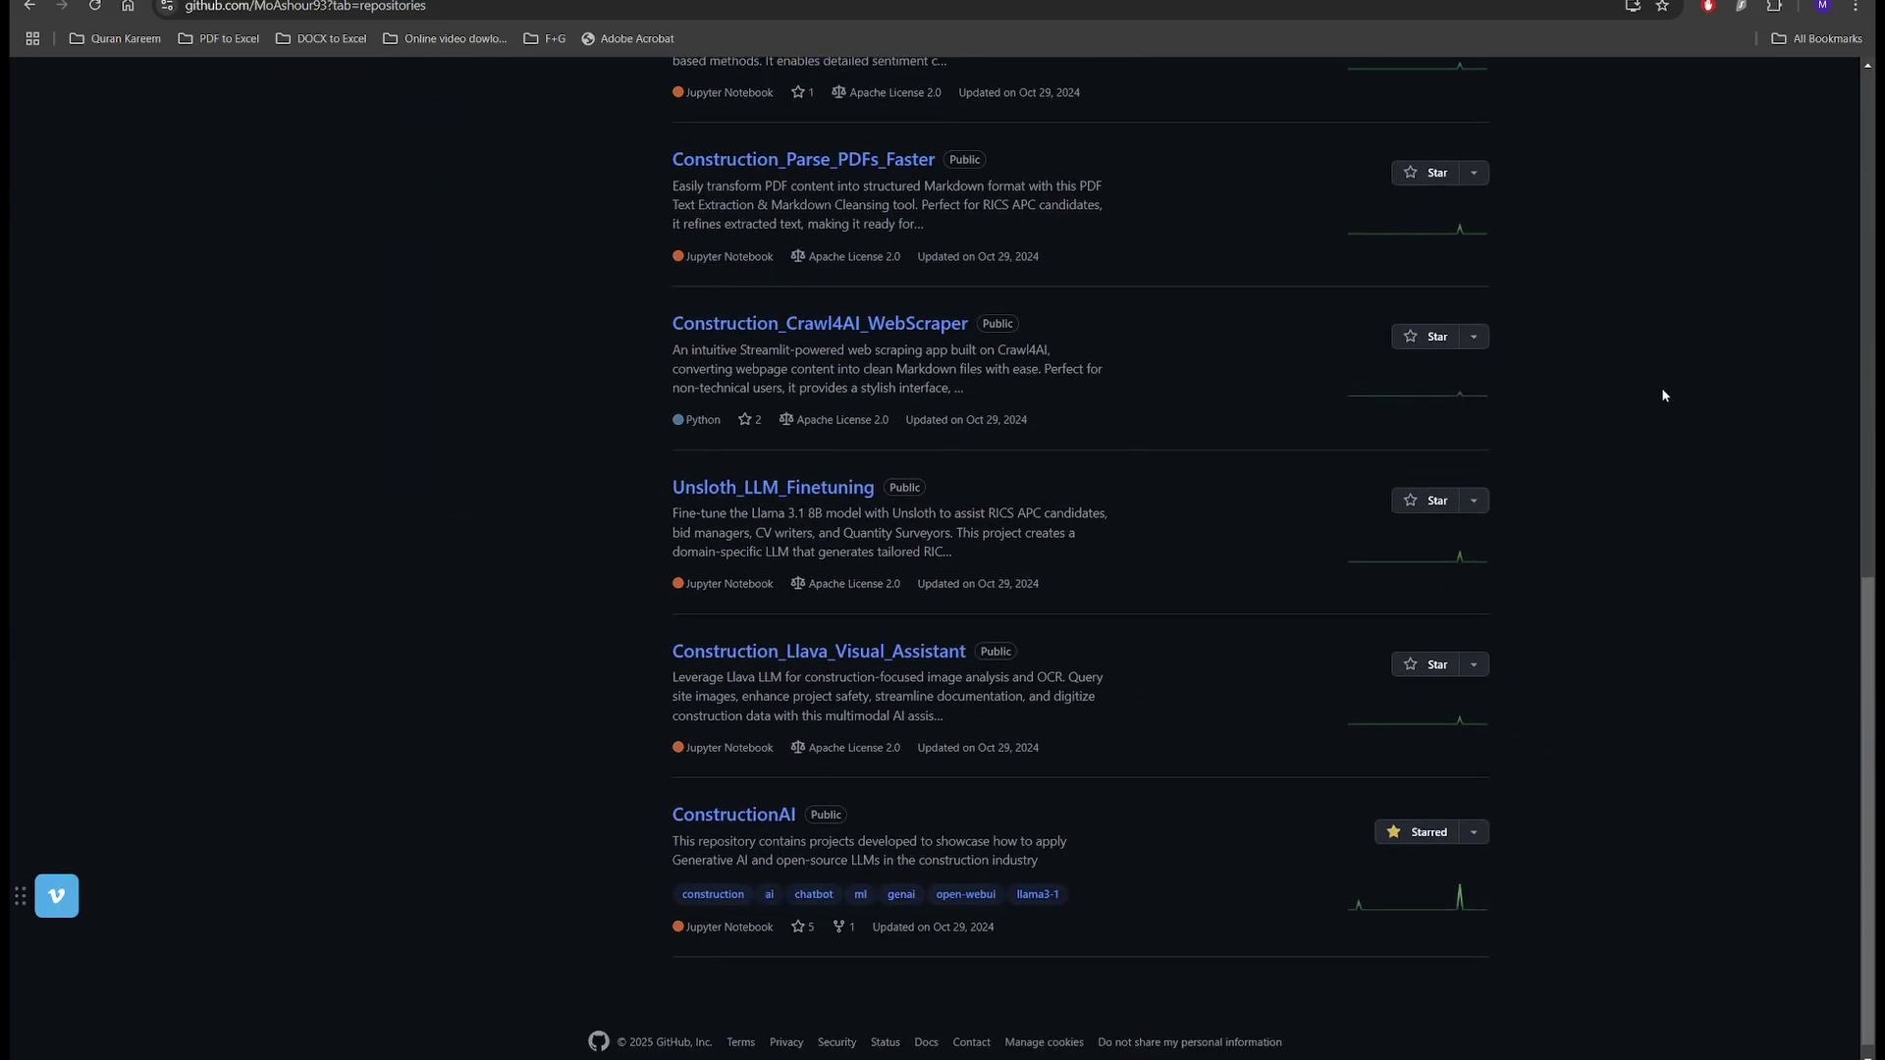
scroll(1662, 390, "up", 6)
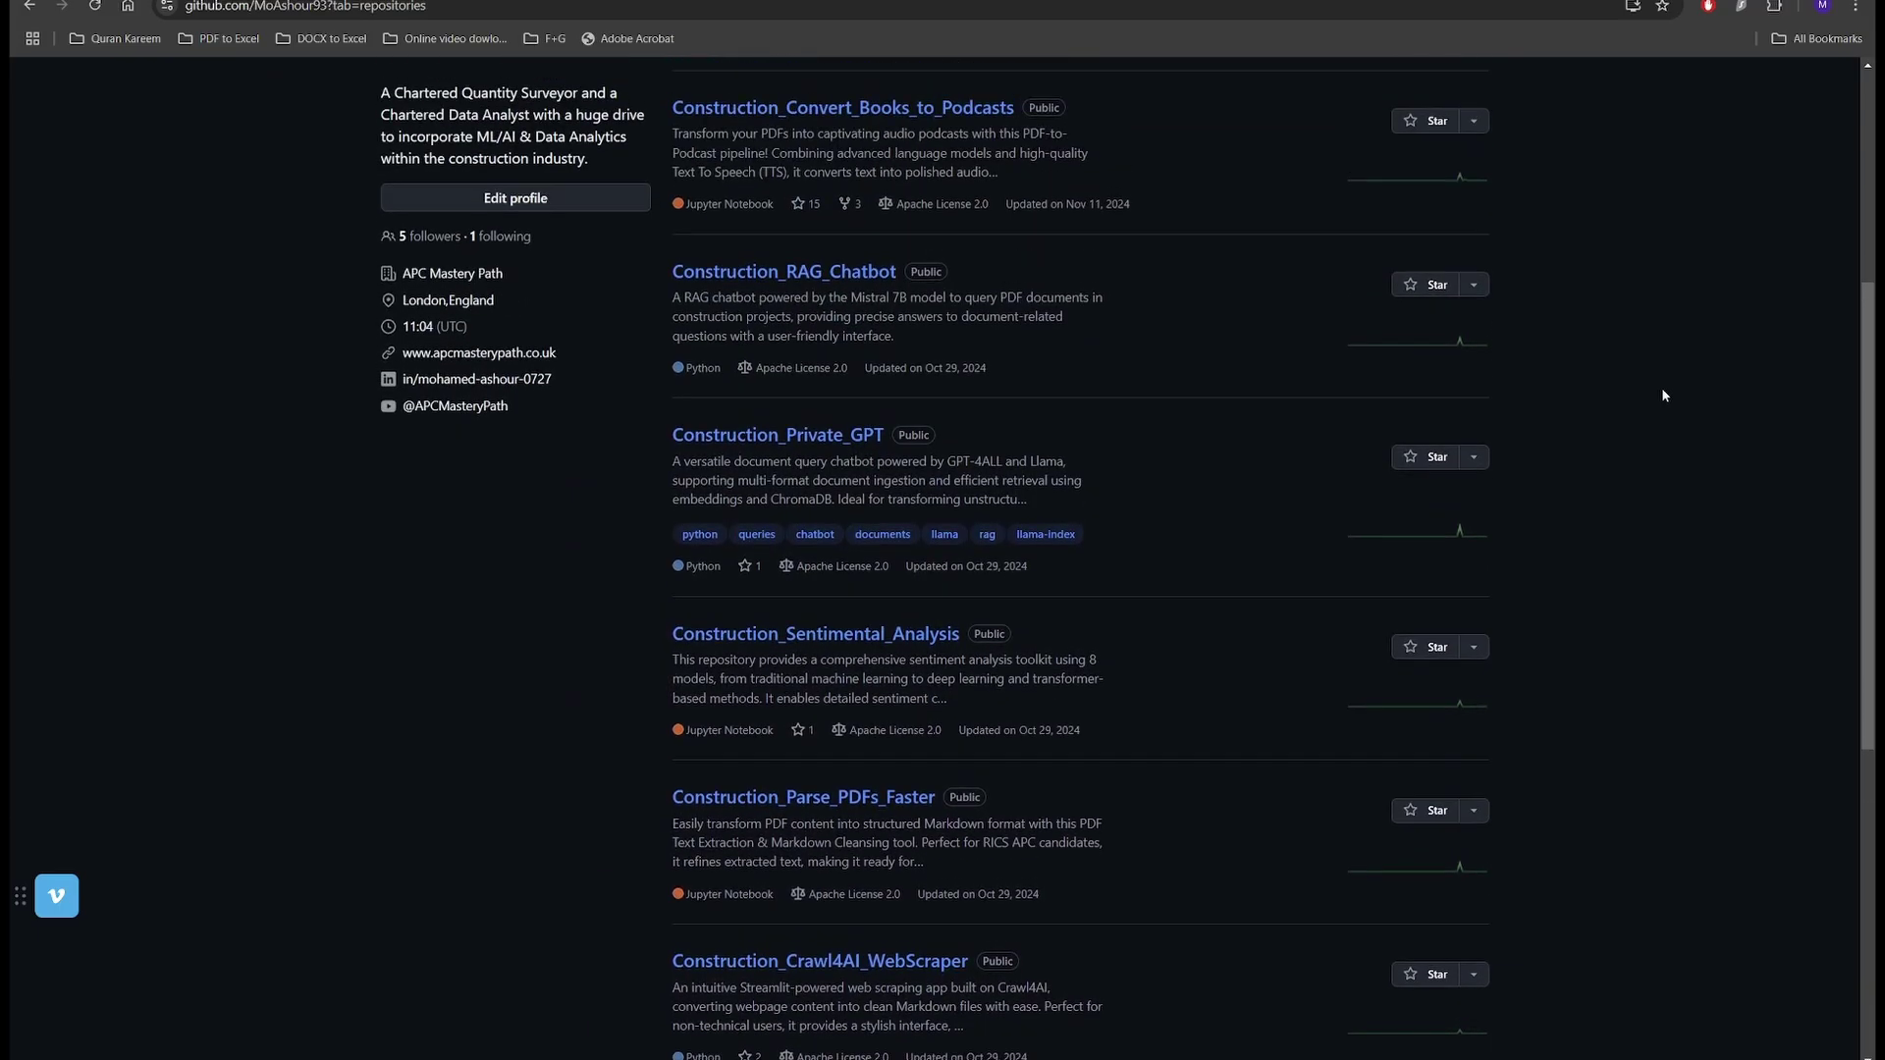
scroll(1663, 394, "up", 5)
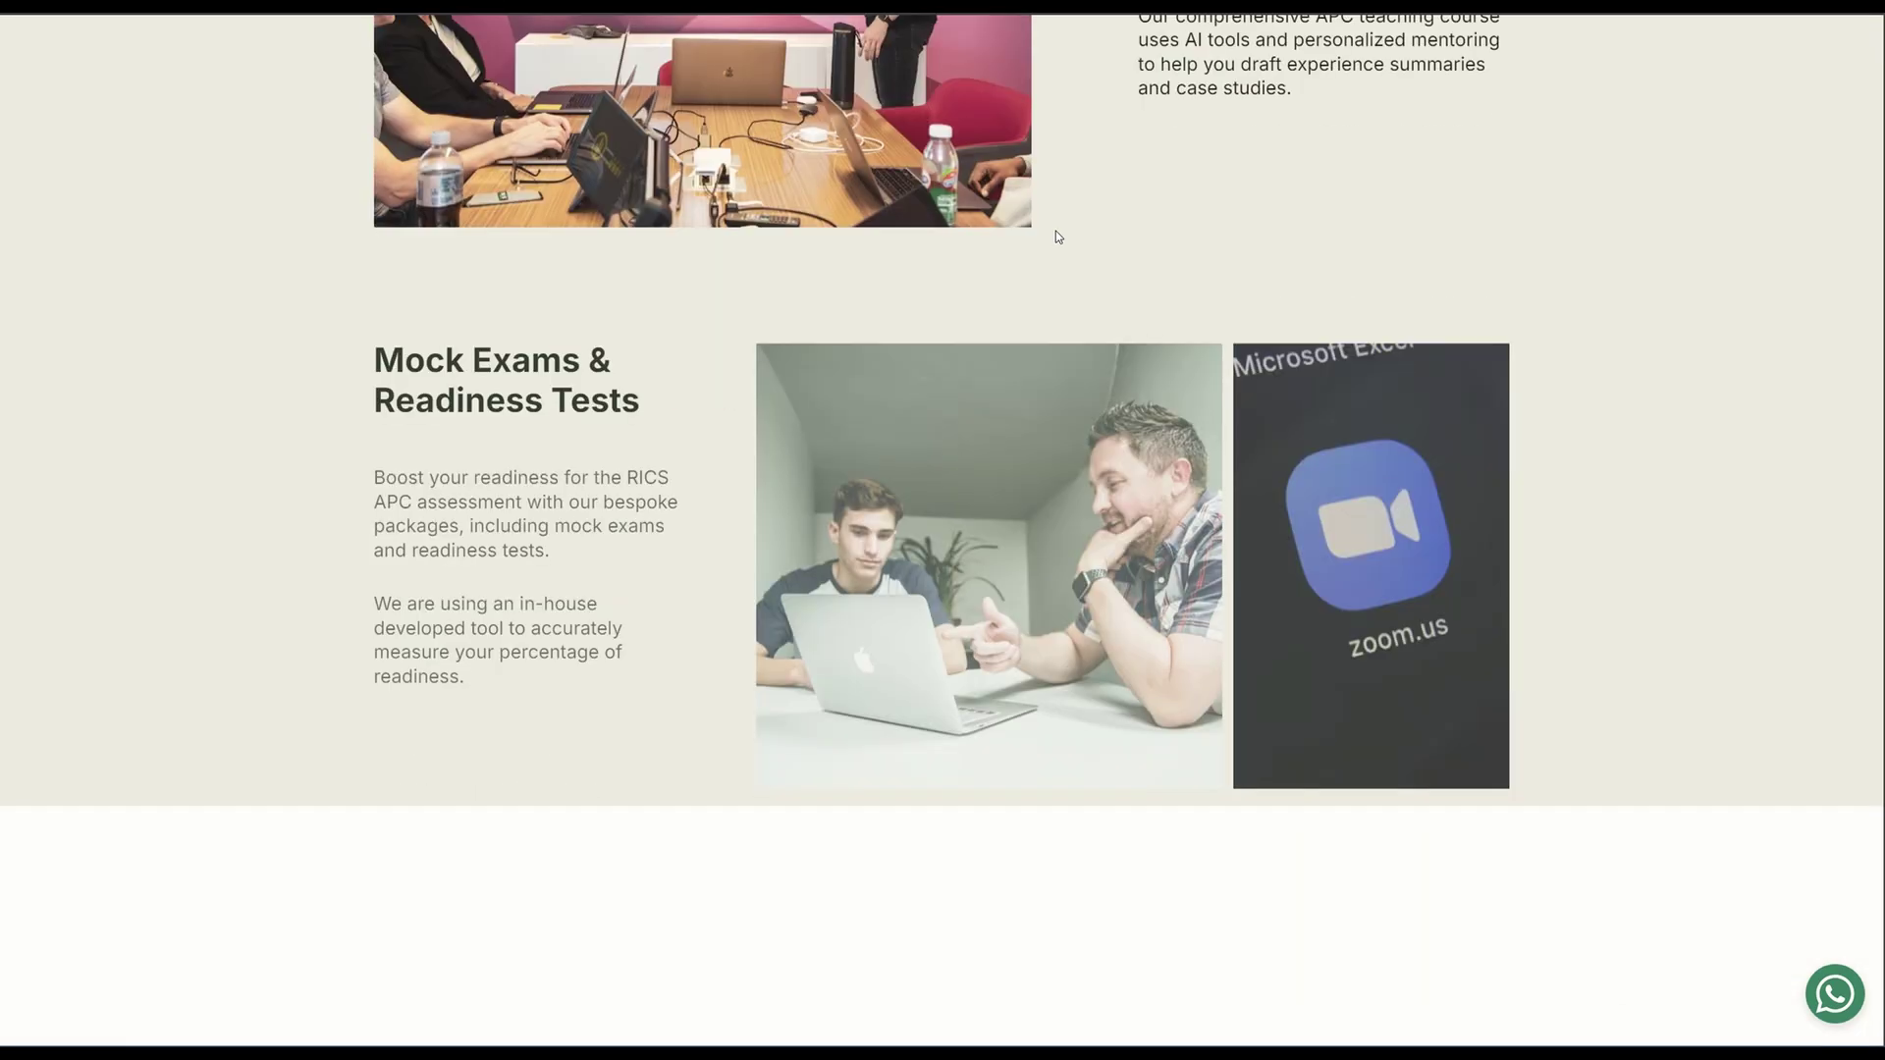
Open the APC Mastery Path Portfolio page and scroll through its content.
scroll(1056, 237, "up", 20)
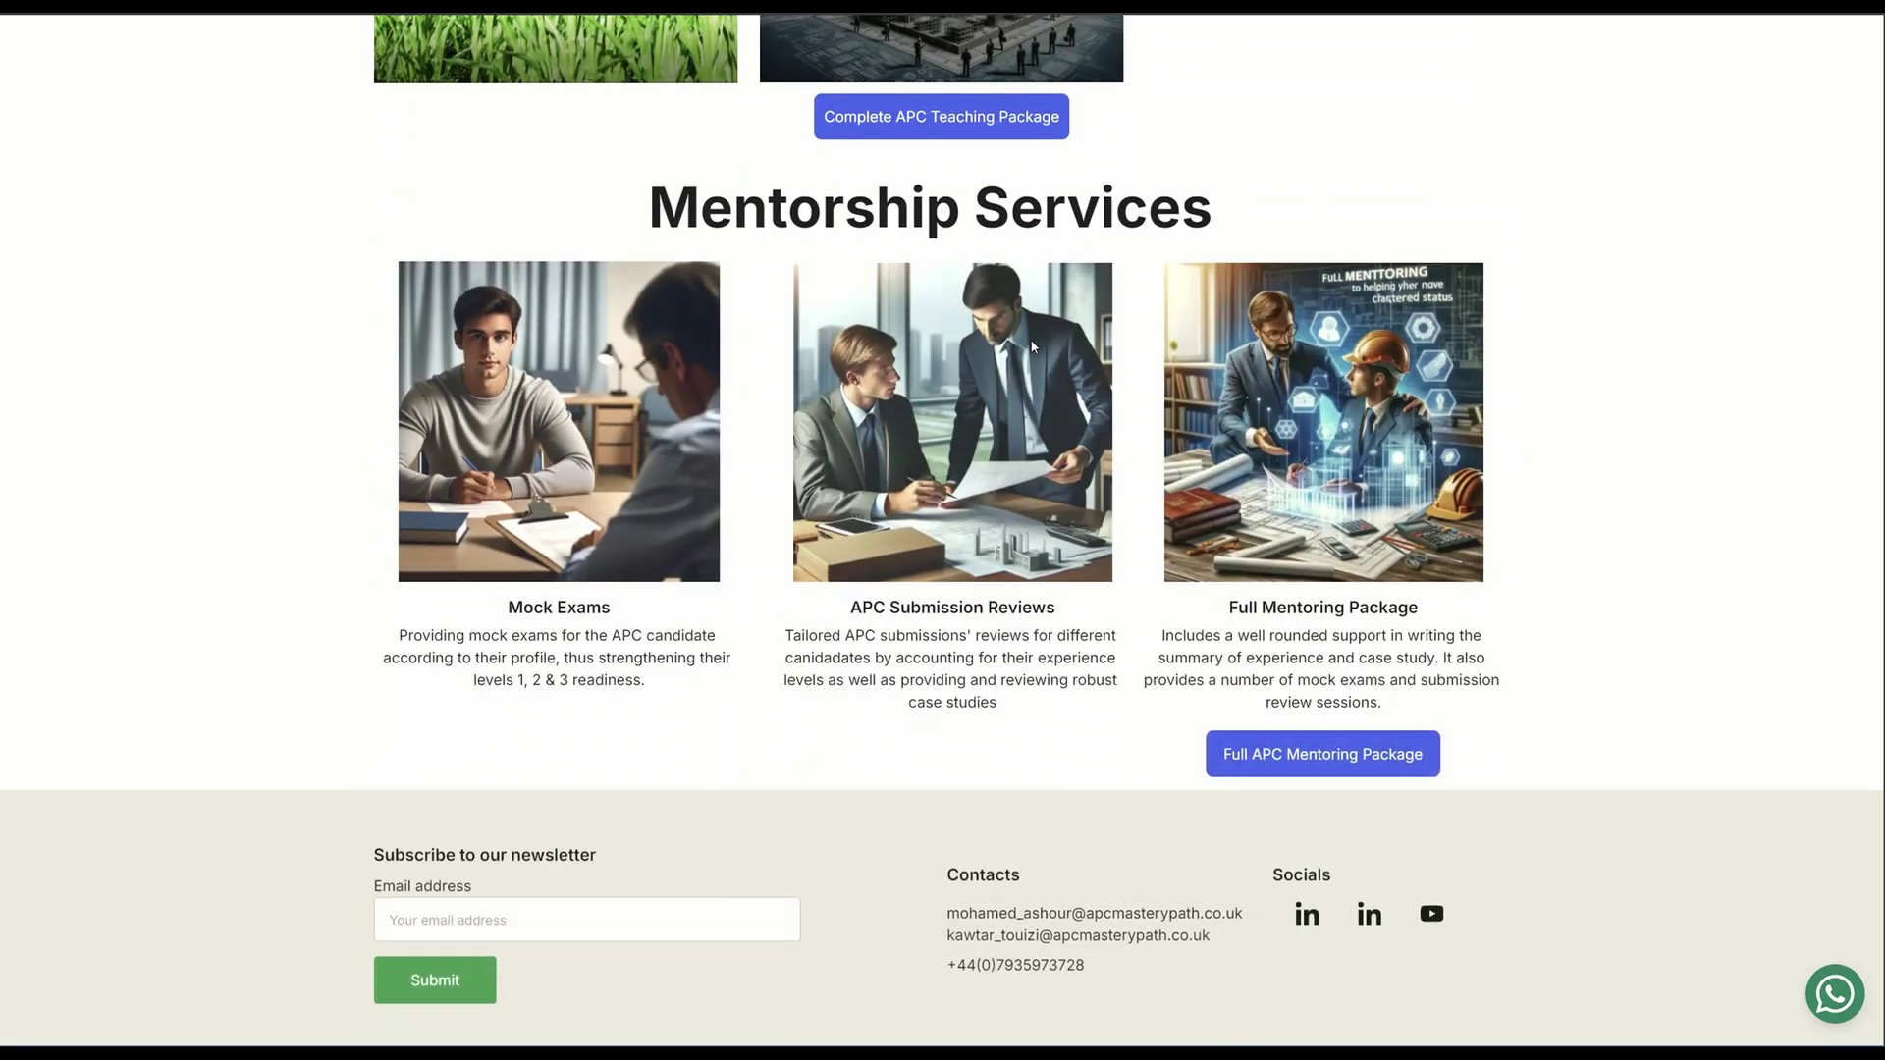
scroll(1031, 346, "up", 20)
left_click(801, 113)
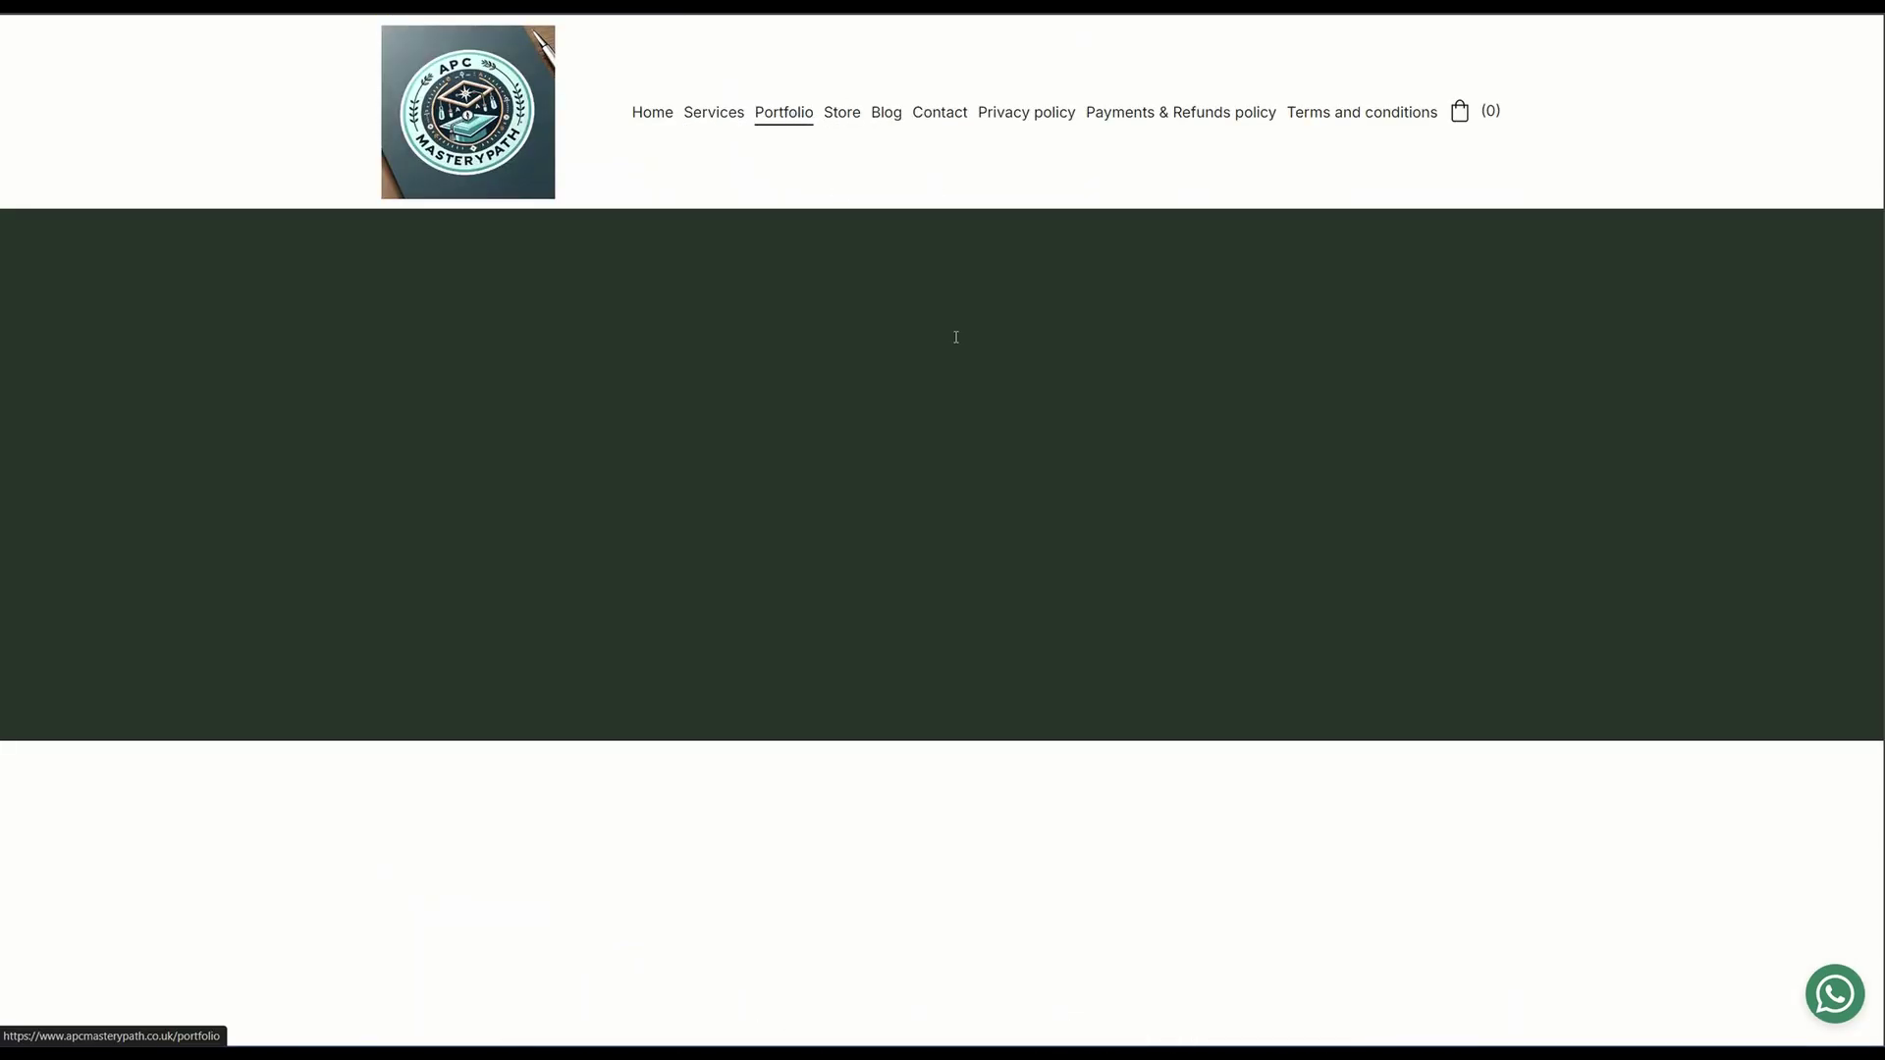
scroll(974, 366, "down", 20)
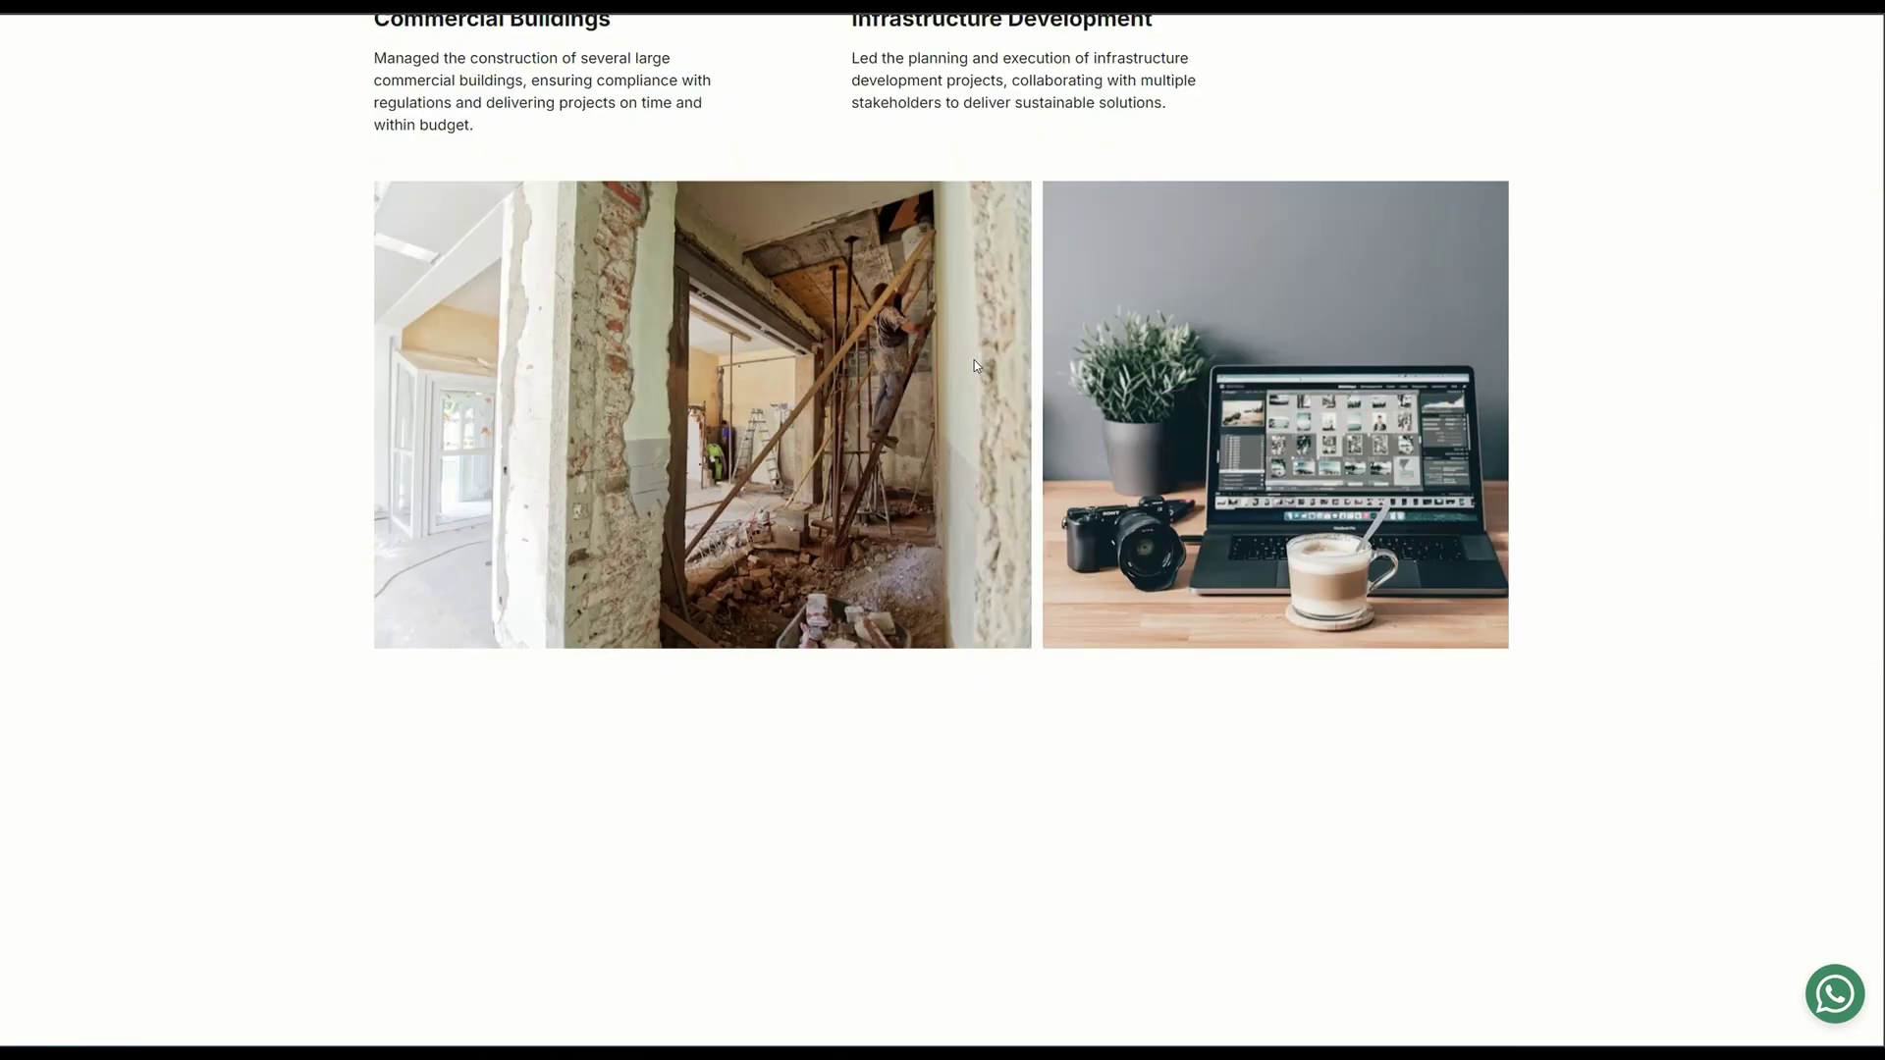
scroll(977, 365, "down", 20)
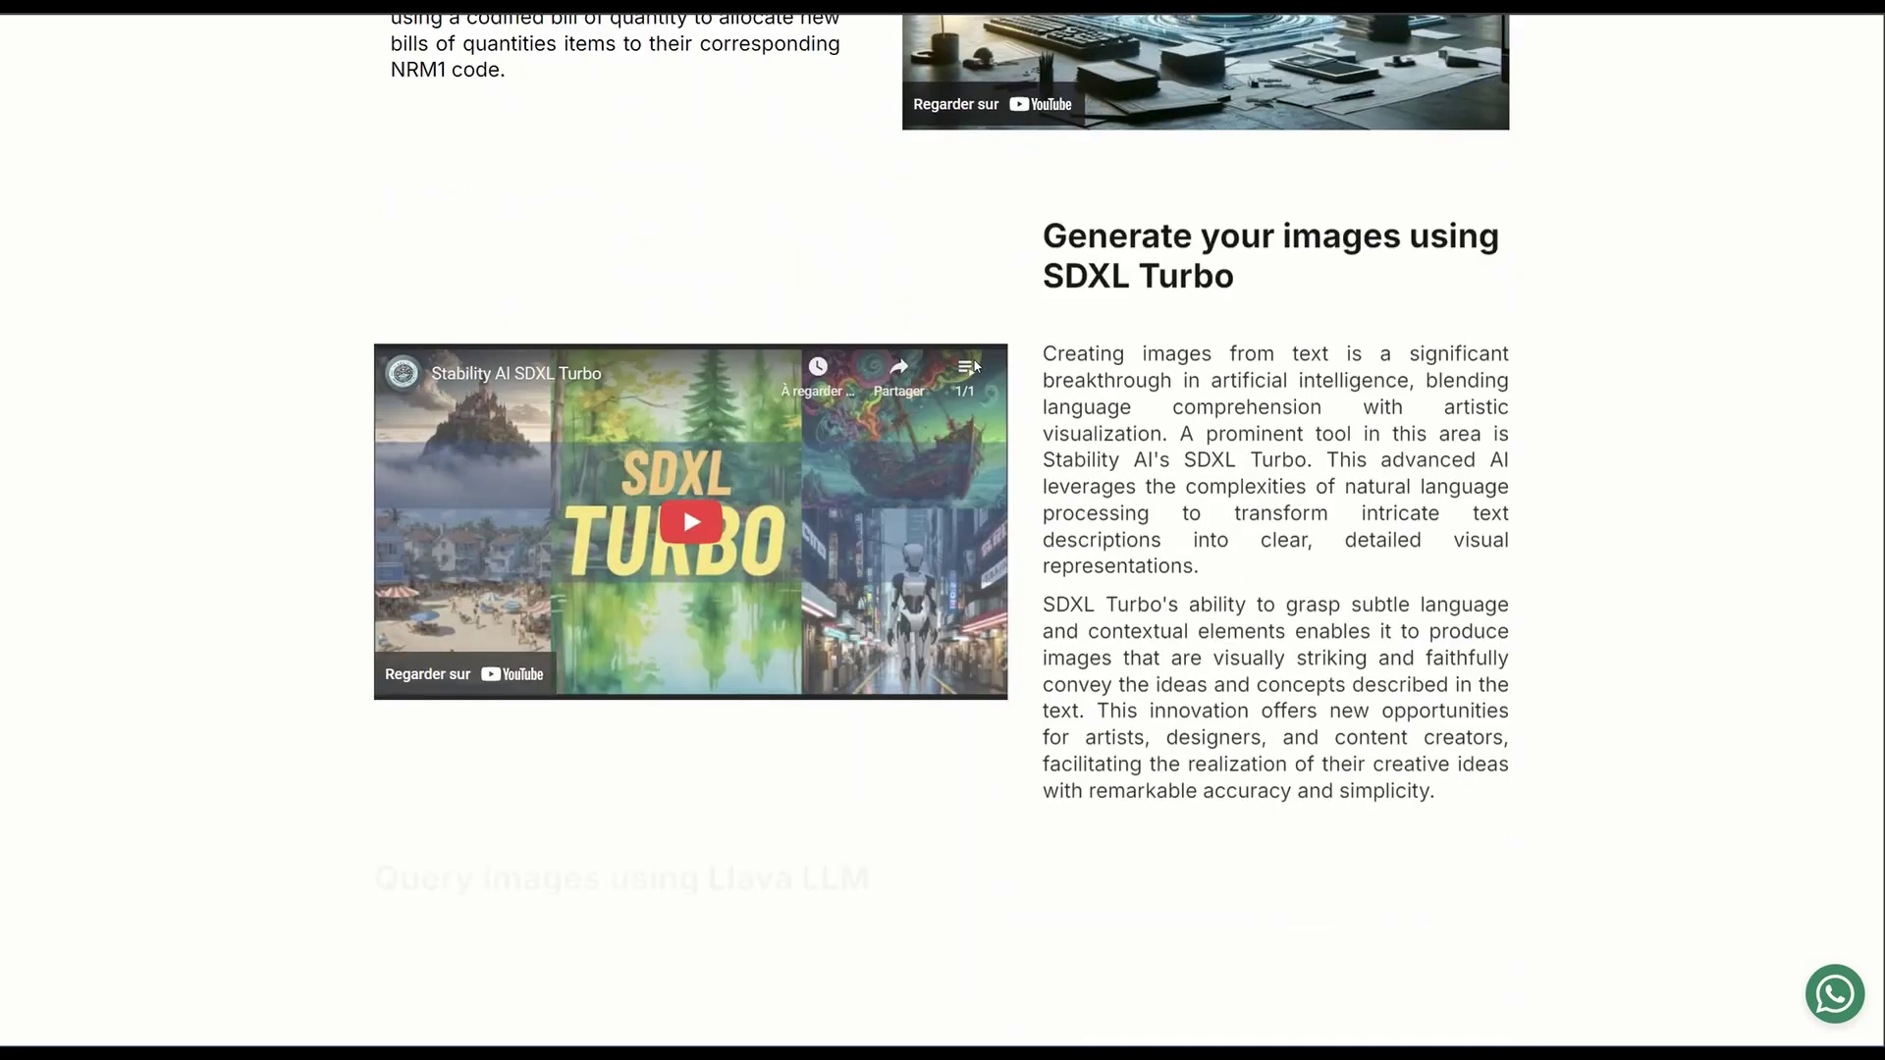
Scroll the blog list to posts like Procurement and Tendering - Part II.
scroll(977, 365, "up", 20)
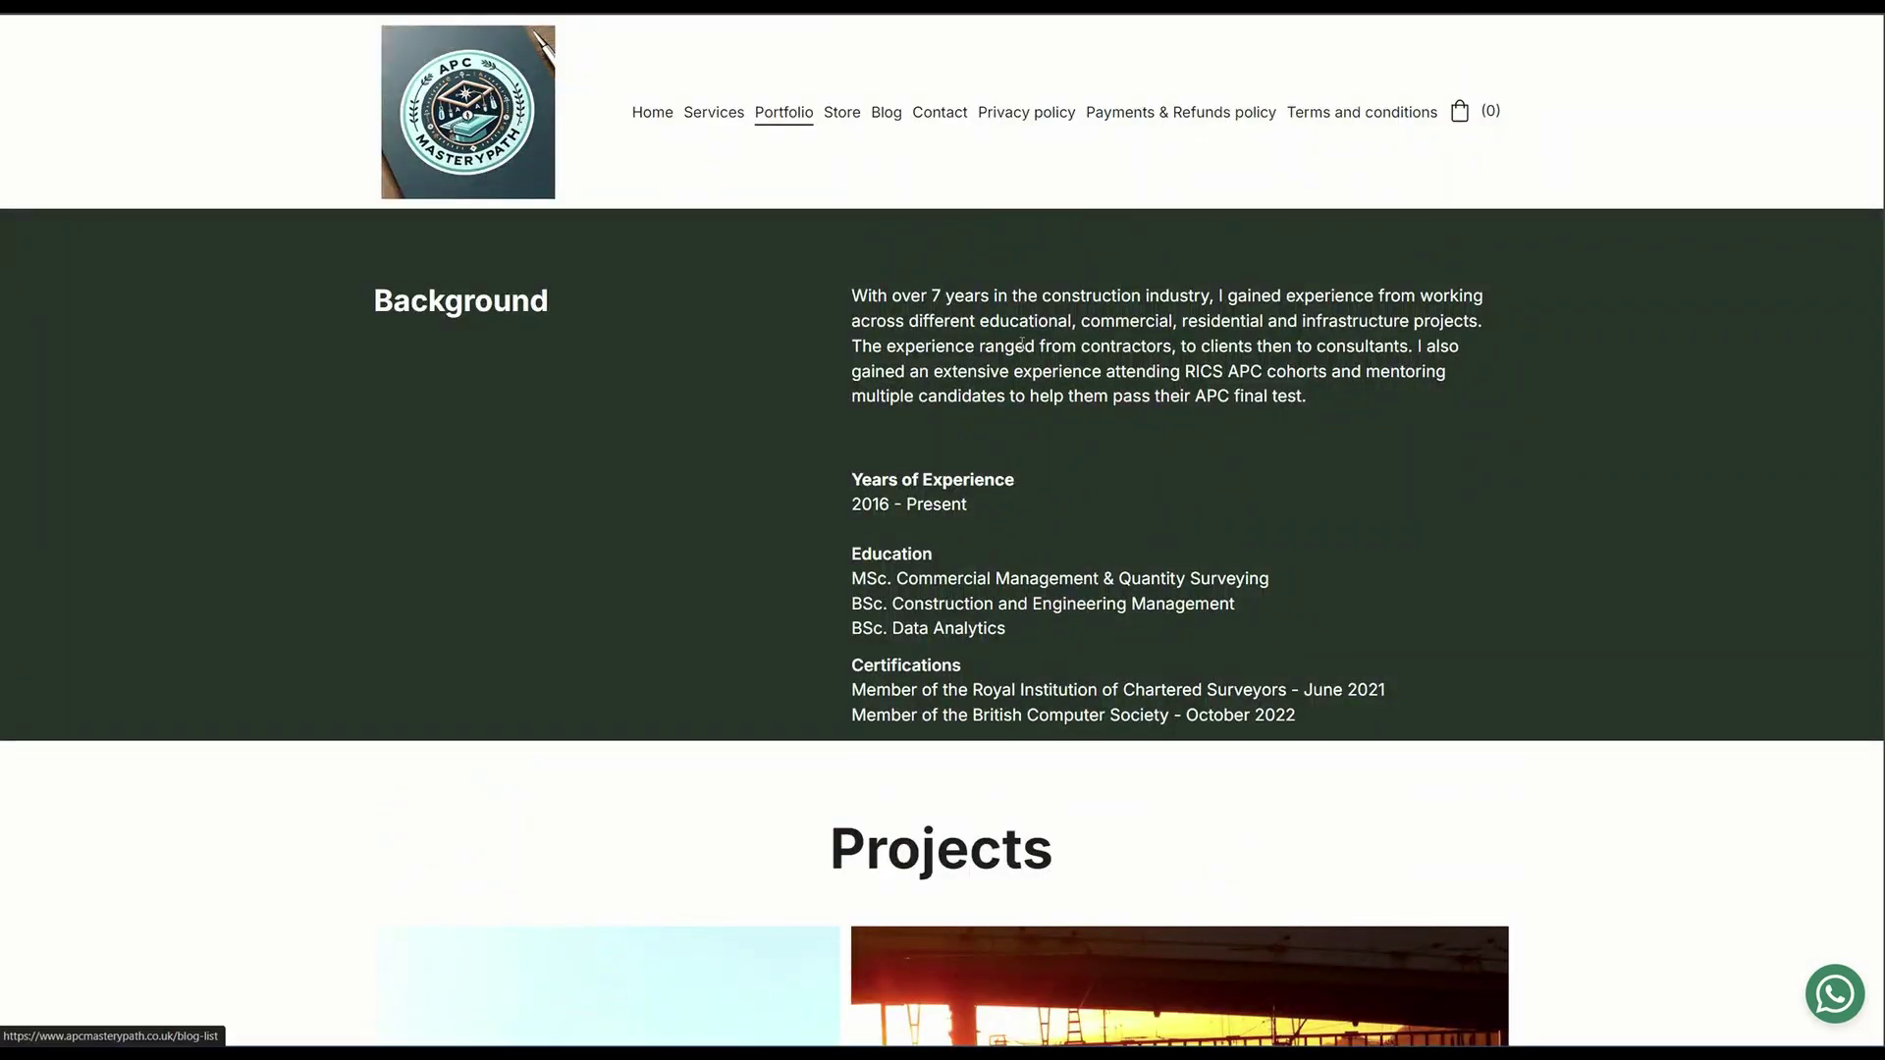
scroll(1021, 348, "down", 18)
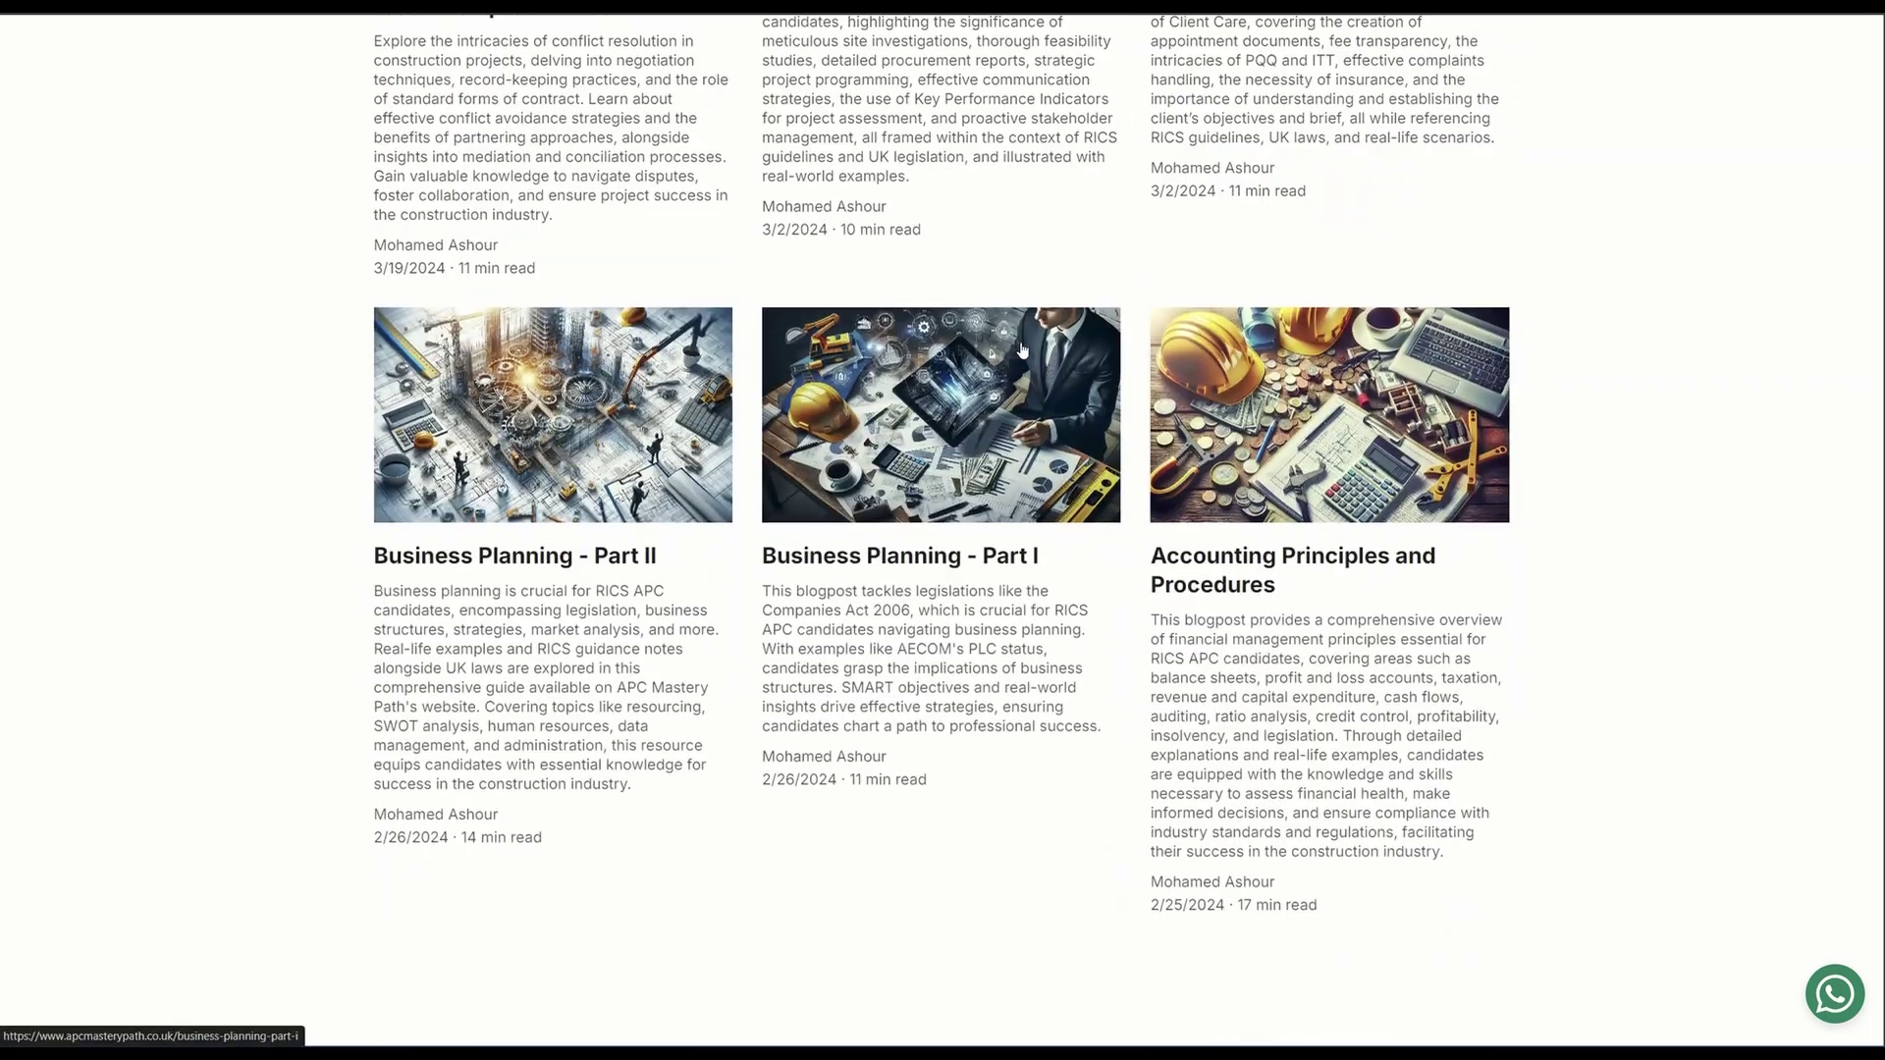
scroll(1021, 348, "down", 20)
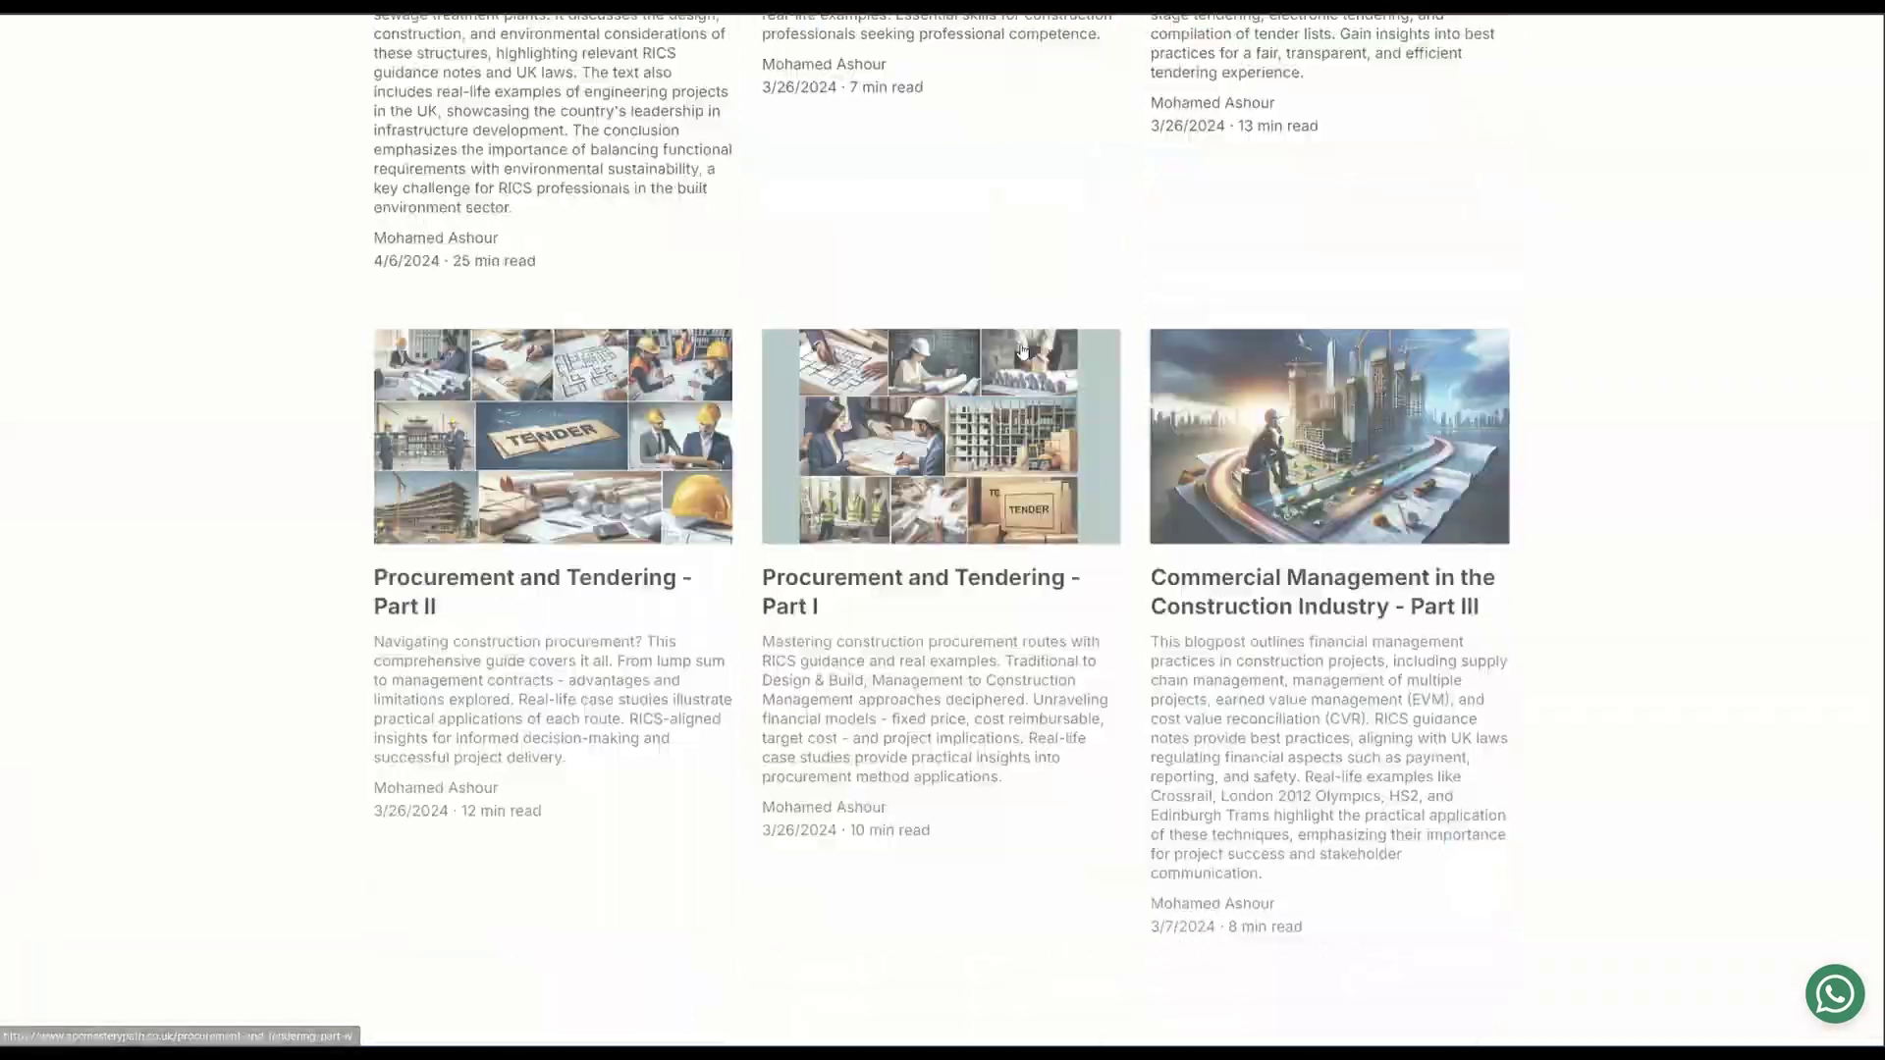